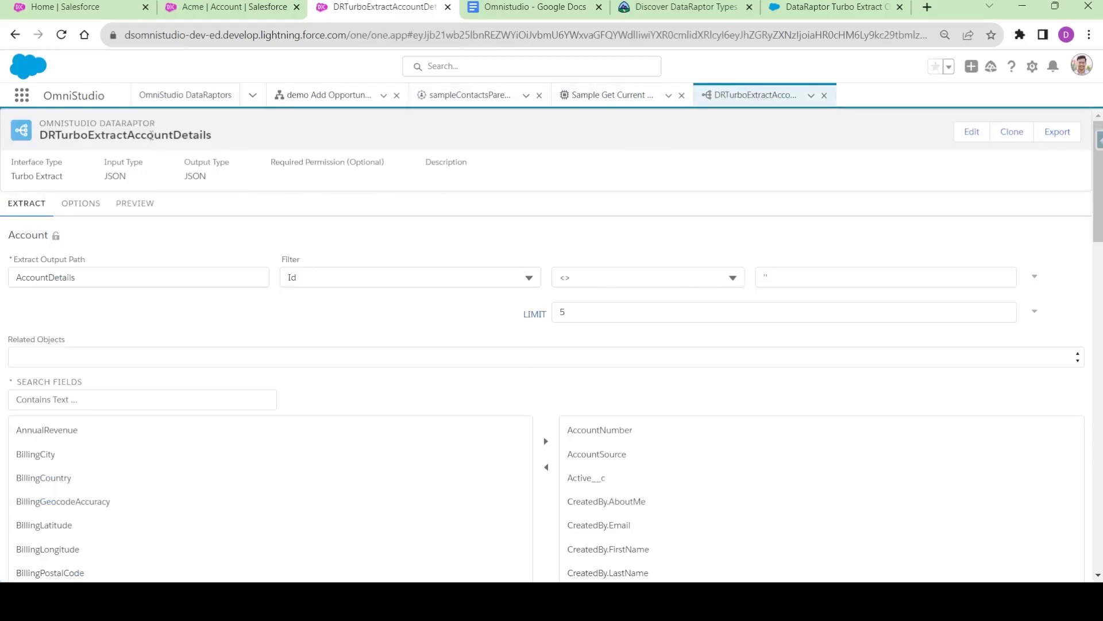
{"action": "double_click", "coordinate": [17, 237]}
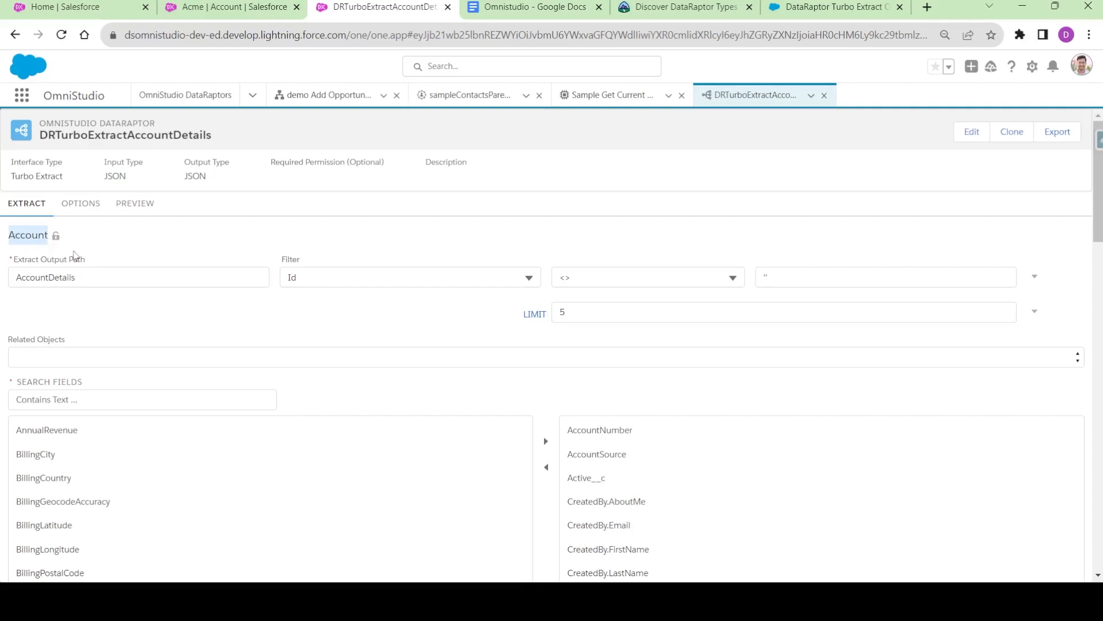
{"action": "left_click", "coordinate": [169, 240]}
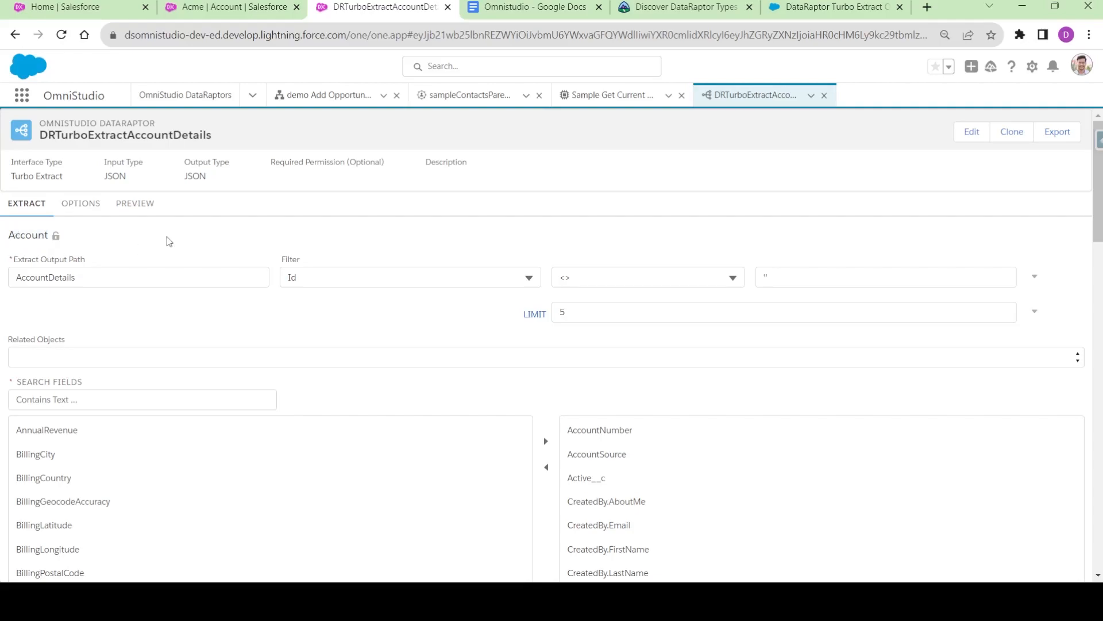
Step: Create a DataRaptor named DRExtractAccountContactDetails with interface type Extract and JSON as both input and output type
{"action": "left_click", "coordinate": [200, 102]}
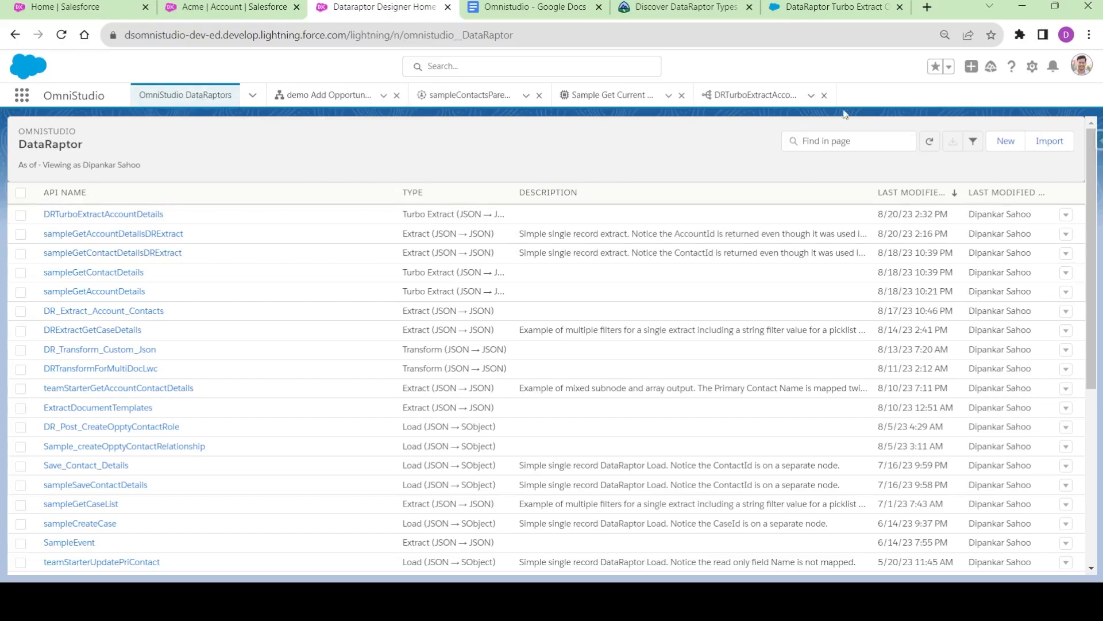
{"action": "left_click", "coordinate": [1005, 141]}
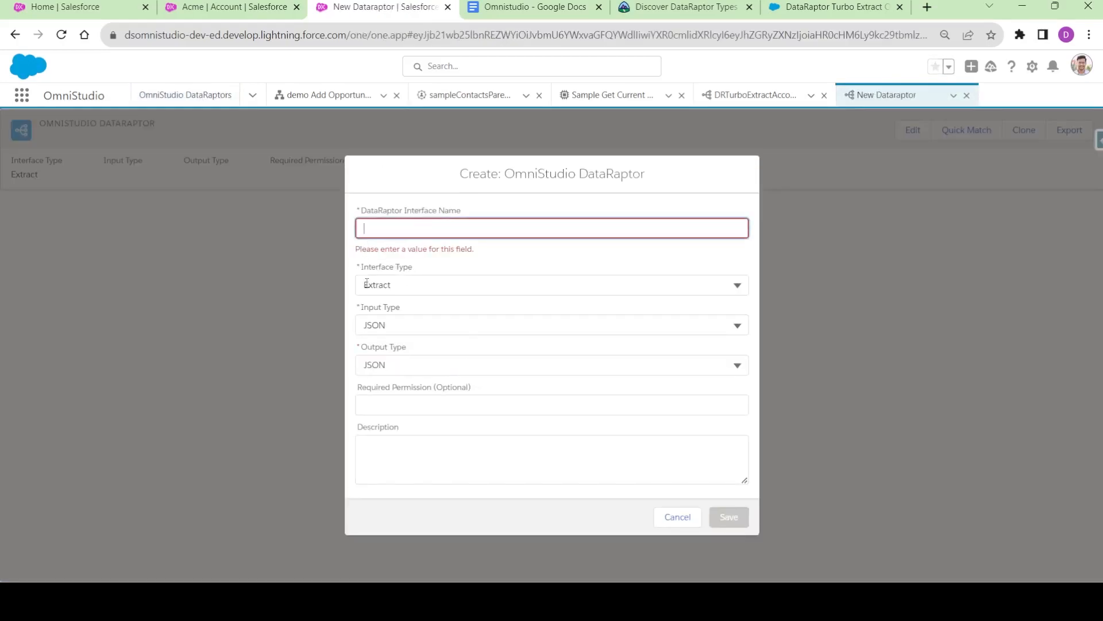
{"action": "left_click", "coordinate": [405, 288]}
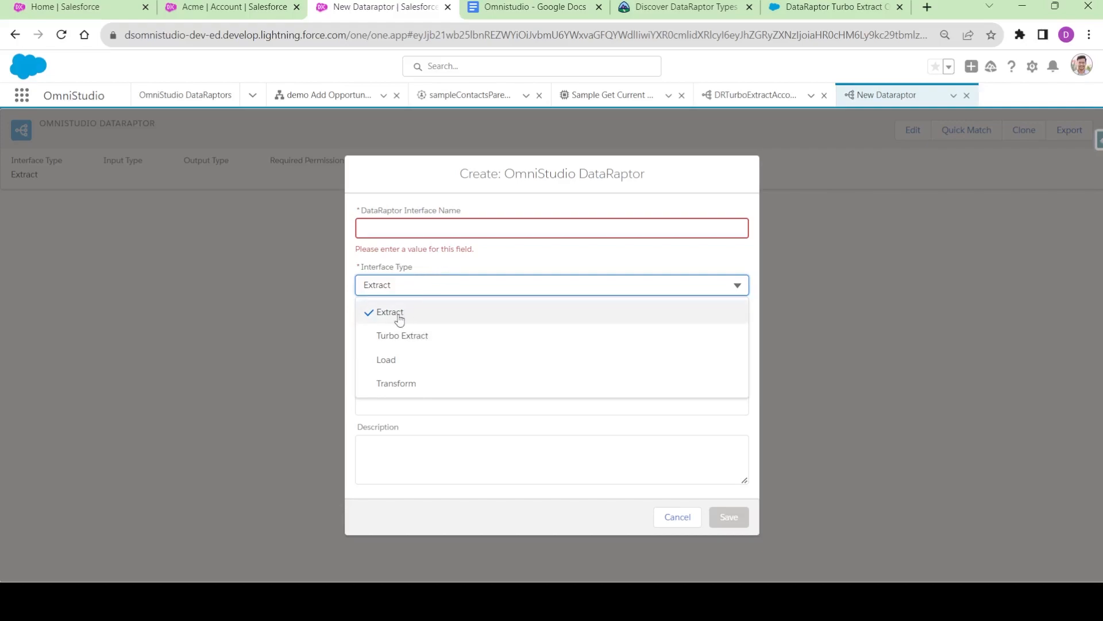
{"action": "left_click", "coordinate": [484, 262]}
{"action": "left_click", "coordinate": [404, 230]}
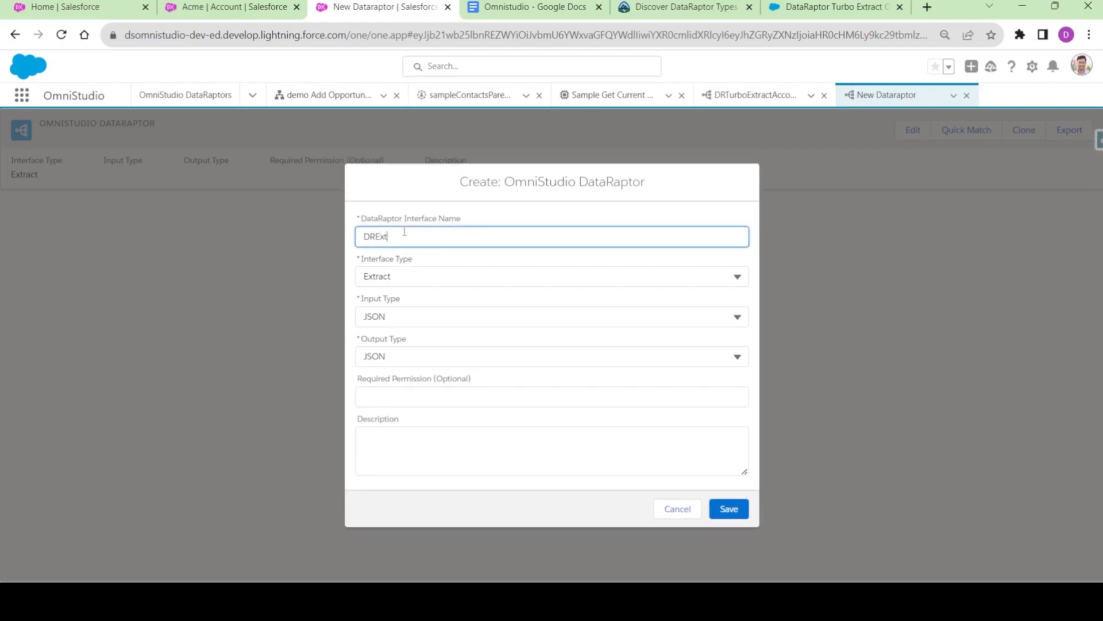
{"action": "type", "text": "DRExtractAccountContactDetails"}
{"action": "left_click", "coordinate": [391, 315]}
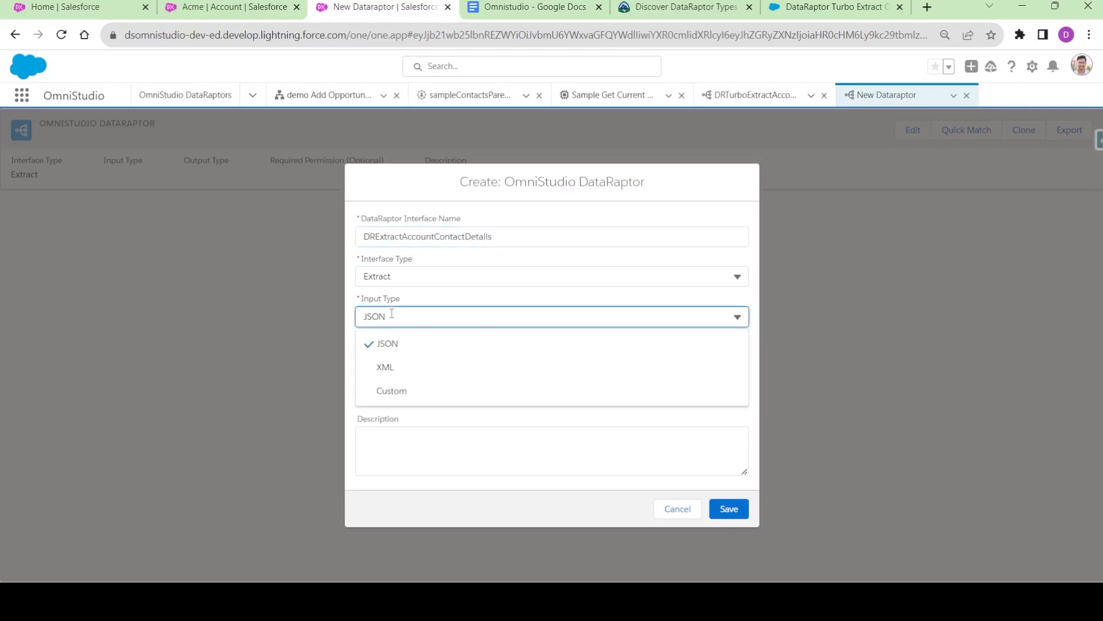
{"action": "left_click", "coordinate": [414, 311]}
{"action": "left_click", "coordinate": [396, 359]}
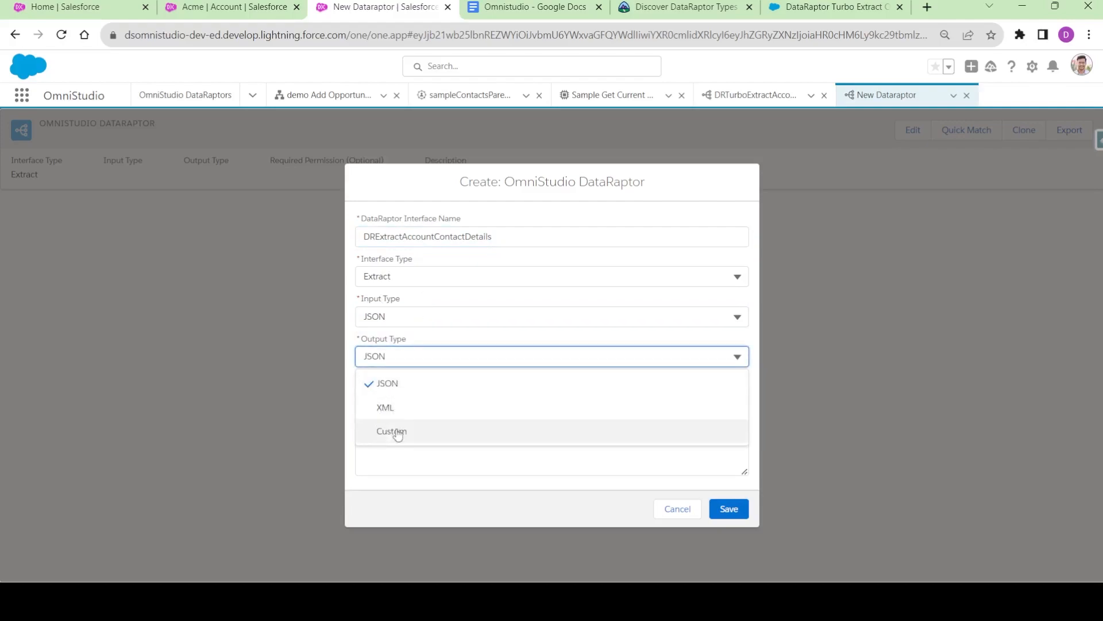
{"action": "left_click", "coordinate": [433, 341]}
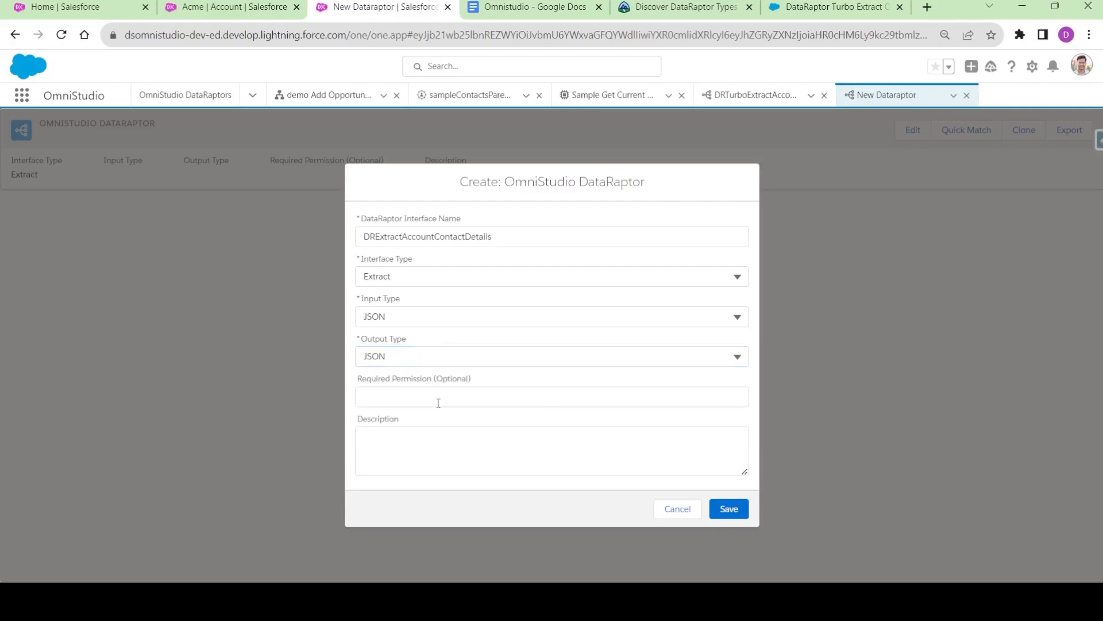
{"action": "left_click", "coordinate": [734, 509]}
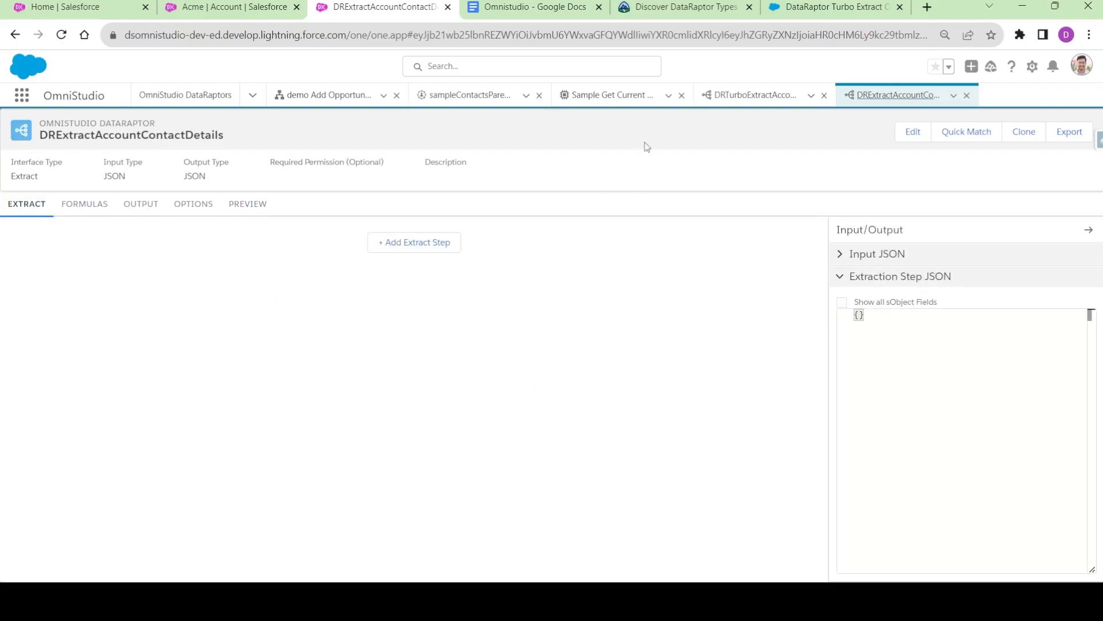
Step: Compare the configuration sections of DRTurboExtractAccountDetails with those of the new DRExtractAccountContactDetails
{"action": "left_click", "coordinate": [771, 95]}
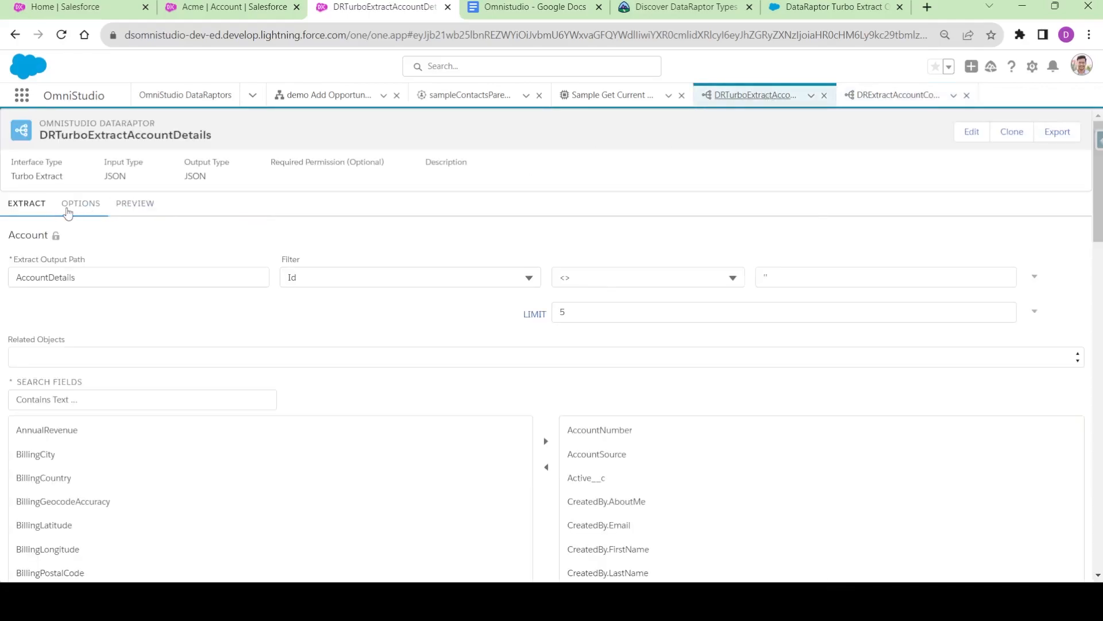
{"action": "left_click", "coordinate": [897, 95]}
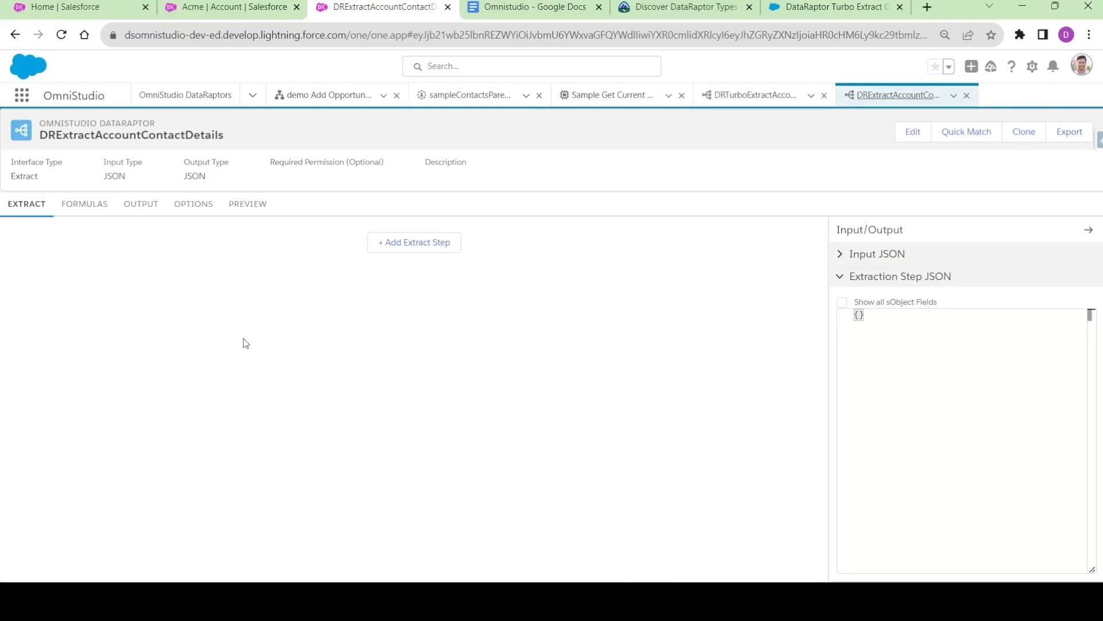
{"action": "left_click", "coordinate": [755, 95]}
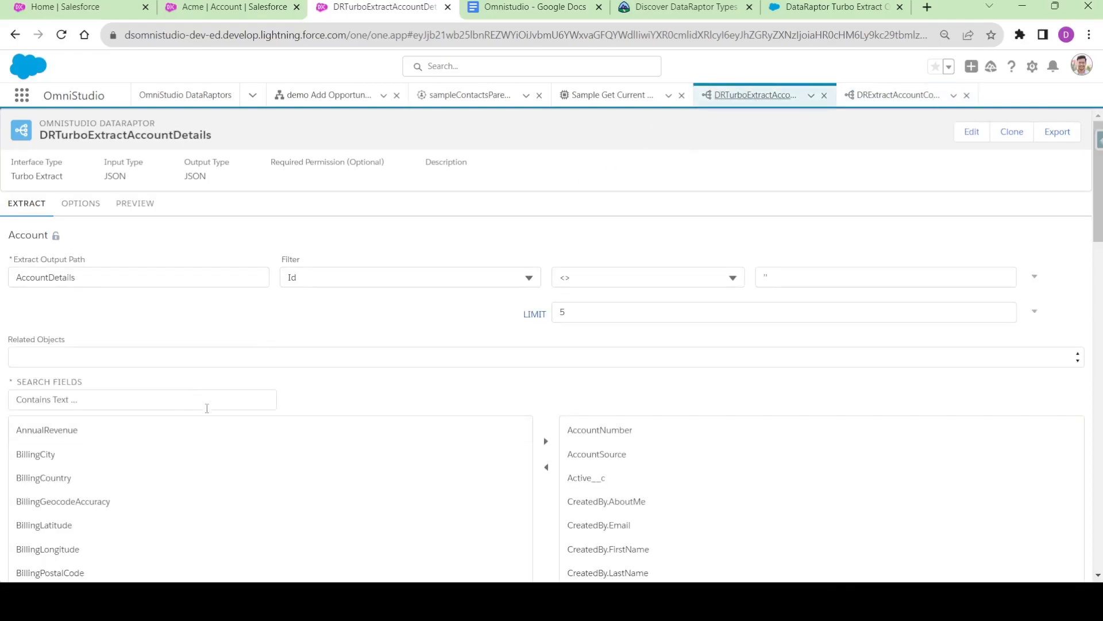
{"action": "left_click", "coordinate": [882, 94]}
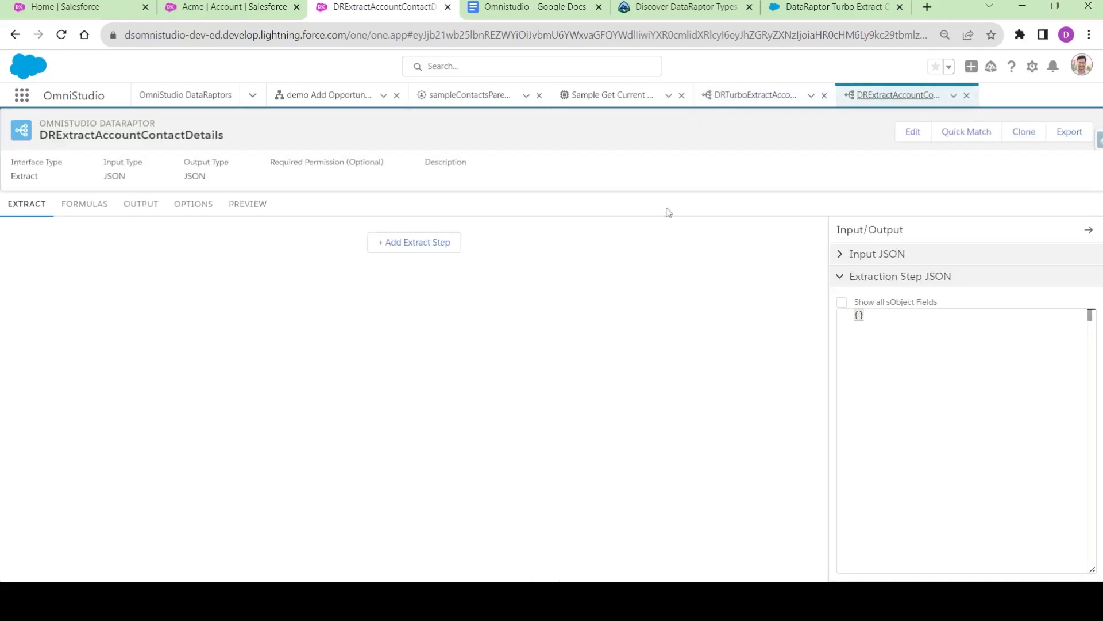
Step: Add an extract step for the Account object with the extract output path Account
{"action": "left_click", "coordinate": [410, 244]}
{"action": "left_click", "coordinate": [131, 247]}
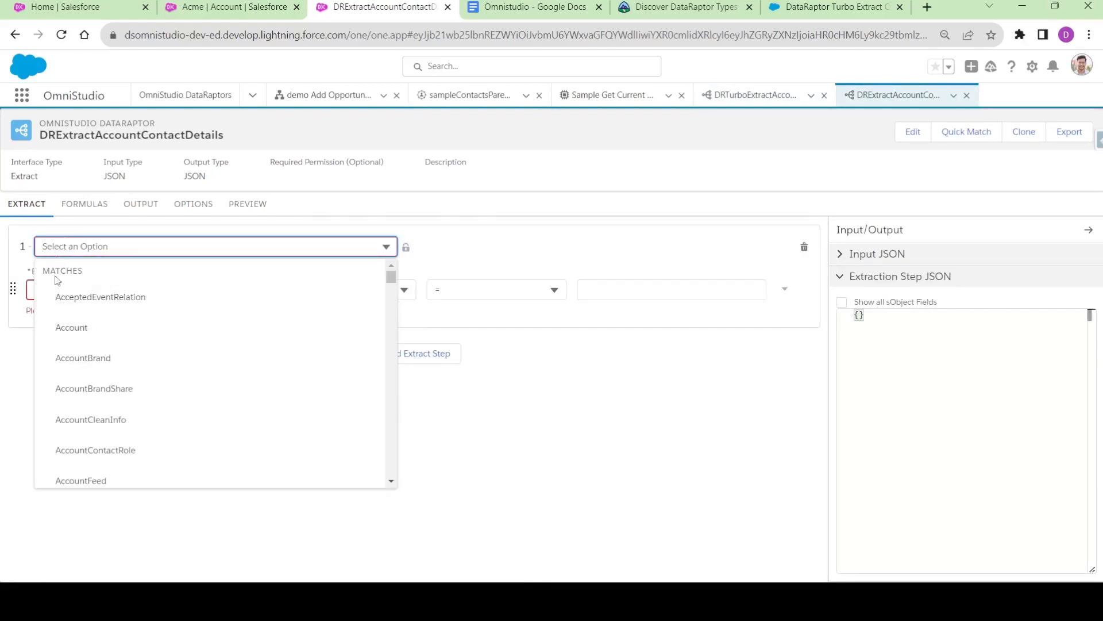
{"action": "left_click", "coordinate": [81, 326]}
{"action": "left_click", "coordinate": [65, 292]}
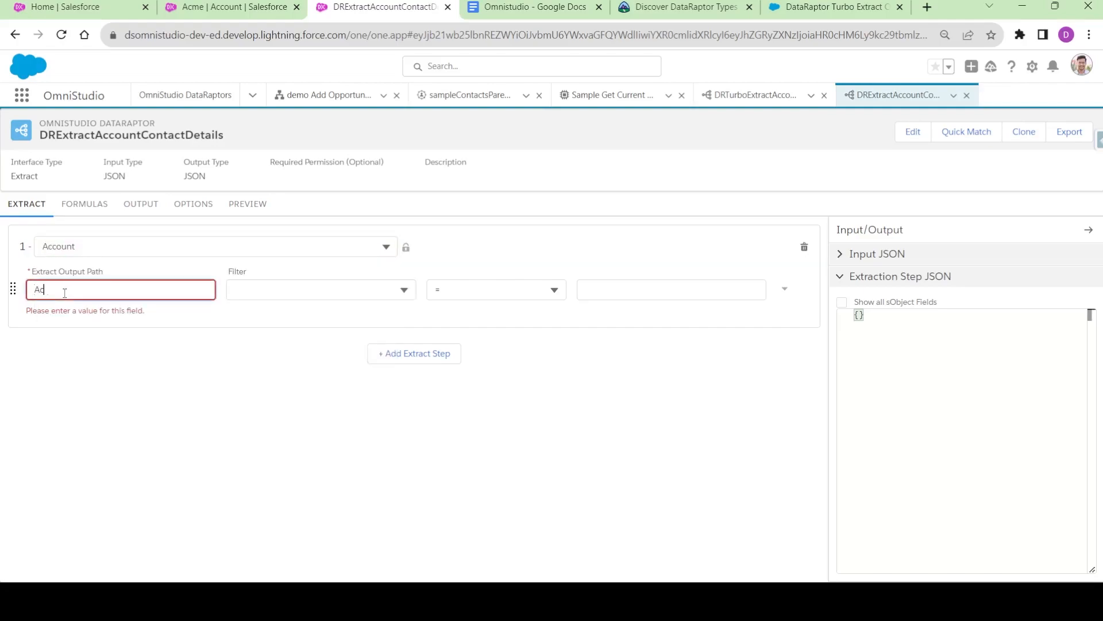
{"action": "type", "text": "Account"}
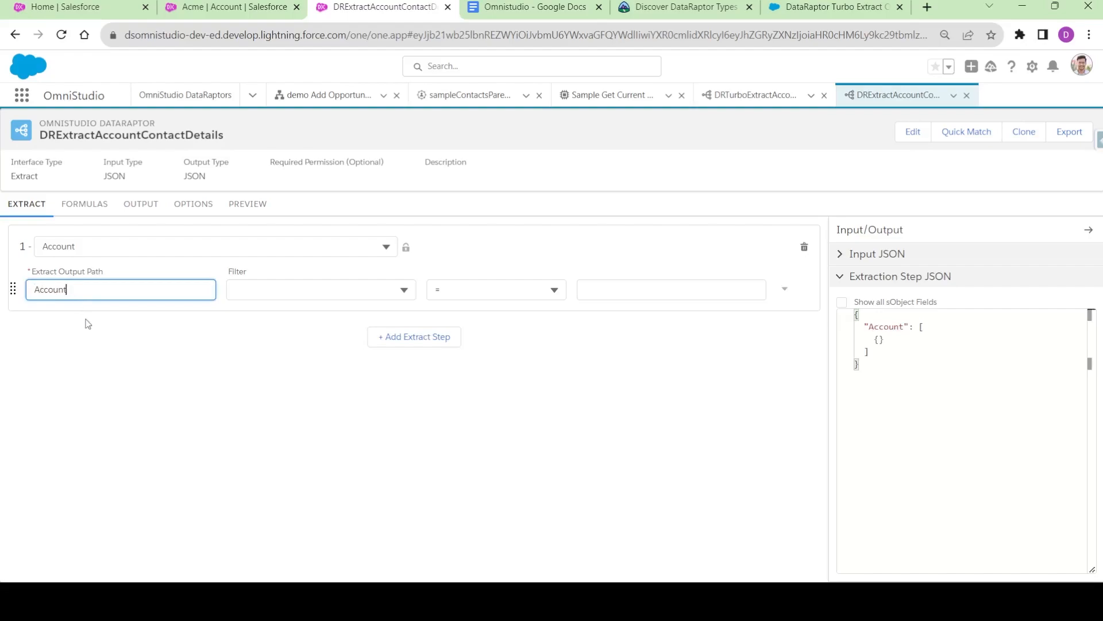
{"action": "double_click", "coordinate": [40, 288]}
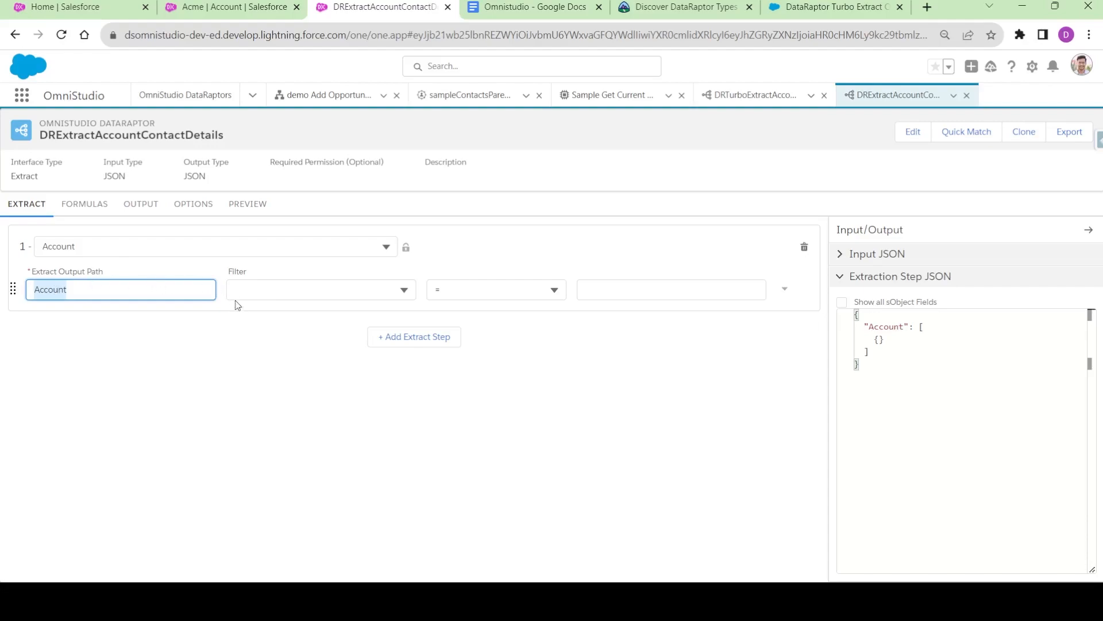
Step: Set the Account extract step's filter to Id = AccountId
{"action": "left_click", "coordinate": [252, 292]}
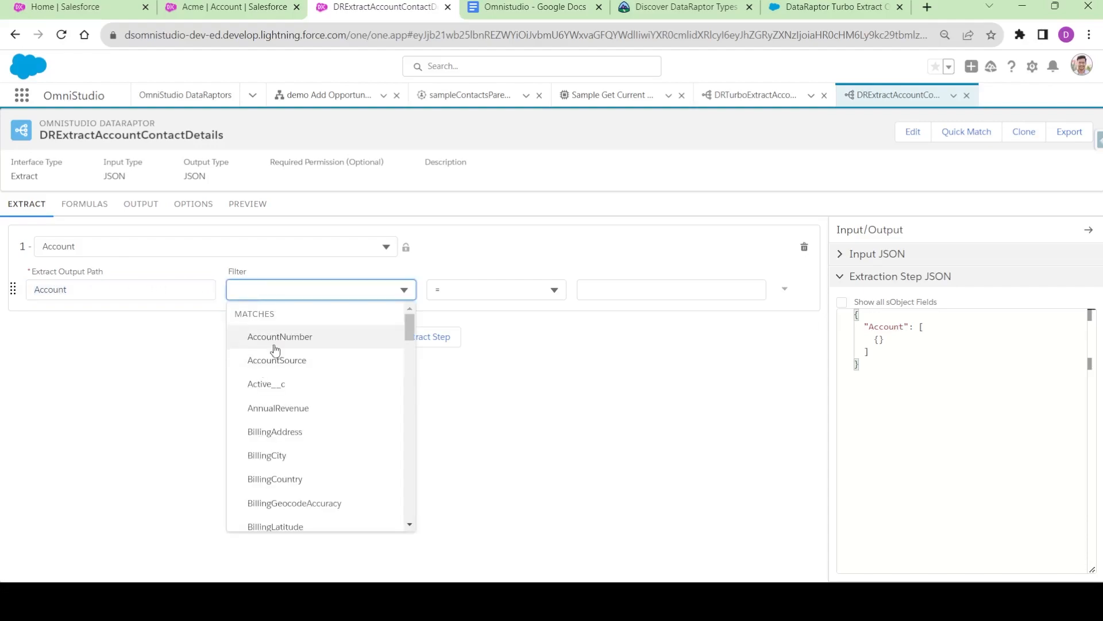
{"action": "scroll", "coordinate": [282, 402], "scroll_direction": "down", "scroll_amount": 8}
{"action": "left_click", "coordinate": [270, 379]}
{"action": "left_click", "coordinate": [612, 289]}
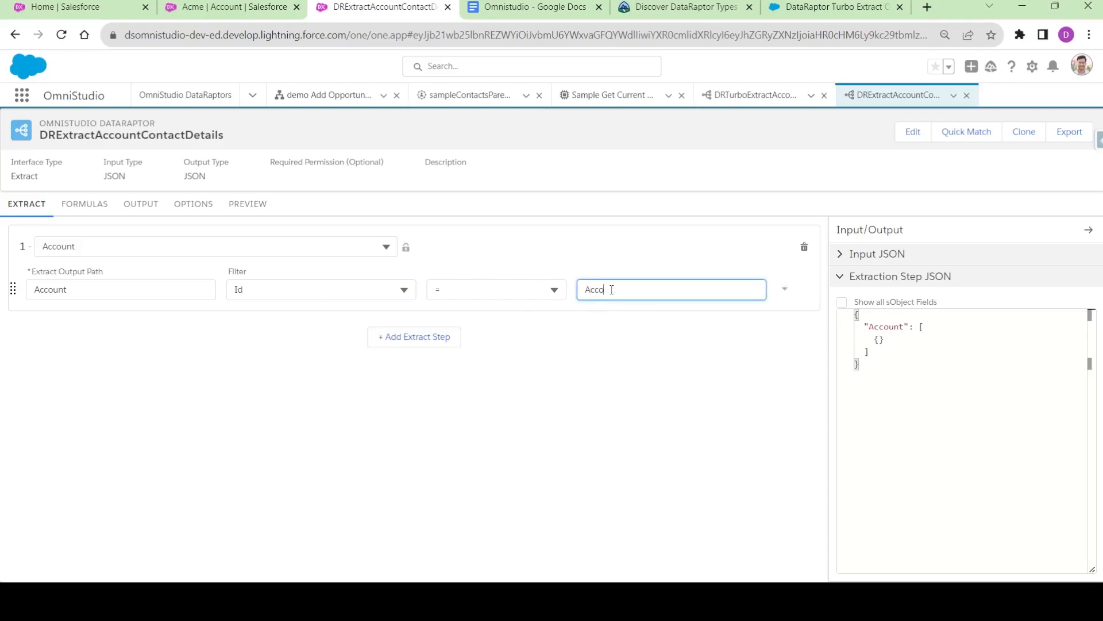
{"action": "type", "text": "AccountId"}
{"action": "double_click", "coordinate": [612, 289]}
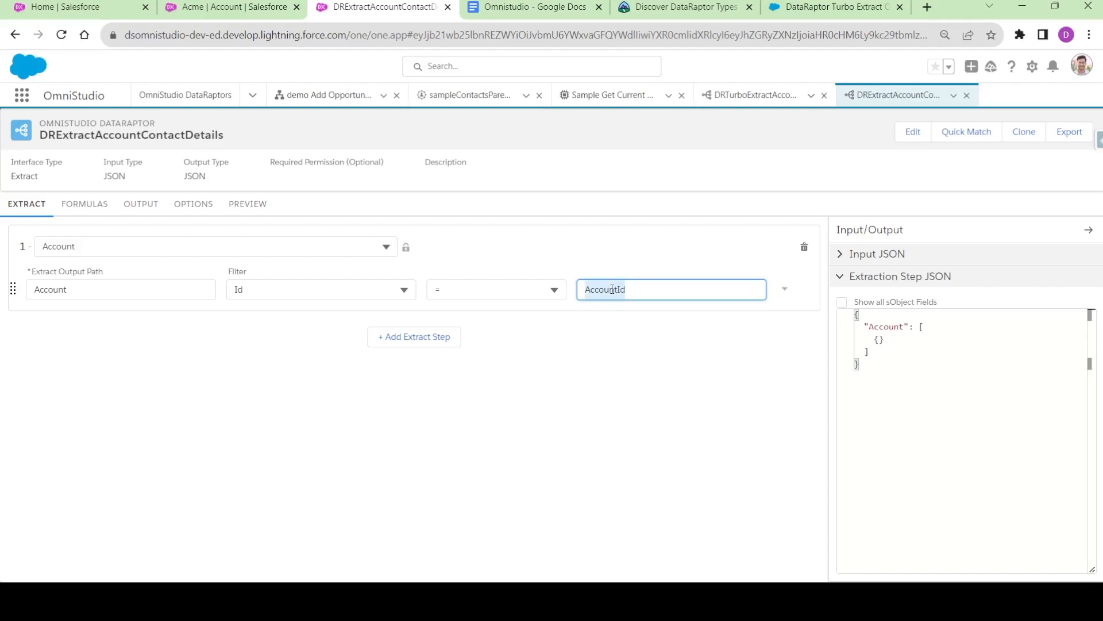
{"action": "left_click", "coordinate": [495, 242]}
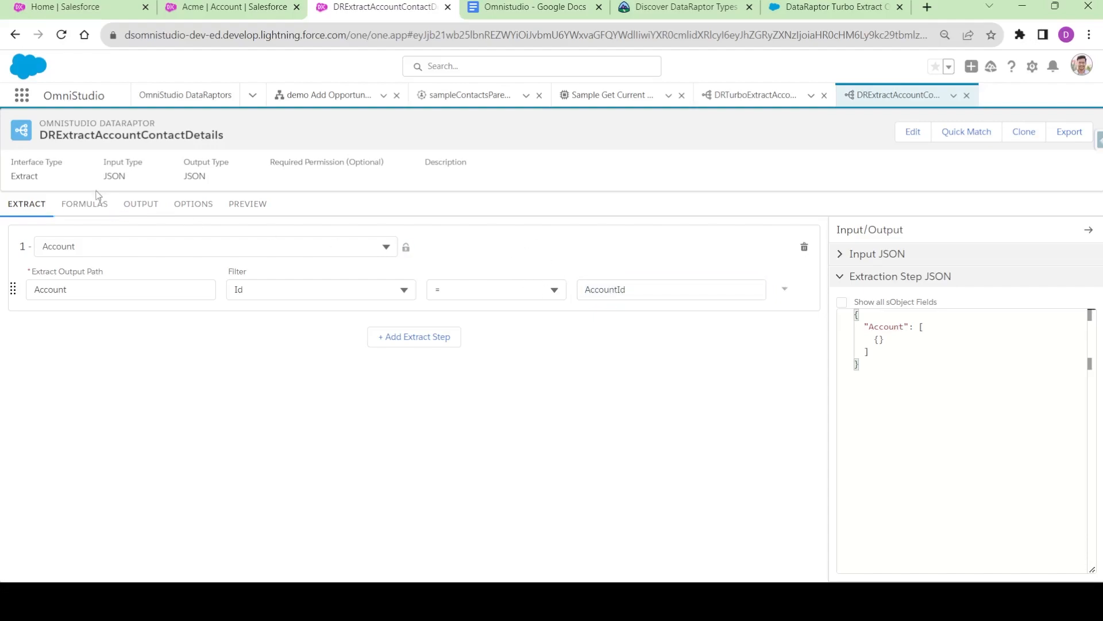
Step: Compare the empty output mapping of DRExtractAccountContactDetails with the field selection lists in DRTurboExtractAccountDetails
{"action": "left_click", "coordinate": [140, 204]}
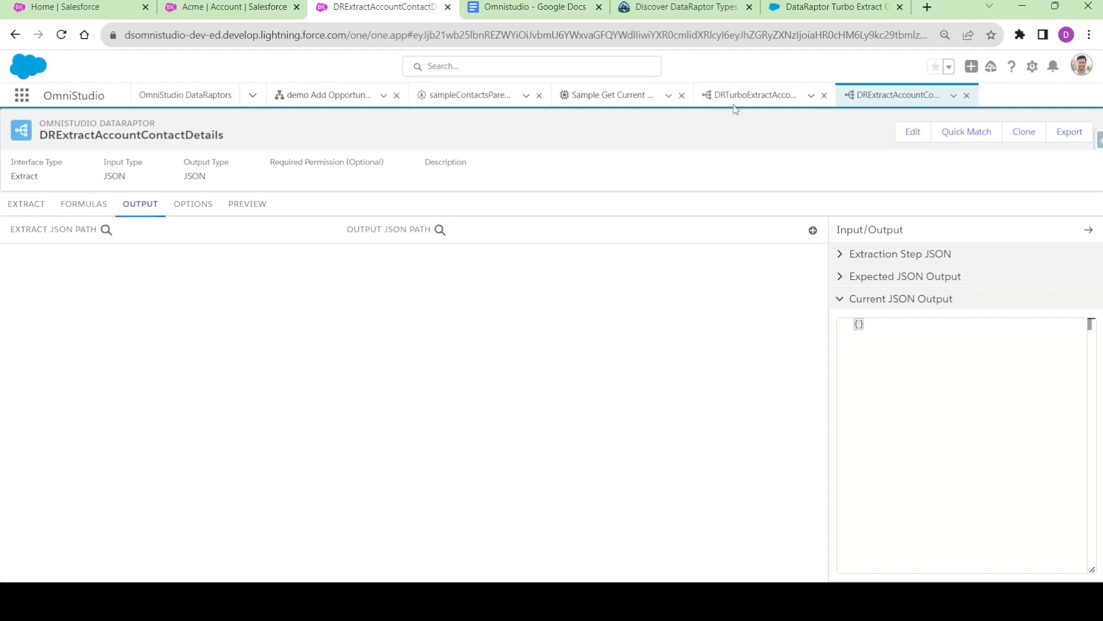
{"action": "left_click", "coordinate": [762, 94]}
{"action": "scroll", "coordinate": [71, 454], "scroll_direction": "down", "scroll_amount": 4}
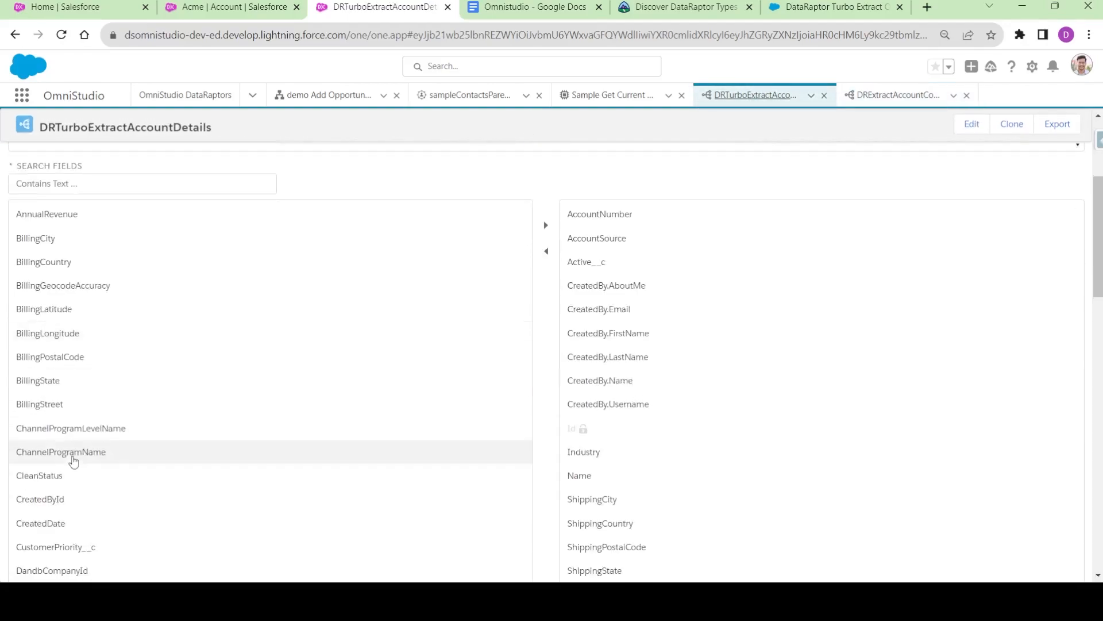
{"action": "scroll", "coordinate": [49, 493], "scroll_direction": "down", "scroll_amount": 7}
{"action": "scroll", "coordinate": [49, 493], "scroll_direction": "up", "scroll_amount": 10}
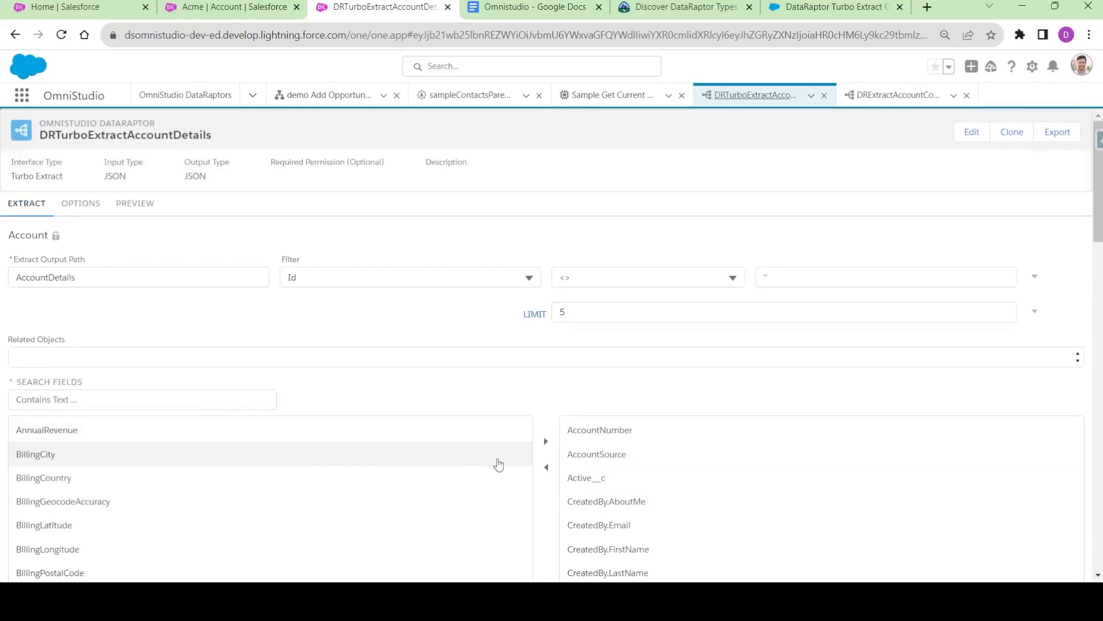
{"action": "left_click", "coordinate": [862, 92]}
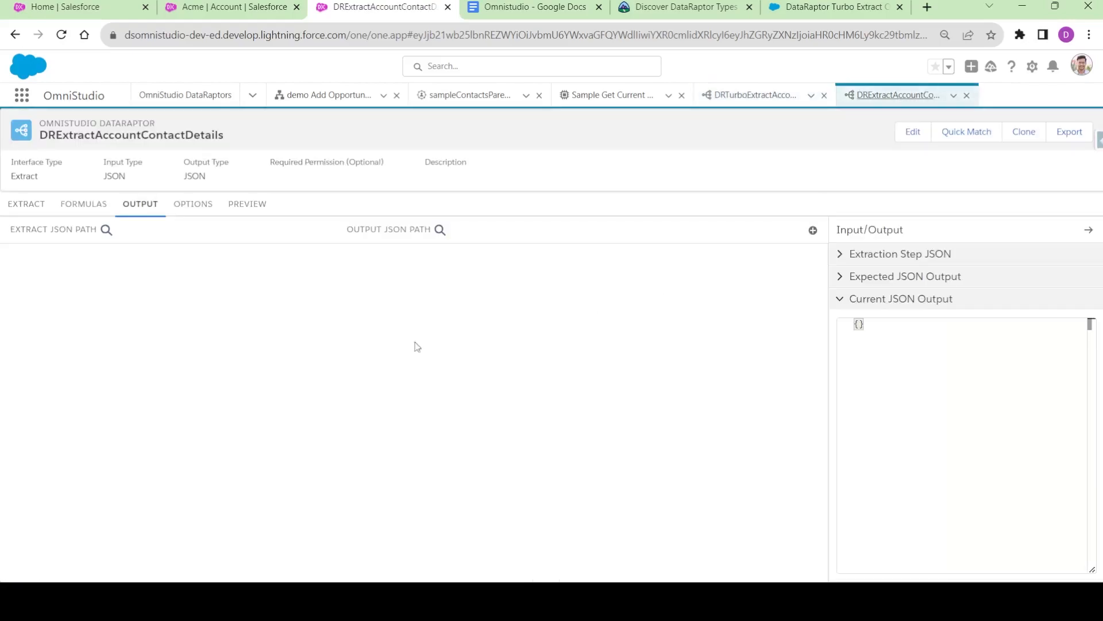
Step: Add an output mapping with the extract JSON path Account:Id and start its output JSON path with Account
{"action": "left_click", "coordinate": [813, 232]}
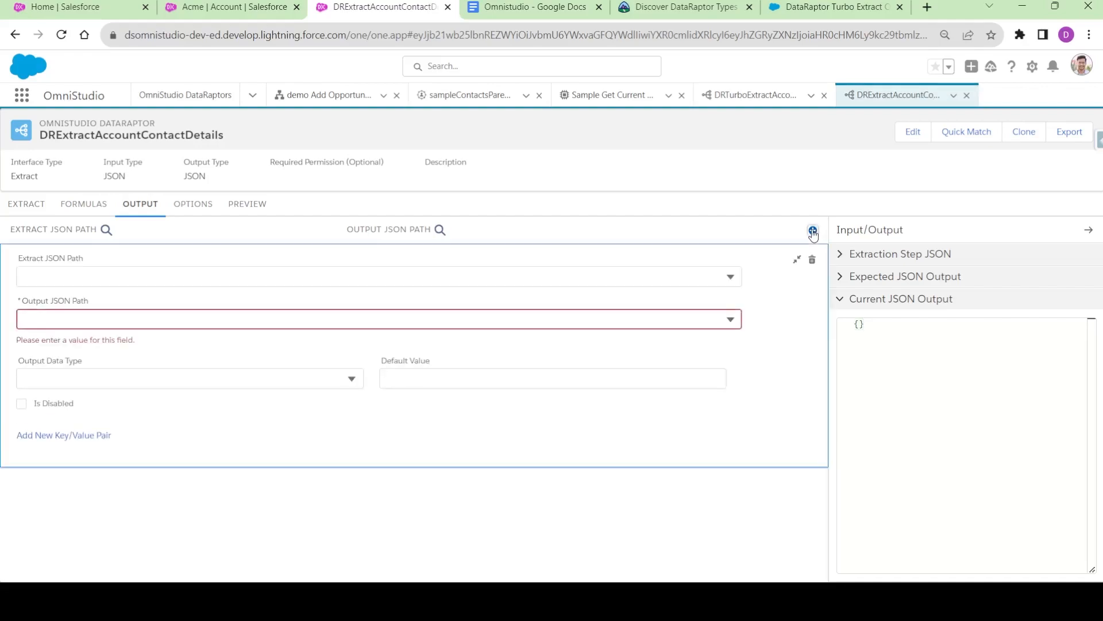
{"action": "left_click", "coordinate": [92, 280]}
{"action": "scroll", "coordinate": [98, 397], "scroll_direction": "down", "scroll_amount": 9}
{"action": "scroll", "coordinate": [98, 402], "scroll_direction": "up", "scroll_amount": 3}
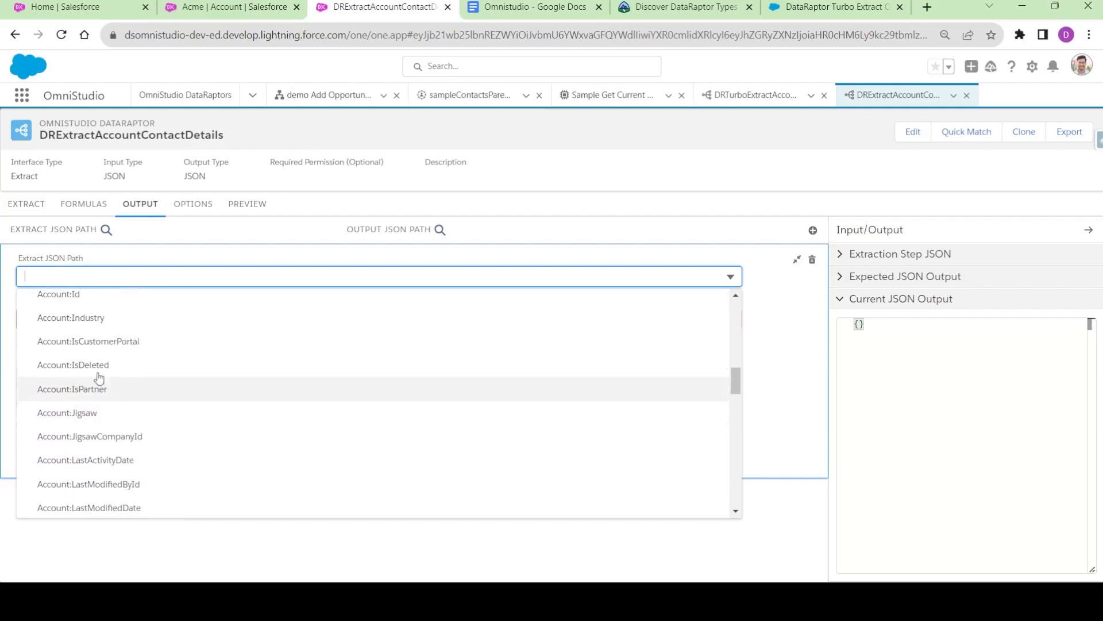
{"action": "left_click", "coordinate": [102, 299]}
{"action": "left_click", "coordinate": [40, 321]}
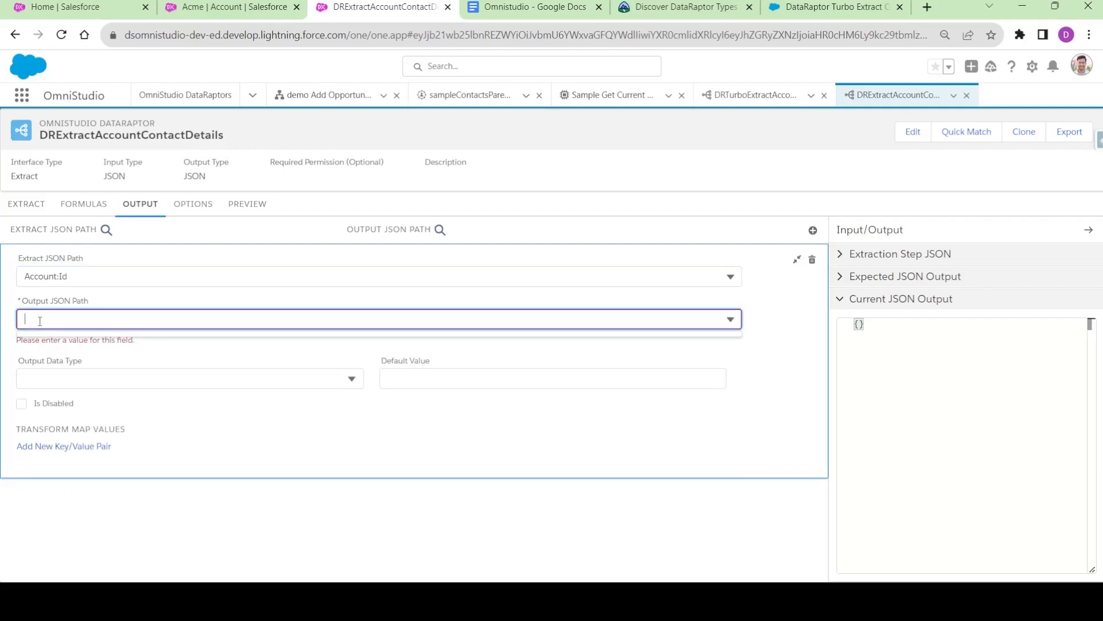
{"action": "type", "text": "Account"}
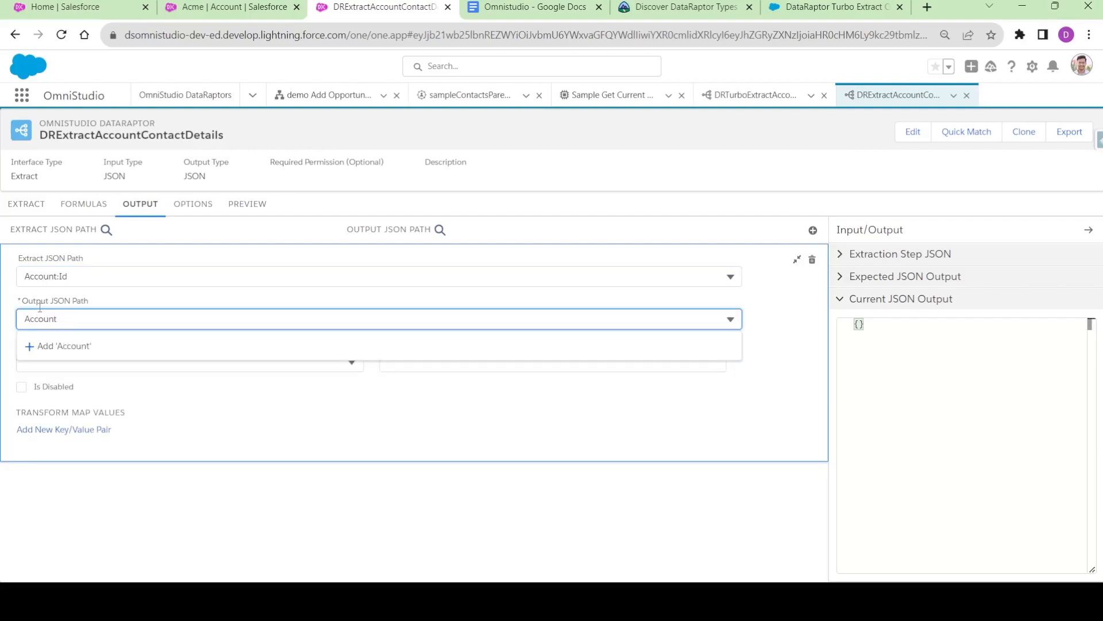
Step: Check the root node name in the preview response of DRTurboExtractAccountDetails, and return to the new mapping
{"action": "left_click", "coordinate": [766, 99]}
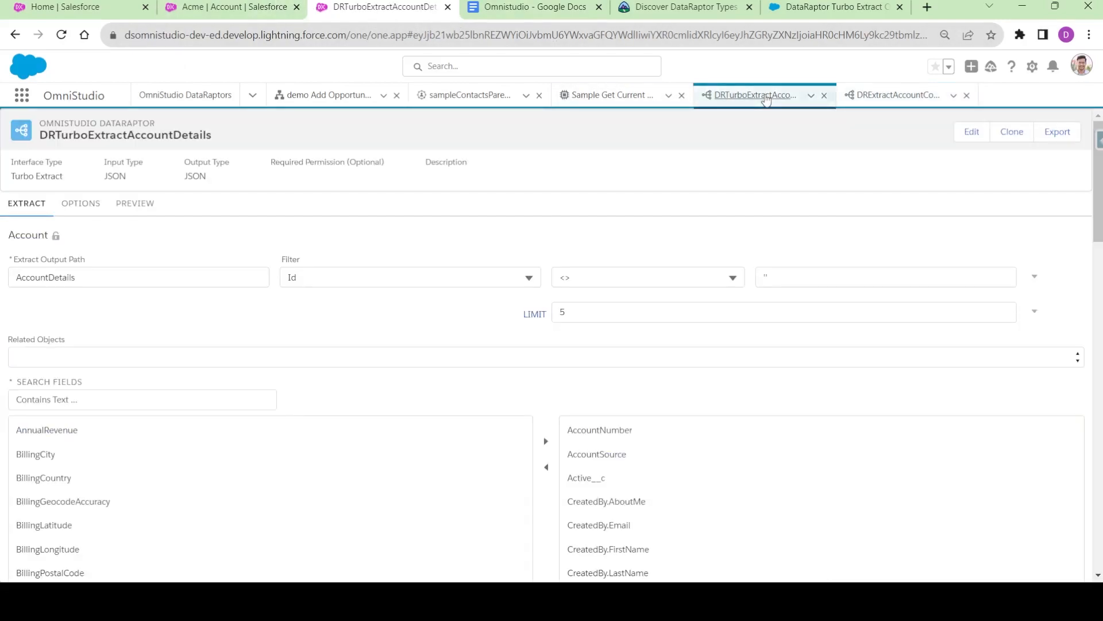
{"action": "left_click", "coordinate": [135, 214]}
{"action": "double_click", "coordinate": [379, 268]}
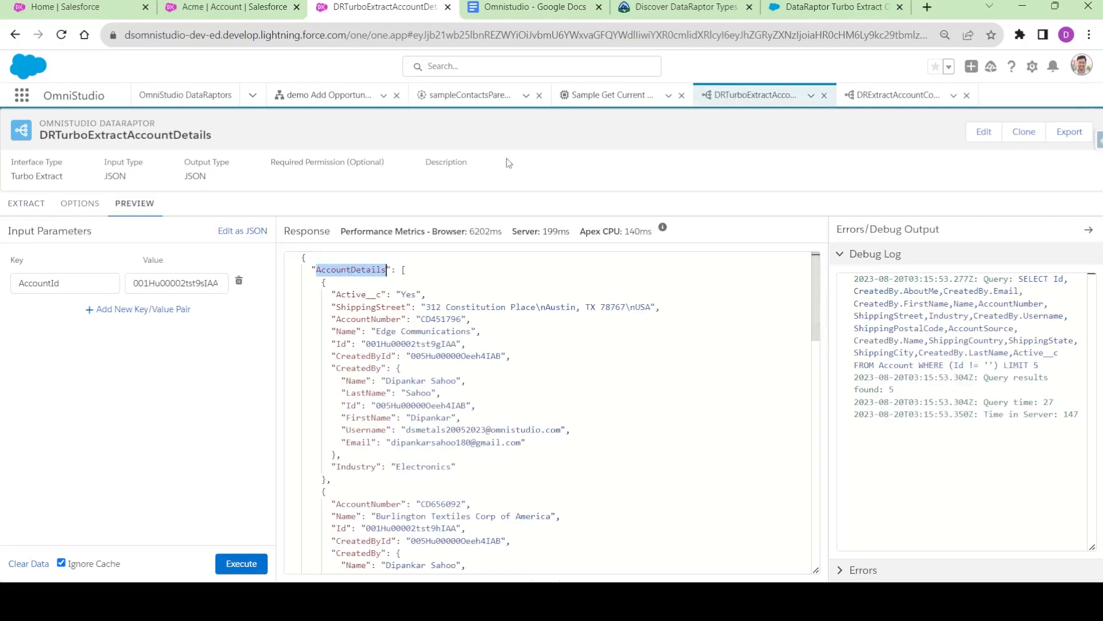
{"action": "left_click", "coordinate": [897, 95]}
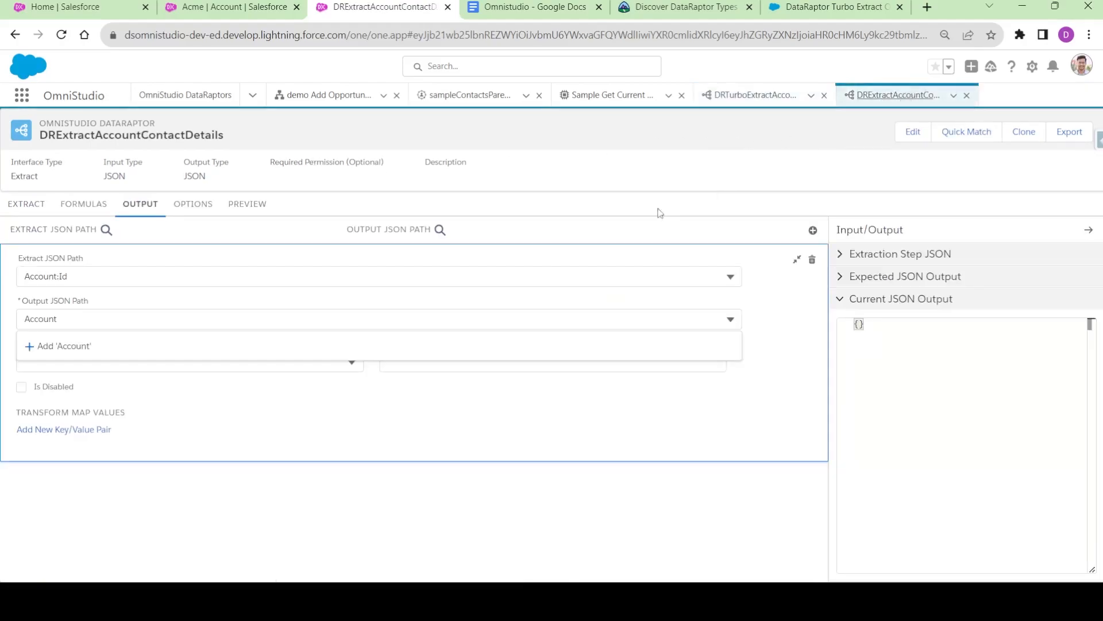
Step: Complete the output JSON path of the Account:Id mapping as AccountDetails:Id
{"action": "left_click", "coordinate": [78, 321]}
{"action": "type", "text": "Details:Id"}
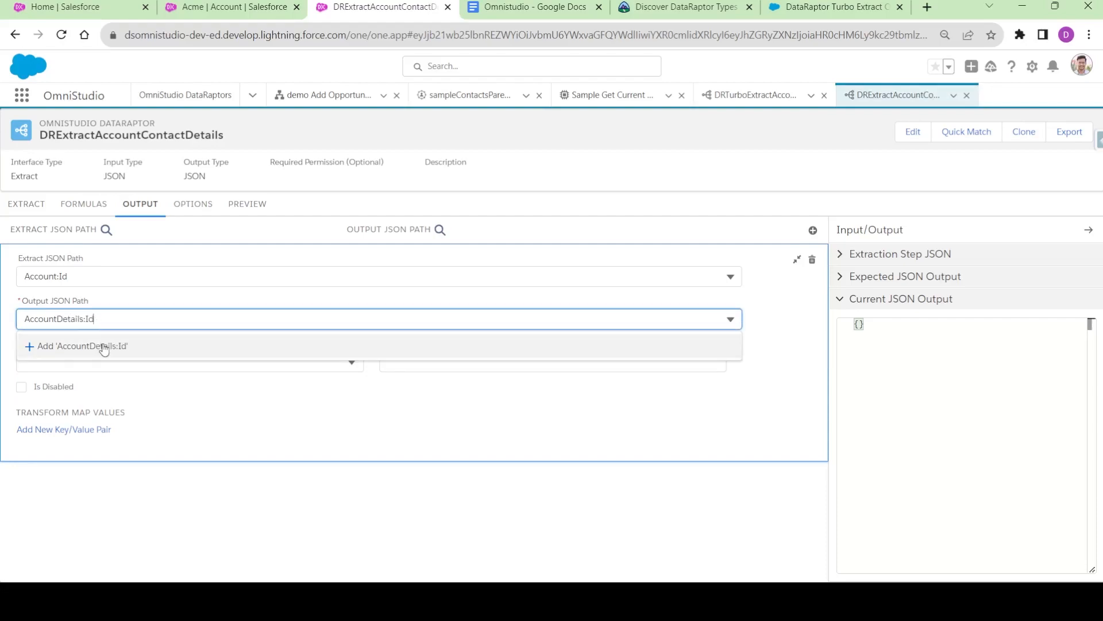
{"action": "left_click", "coordinate": [102, 346]}
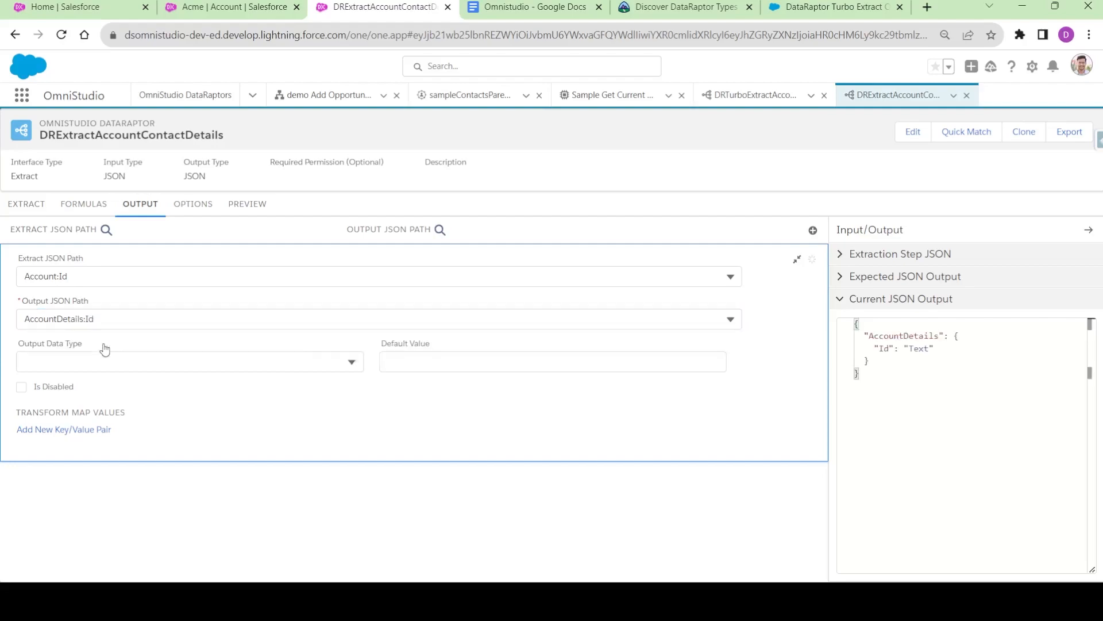
Step: Add a second output mapping from extract JSON path Account:Name to output JSON path Accountdetails:Name
{"action": "left_click", "coordinate": [798, 261]}
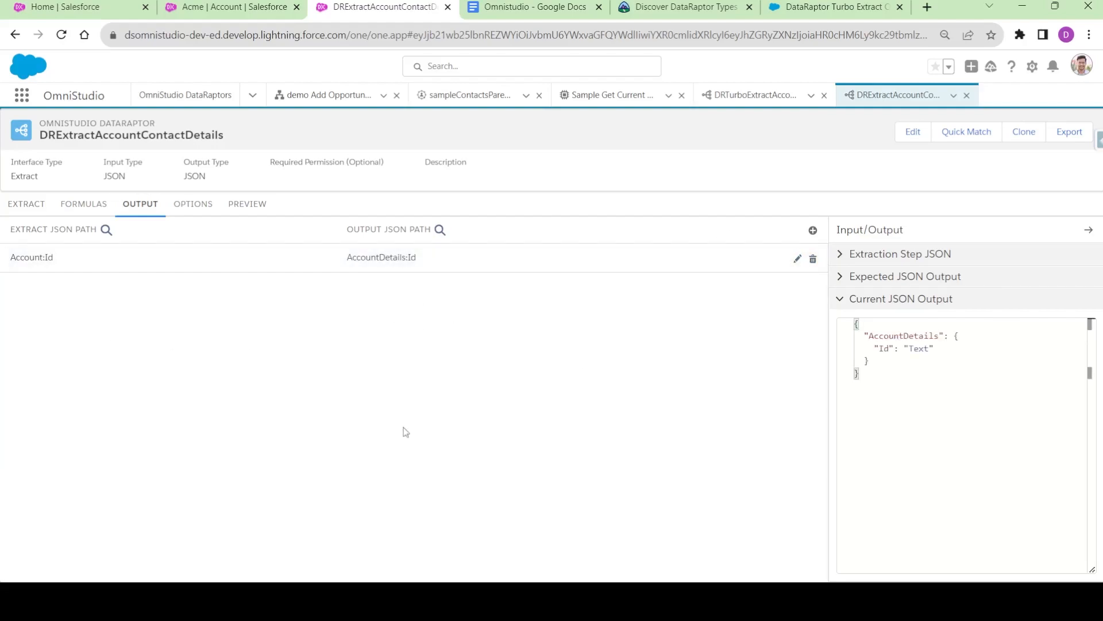
{"action": "left_click", "coordinate": [813, 230]}
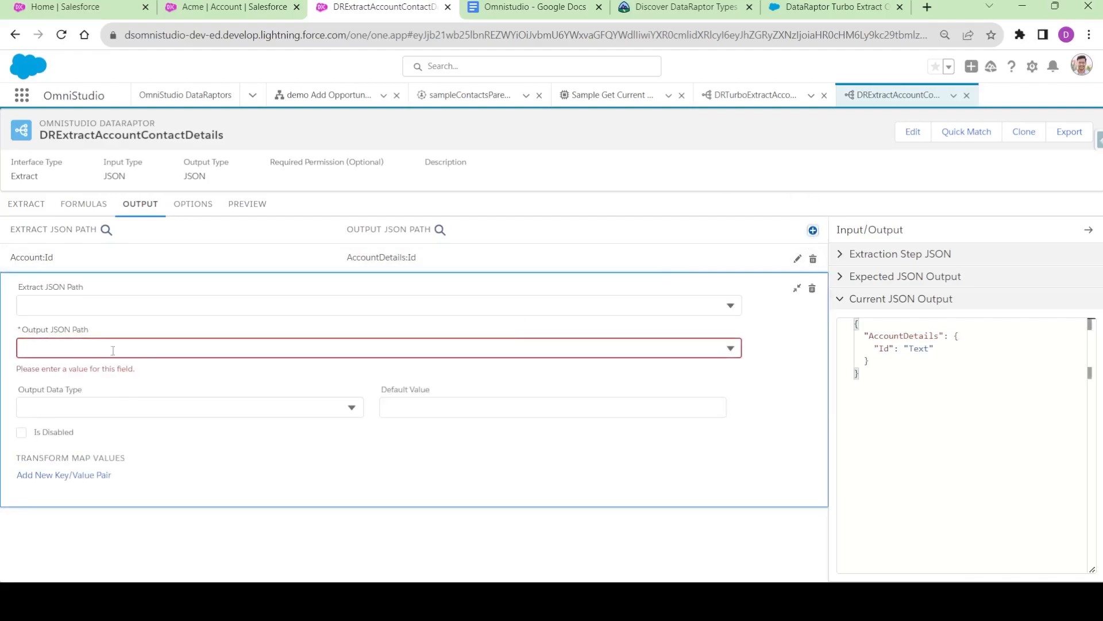
{"action": "left_click", "coordinate": [61, 300]}
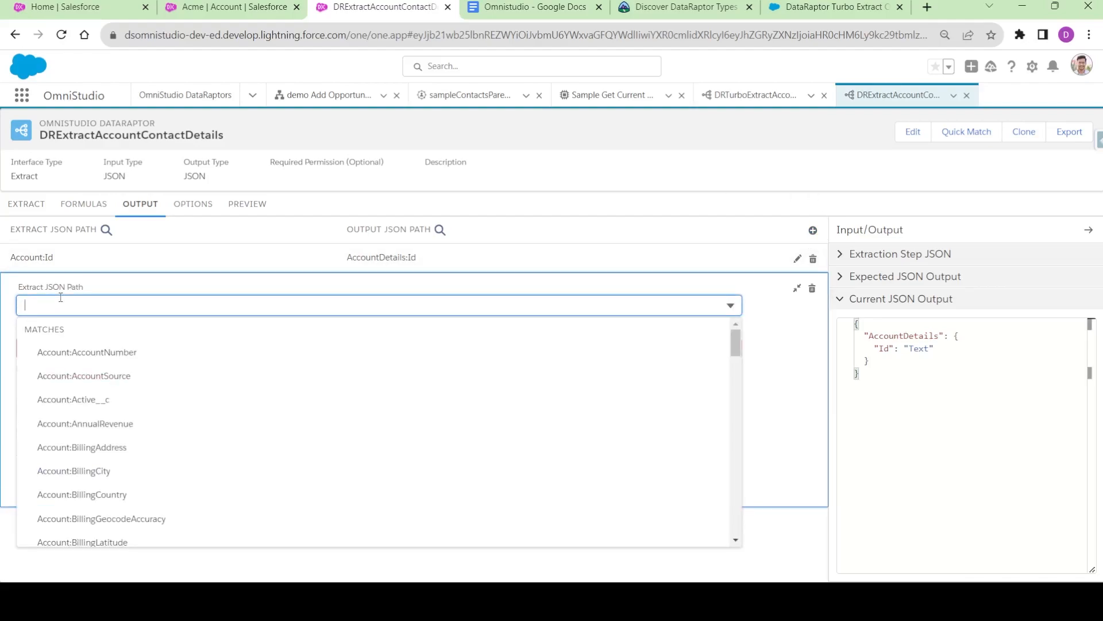
{"action": "type", "text": "Nam"}
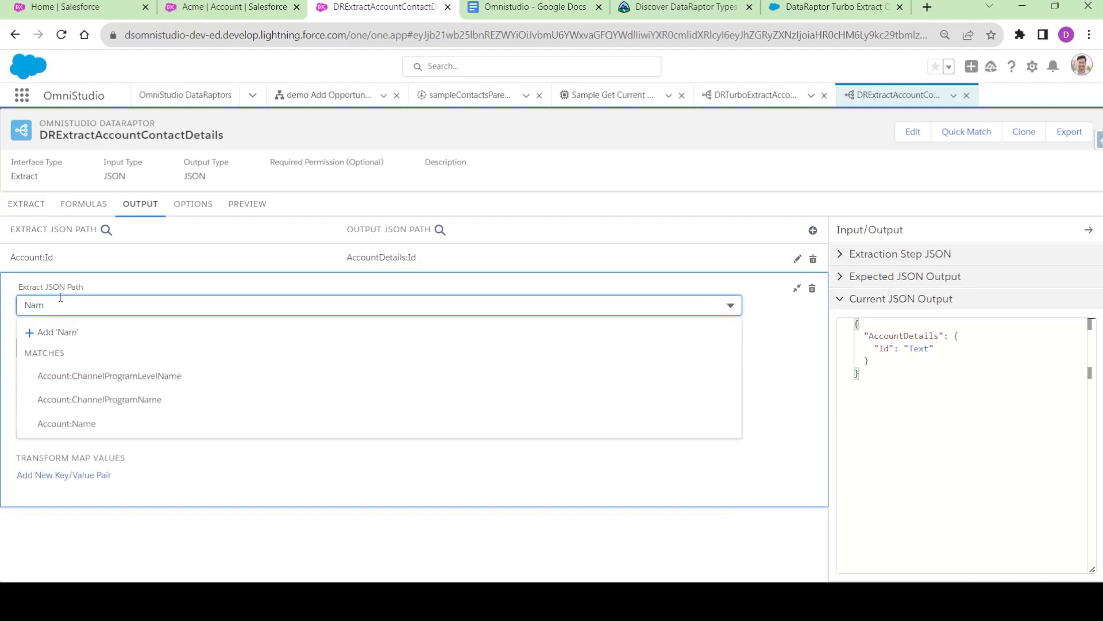
{"action": "left_click", "coordinate": [80, 424]}
{"action": "left_click", "coordinate": [72, 348]}
{"action": "type", "text": "Accou"}
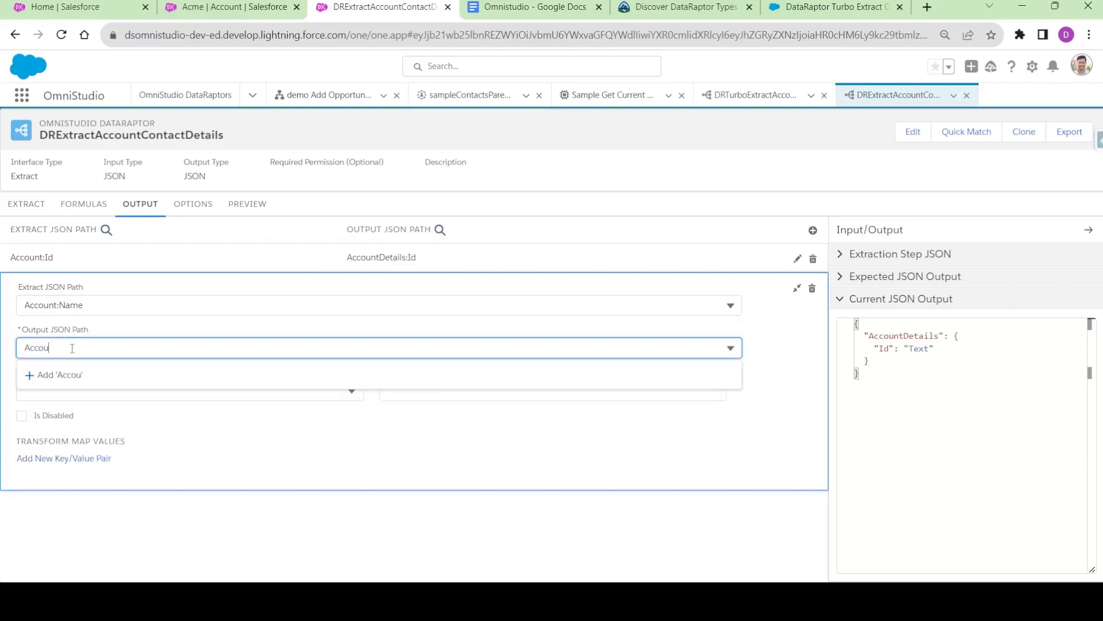
{"action": "type", "text": "ntdetails:Name"}
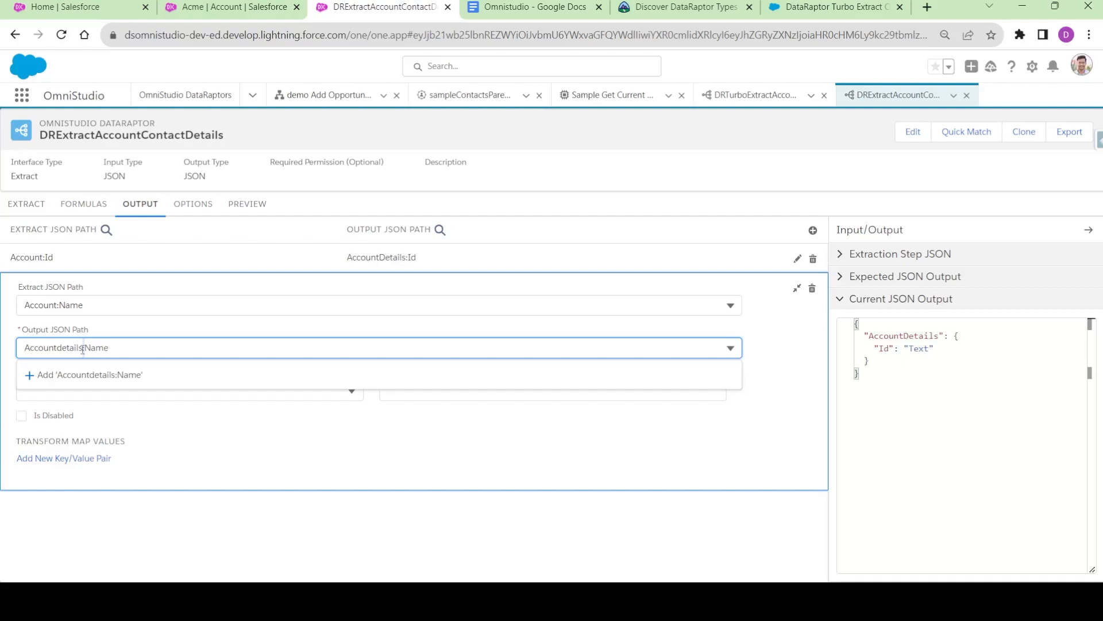
{"action": "left_click", "coordinate": [92, 375]}
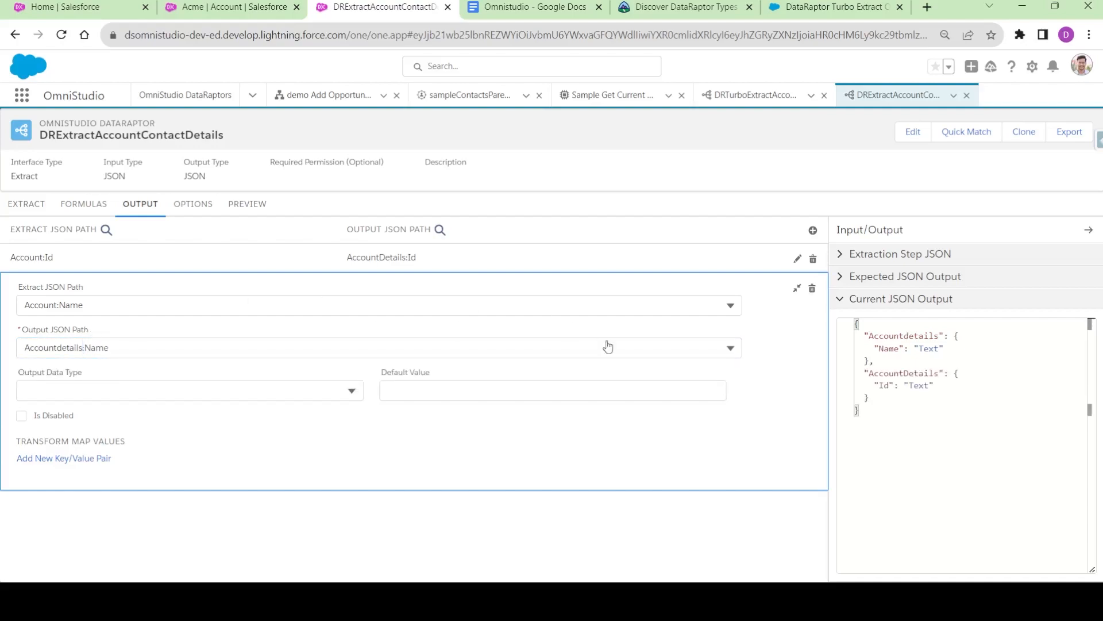
{"action": "left_click", "coordinate": [796, 288]}
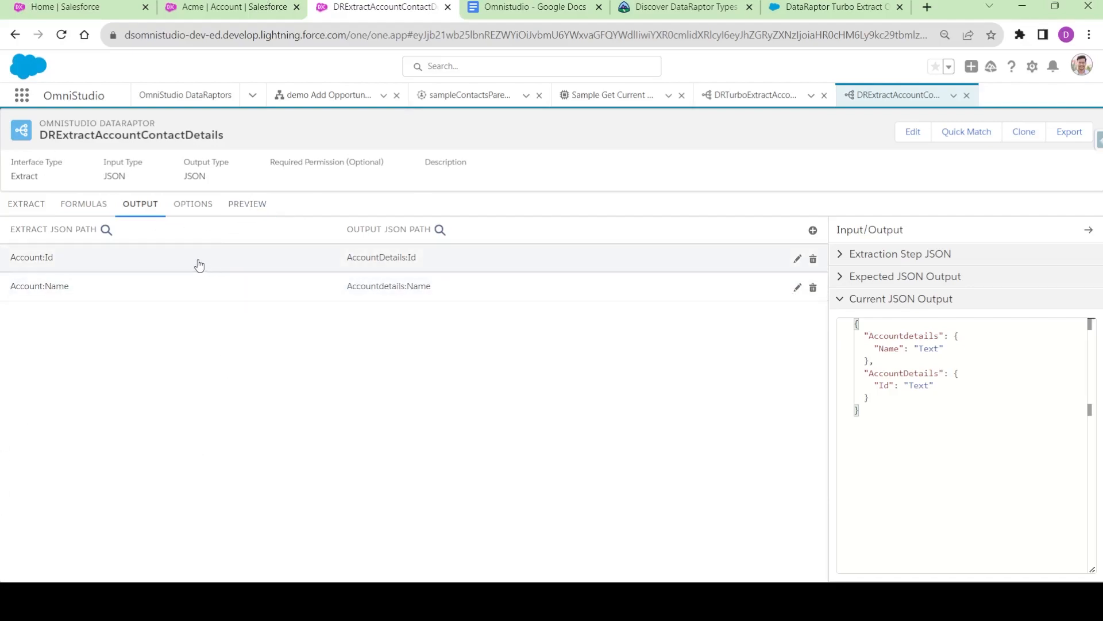
Step: Add a preview input parameter with the key AccountId, copied from the filter value of the Account extract step
{"action": "left_click", "coordinate": [246, 210]}
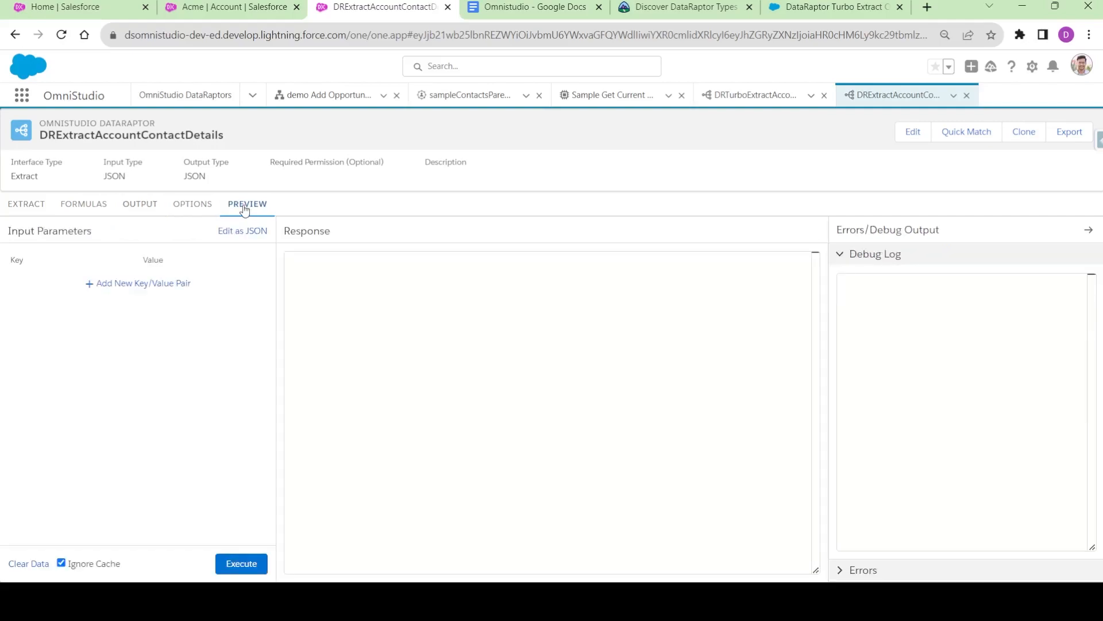
{"action": "left_click", "coordinate": [14, 205]}
{"action": "double_click", "coordinate": [592, 289]}
{"action": "key", "text": "ctrl+c"}
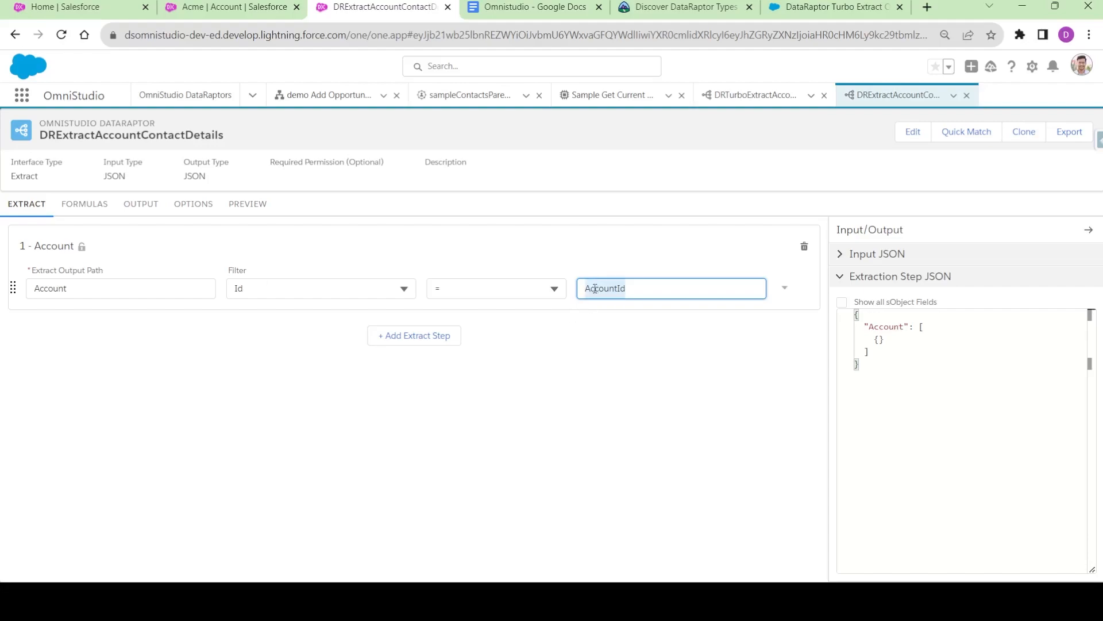
{"action": "left_click", "coordinate": [246, 205]}
{"action": "left_click", "coordinate": [125, 284]}
{"action": "left_click", "coordinate": [39, 287]}
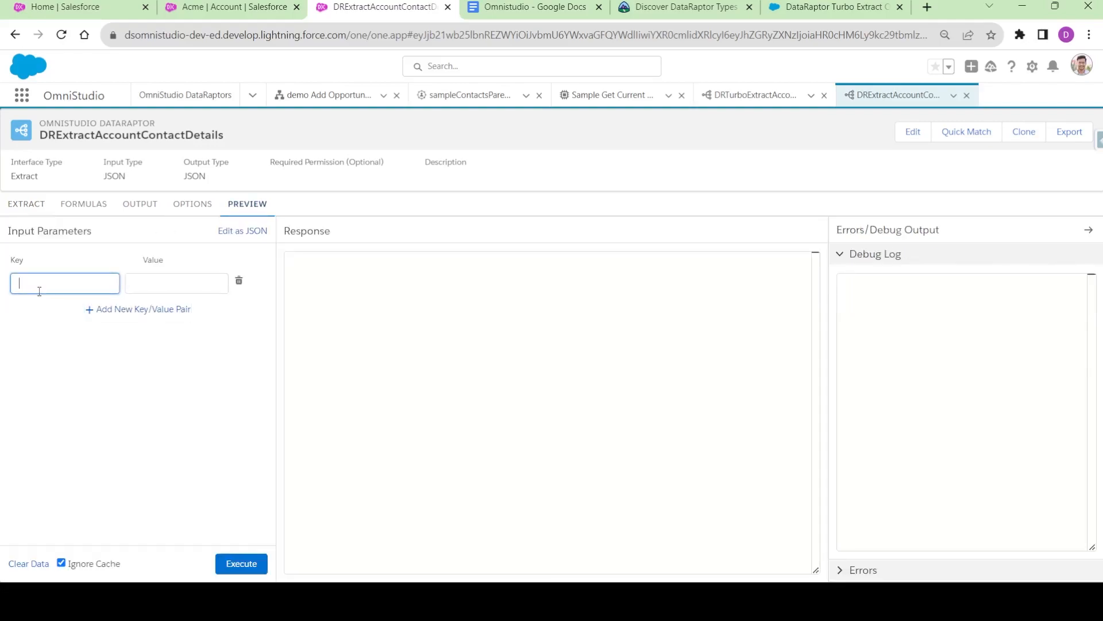
{"action": "key", "text": "ctrl+v"}
{"action": "left_click", "coordinate": [91, 409]}
{"action": "double_click", "coordinate": [46, 281]}
Step: Set the AccountId parameter's value to the record Id of the Acme account and execute the preview
{"action": "left_click", "coordinate": [222, 8]}
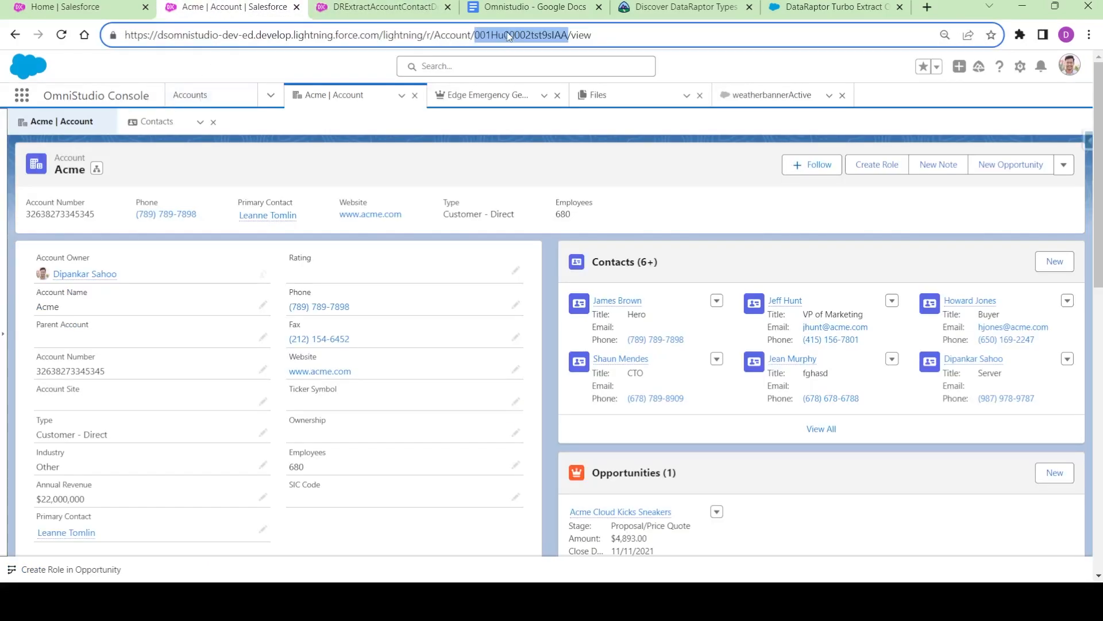
{"action": "left_click", "coordinate": [377, 7]}
{"action": "left_click", "coordinate": [178, 282]}
{"action": "type", "text": "001Hu00002tst9sIAA"}
{"action": "left_click", "coordinate": [240, 565]}
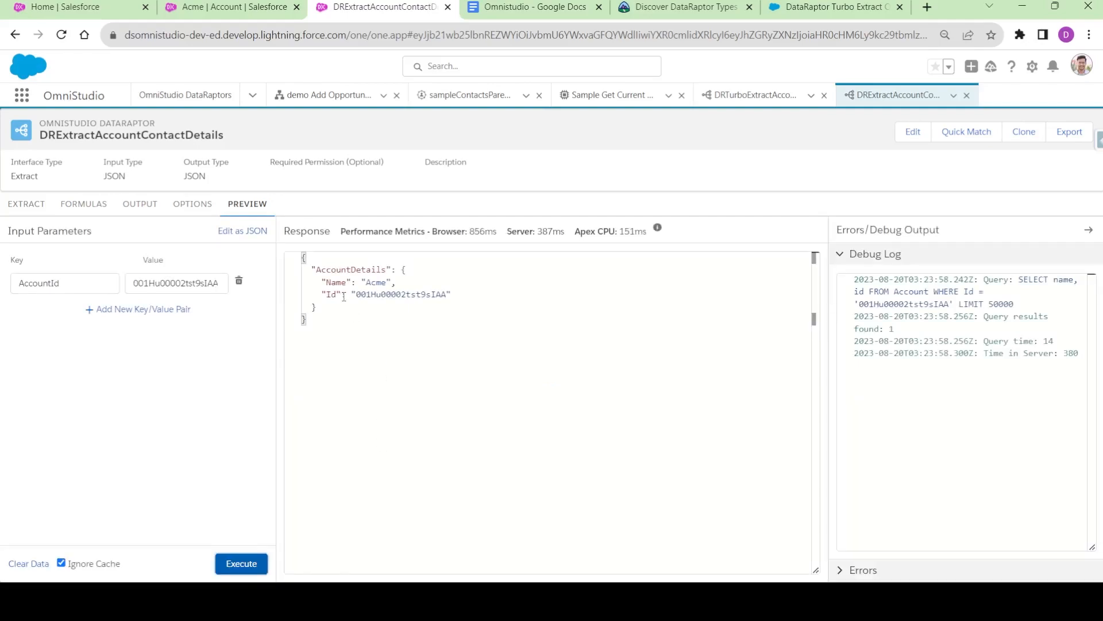
Step: Compare the AccountDetails node and its Id field in the preview response with the output JSON paths of the mappings
{"action": "double_click", "coordinate": [332, 294]}
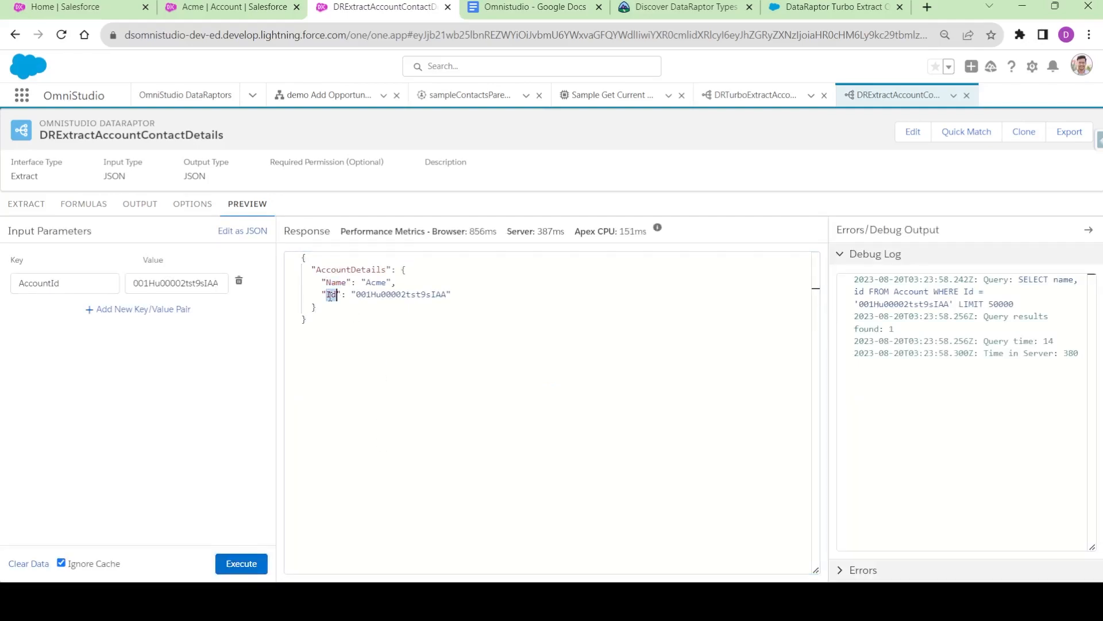
{"action": "left_click", "coordinate": [141, 204]}
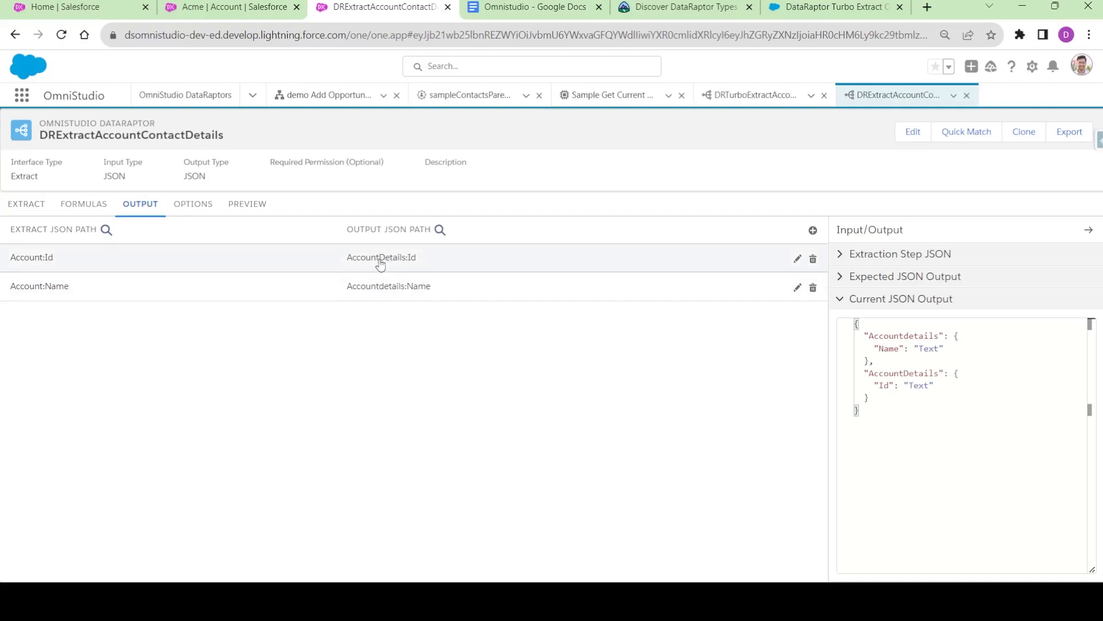
{"action": "left_click", "coordinate": [247, 204]}
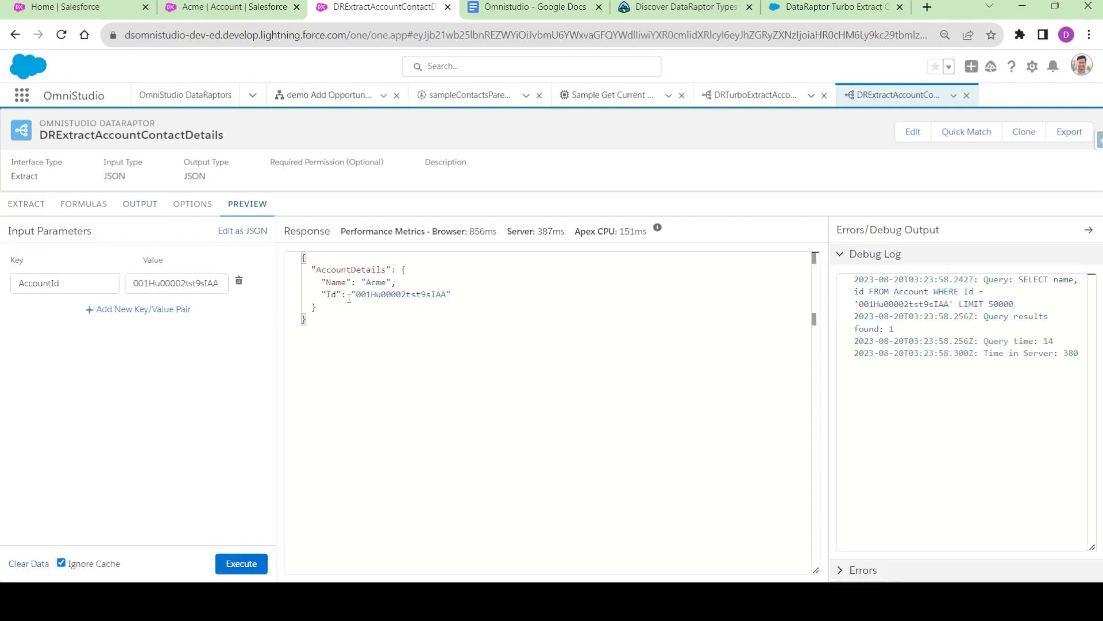
{"action": "double_click", "coordinate": [350, 269]}
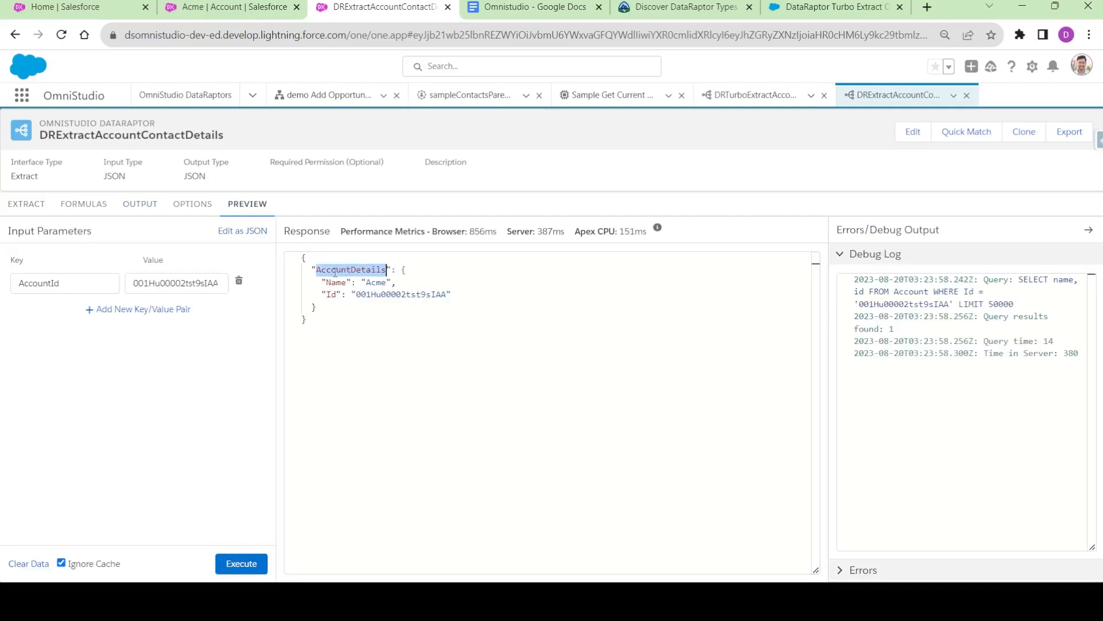
{"action": "left_click", "coordinate": [337, 270]}
{"action": "double_click", "coordinate": [351, 269]}
Step: Correct the output JSON path of the Account:Name mapping to AccountDetails:Name
{"action": "left_click", "coordinate": [140, 204]}
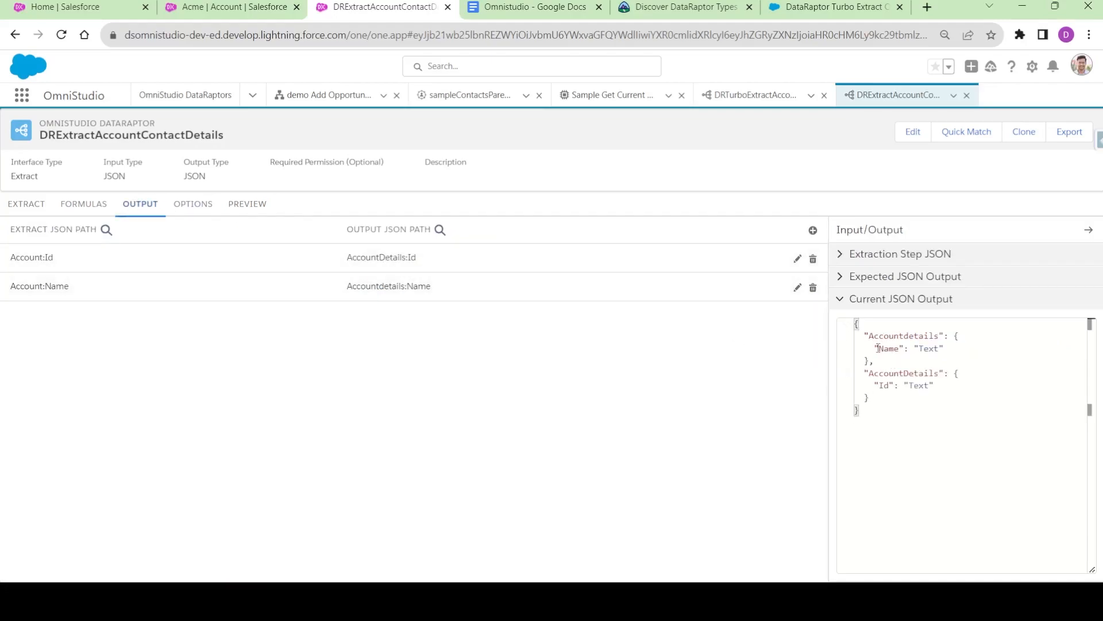
{"action": "left_click", "coordinate": [375, 294]}
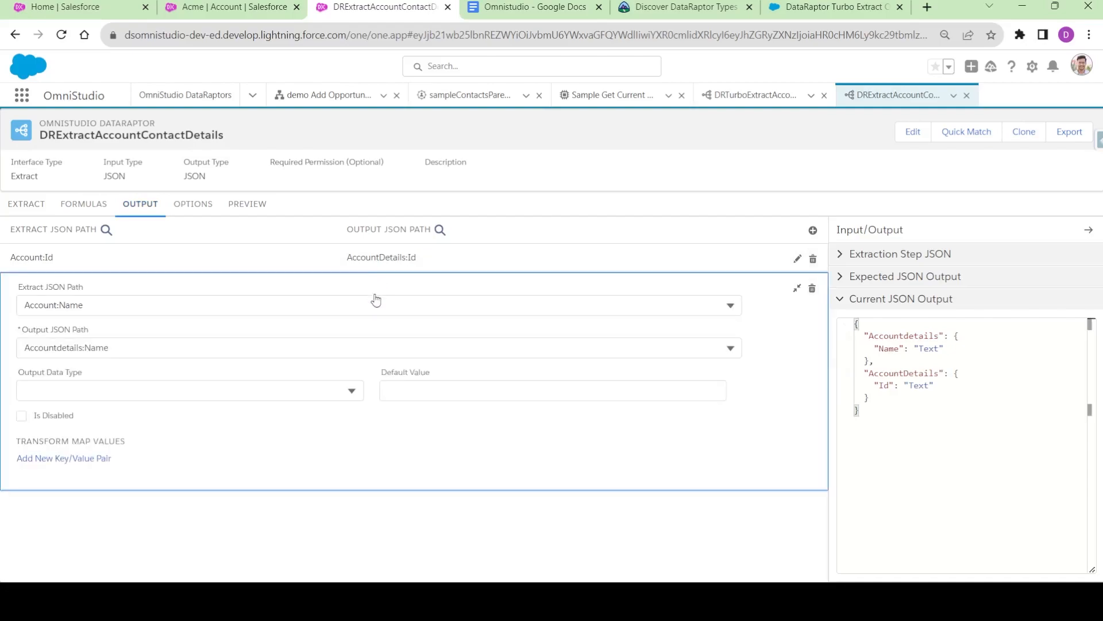
{"action": "left_click", "coordinate": [61, 347]}
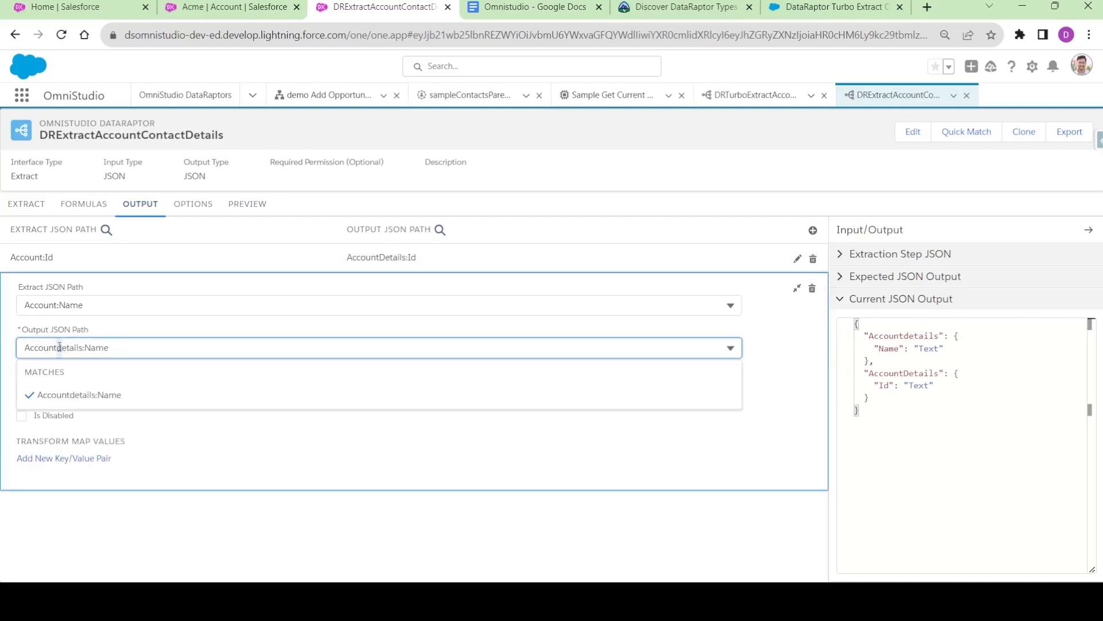
{"action": "key", "text": "BackSpace"}
{"action": "type", "text": "D"}
{"action": "left_click", "coordinate": [118, 374]}
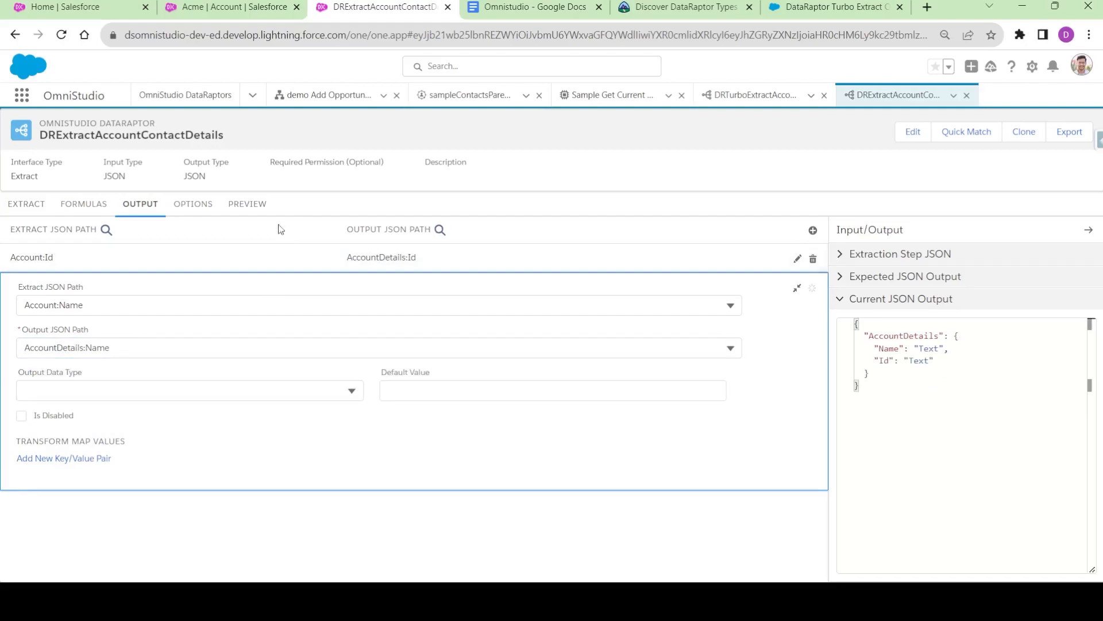
Step: Check the AccountDetails node and its fields in the preview response
{"action": "left_click", "coordinate": [247, 204]}
{"action": "left_click_drag", "start_coordinate": [452, 294], "coordinate": [311, 270]}
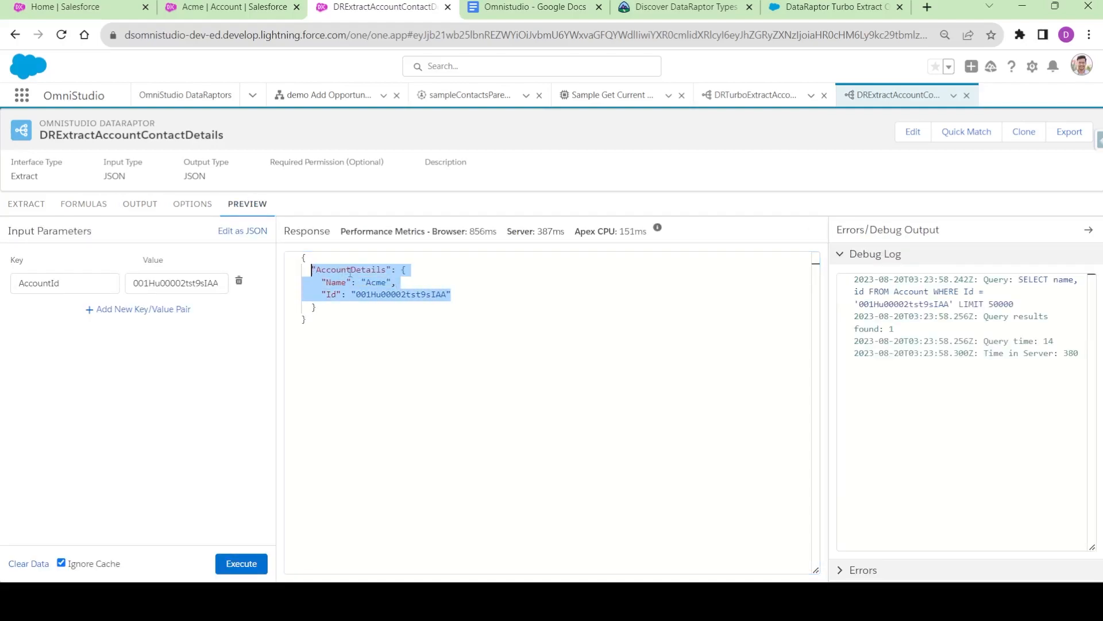
{"action": "double_click", "coordinate": [343, 272]}
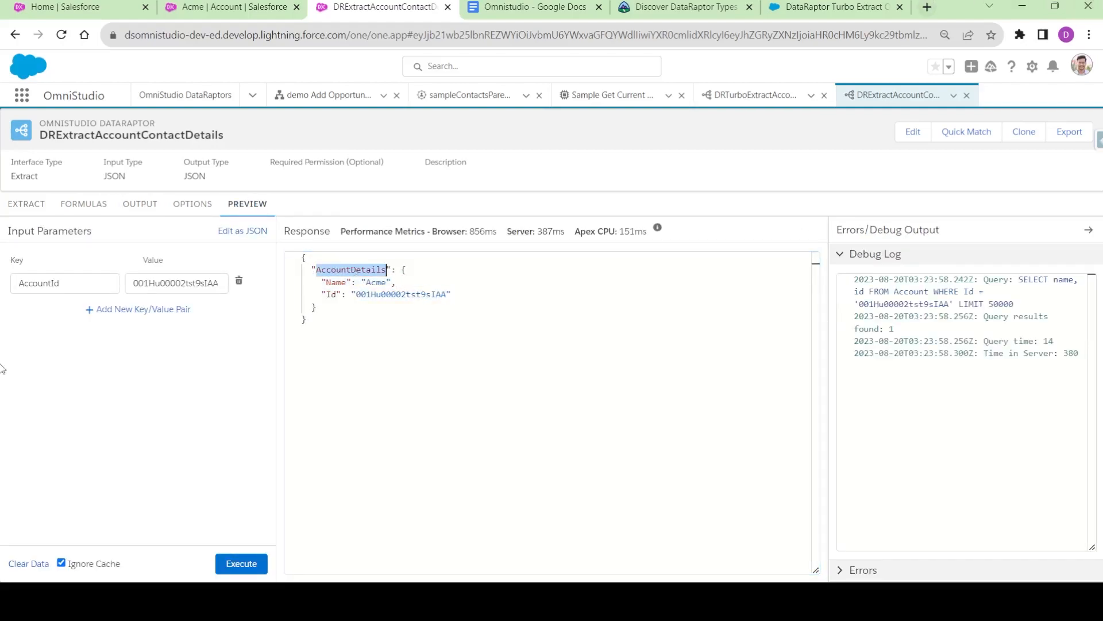
Step: Copy the whole current JSON output of the mappings into the Expected JSON Output
{"action": "left_click", "coordinate": [142, 206]}
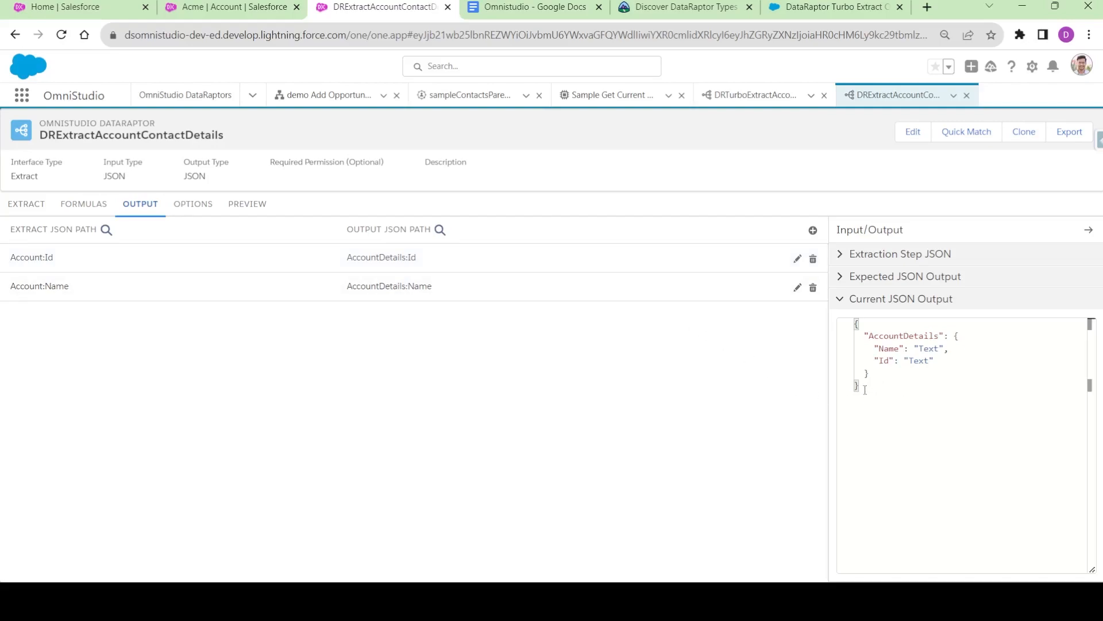
{"action": "left_click_drag", "start_coordinate": [865, 389], "coordinate": [840, 327]}
{"action": "key", "text": "ctrl+c"}
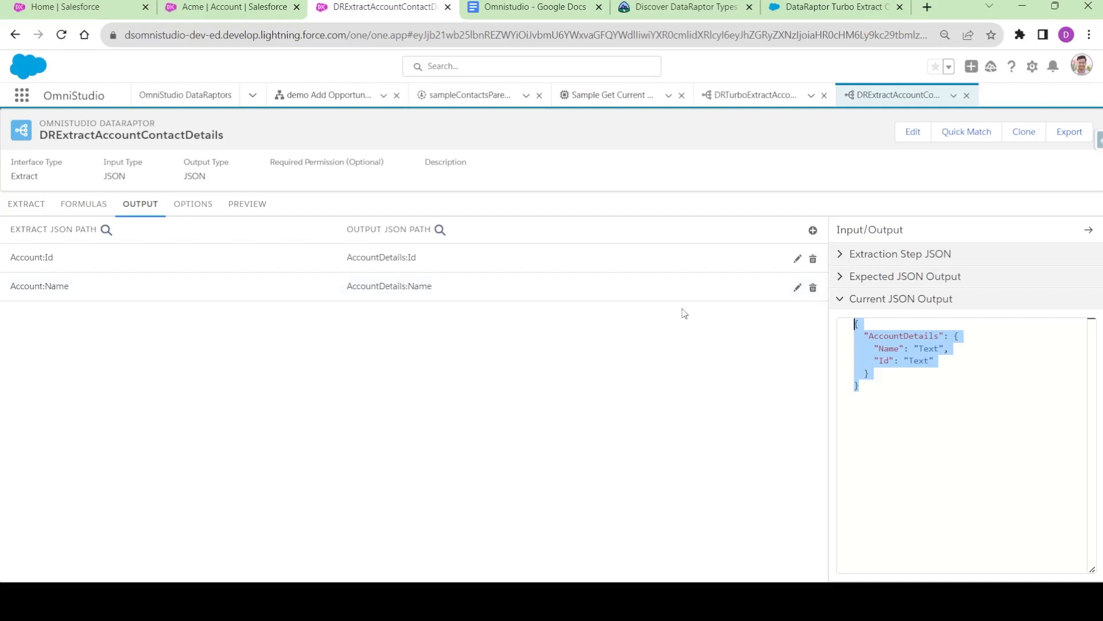
{"action": "left_click", "coordinate": [882, 276]}
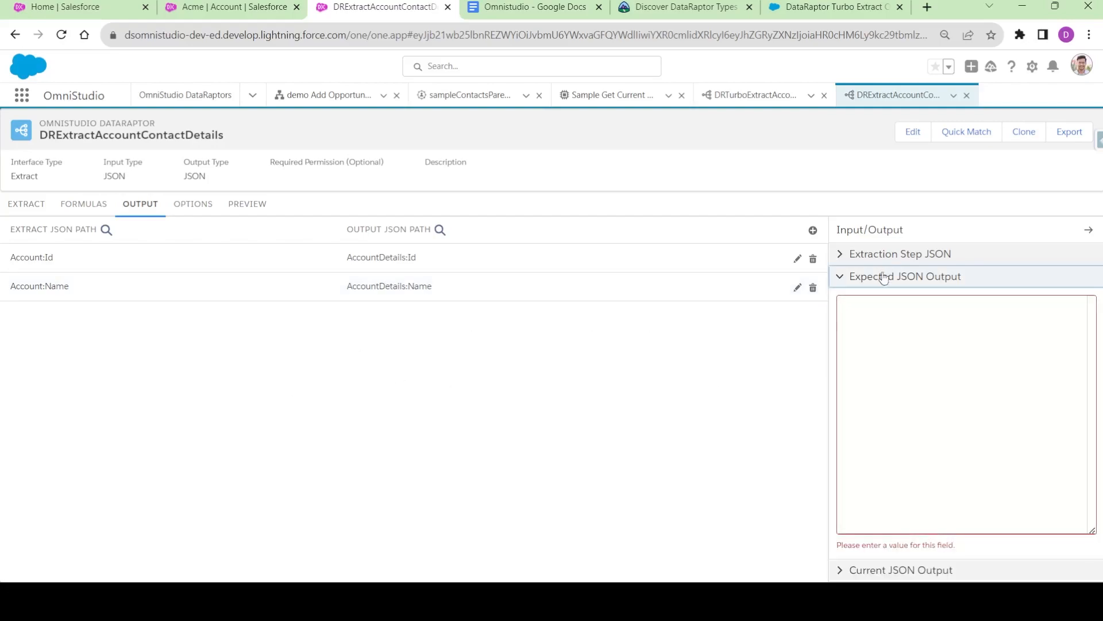
{"action": "left_click", "coordinate": [887, 326]}
{"action": "key", "text": "ctrl+v"}
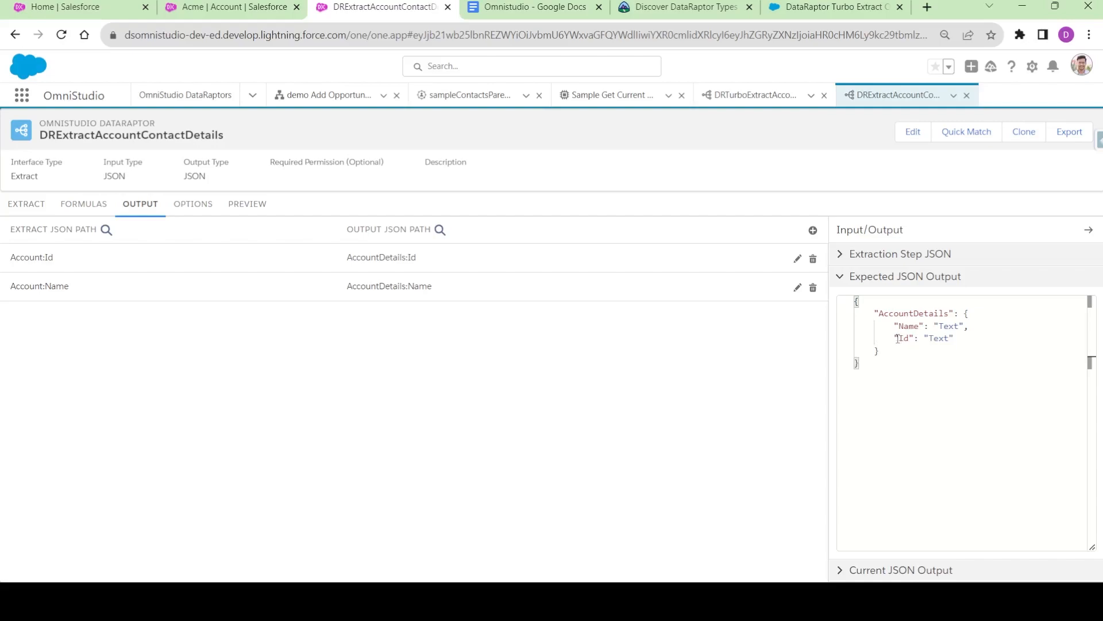
Step: Add a ShipppingStreet key with an empty string value after Id in the expected JSON's AccountDetails node
{"action": "left_click", "coordinate": [975, 343]}
{"action": "type", "text": ","}
{"action": "key", "text": "Return"}
{"action": "type", "text": "\""}
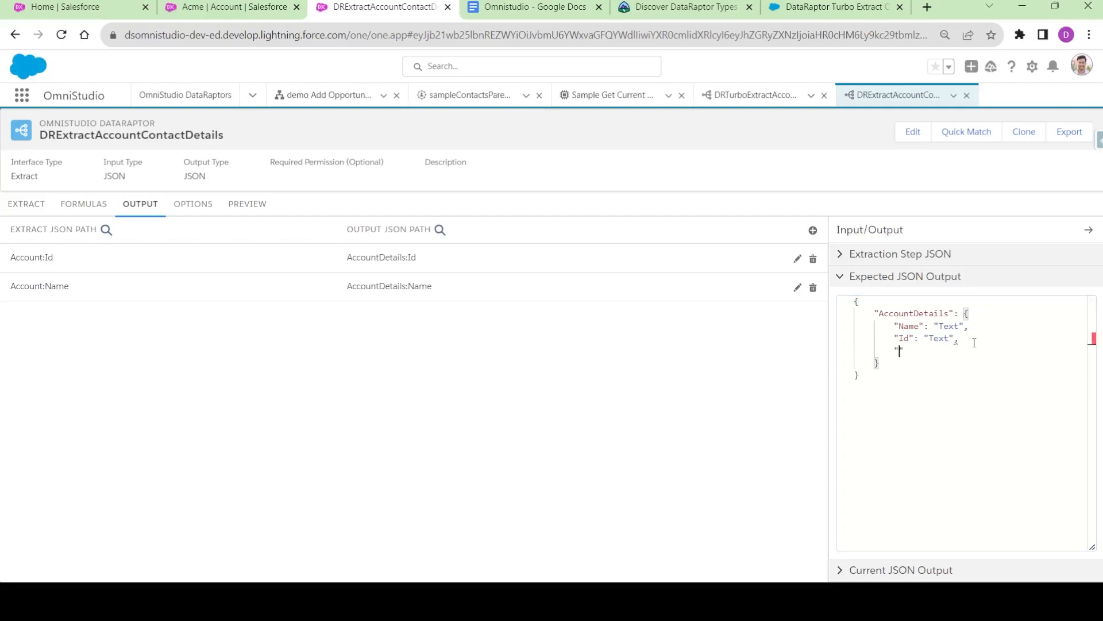
{"action": "type", "text": "ShipppingStreet\":\"0"}
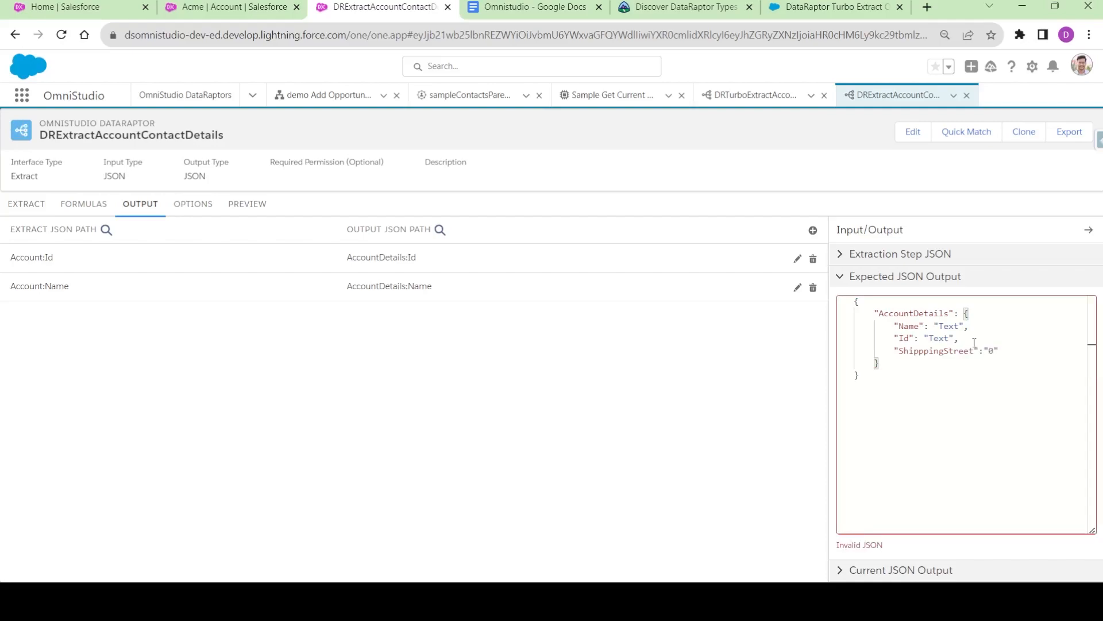
{"action": "key", "text": "BackSpace"}
{"action": "type", "text": "\","}
Step: Add ShippingPostalCode and ShippingCity keys with empty string values to AccountDetails in the expected JSON
{"action": "key", "text": "Return"}
{"action": "type", "text": "\"ShippingPostalCode\":\"\","}
{"action": "key", "text": "Return"}
{"action": "type", "text": "\"ShippingCi"}
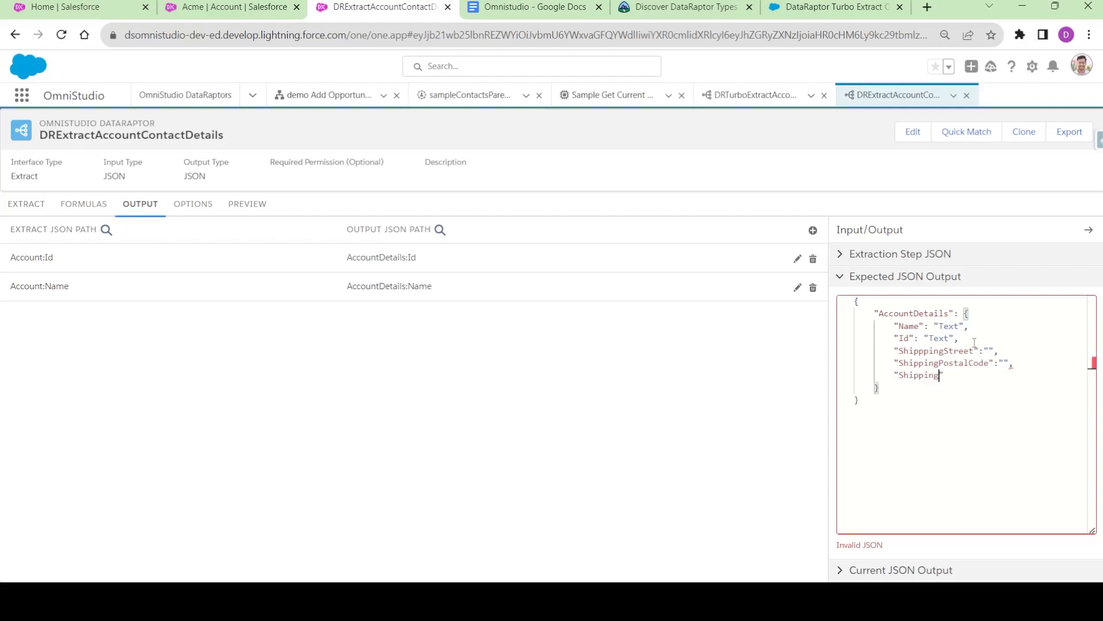
{"action": "type", "text": "ty\":\"\","}
Step: Add Industry, Ownership and ShippingCounty keys with empty string values to complete AccountDetails in the expected JSON
{"action": "key", "text": "Return"}
{"action": "type", "text": "\"Industry"}
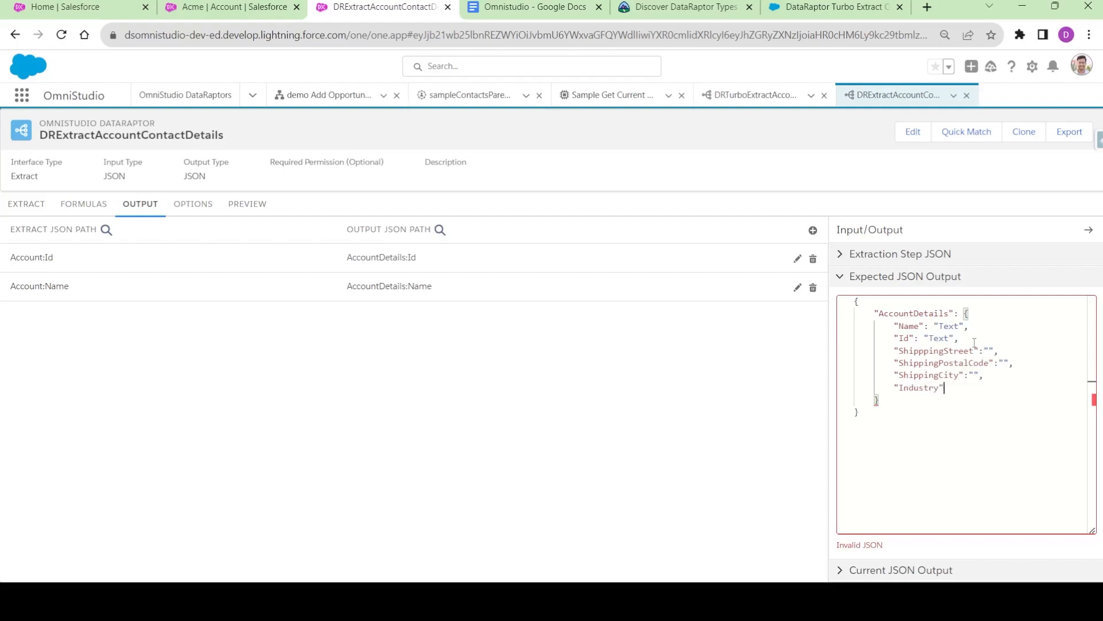
{"action": "type", "text": "\":\"\","}
{"action": "key", "text": "Return"}
{"action": "type", "text": "\"Ownership\":\"\",4"}
{"action": "key", "text": "BackSpace"}
{"action": "key", "text": "Return"}
{"action": "type", "text": "\"ShippingCounty"}
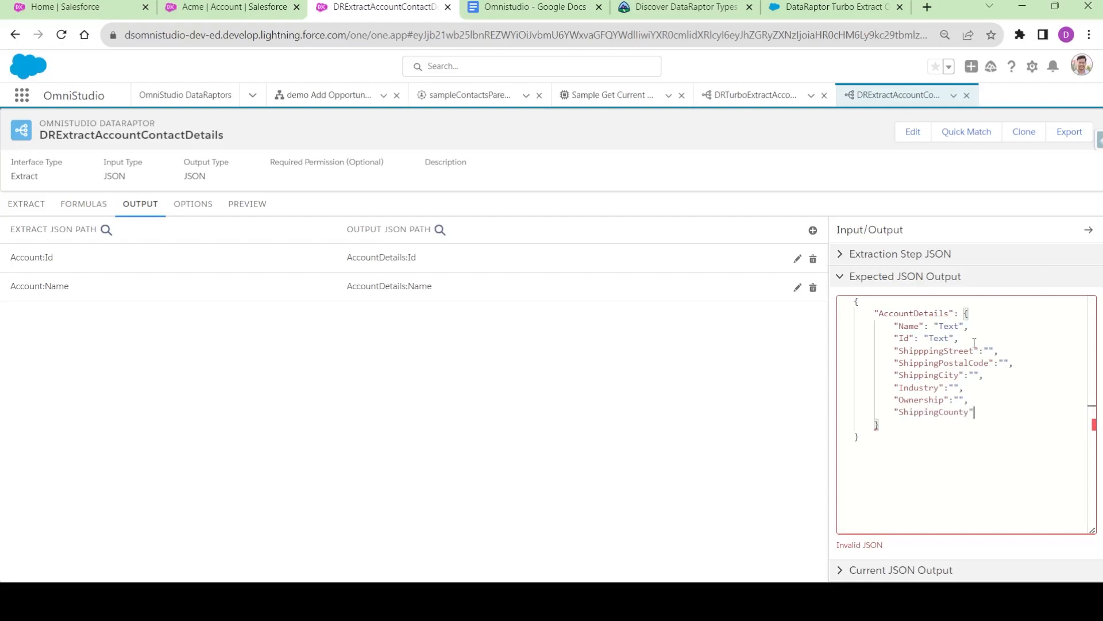
{"action": "type", "text": "\":\"\""}
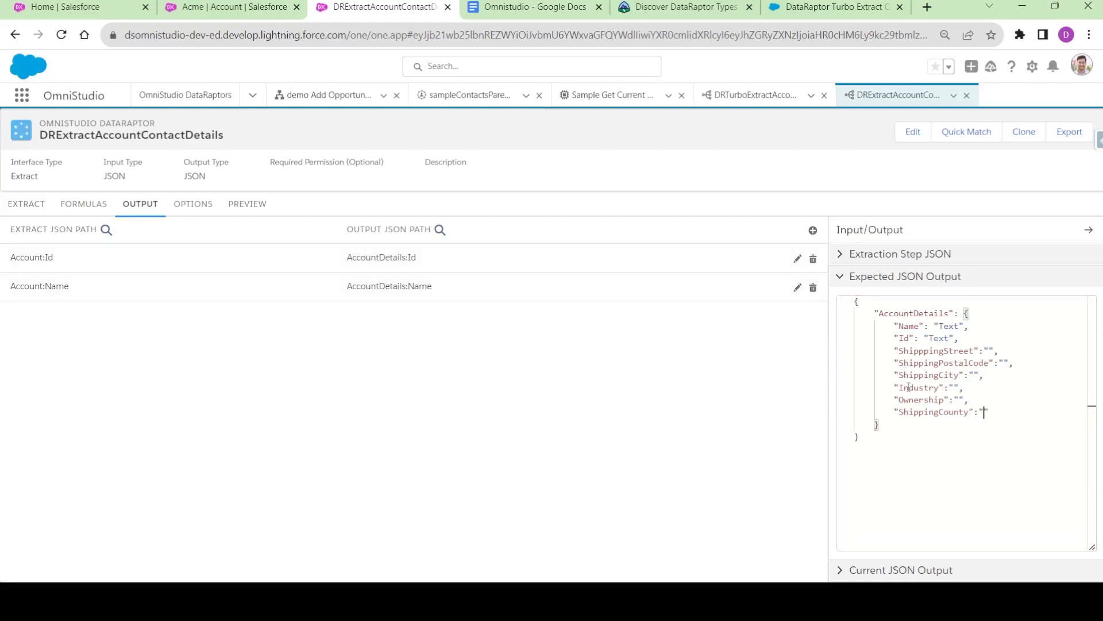
{"action": "left_click_drag", "start_coordinate": [989, 412], "coordinate": [900, 326]}
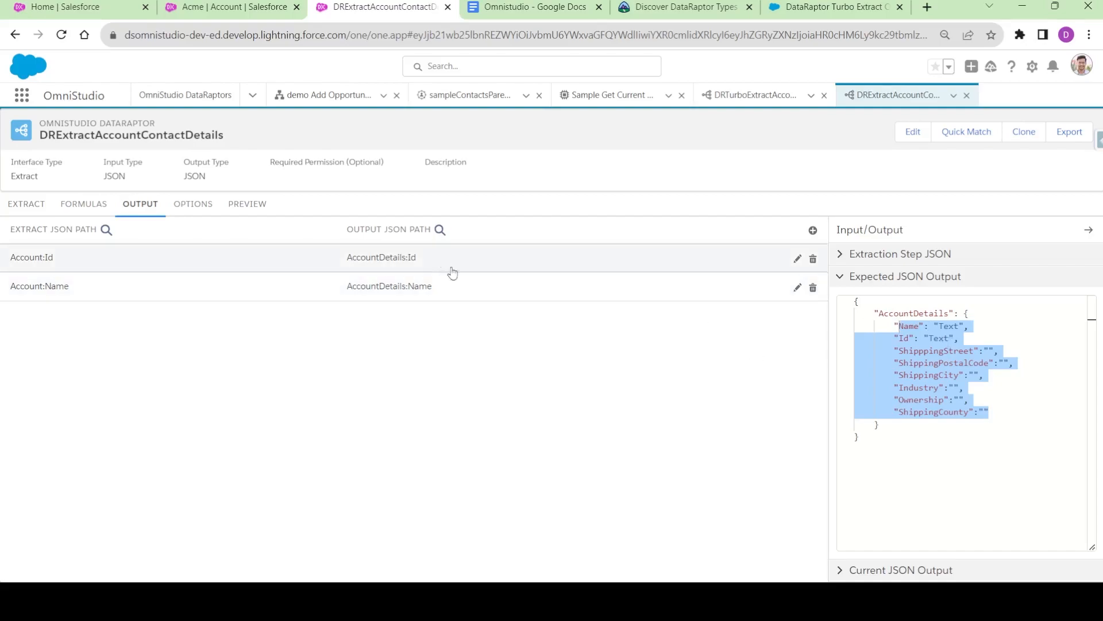
{"action": "left_click", "coordinate": [890, 431]}
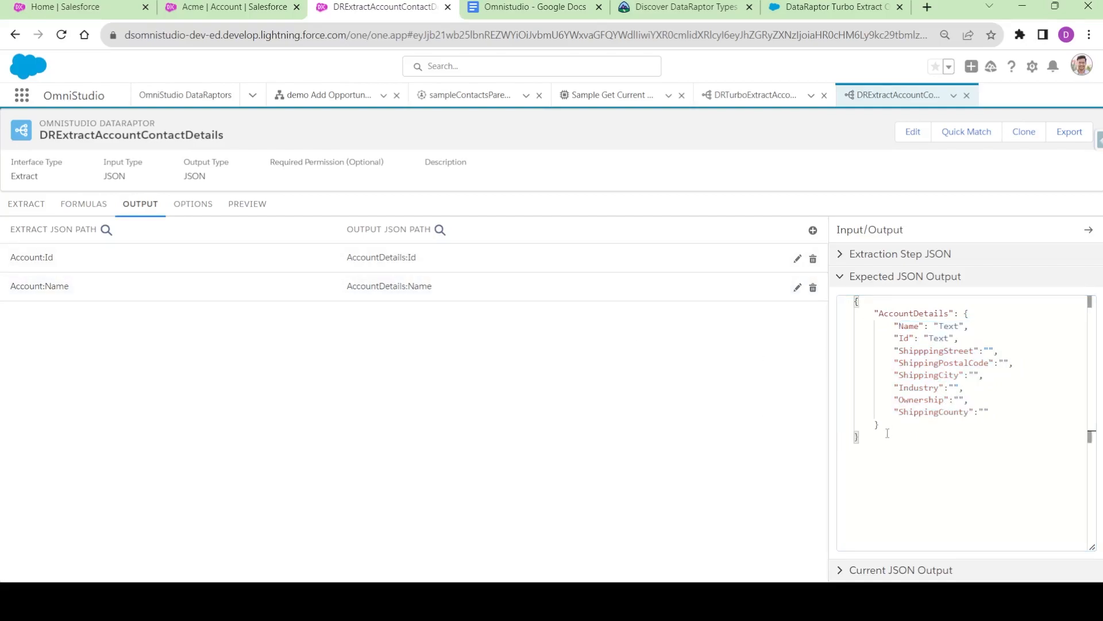
{"action": "left_click_drag", "start_coordinate": [859, 438], "coordinate": [851, 300]}
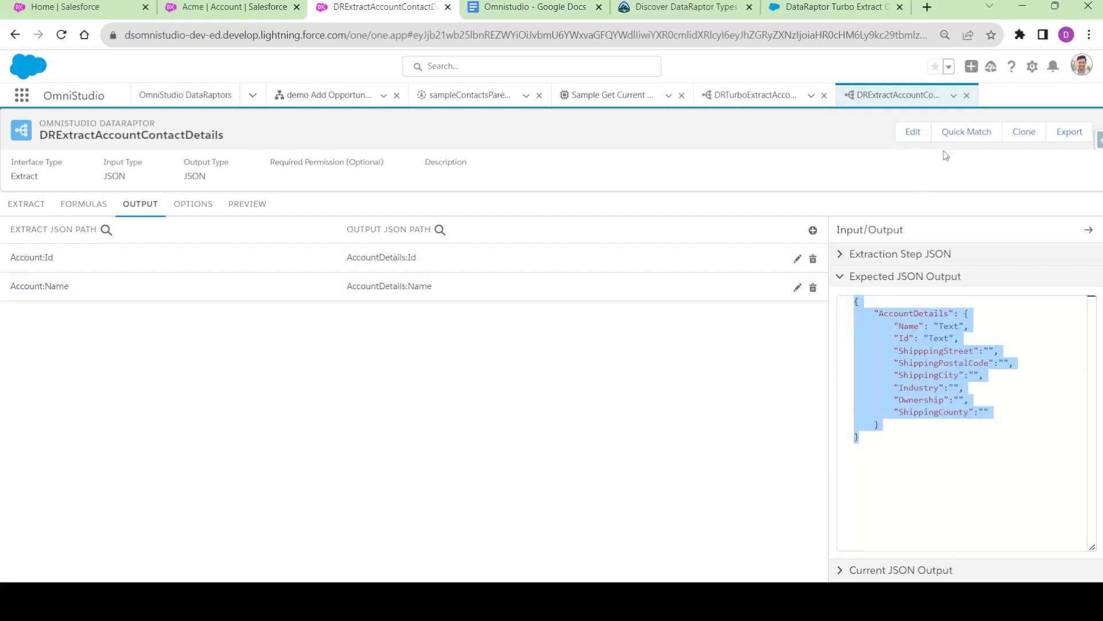
{"action": "left_click", "coordinate": [966, 137]}
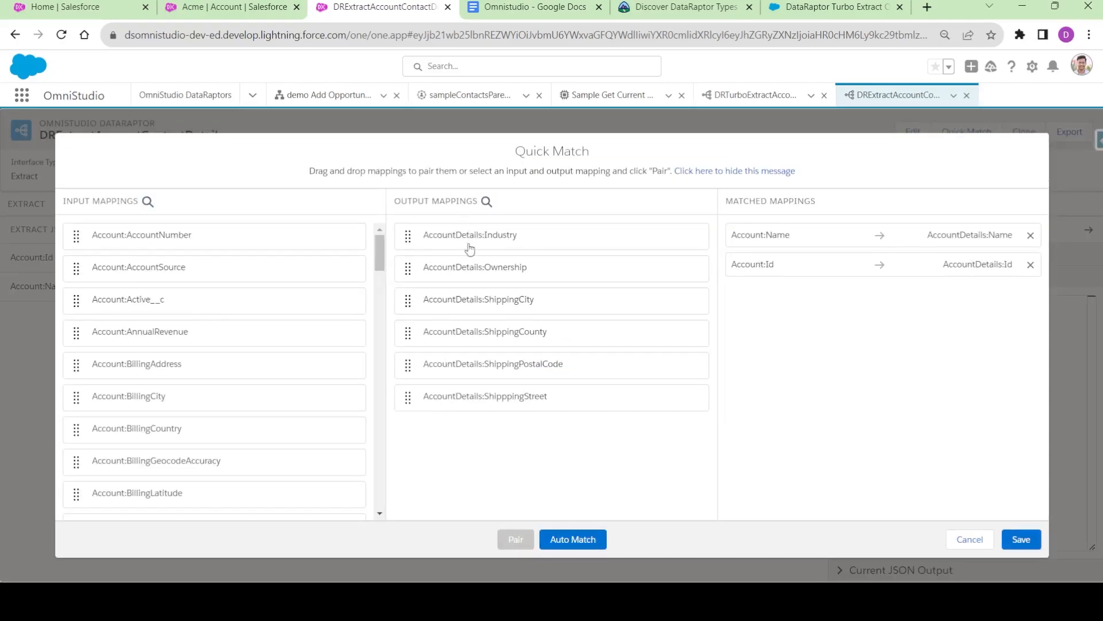
{"action": "scroll", "coordinate": [115, 351], "scroll_direction": "down", "scroll_amount": 20}
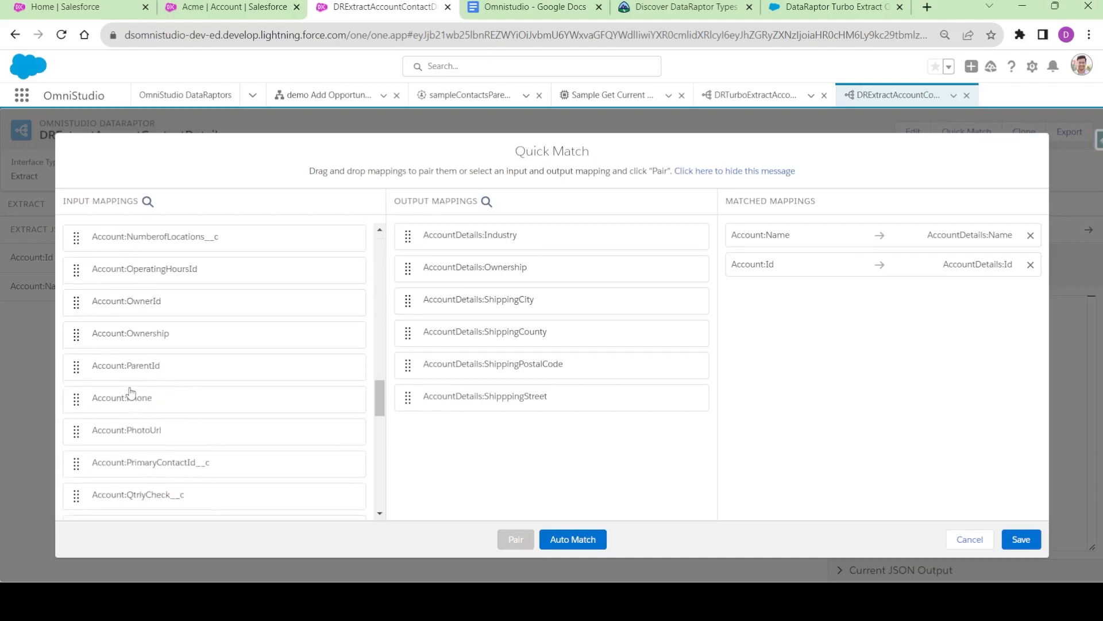
{"action": "scroll", "coordinate": [111, 450], "scroll_direction": "down", "scroll_amount": 3}
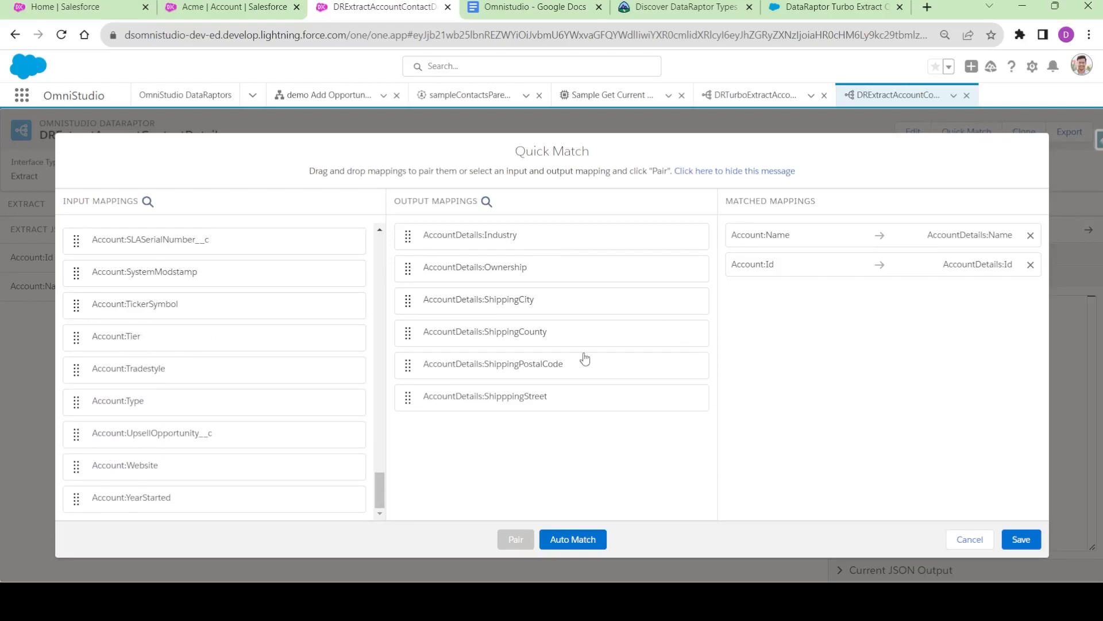
{"action": "left_click", "coordinate": [970, 539]}
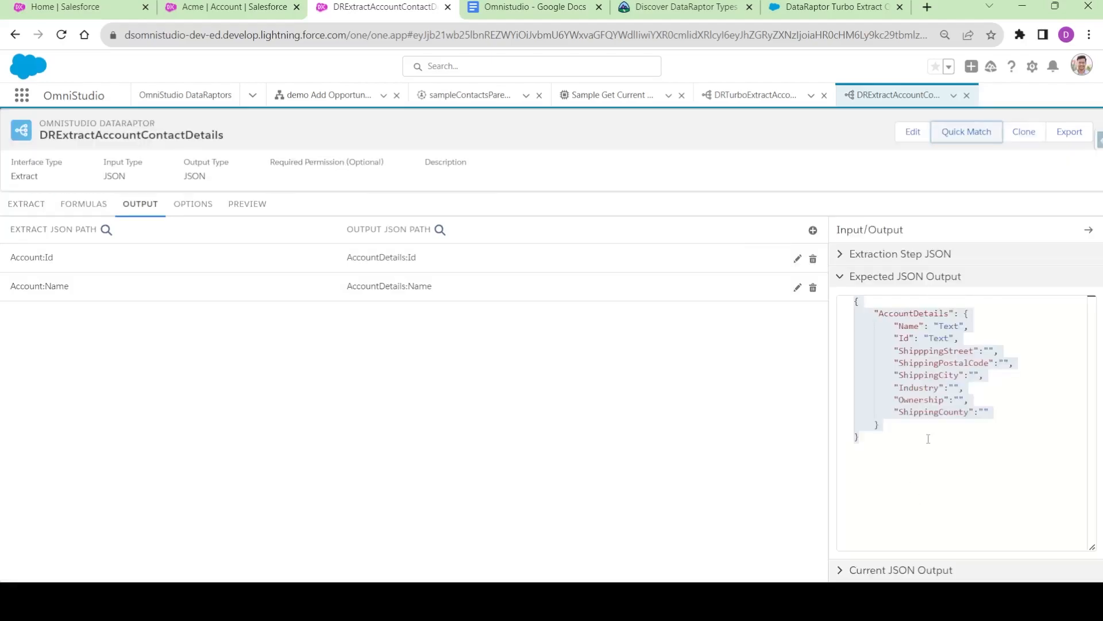
Step: Add a CreatedByName key with an empty string value after ShippingCounty in the expected JSON's AccountDetails node
{"action": "left_click", "coordinate": [997, 415]}
{"action": "key", "text": "Return"}
{"action": "type", "text": "\"CreatedBYN"}
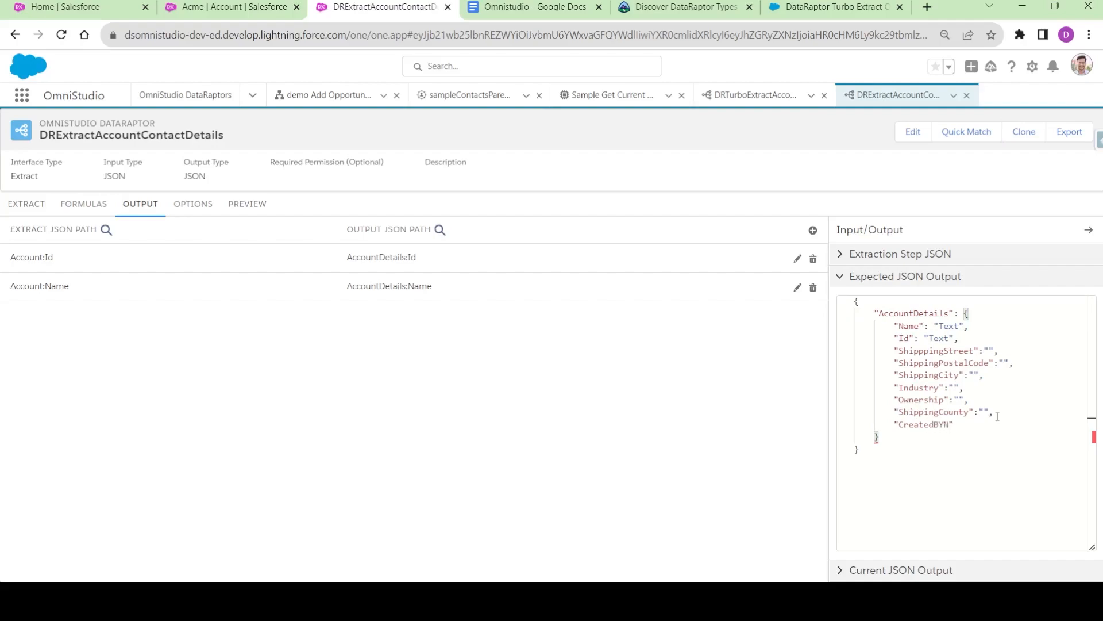
{"action": "key", "text": "BackSpace"}
{"action": "type", "text": "yName\":\"\""}
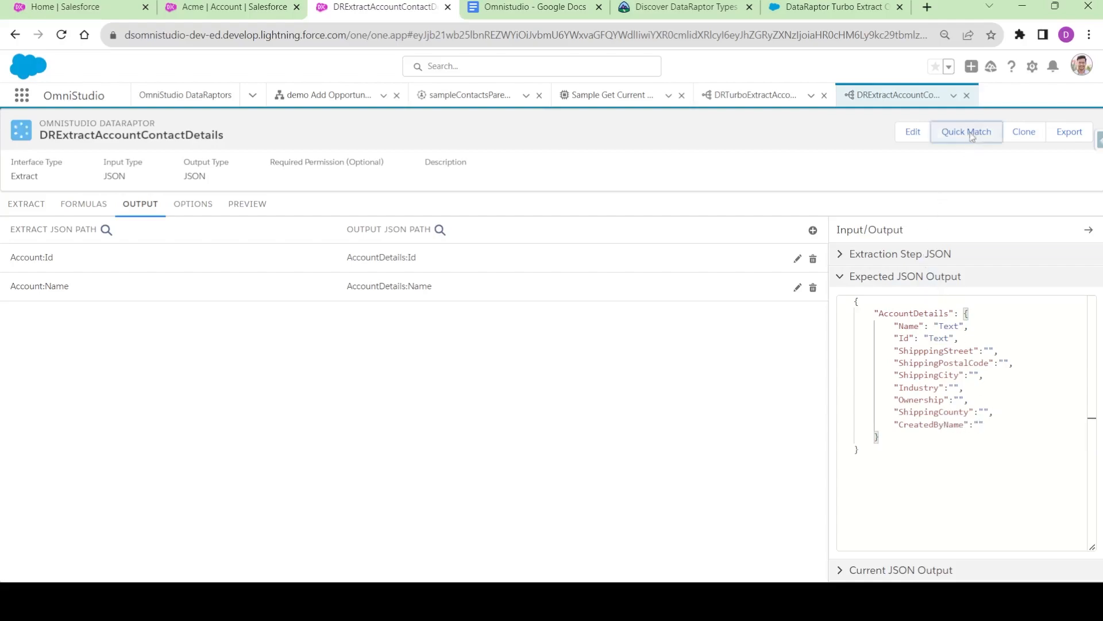
Step: Auto-match the expected output keys in Quick Match, pair Account:ShippingStreet with AccountDetails:ShipppingStreet and save the mappings
{"action": "left_click", "coordinate": [970, 132]}
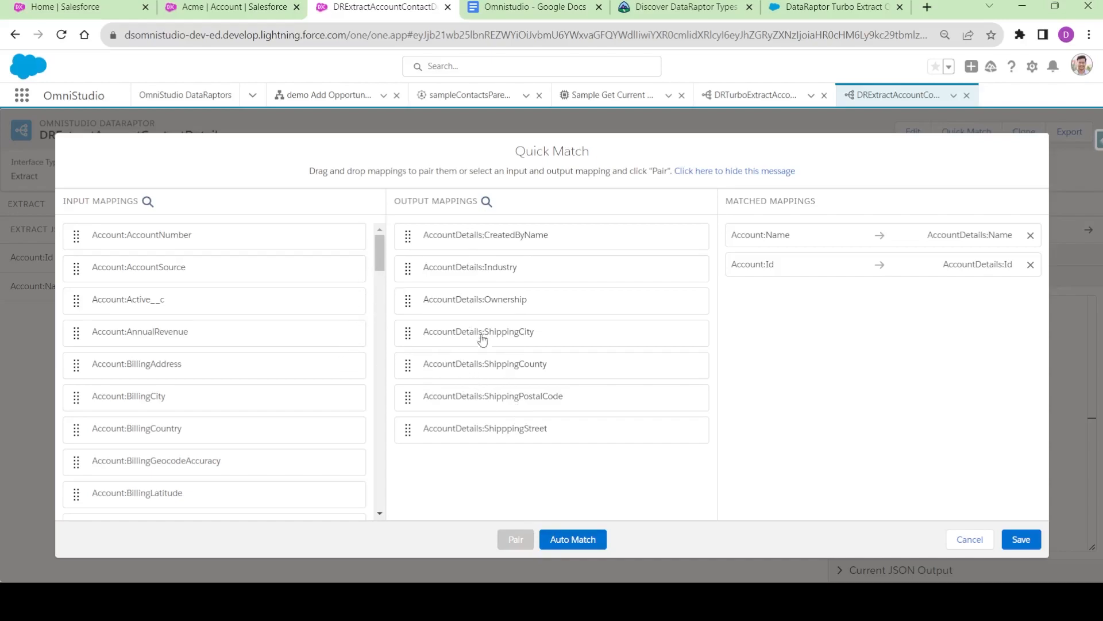
{"action": "left_click", "coordinate": [574, 541]}
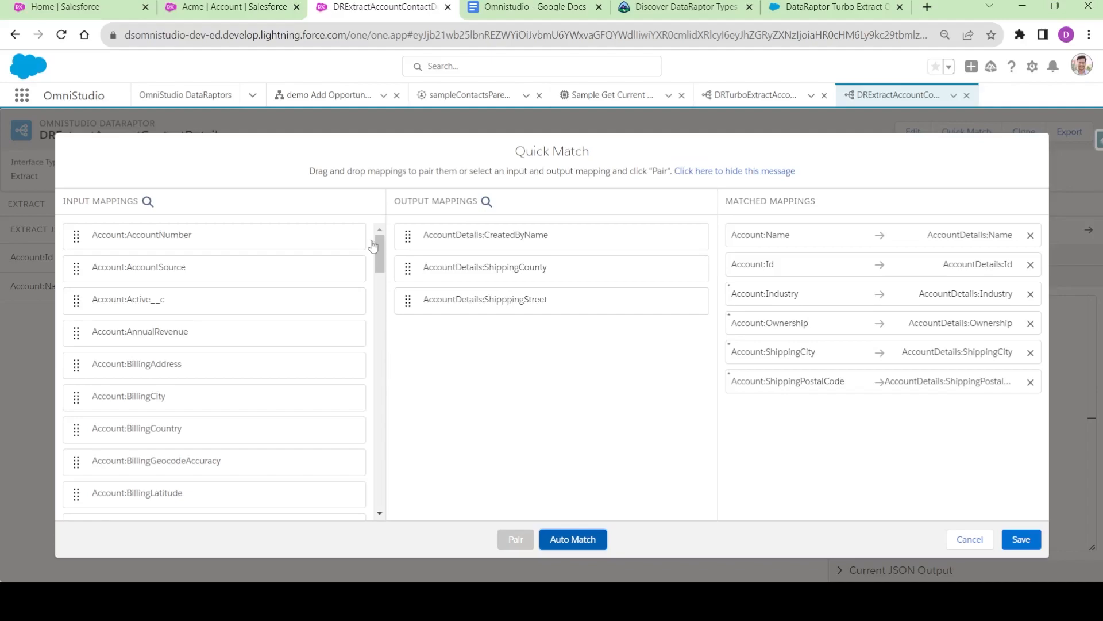
{"action": "left_click", "coordinate": [147, 202]}
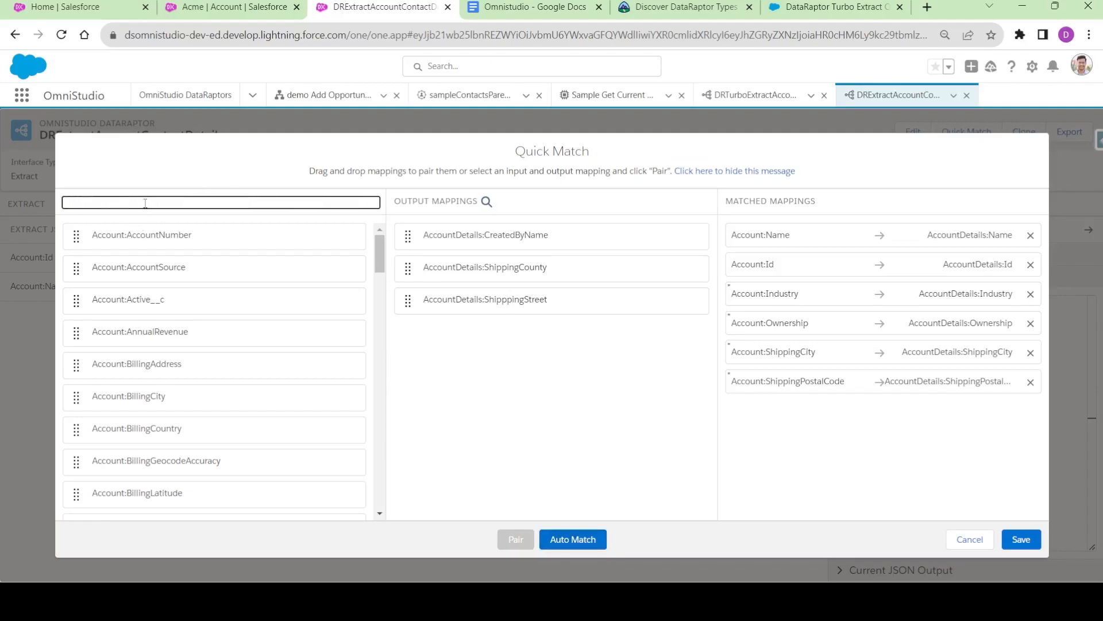
{"action": "type", "text": "Ship"}
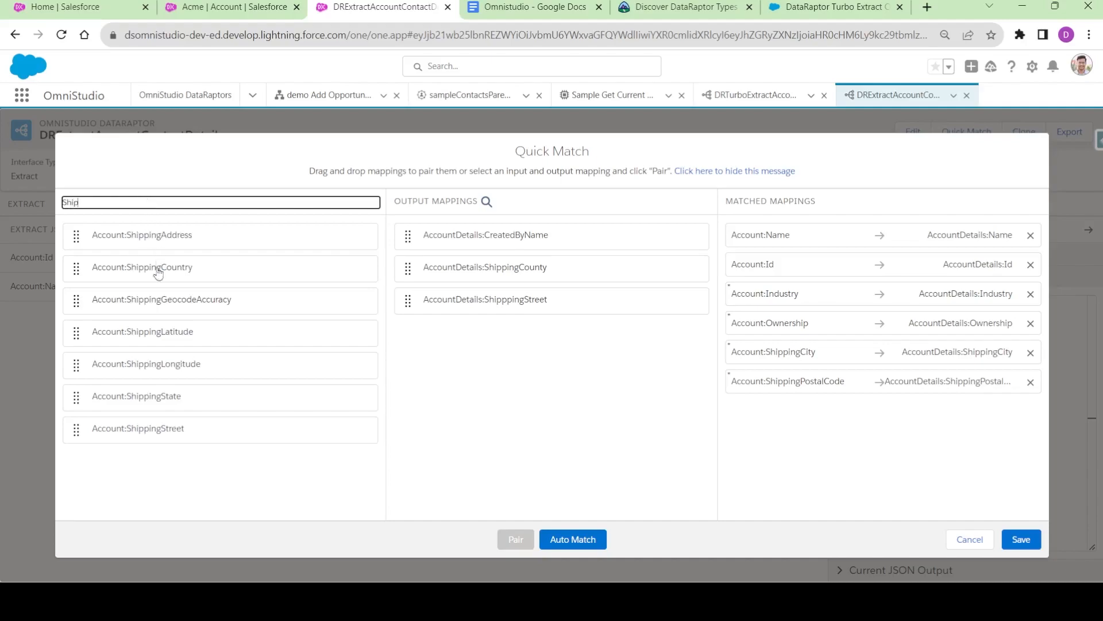
{"action": "left_click_drag", "start_coordinate": [147, 428], "coordinate": [493, 311]}
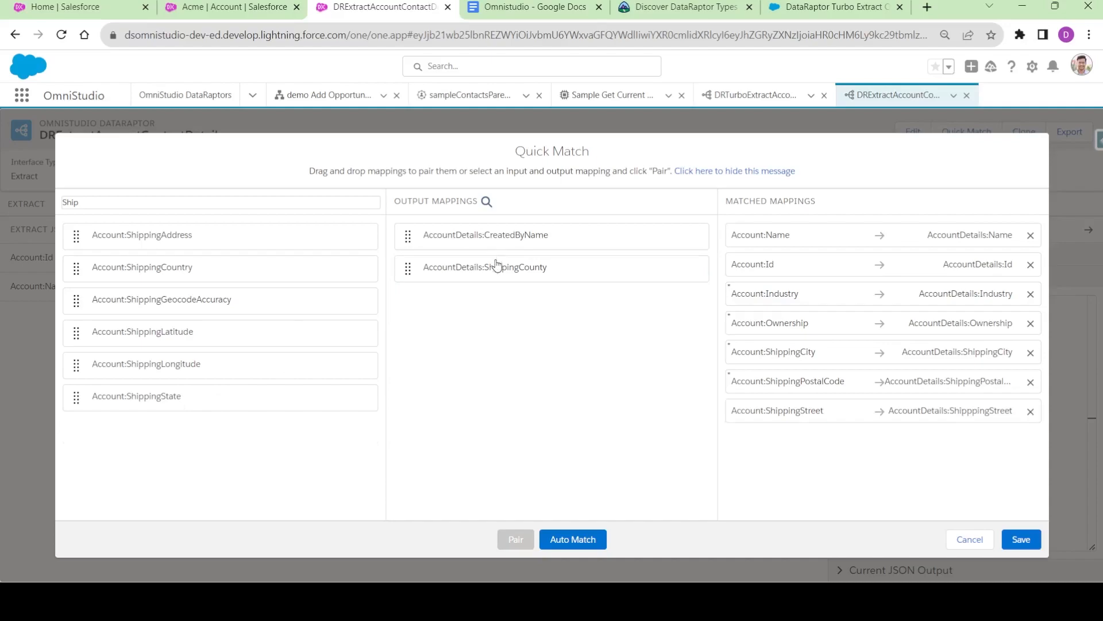
{"action": "left_click_drag", "start_coordinate": [150, 272], "coordinate": [275, 280]}
{"action": "left_click", "coordinate": [1022, 540]}
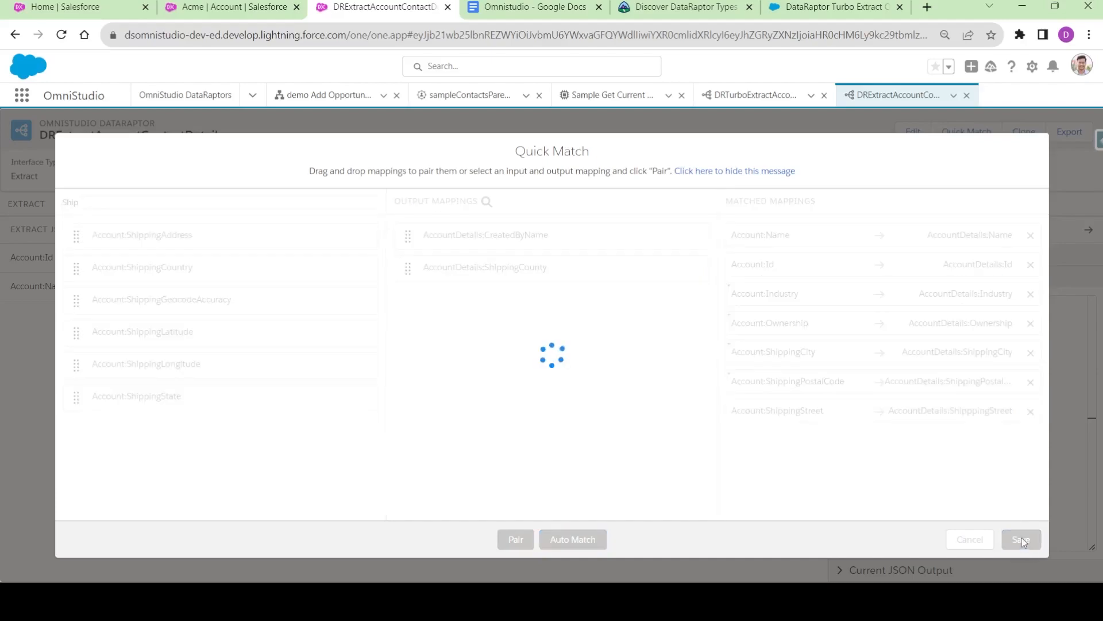
Step: Correct the ShippingCounty key to ShippingCountry in the expected JSON and auto-match it in Quick Match
{"action": "left_click", "coordinate": [964, 413]}
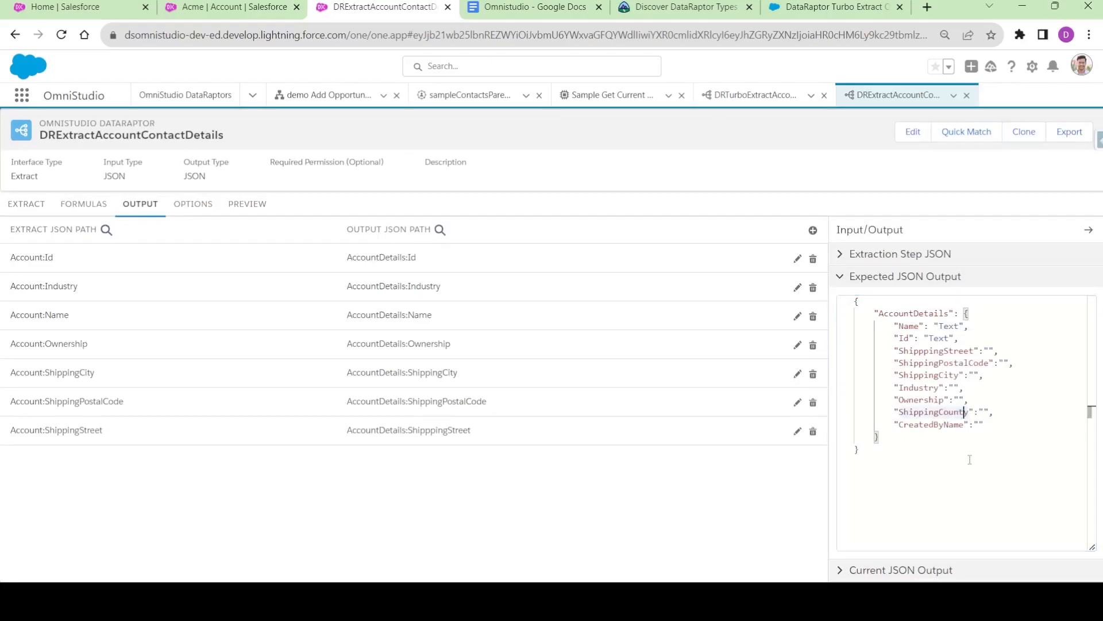
{"action": "left_click", "coordinate": [966, 131]}
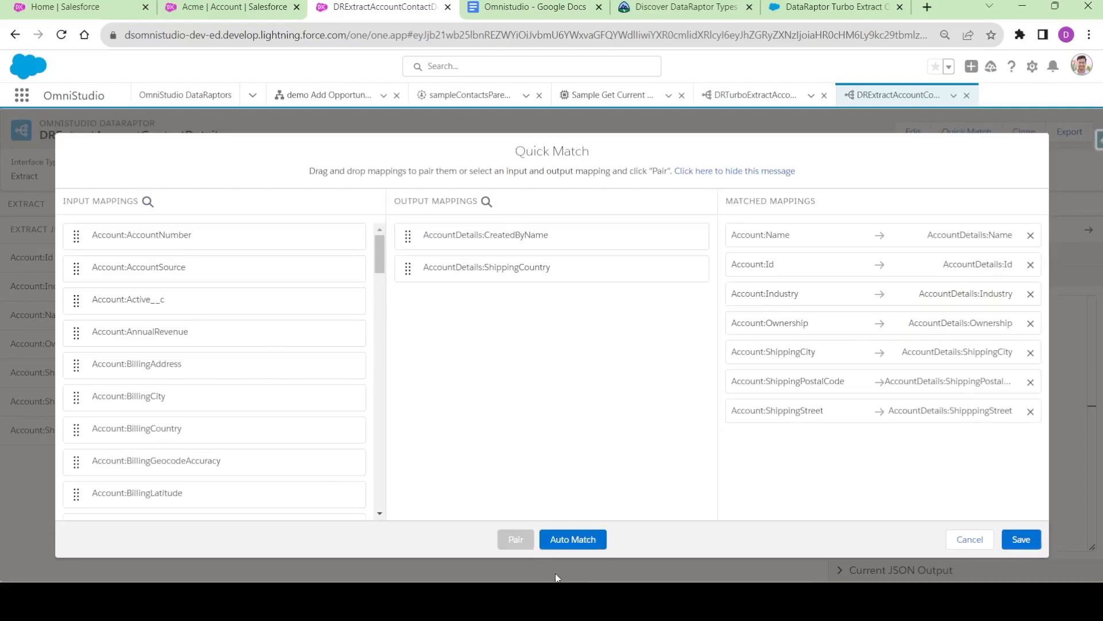
{"action": "left_click", "coordinate": [575, 542]}
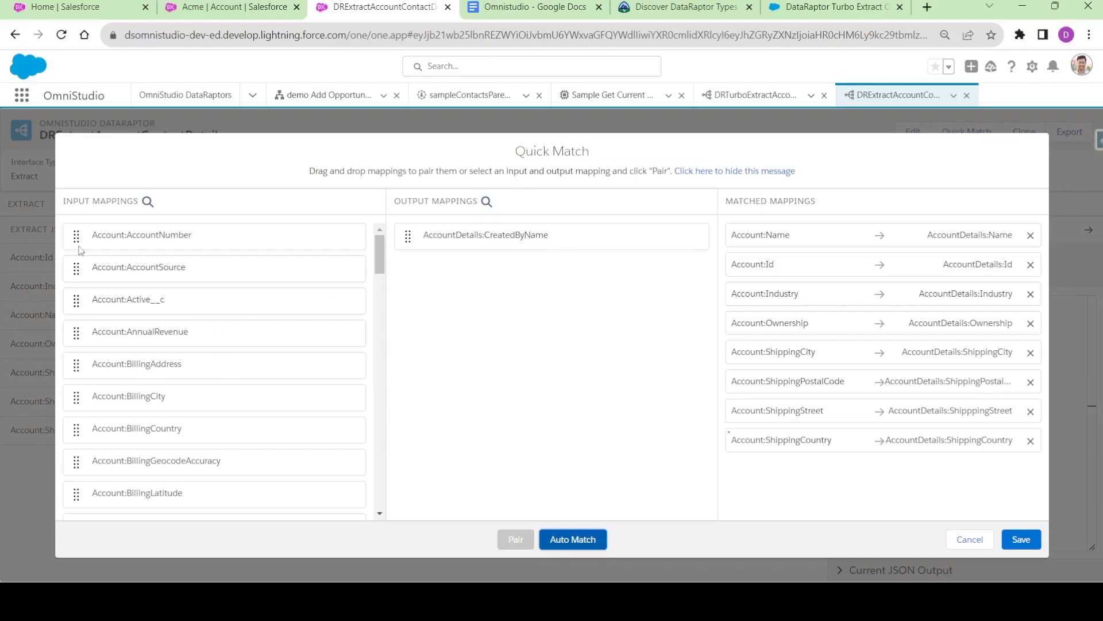
Step: Find Account:CreatedById among the input mappings, pair it with AccountDetails:CreatedByName and save the matched mappings
{"action": "left_click", "coordinate": [148, 201]}
{"action": "type", "text": "Creat"}
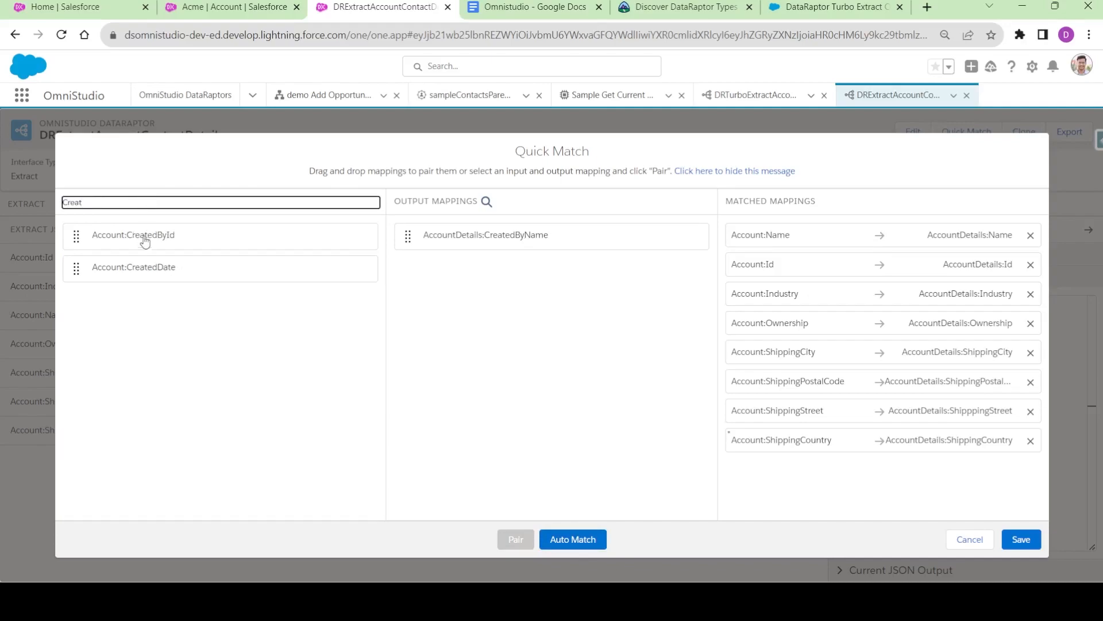
{"action": "left_click_drag", "start_coordinate": [135, 241], "coordinate": [514, 237]}
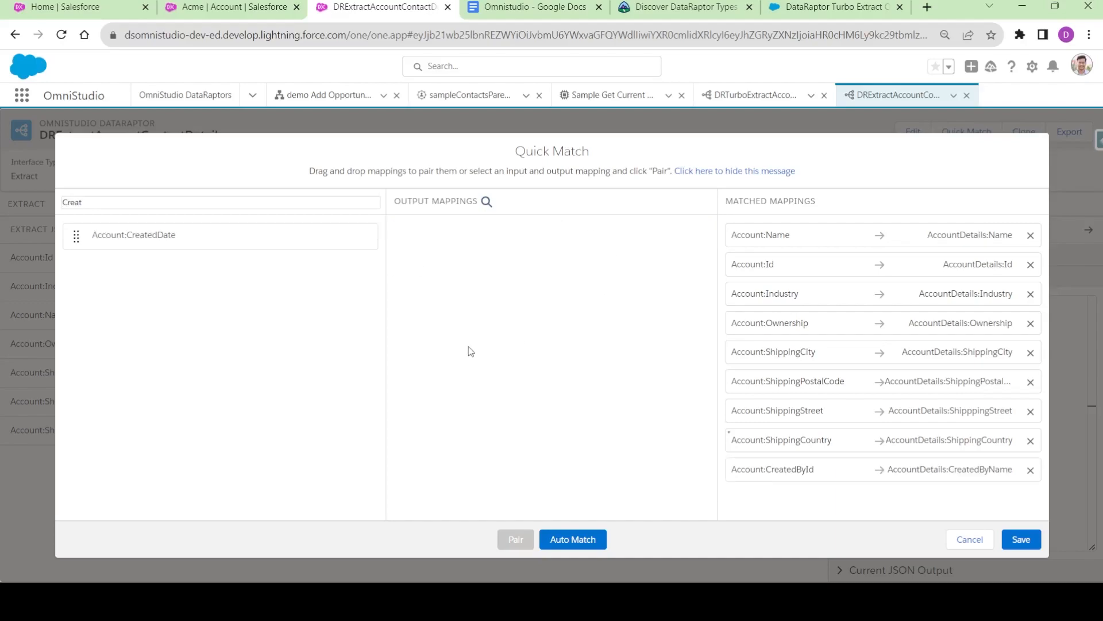
{"action": "left_click", "coordinate": [1020, 541]}
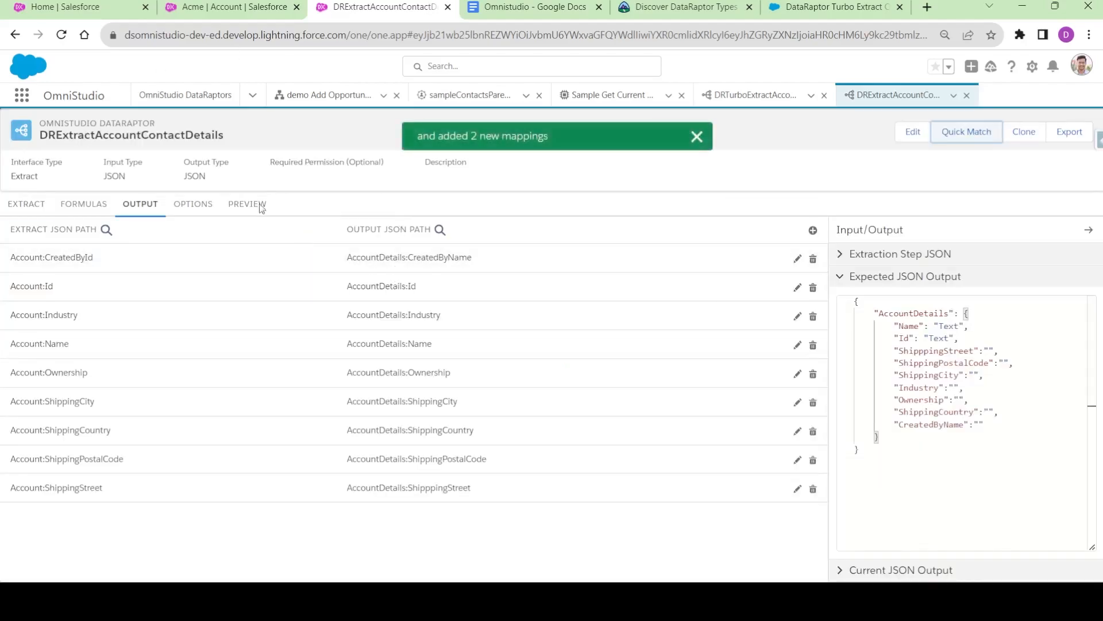
Step: Execute the preview with the existing AccountId parameter and check the CreatedByName value in the response
{"action": "left_click_drag", "start_coordinate": [241, 204], "coordinate": [300, 179]}
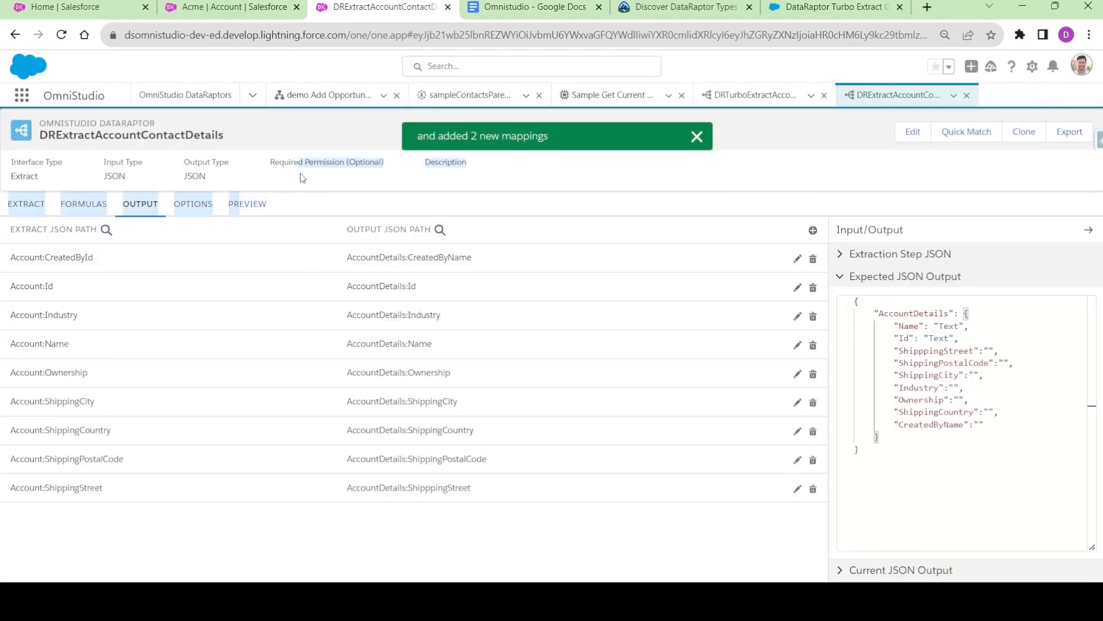
{"action": "left_click", "coordinate": [353, 179]}
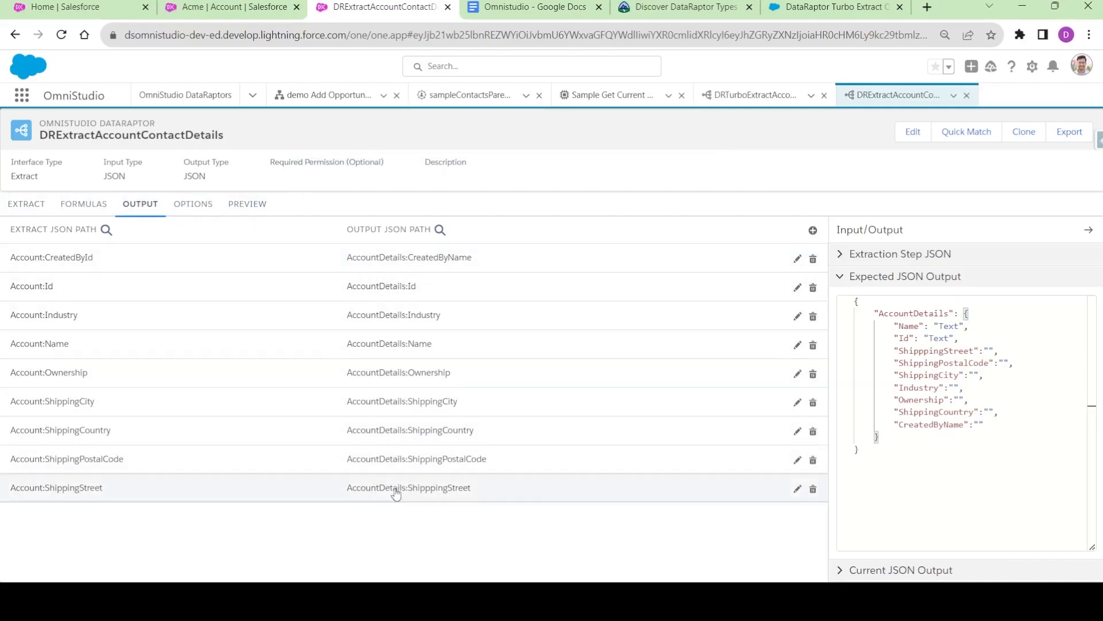
{"action": "left_click", "coordinate": [236, 208]}
{"action": "left_click", "coordinate": [239, 560]}
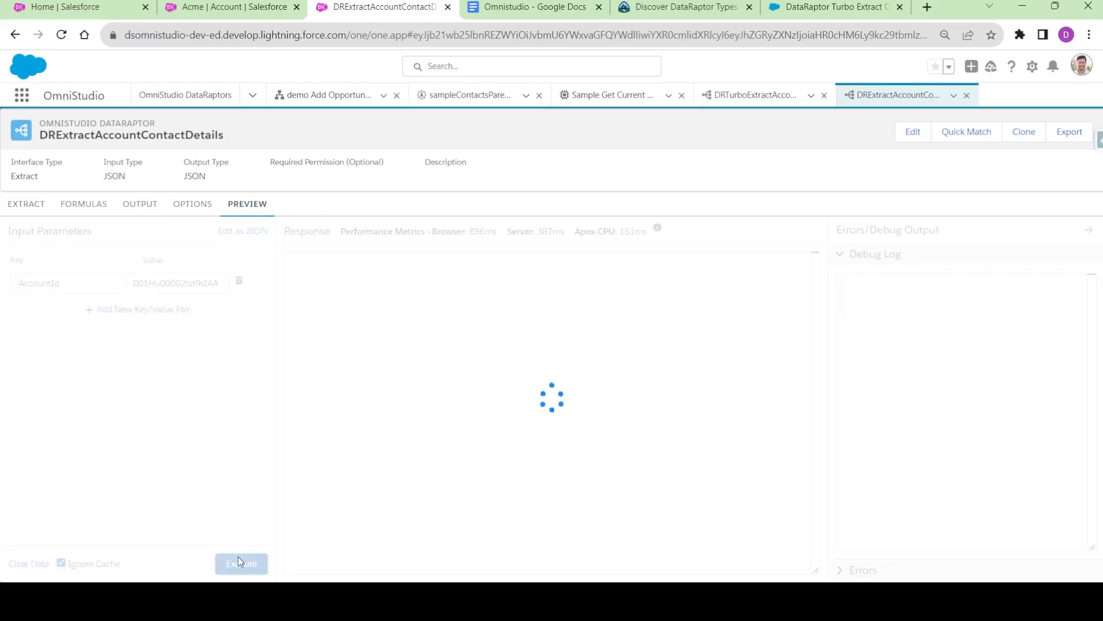
{"action": "left_click_drag", "start_coordinate": [323, 280], "coordinate": [509, 369]}
{"action": "double_click", "coordinate": [368, 357]}
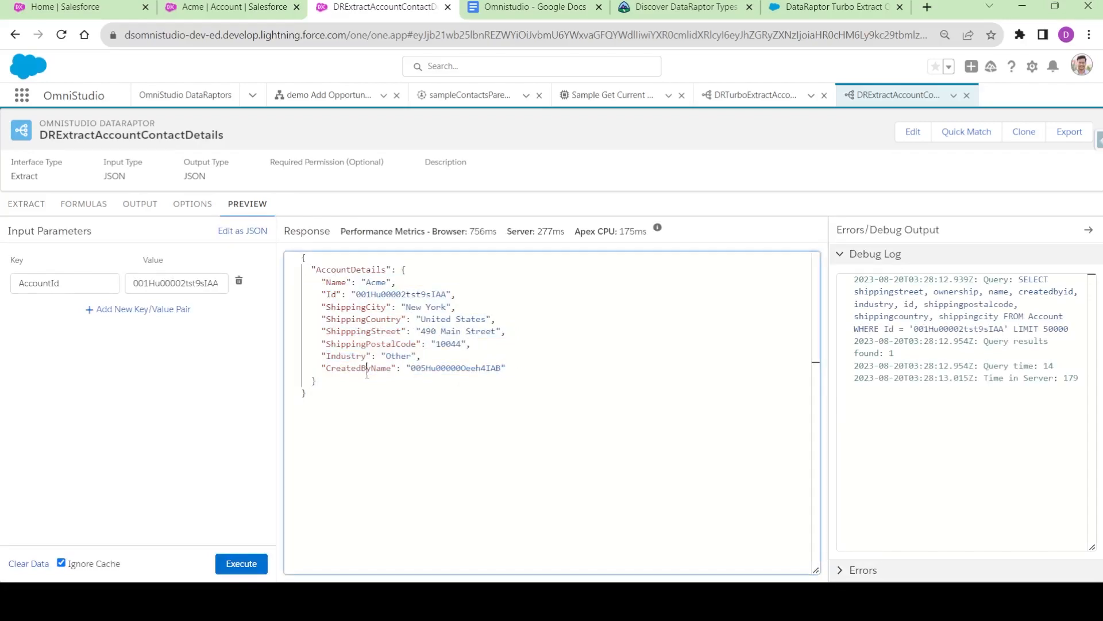
{"action": "double_click", "coordinate": [368, 368]}
{"action": "double_click", "coordinate": [443, 367]}
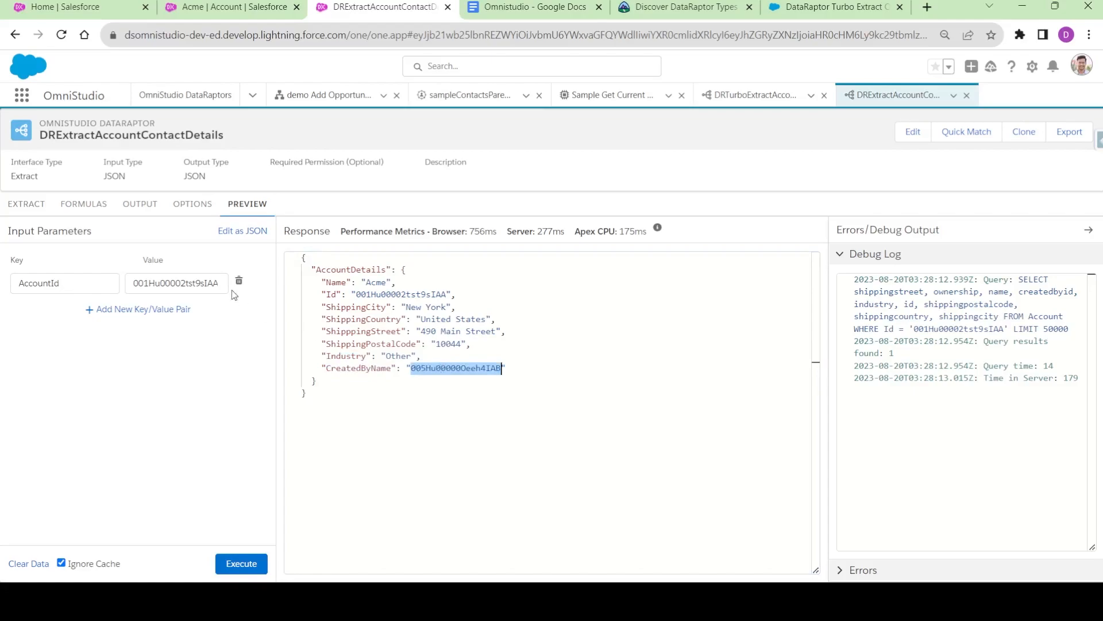
Step: Set the Extract JSON Path of the AccountDetails:CreatedByName mapping to Account:CreatedBy.Name
{"action": "left_click", "coordinate": [141, 205]}
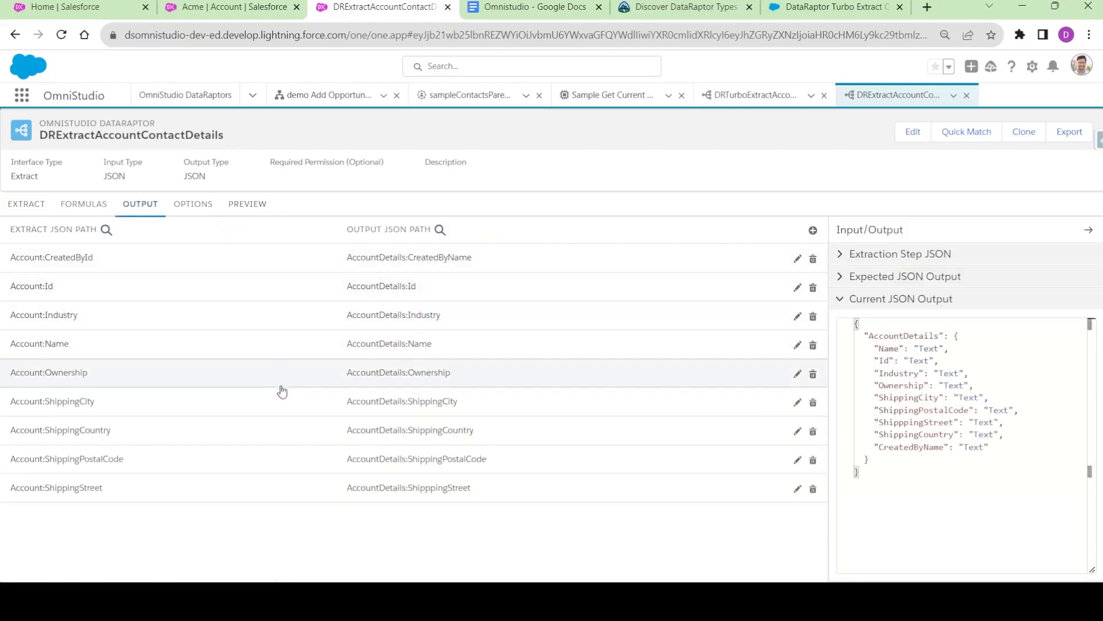
{"action": "left_click", "coordinate": [335, 265]}
{"action": "left_click", "coordinate": [134, 275]}
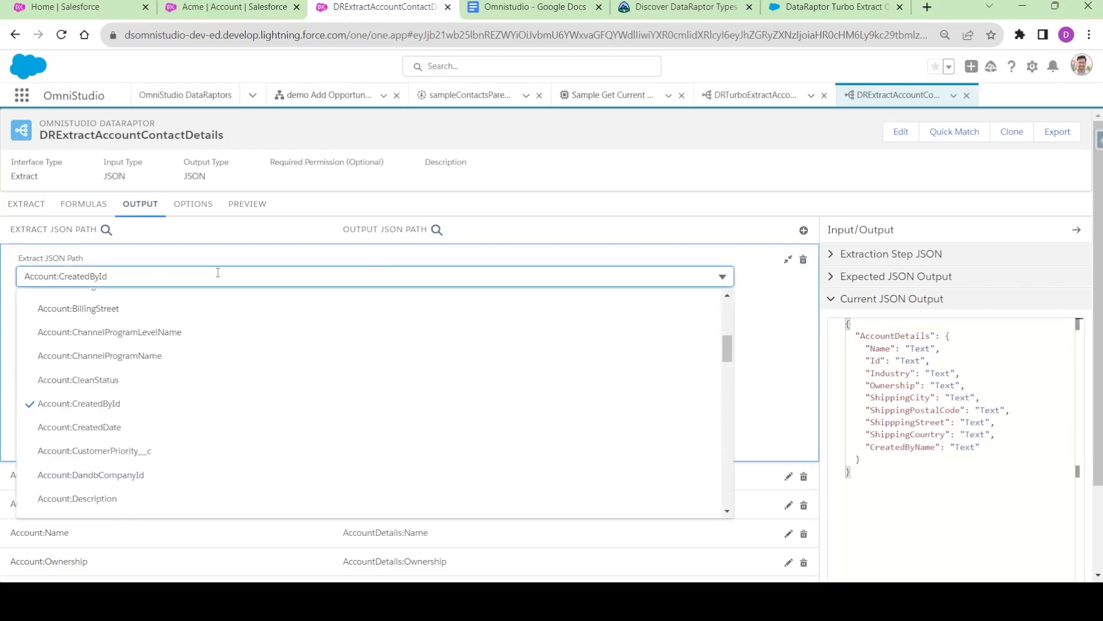
{"action": "key", "text": "BackSpace"}
{"action": "key", "text": "BackSpace"}
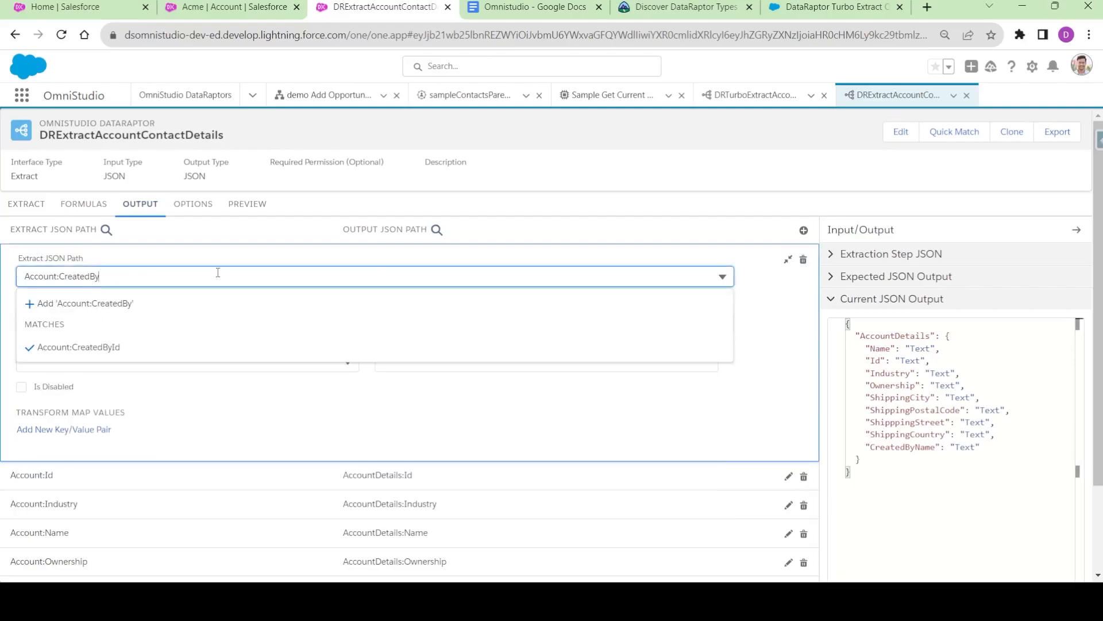
{"action": "type", "text": "."}
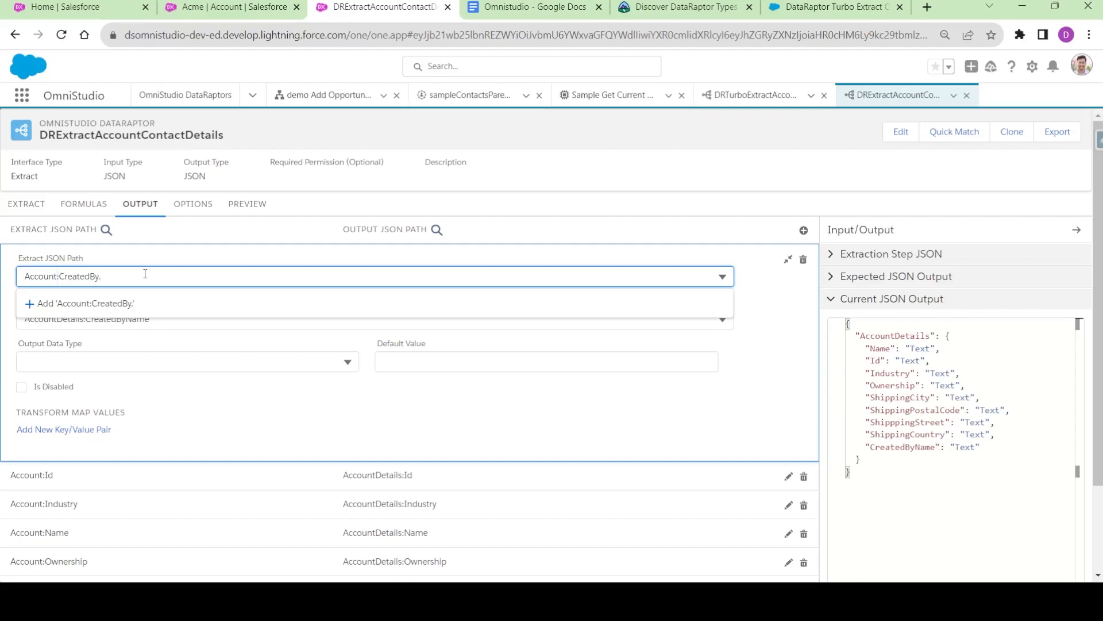
{"action": "type", "text": "Name"}
{"action": "left_click", "coordinate": [157, 306]}
Step: Execute the preview again and examine CreatedByName within the AccountDetails node of the response
{"action": "left_click", "coordinate": [260, 204]}
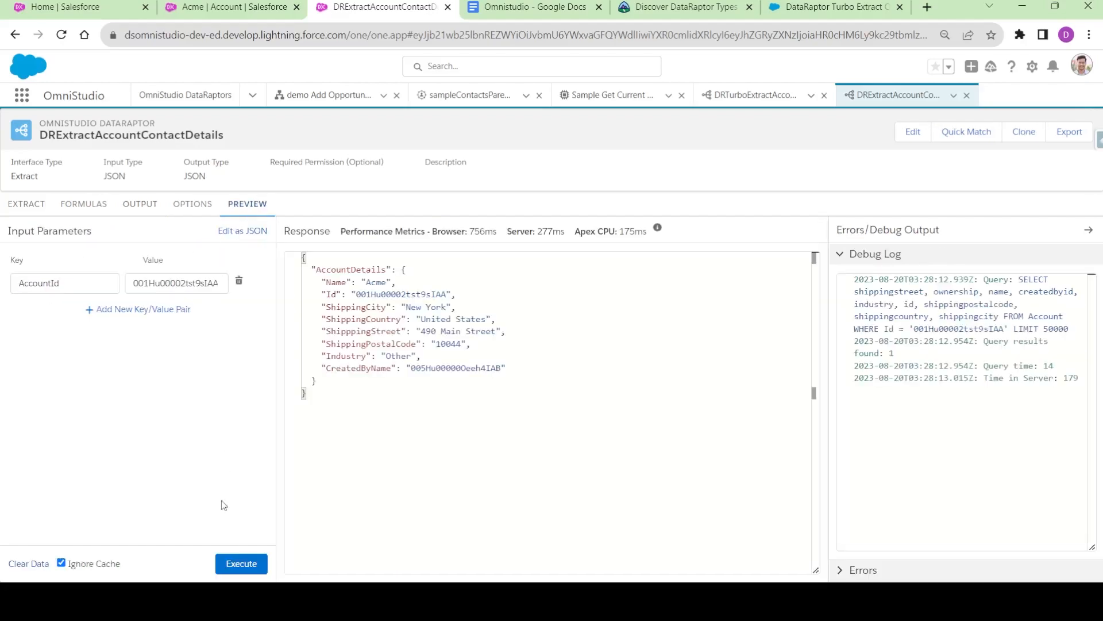
{"action": "left_click", "coordinate": [238, 561]}
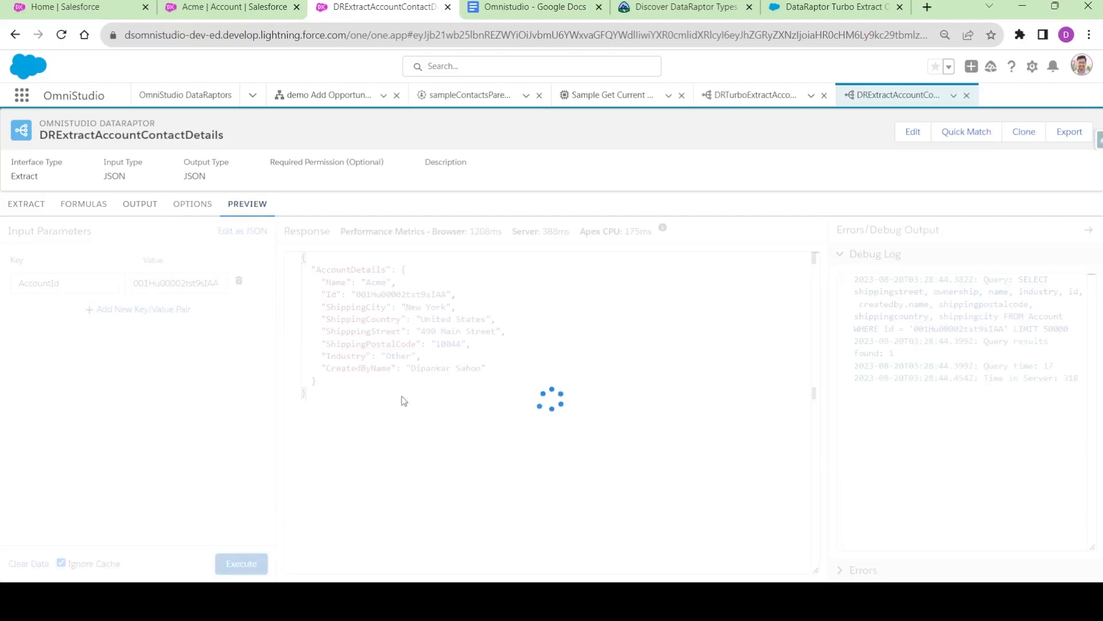
{"action": "left_click_drag", "start_coordinate": [412, 371], "coordinate": [484, 366]}
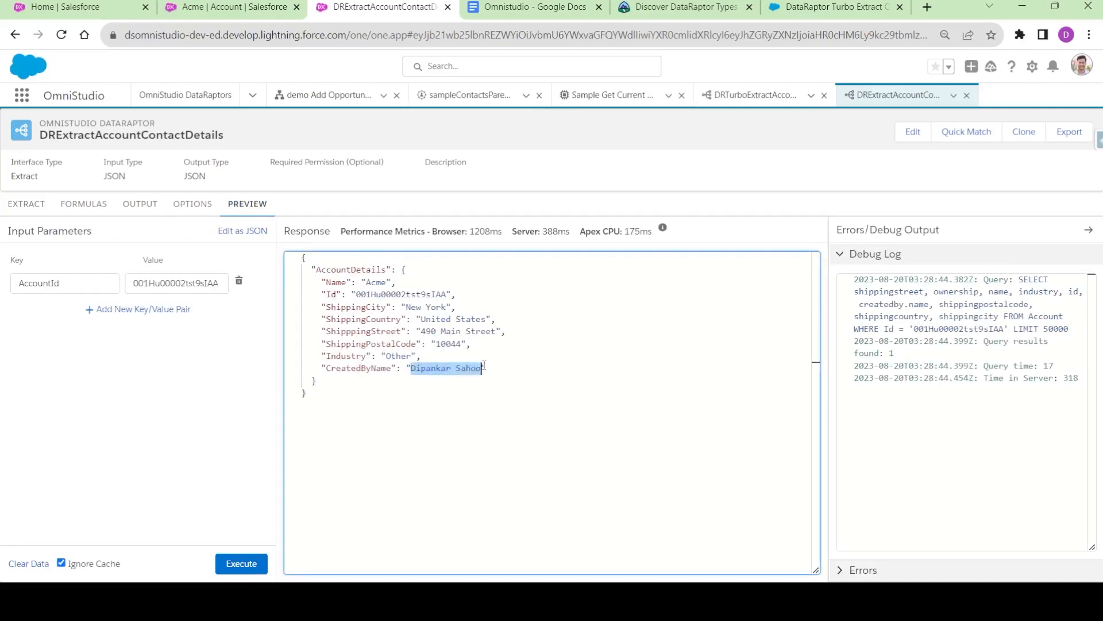
{"action": "double_click", "coordinate": [361, 370]}
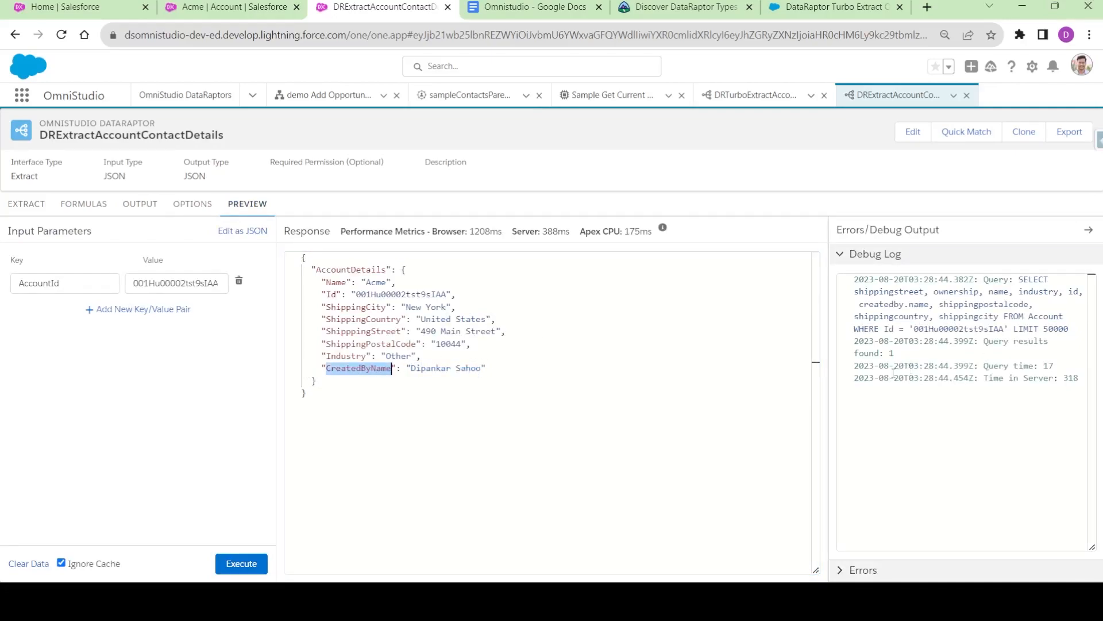
{"action": "double_click", "coordinate": [350, 269]}
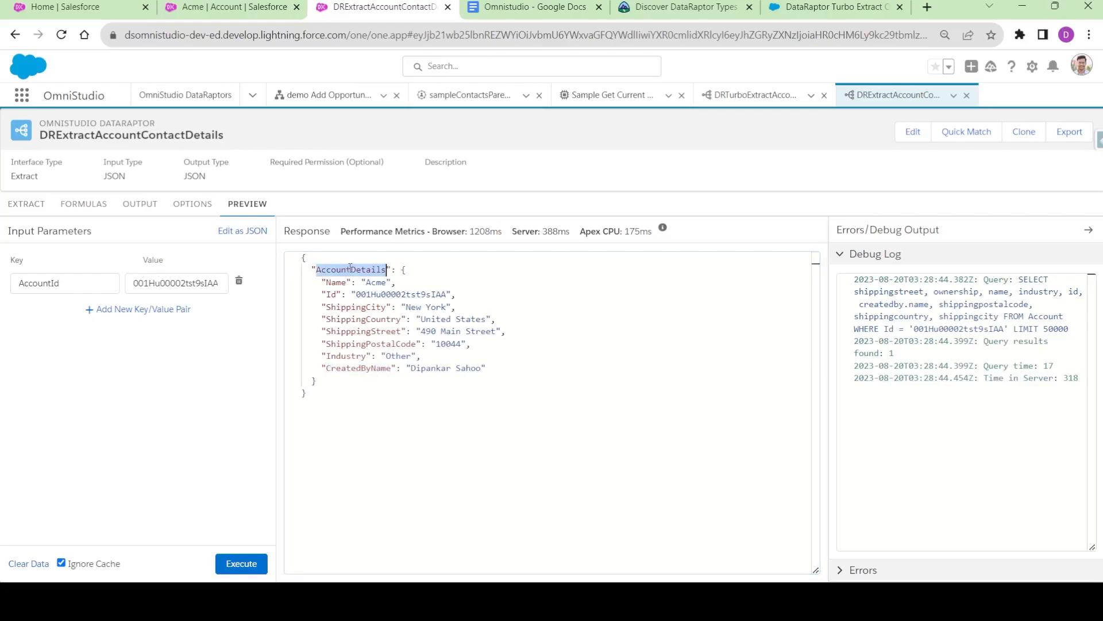
Step: Review the nested preview response of DRTurboExtractAccountDetails for comparison and return to DRExtractAccountContactDetails
{"action": "left_click", "coordinate": [756, 95]}
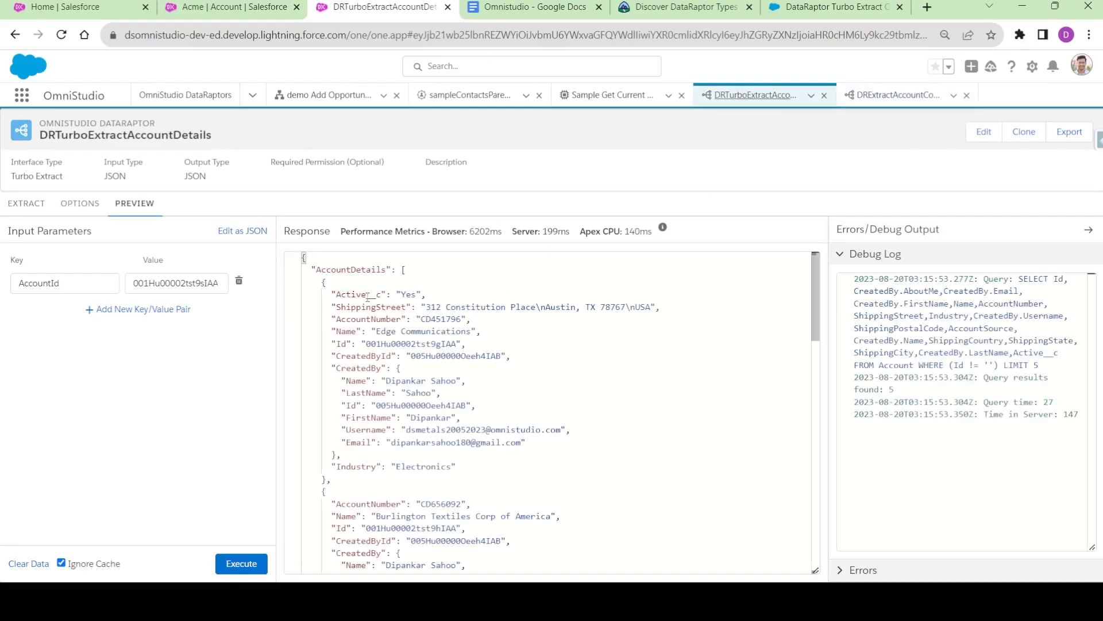
{"action": "scroll", "coordinate": [357, 343], "scroll_direction": "down", "scroll_amount": 2}
{"action": "scroll", "coordinate": [396, 274], "scroll_direction": "up", "scroll_amount": 2}
{"action": "left_click", "coordinate": [908, 95]}
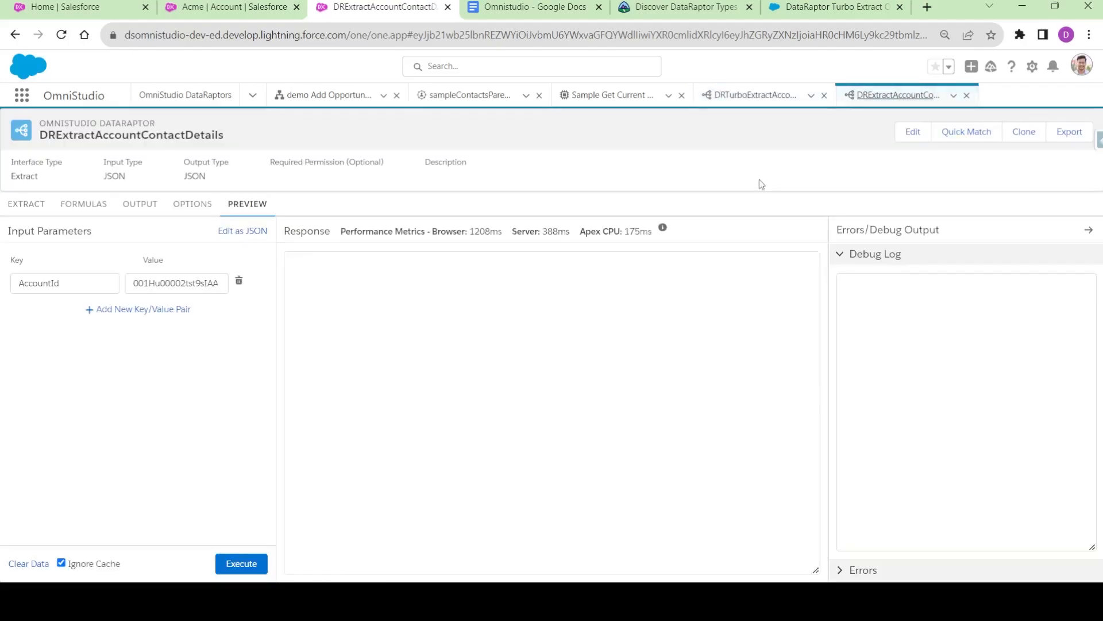
Step: Examine the AccountDetails node in the preview response and compare it with the extract setup of DRTurboExtractAccountDetails
{"action": "left_click_drag", "start_coordinate": [311, 268], "coordinate": [327, 377]}
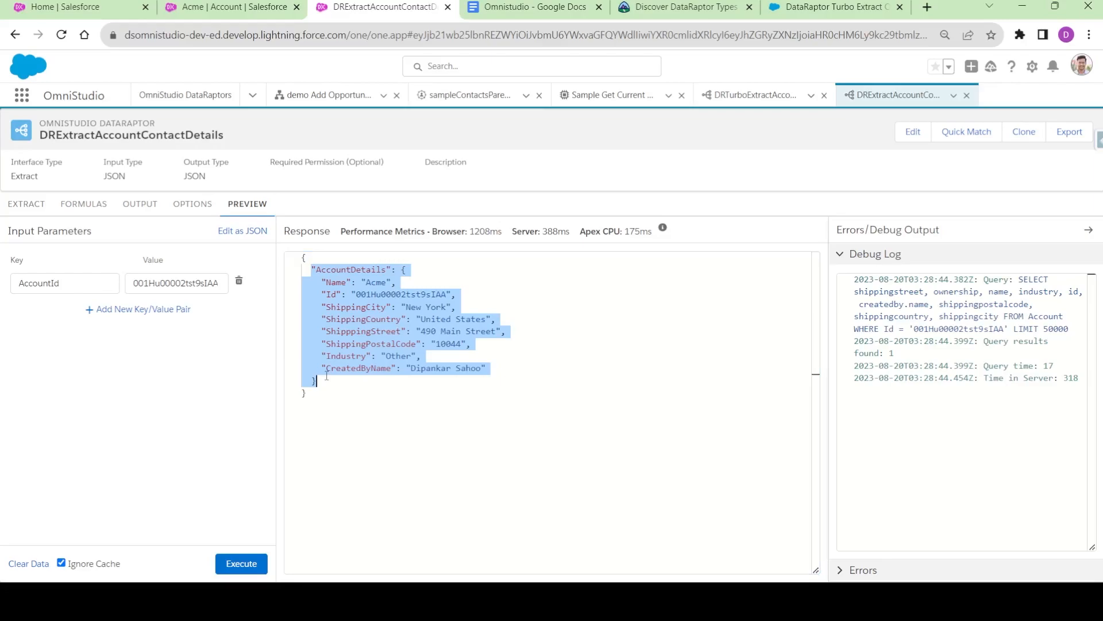
{"action": "double_click", "coordinate": [358, 269]}
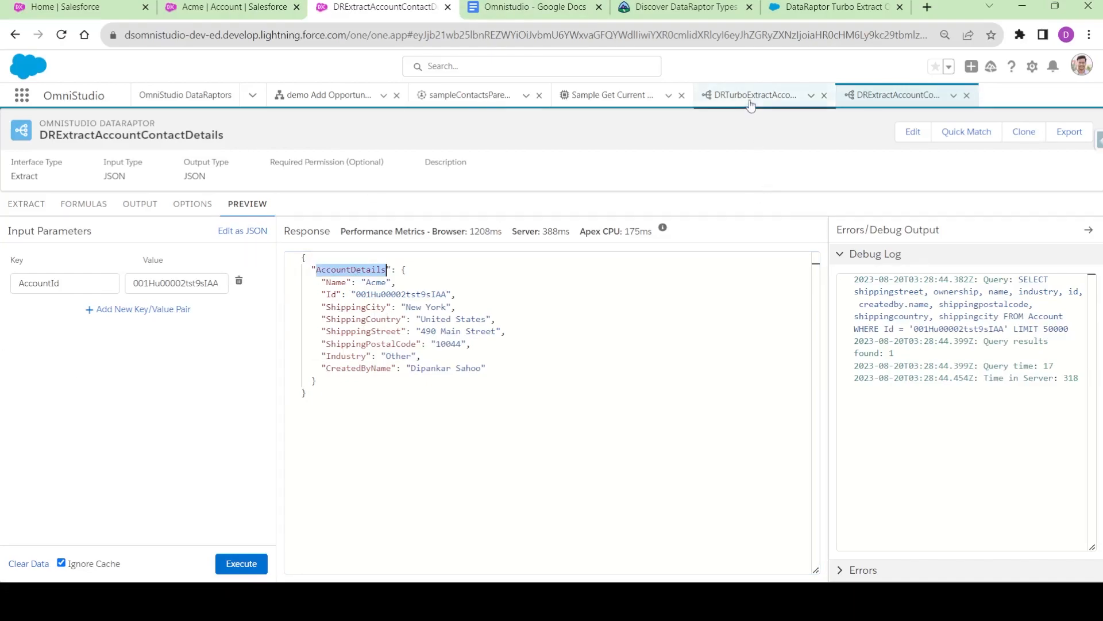
{"action": "left_click", "coordinate": [768, 93]}
{"action": "left_click", "coordinate": [32, 203]}
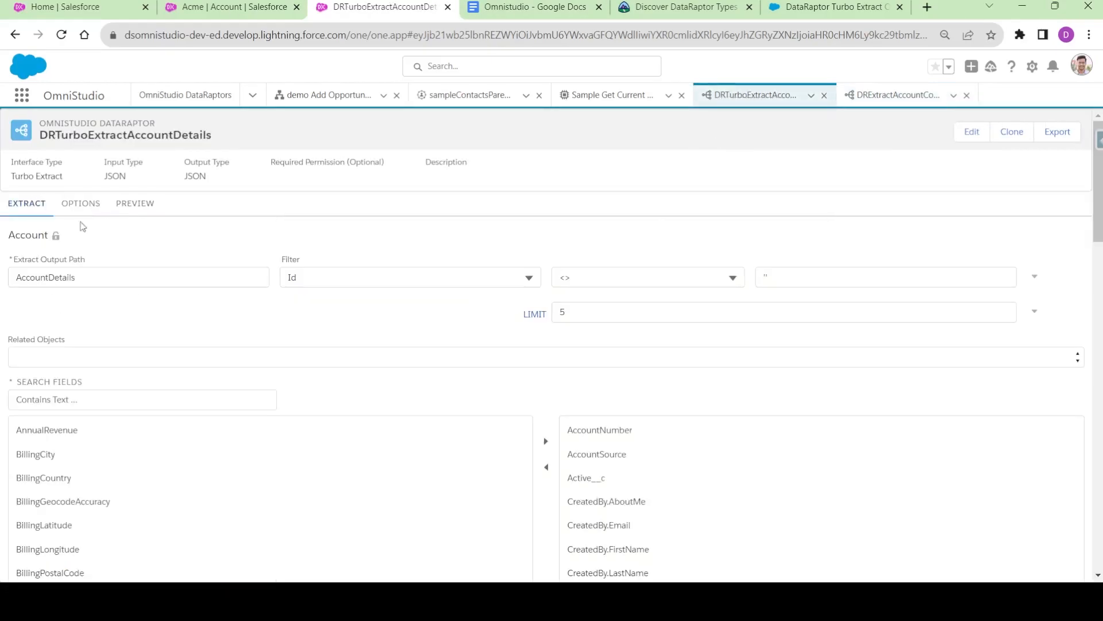
{"action": "left_click", "coordinate": [899, 95]}
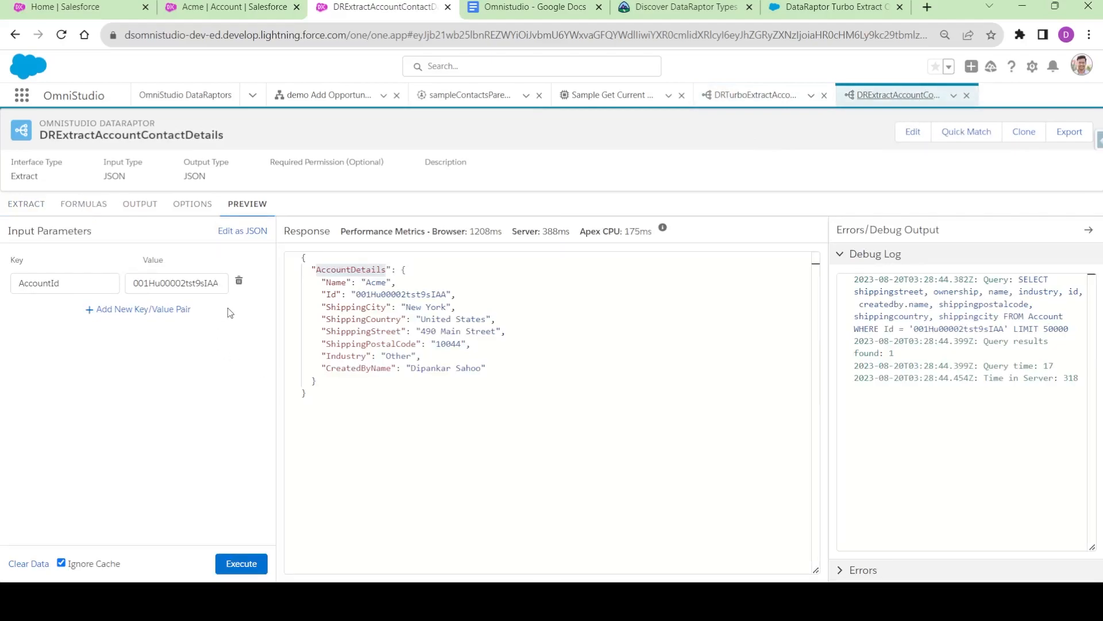
{"action": "double_click", "coordinate": [350, 274]}
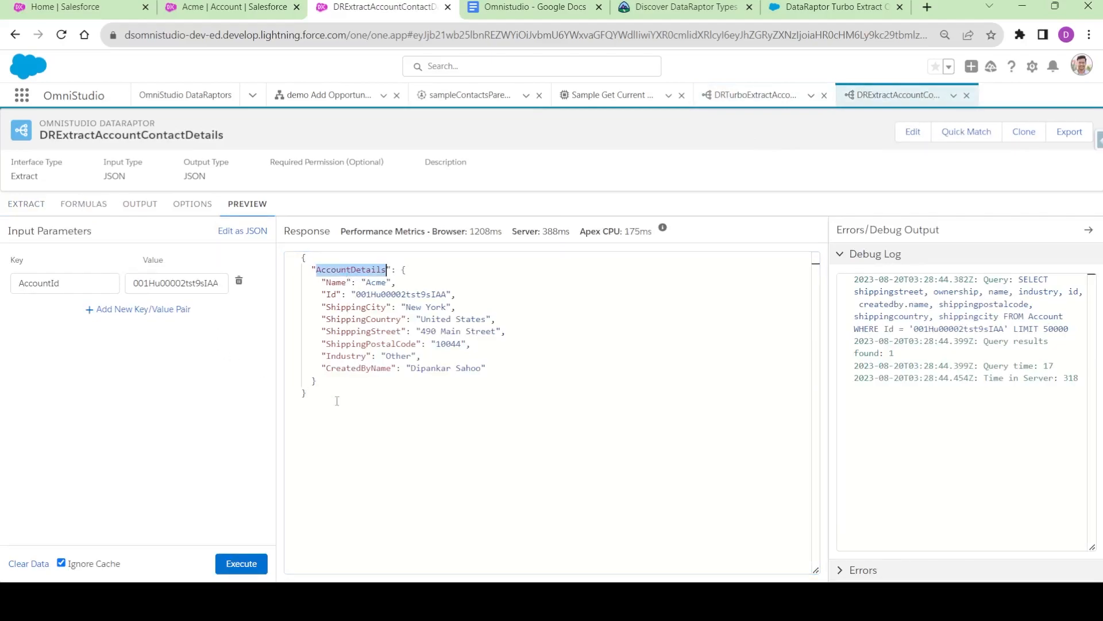
Step: Add a second extract step for the Contact object with the extract output path Contacts
{"action": "left_click", "coordinate": [30, 207]}
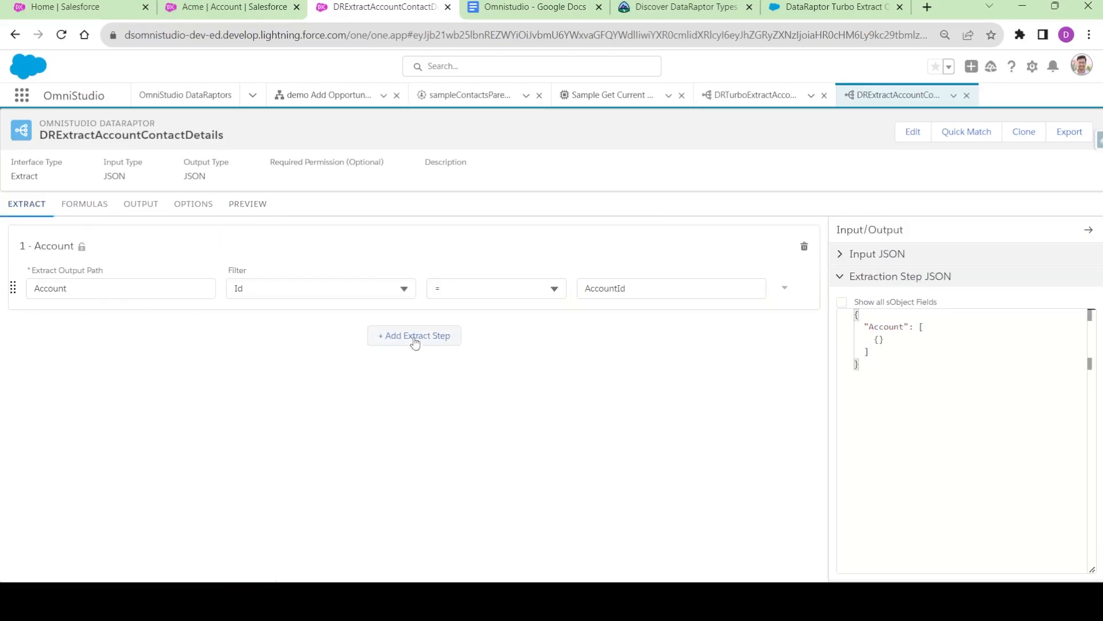
{"action": "left_click", "coordinate": [414, 340]}
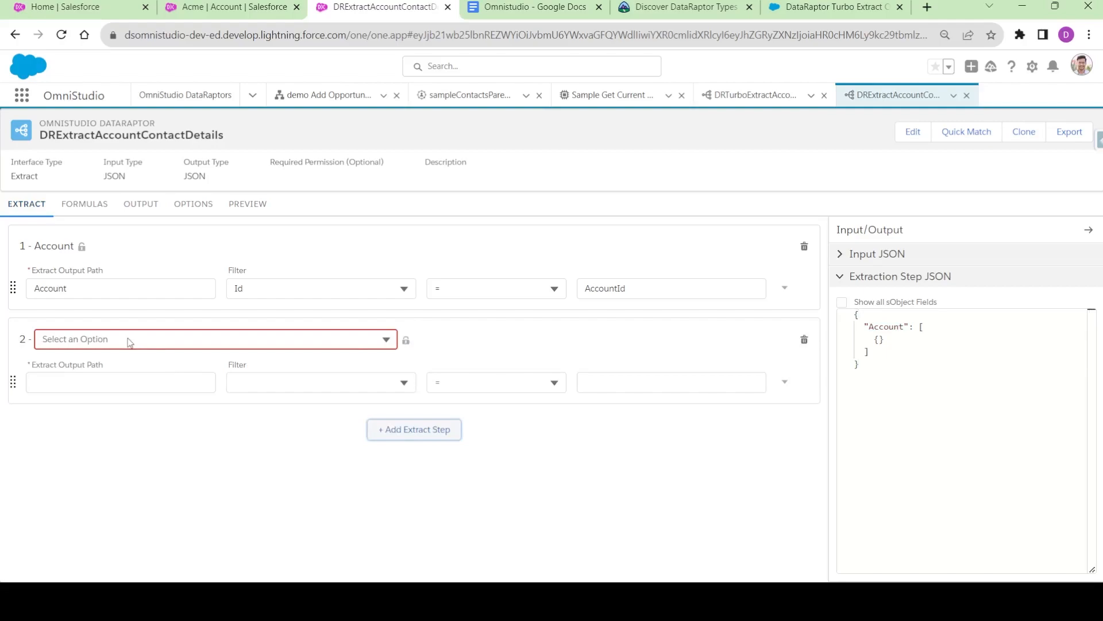
{"action": "left_click", "coordinate": [127, 340]}
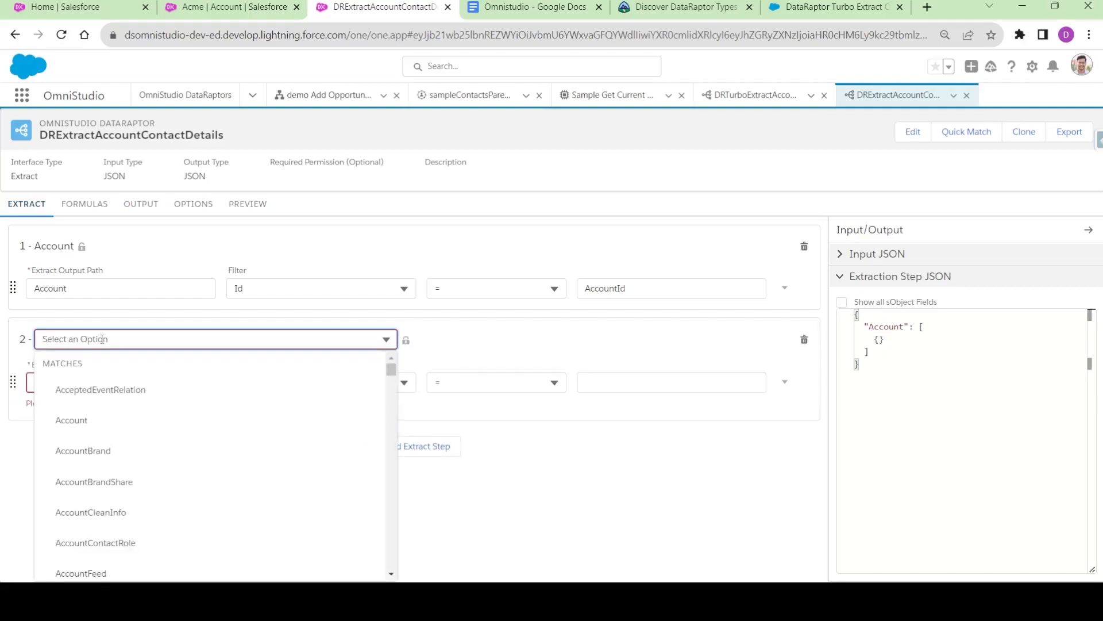
{"action": "type", "text": "COnt"}
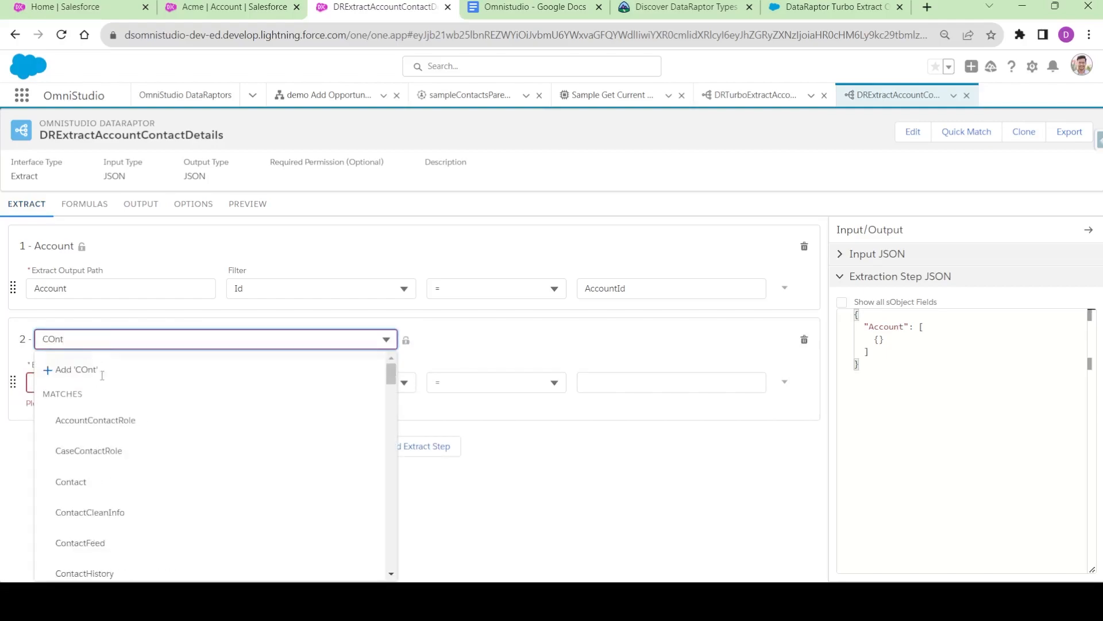
{"action": "left_click", "coordinate": [87, 482]}
{"action": "left_click", "coordinate": [88, 383]}
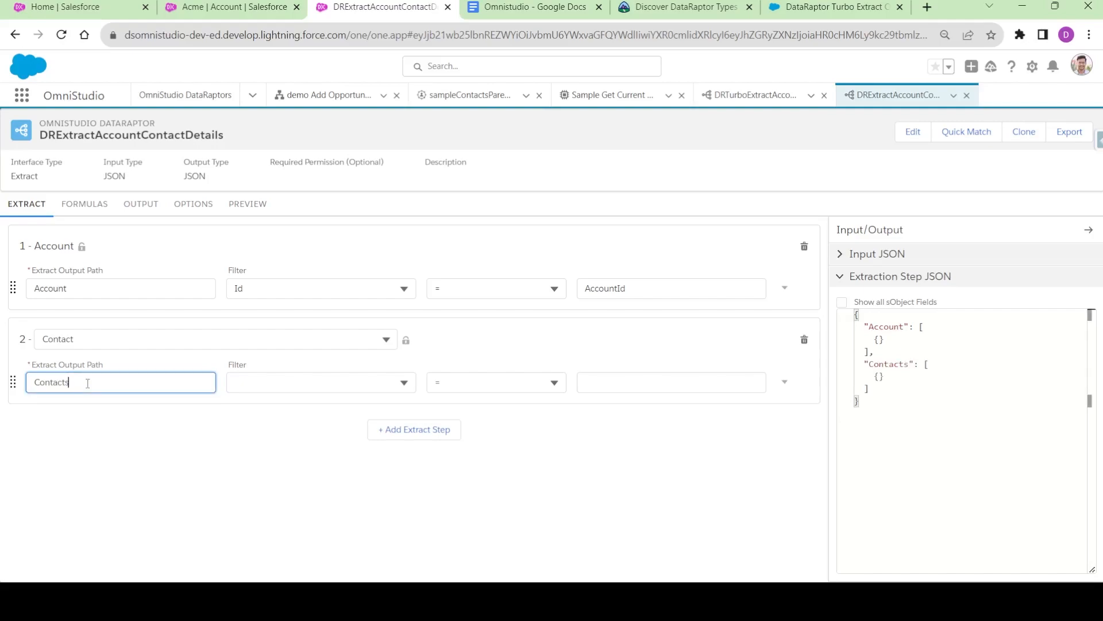
Step: Filter the Contact extract step on AccountId = AccountId and open the DataRaptor's output mappings
{"action": "left_click", "coordinate": [292, 382]}
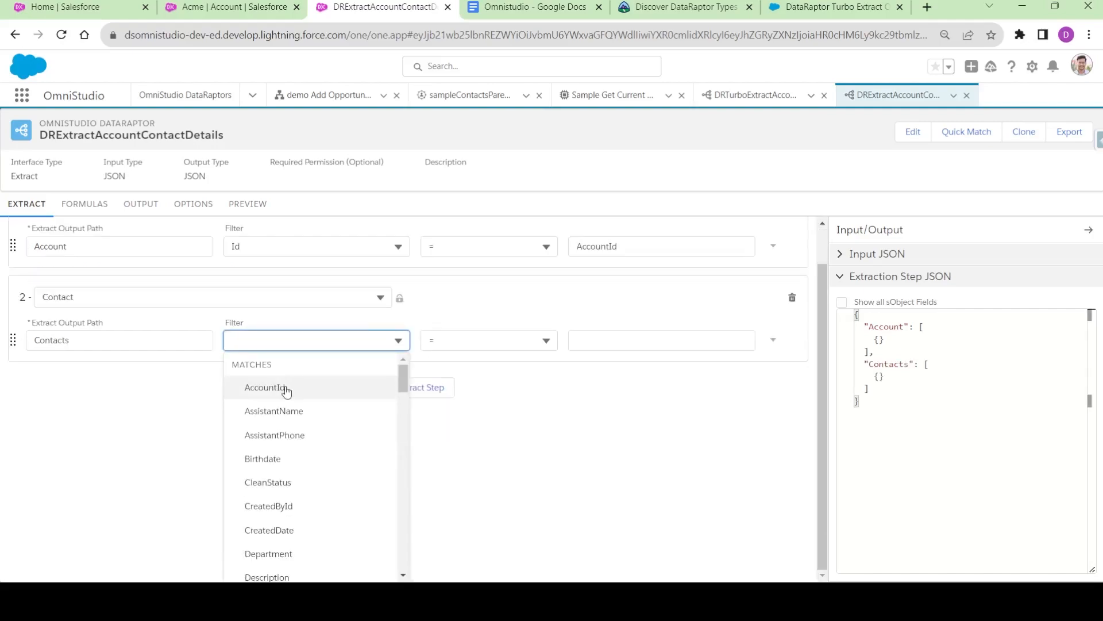
{"action": "left_click", "coordinate": [285, 387]}
{"action": "double_click", "coordinate": [601, 289]}
{"action": "key", "text": "ctrl+c"}
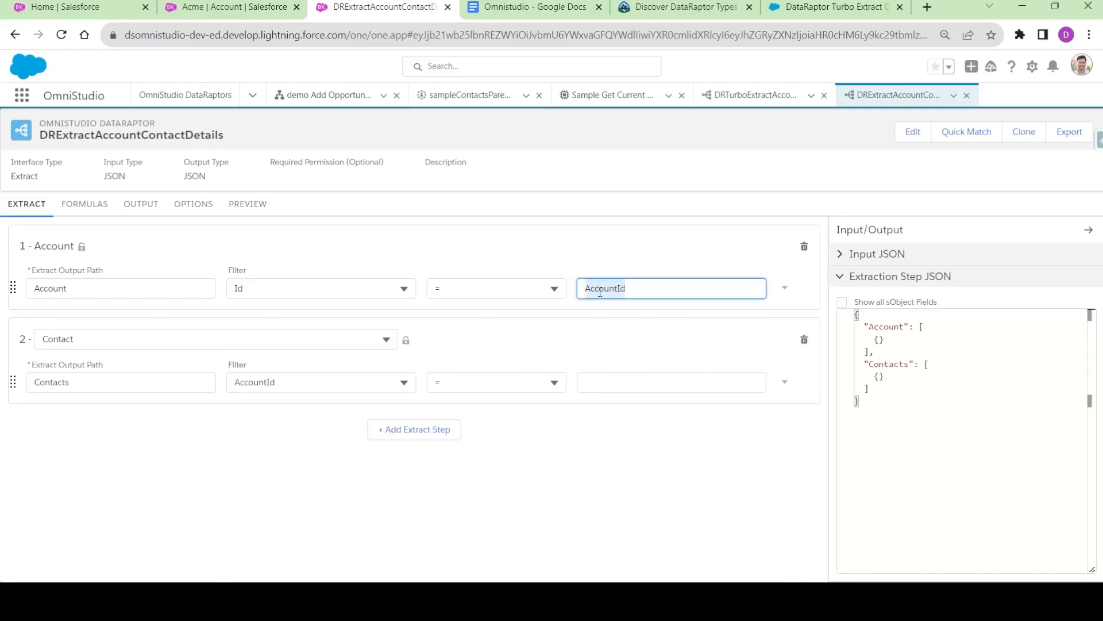
{"action": "left_click", "coordinate": [613, 382]}
{"action": "key", "text": "ctrl+v"}
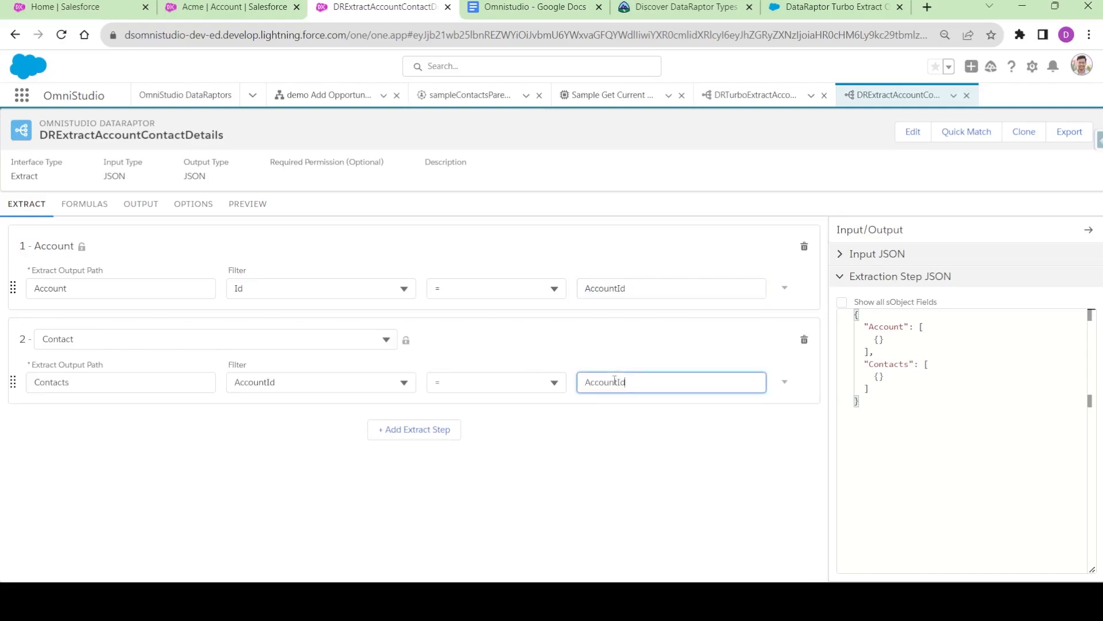
{"action": "left_click", "coordinate": [606, 355]}
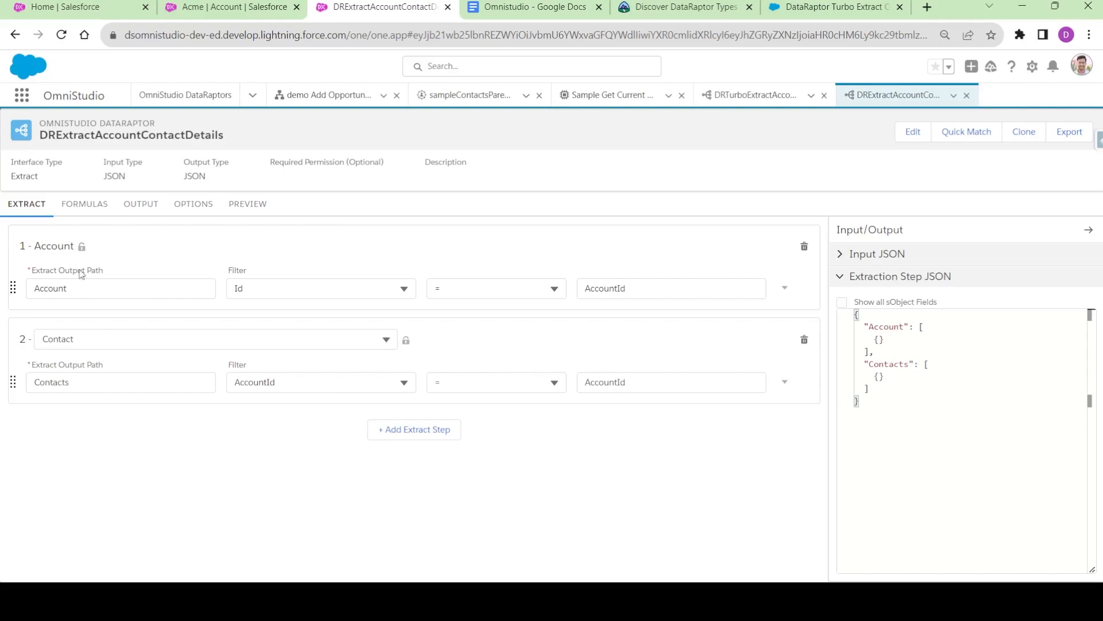
{"action": "left_click", "coordinate": [139, 205]}
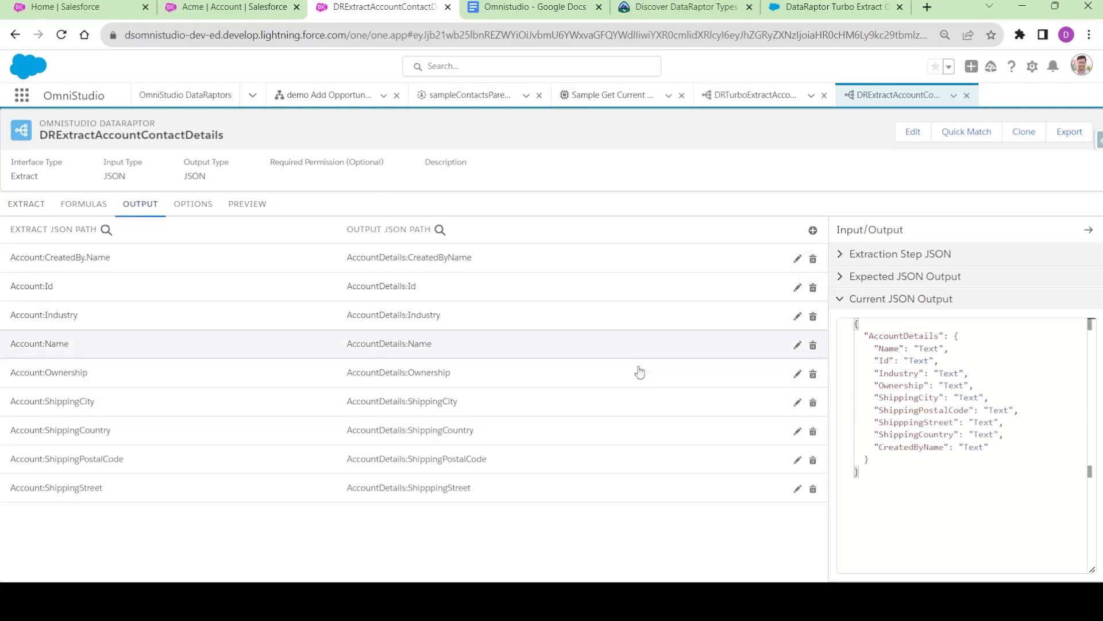
Step: Try to add a comma after the AccountDetails node in the current JSON output
{"action": "left_click_drag", "start_coordinate": [866, 333], "coordinate": [884, 461]}
{"action": "left_click", "coordinate": [884, 460]}
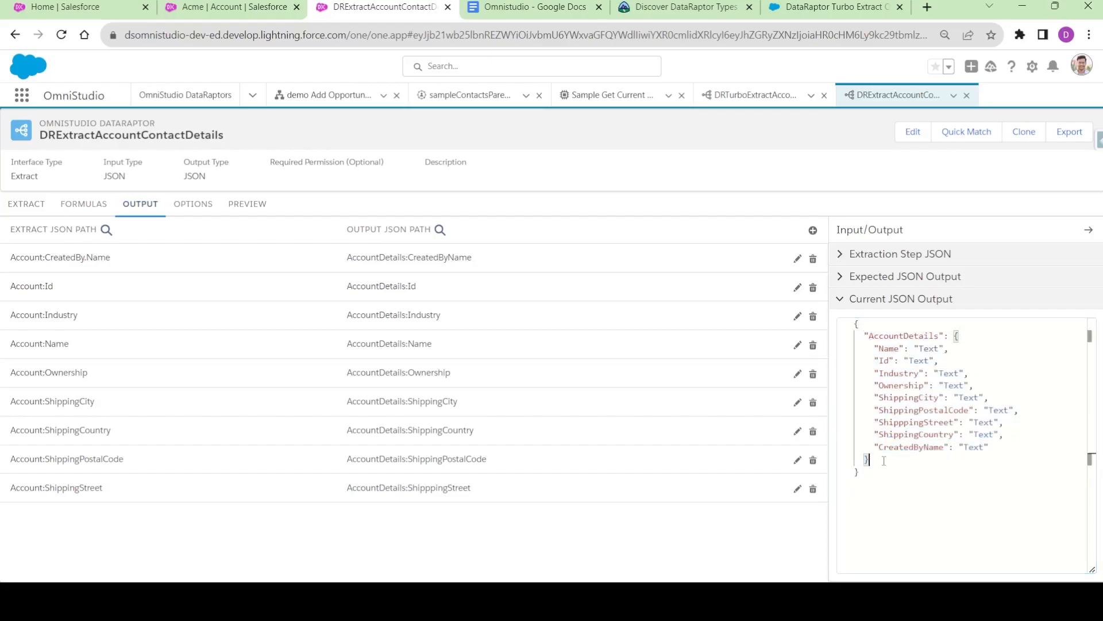
{"action": "type", "text": ","}
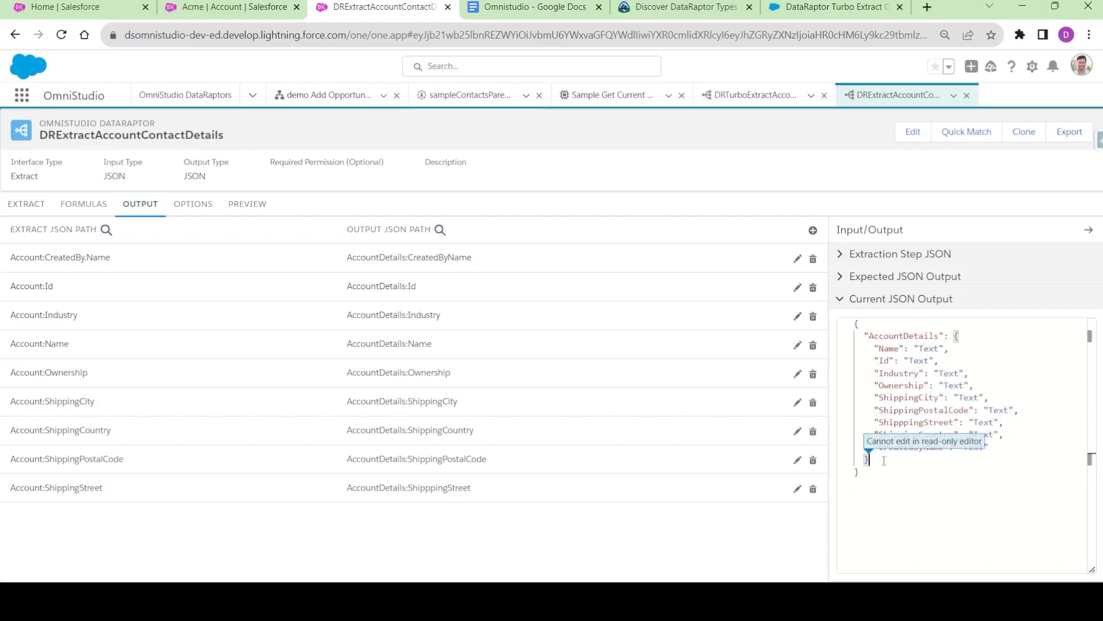
Step: Duplicate the AccountDetails node below itself in the expected JSON output, separated by a comma
{"action": "left_click", "coordinate": [869, 278]}
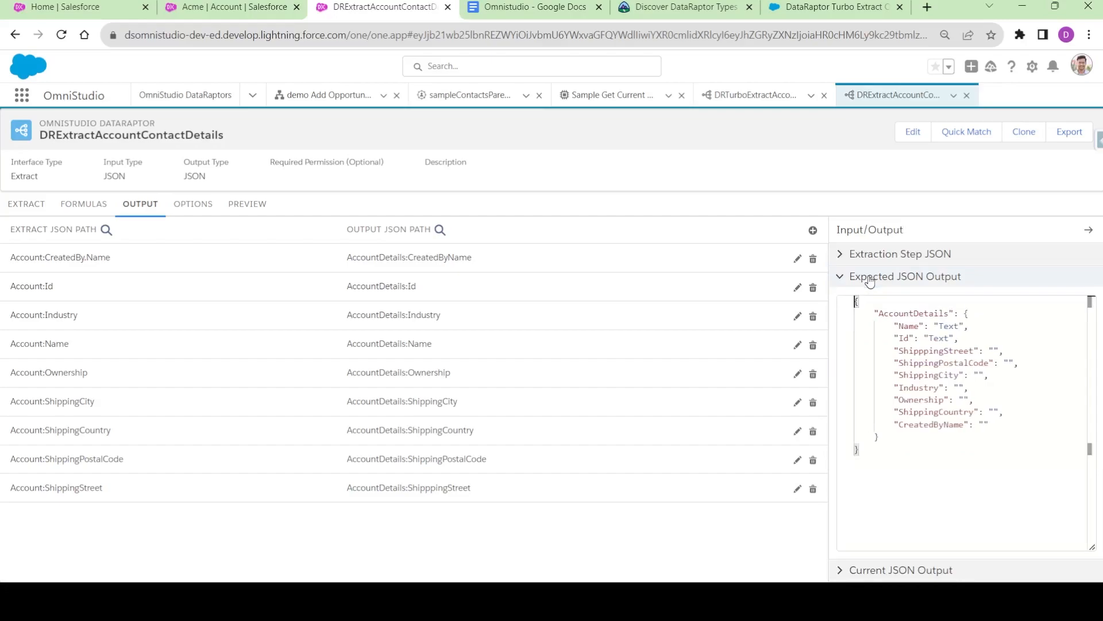
{"action": "left_click_drag", "start_coordinate": [867, 457], "coordinate": [854, 301]}
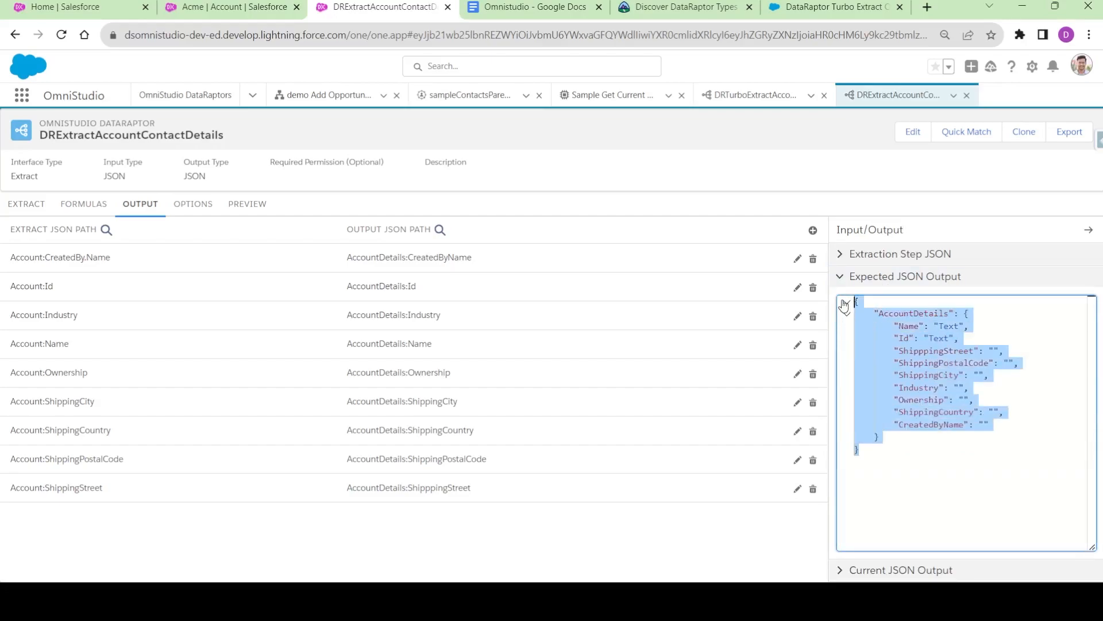
{"action": "left_click", "coordinate": [907, 435]}
{"action": "left_click_drag", "start_coordinate": [880, 436], "coordinate": [875, 313]}
{"action": "key", "text": "ctrl+c"}
{"action": "left_click", "coordinate": [889, 438]}
{"action": "type", "text": ","}
{"action": "key", "text": "Return"}
{"action": "key", "text": "ctrl+v"}
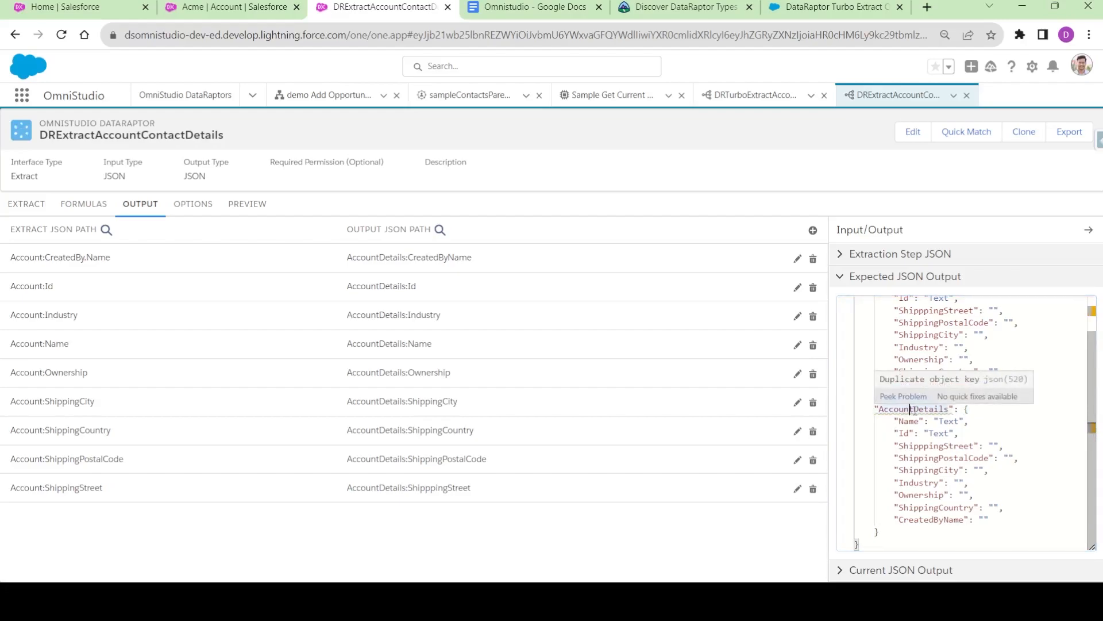
Step: Rename the duplicated node ContactDetails and delete its keys from ShipppingStreet through CreatedByName
{"action": "left_click_drag", "start_coordinate": [914, 410], "coordinate": [879, 409]}
{"action": "type", "text": "Conta"}
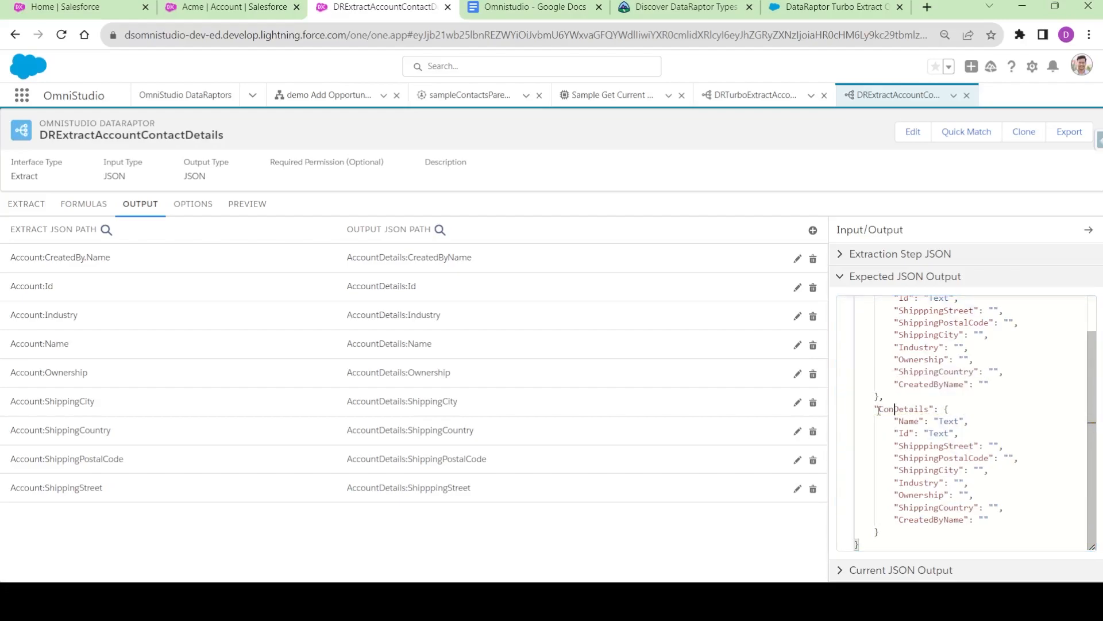
{"action": "type", "text": "ct"}
{"action": "left_click_drag", "start_coordinate": [895, 445], "coordinate": [989, 521]}
{"action": "key", "text": "BackSpace"}
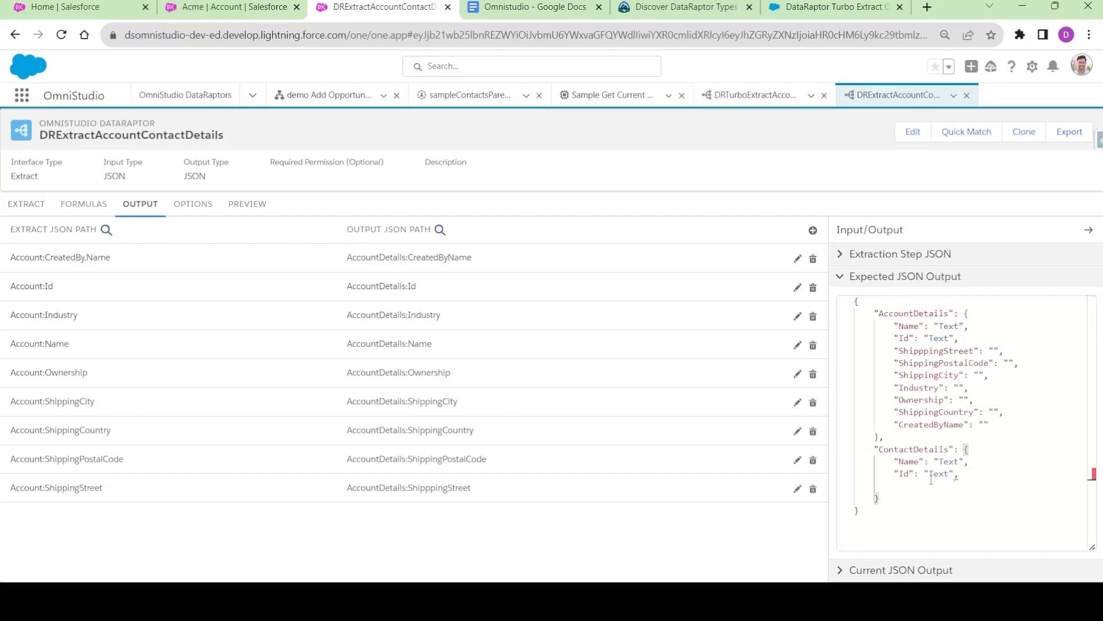
Step: Rename the Name and Id keys of the ContactDetails node to ContactName and AccountId
{"action": "left_click", "coordinate": [901, 461]}
{"action": "type", "text": "Contact"}
{"action": "left_click", "coordinate": [900, 474]}
{"action": "type", "text": "Account"}
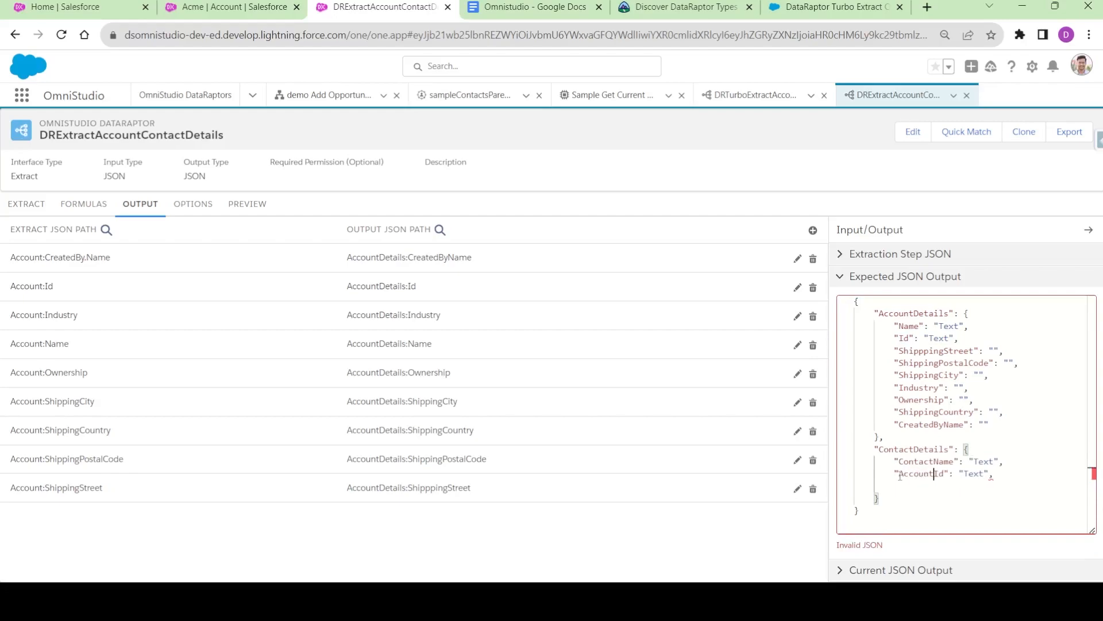
Step: Add a ContactId key with an empty value after AccountId in the ContactDetails node
{"action": "left_click", "coordinate": [1006, 476]}
{"action": "key", "text": "Return"}
{"action": "type", "text": "\"\""}
{"action": "type", "text": "Contactid"}
{"action": "key", "text": "BackSpace"}
{"action": "key", "text": "BackSpace"}
{"action": "type", "text": "Id\":\"\","}
{"action": "key", "text": "Return"}
Step: Add the keys FirstName, LasteName, Phone and Email with empty values to the ContactDetails node
{"action": "type", "text": "\"Fi"}
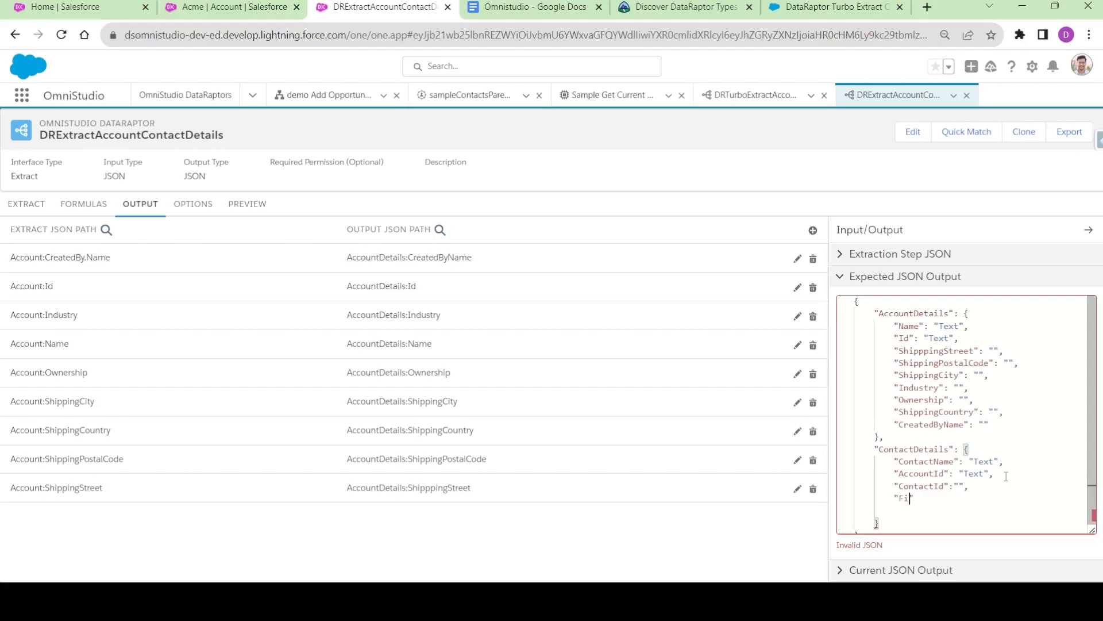
{"action": "type", "text": "ame\":\"\","}
{"action": "key", "text": "Return"}
{"action": "type", "text": "\"LasteName\":\""}
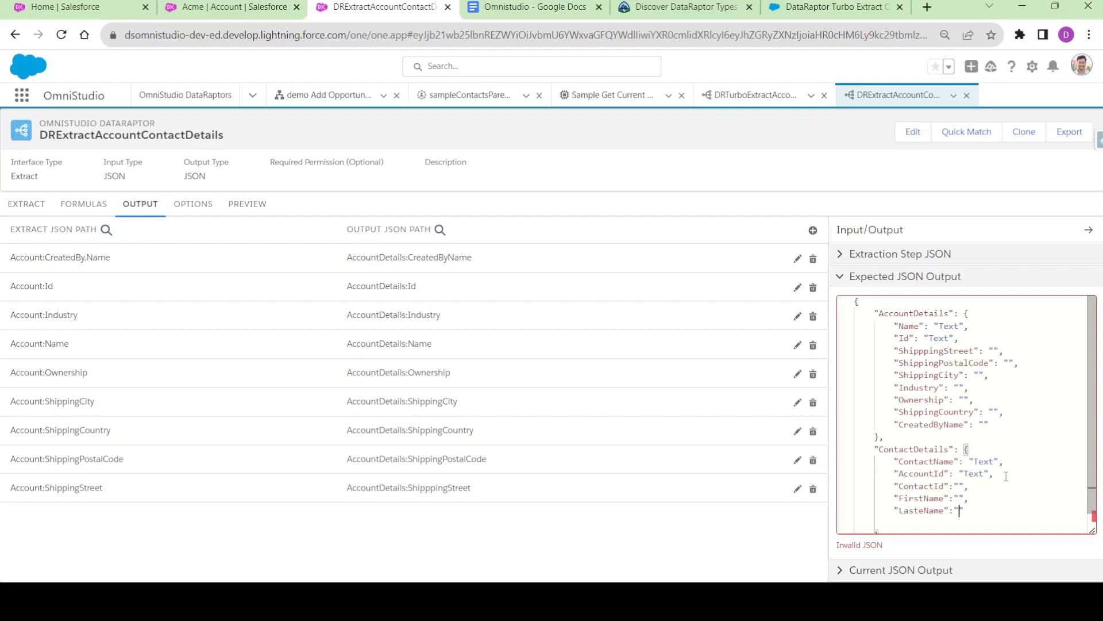
{"action": "type", "text": "\","}
{"action": "key", "text": "Return"}
{"action": "type", "text": "\"Phone\""}
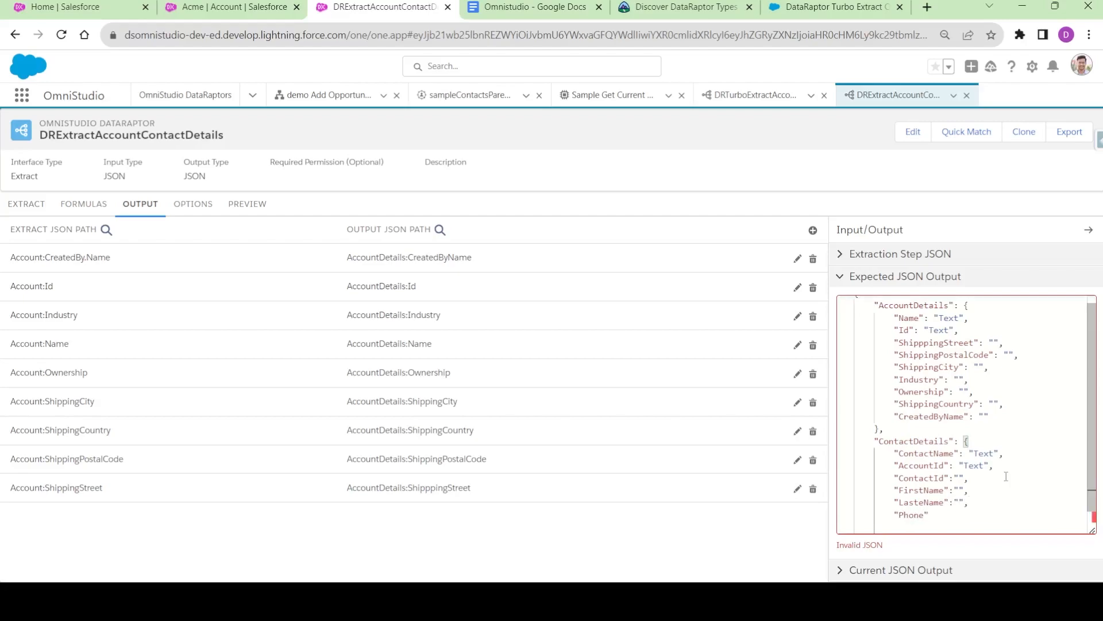
{"action": "type", "text": ":\"\","}
{"action": "key", "text": "Return"}
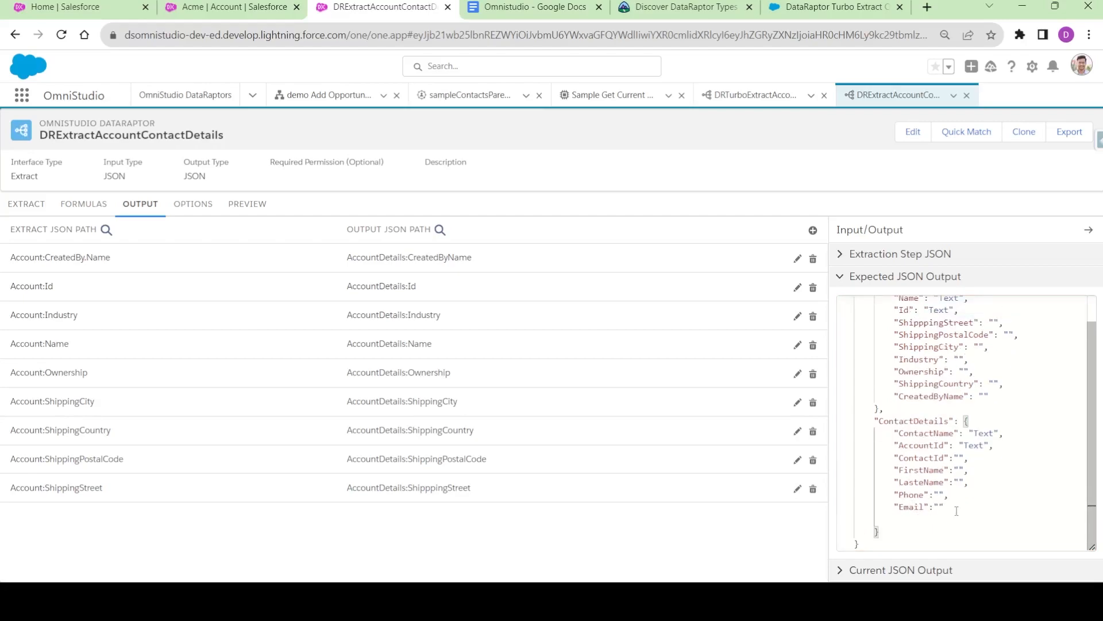
Step: Review the keys of the ContactDetails node in the expected JSON output
{"action": "left_click", "coordinate": [911, 405]}
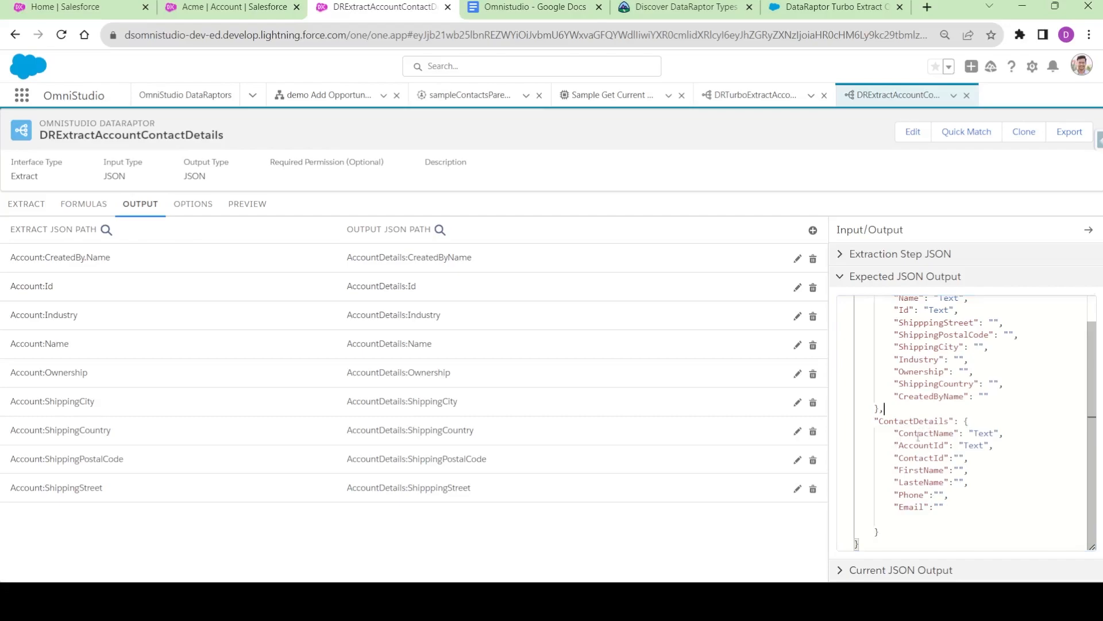
{"action": "double_click", "coordinate": [914, 507]}
{"action": "left_click", "coordinate": [913, 494]}
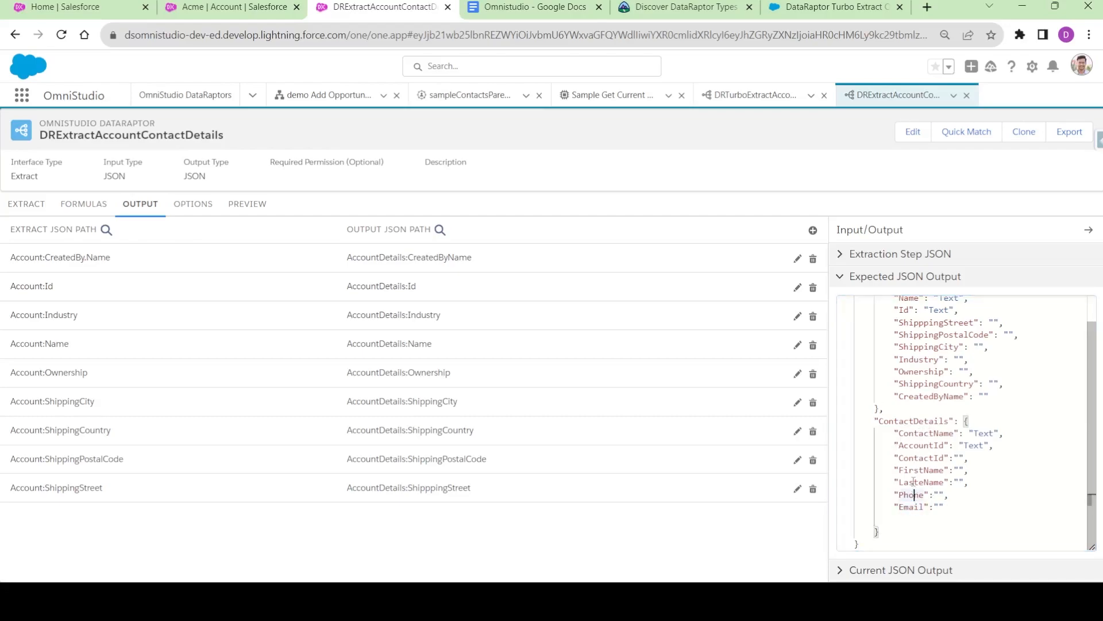
{"action": "left_click", "coordinate": [920, 458]}
{"action": "double_click", "coordinate": [923, 435]}
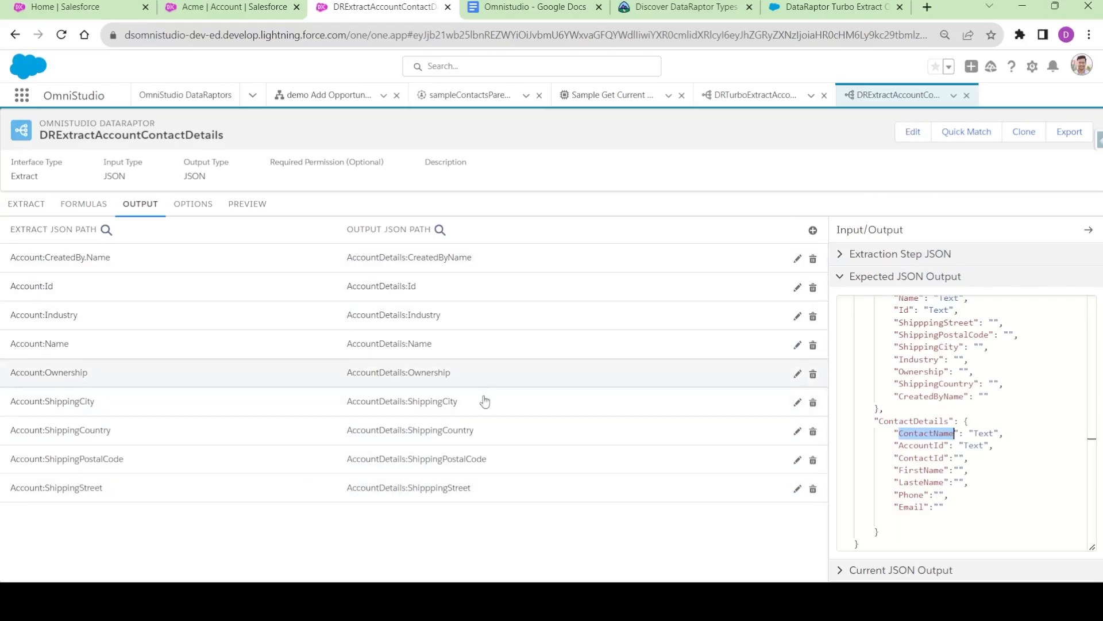
{"action": "left_click", "coordinate": [846, 412]}
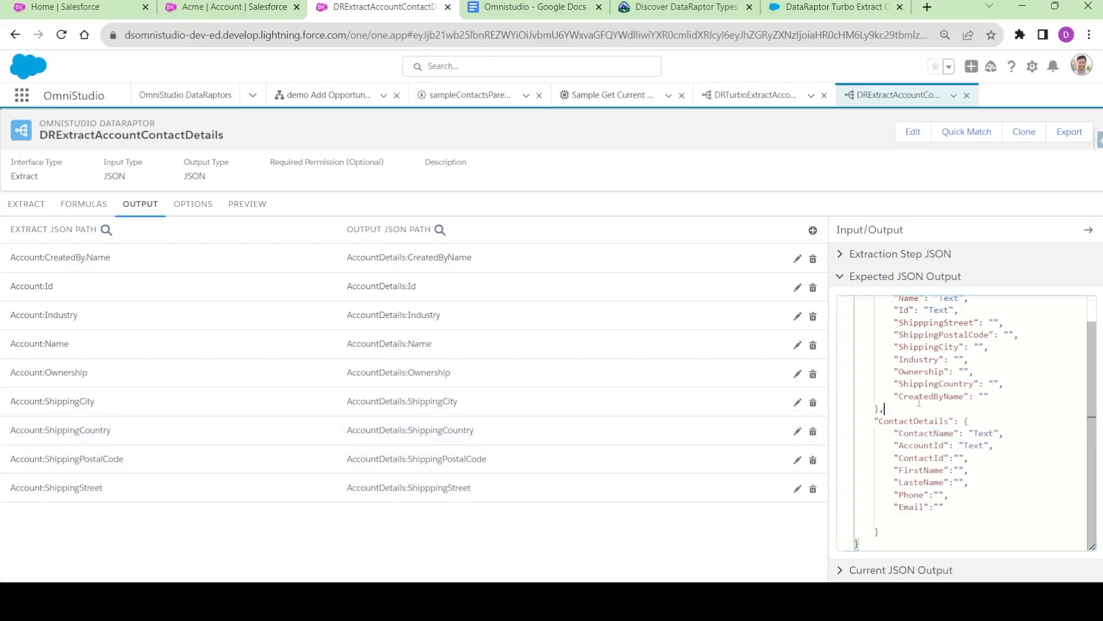
Step: Auto-match the ContactDetails output mappings in Quick Match and check the matched mappings
{"action": "left_click", "coordinate": [963, 138]}
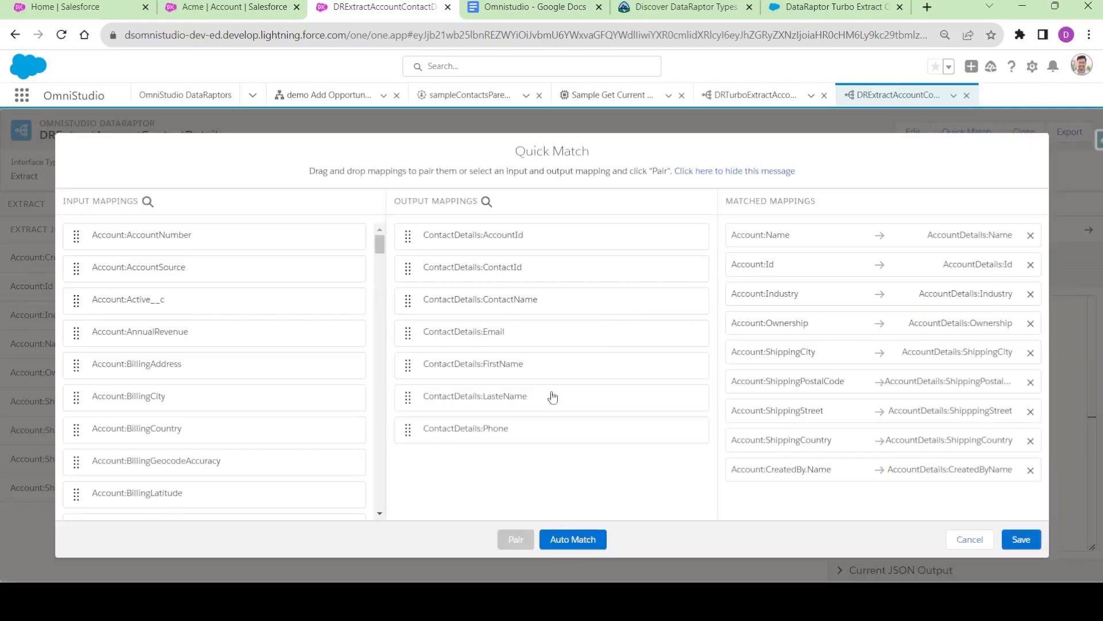
{"action": "left_click", "coordinate": [565, 539]}
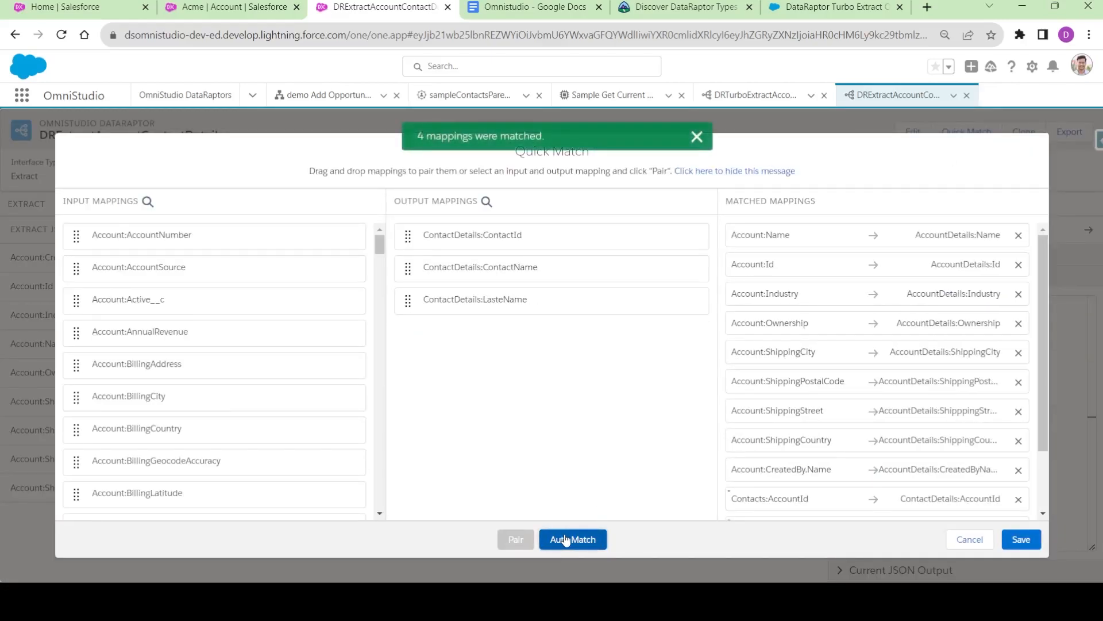
{"action": "scroll", "coordinate": [806, 402], "scroll_direction": "down", "scroll_amount": 2}
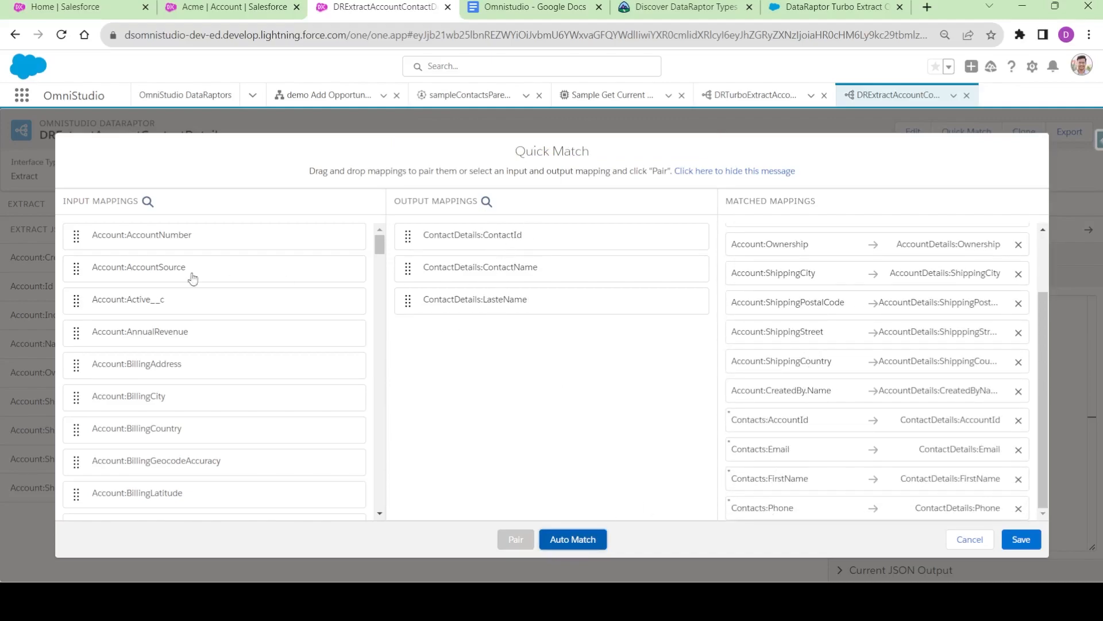
Step: Filter the input mappings by "Conta" and pair Contacts:Id with ContactDetails:ContactId
{"action": "left_click", "coordinate": [149, 203]}
{"action": "type", "text": "Conta"}
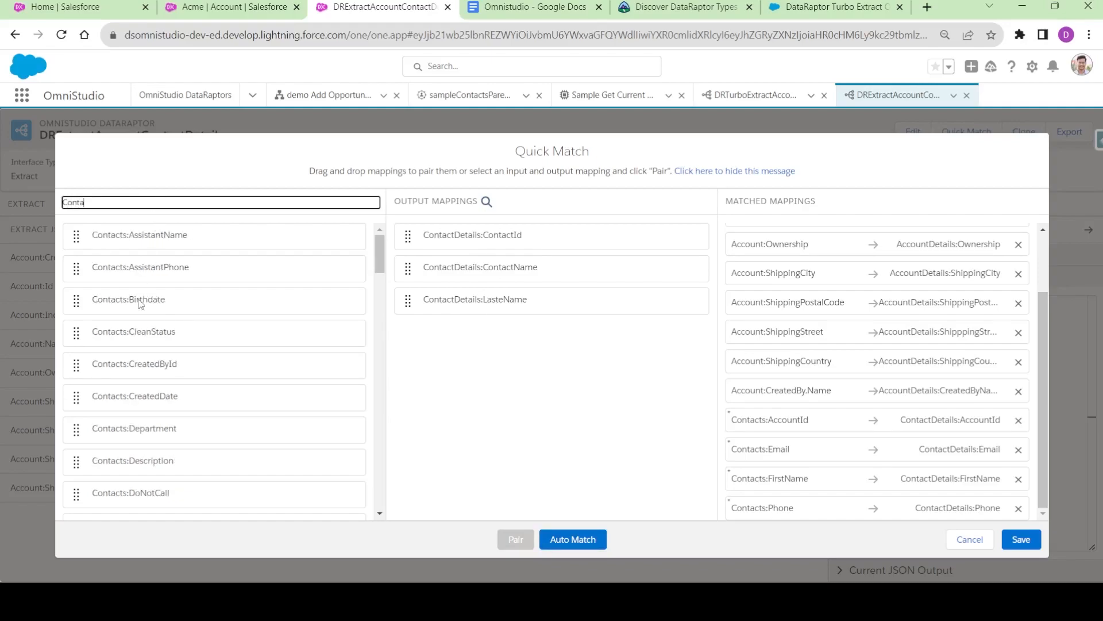
{"action": "scroll", "coordinate": [123, 391], "scroll_direction": "down", "scroll_amount": 8}
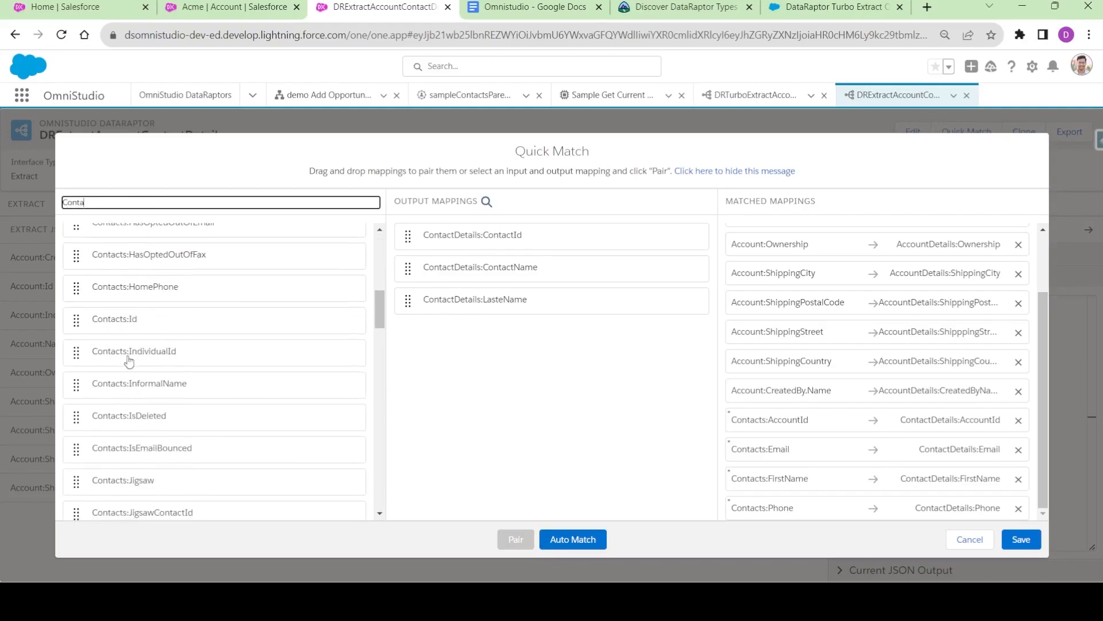
{"action": "left_click_drag", "start_coordinate": [118, 319], "coordinate": [489, 248]}
{"action": "scroll", "coordinate": [852, 487], "scroll_direction": "down", "scroll_amount": 1}
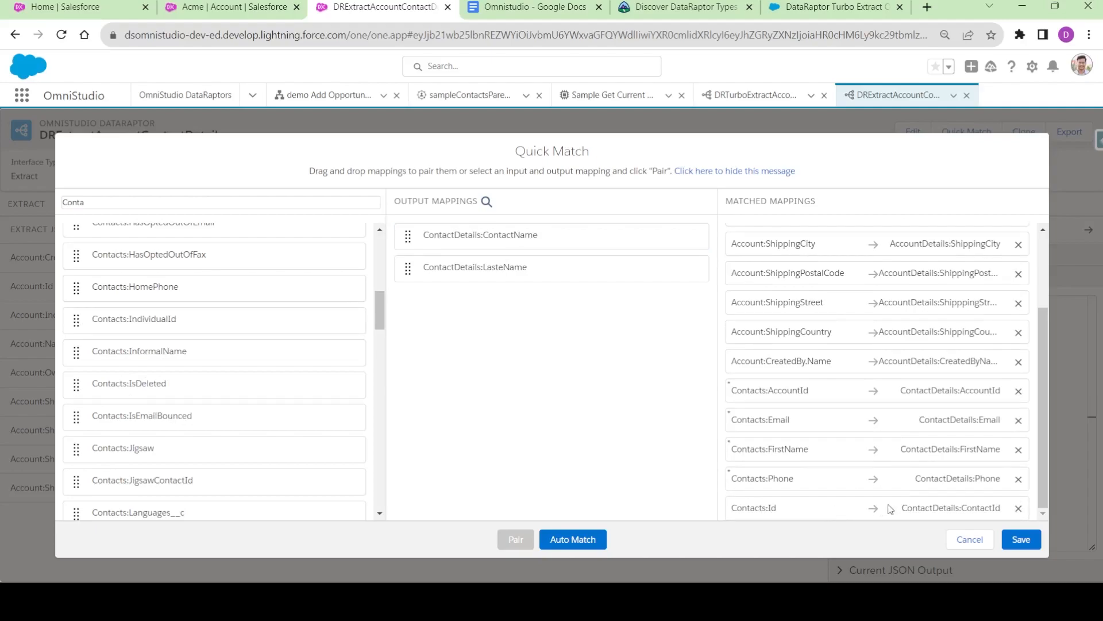
Step: Pair Contacts:Name with ContactDetails:ContactName and save the matched mappings
{"action": "scroll", "coordinate": [187, 373], "scroll_direction": "down", "scroll_amount": 10}
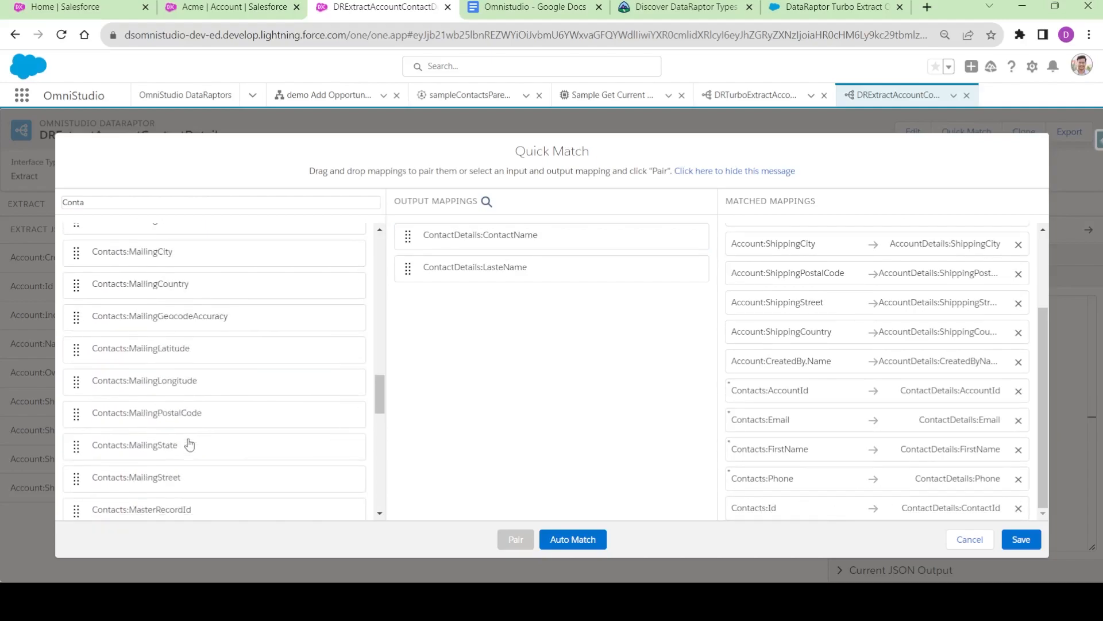
{"action": "scroll", "coordinate": [190, 446], "scroll_direction": "down", "scroll_amount": 5}
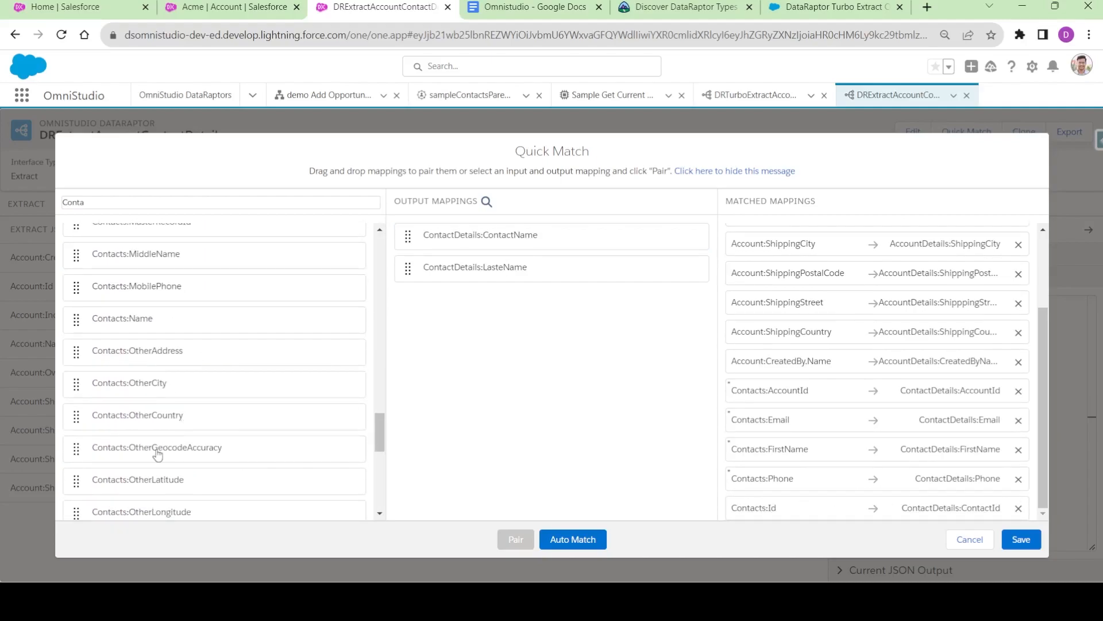
{"action": "left_click_drag", "start_coordinate": [137, 318], "coordinate": [490, 247]}
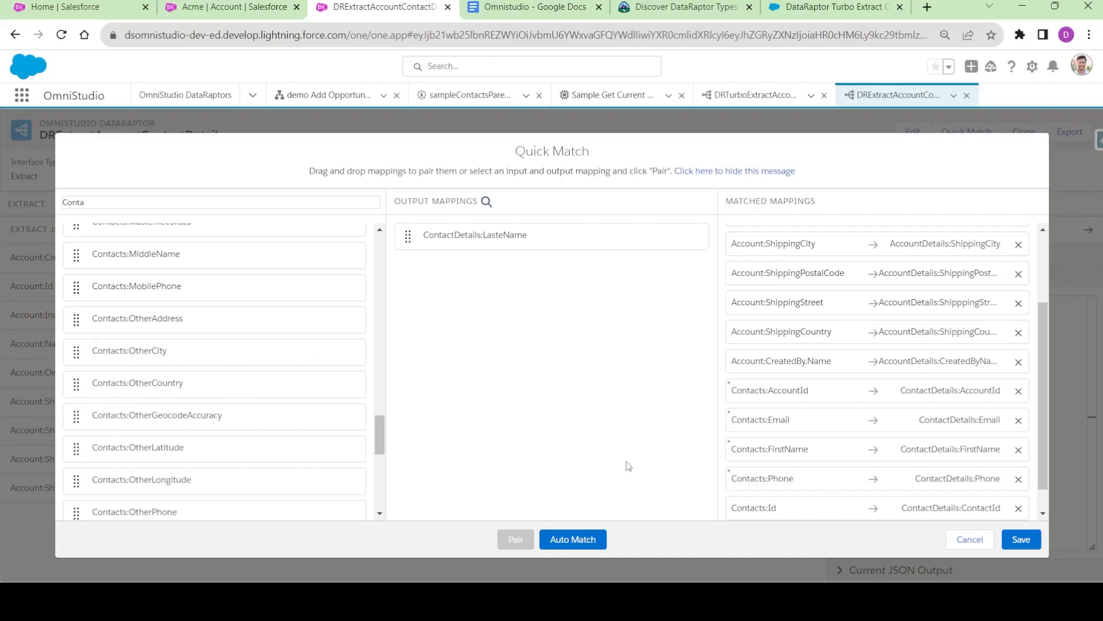
{"action": "left_click", "coordinate": [1026, 536]}
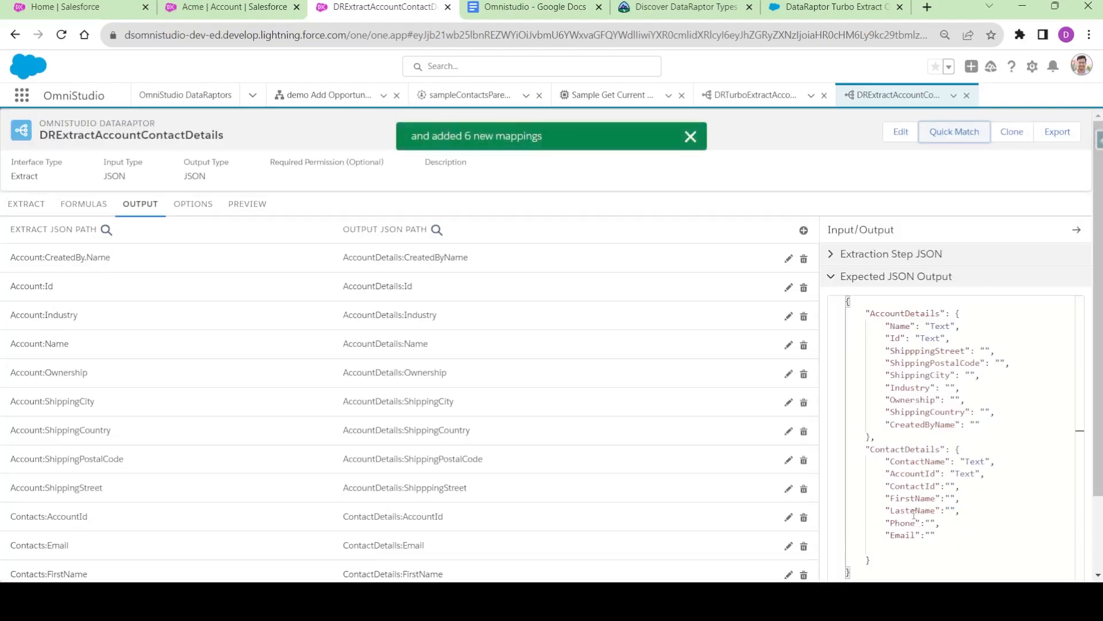
Step: Correct the LasteName key to LastName in the expected JSON output, and auto-match and save its mapping in Quick Match
{"action": "left_click", "coordinate": [913, 512]}
{"action": "key", "text": "BackSpace"}
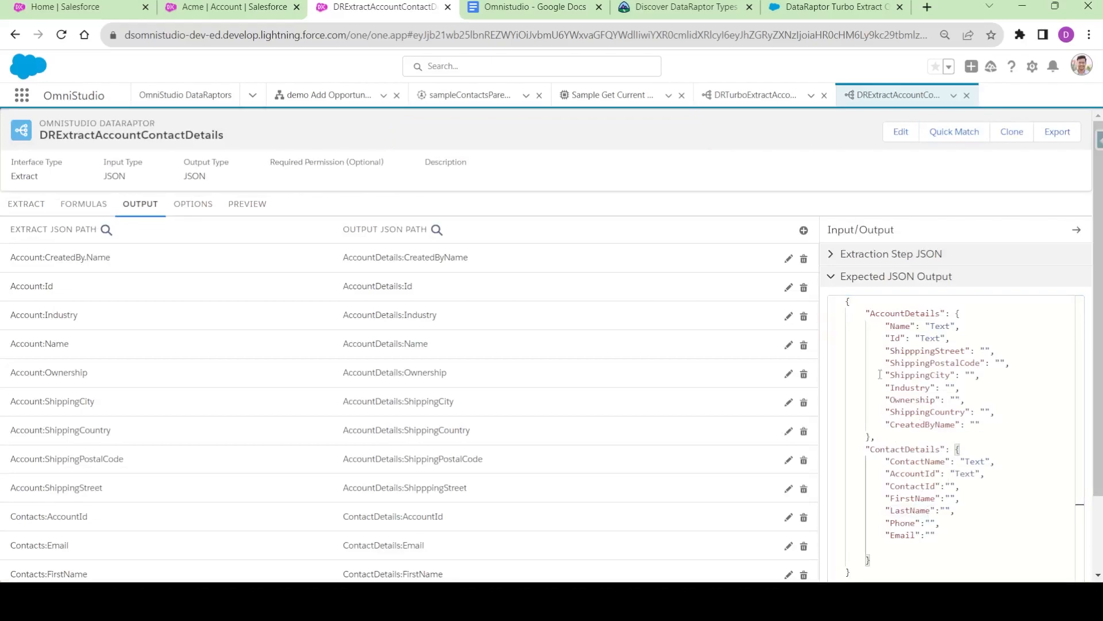
{"action": "left_click", "coordinate": [954, 132]}
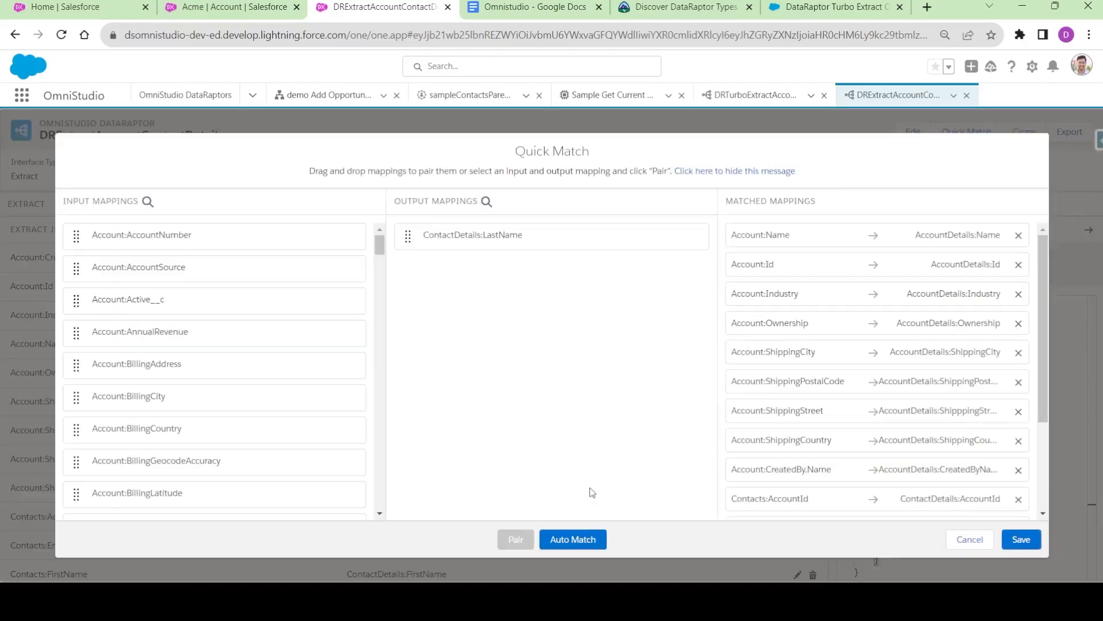
{"action": "left_click", "coordinate": [572, 539]}
{"action": "scroll", "coordinate": [826, 347], "scroll_direction": "down", "scroll_amount": 3}
{"action": "left_click", "coordinate": [1022, 539]}
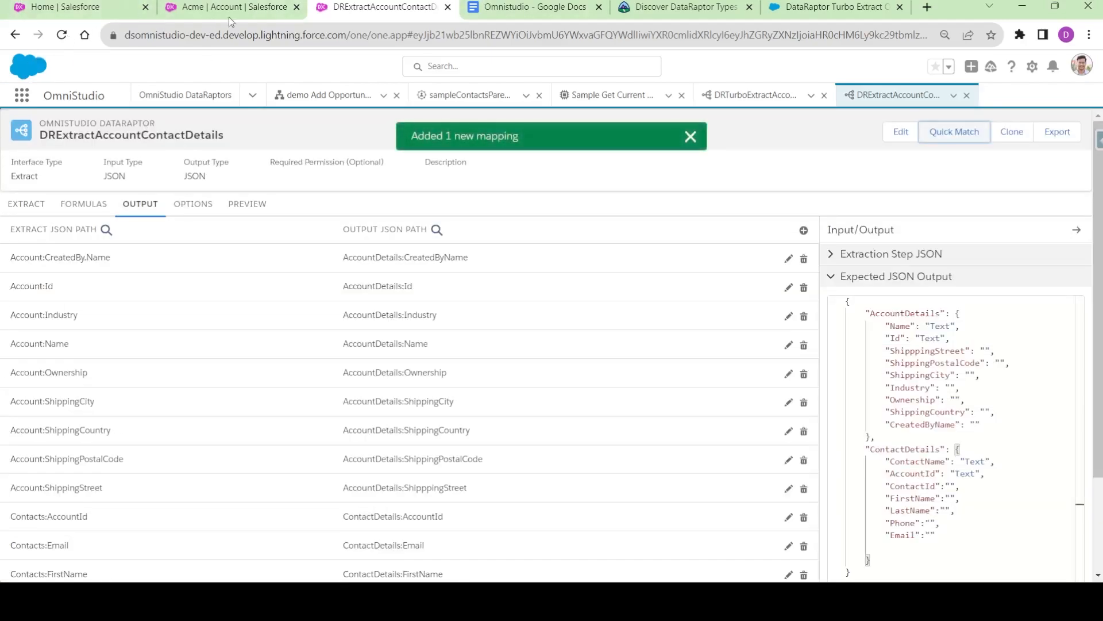
Step: Execute the DataRaptor preview with the existing AccountId parameter and look through the account and contact response
{"action": "left_click", "coordinate": [244, 204]}
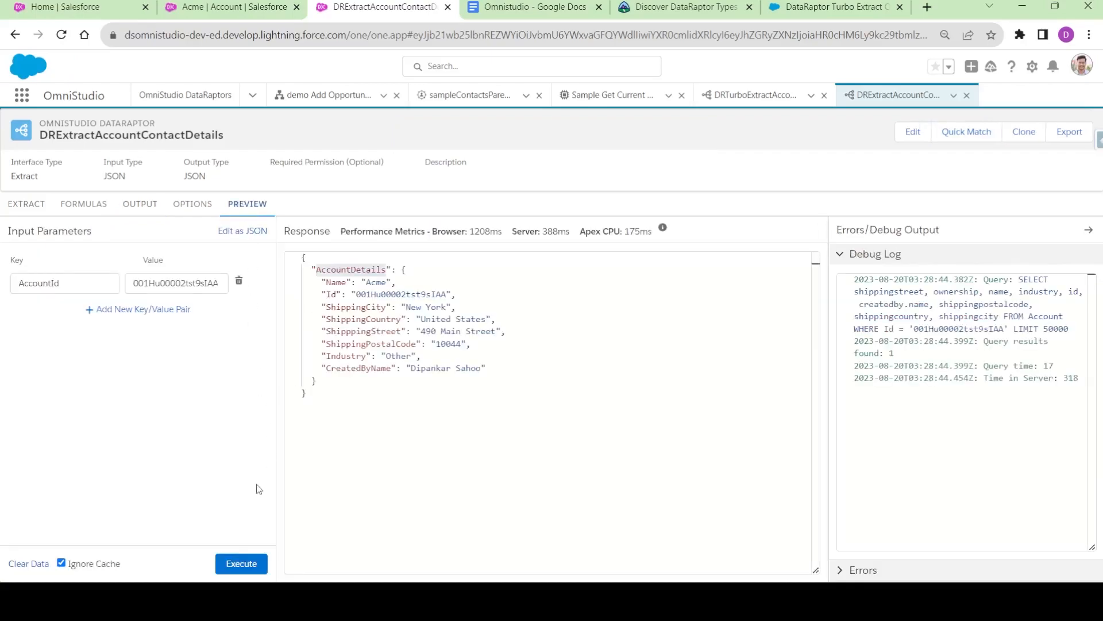
{"action": "left_click", "coordinate": [241, 563]}
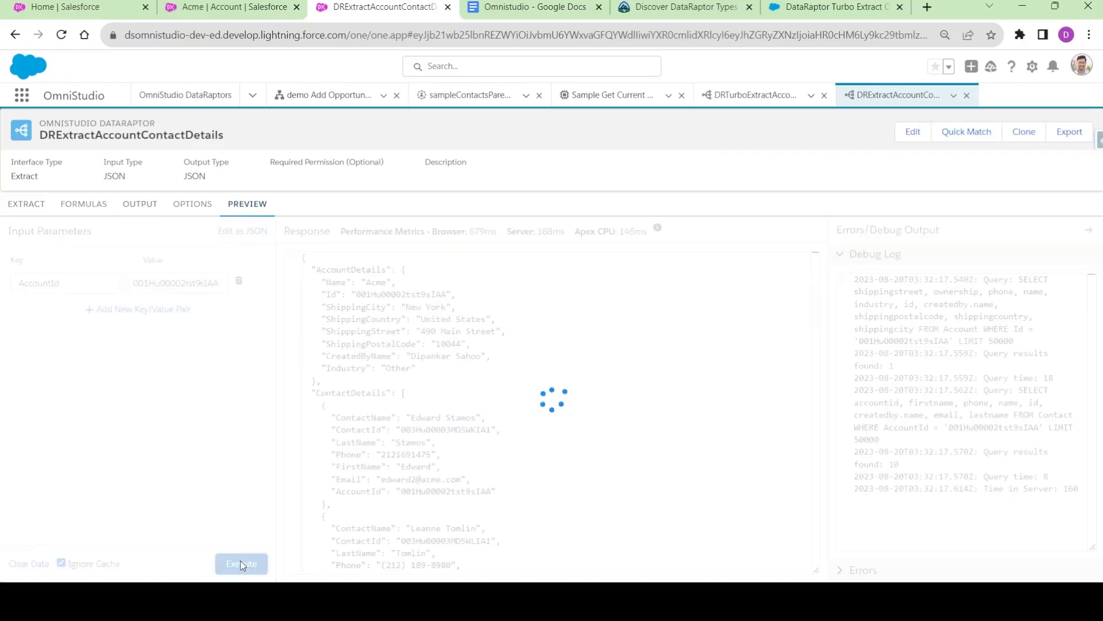
{"action": "scroll", "coordinate": [357, 451], "scroll_direction": "down", "scroll_amount": 10}
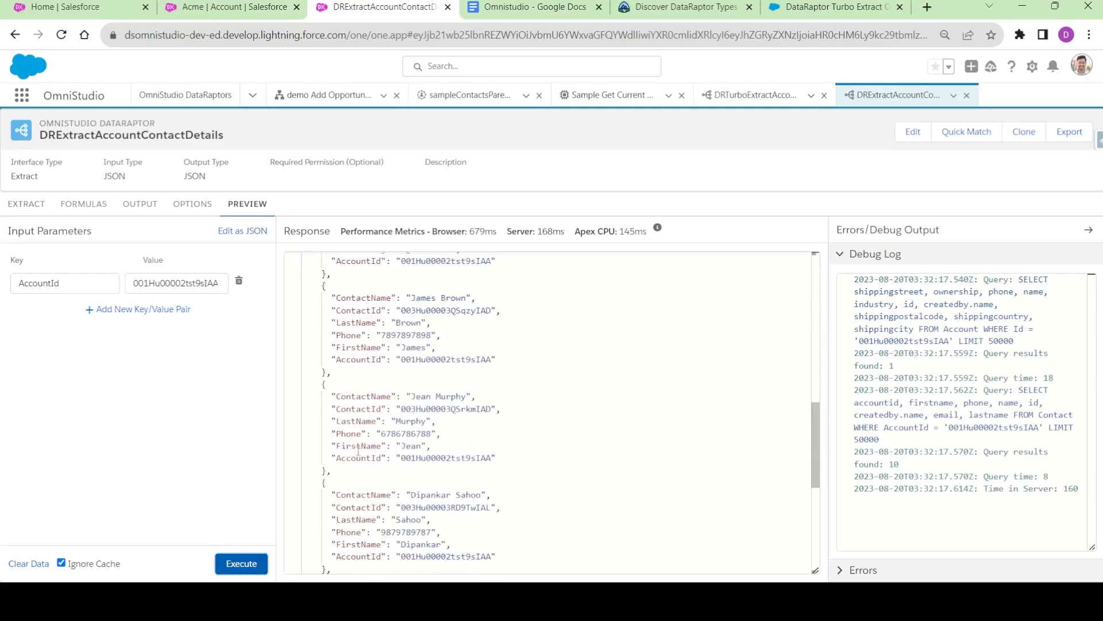
{"action": "scroll", "coordinate": [358, 452], "scroll_direction": "up", "scroll_amount": 5}
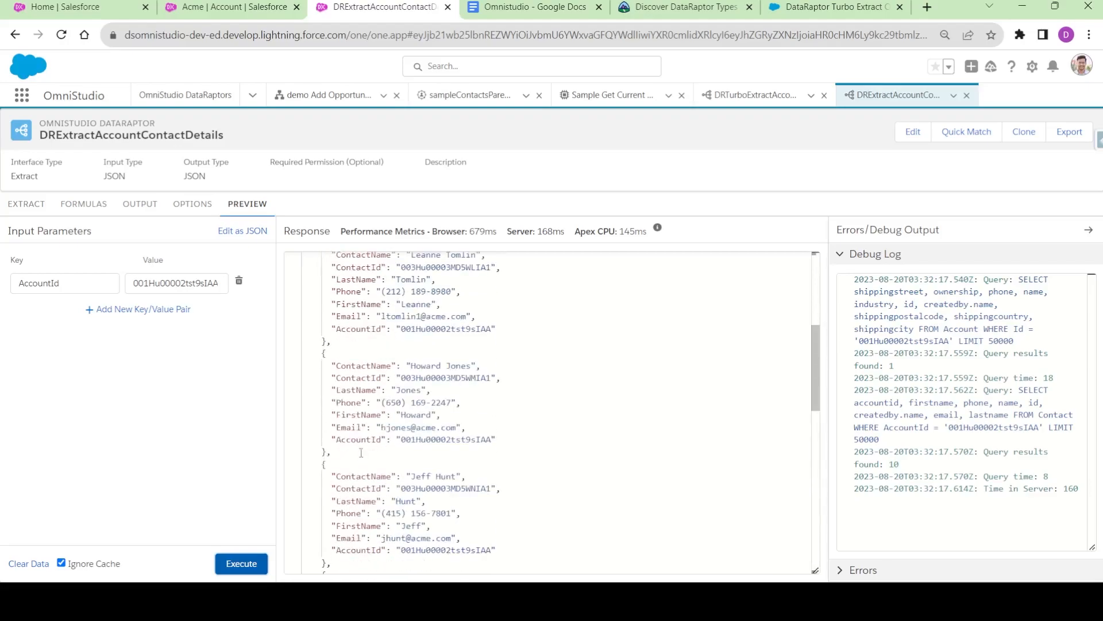
{"action": "scroll", "coordinate": [361, 455], "scroll_direction": "up", "scroll_amount": 5}
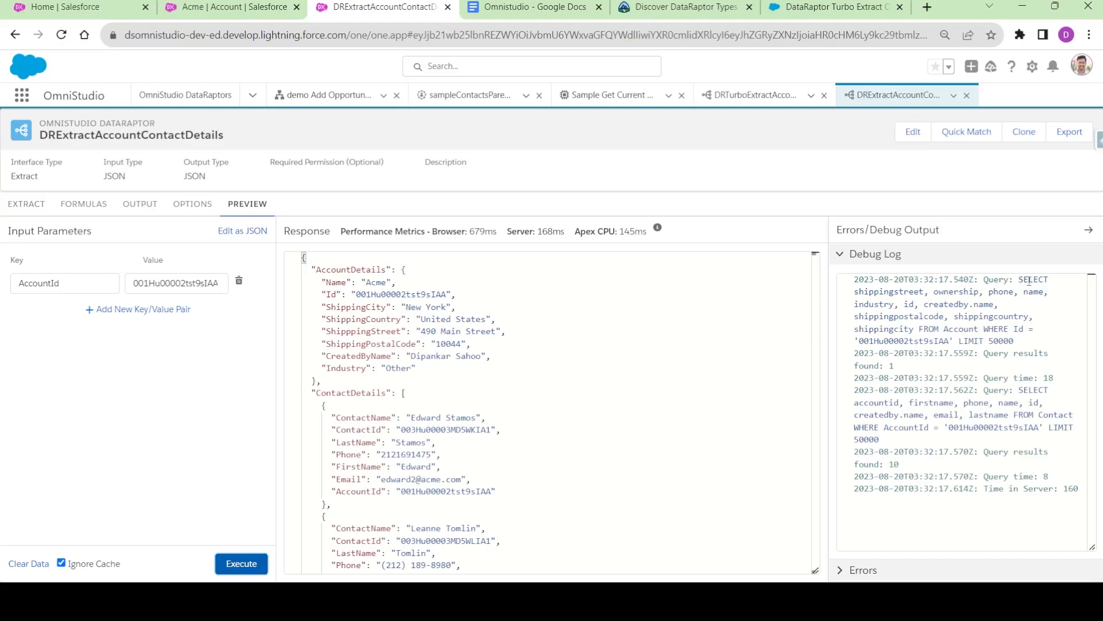
Step: Examine the Account and Contact queries, their AccountId filters and their result counts in the debug log
{"action": "left_click_drag", "start_coordinate": [1020, 279], "coordinate": [1014, 340]}
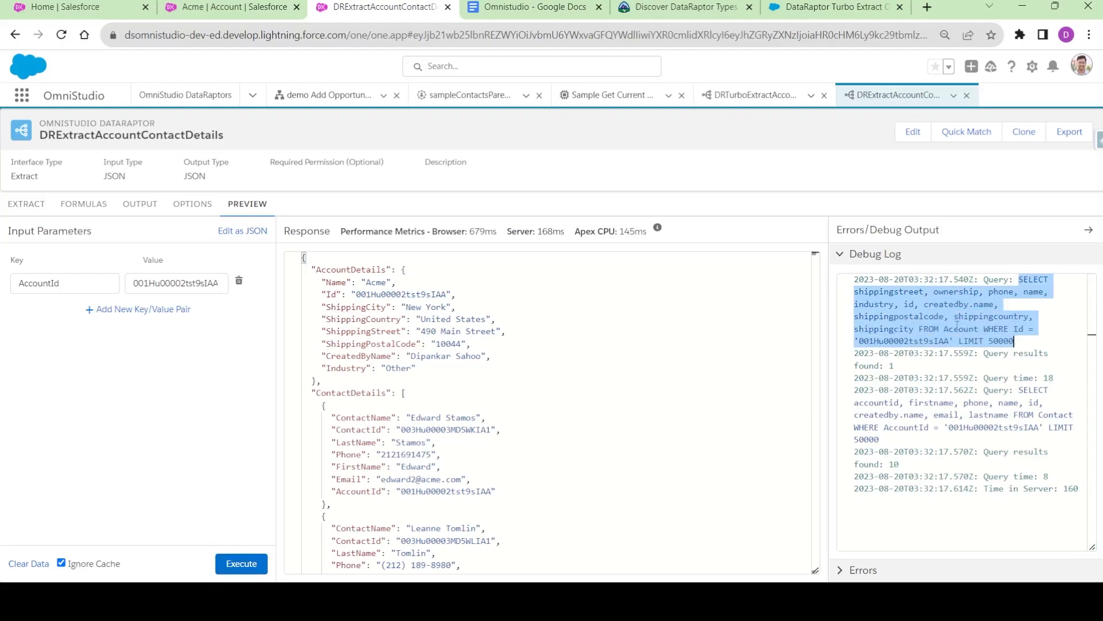
{"action": "double_click", "coordinate": [959, 328]}
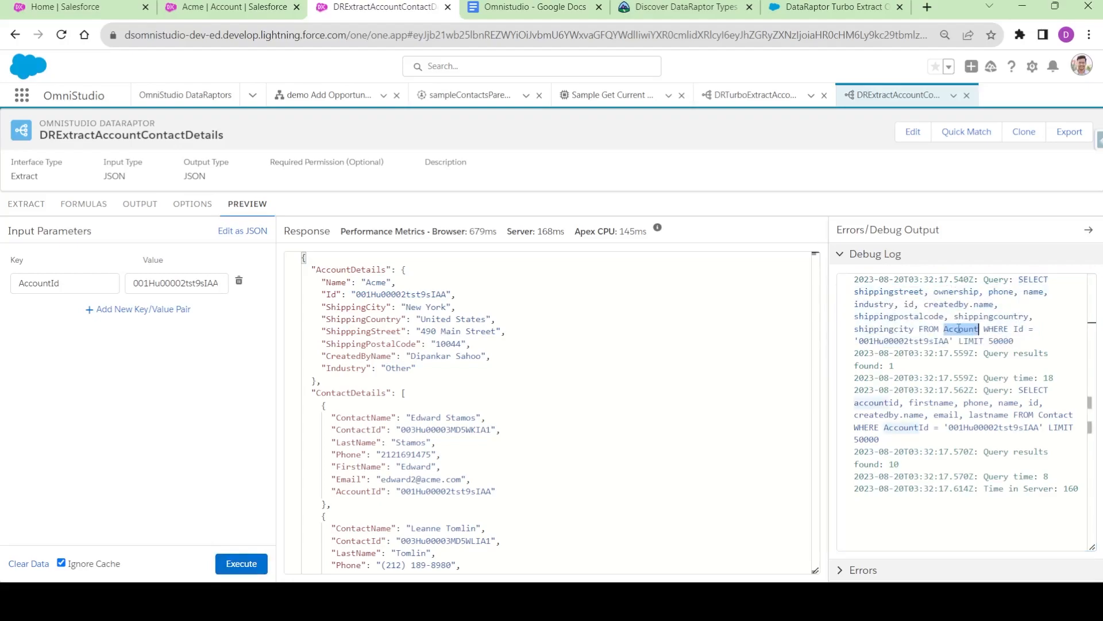
{"action": "double_click", "coordinate": [908, 341]}
{"action": "double_click", "coordinate": [175, 281]}
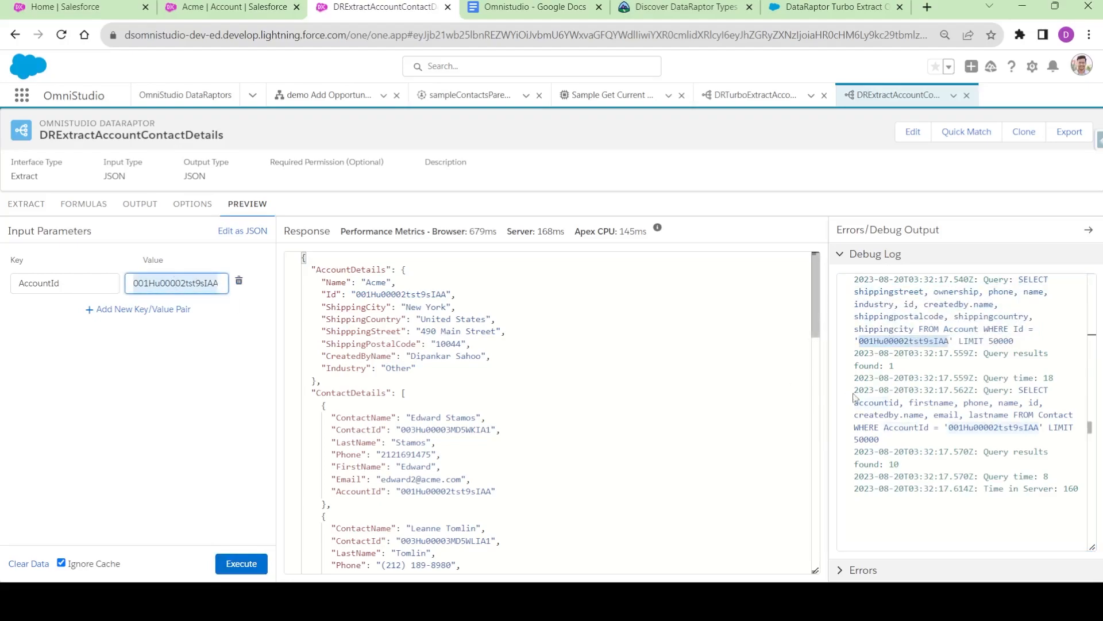
{"action": "double_click", "coordinate": [977, 427]}
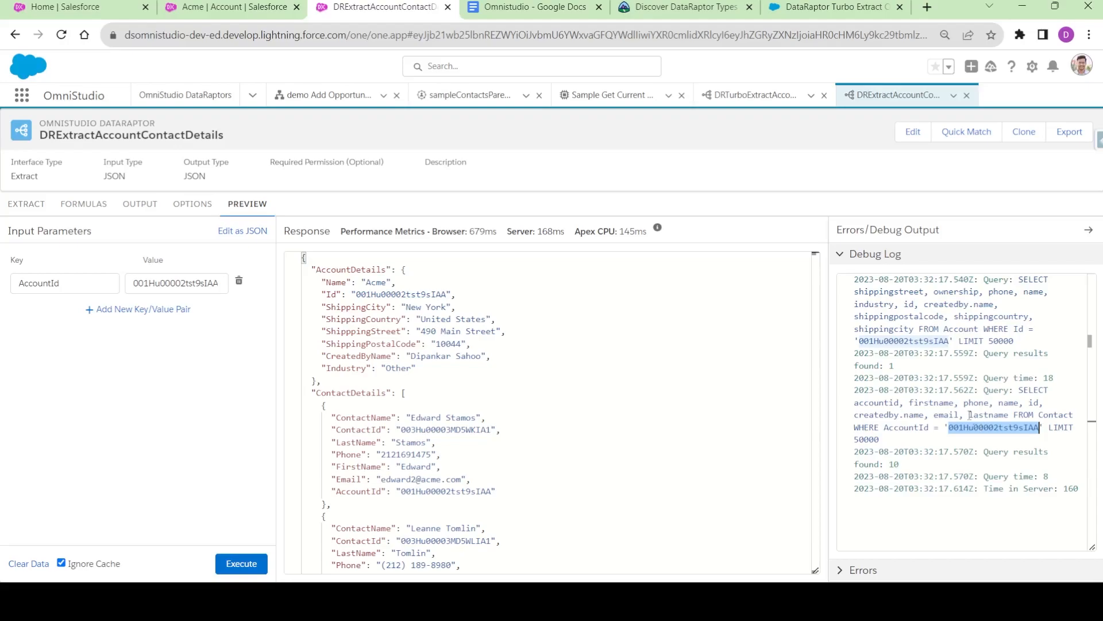
{"action": "double_click", "coordinate": [892, 365]}
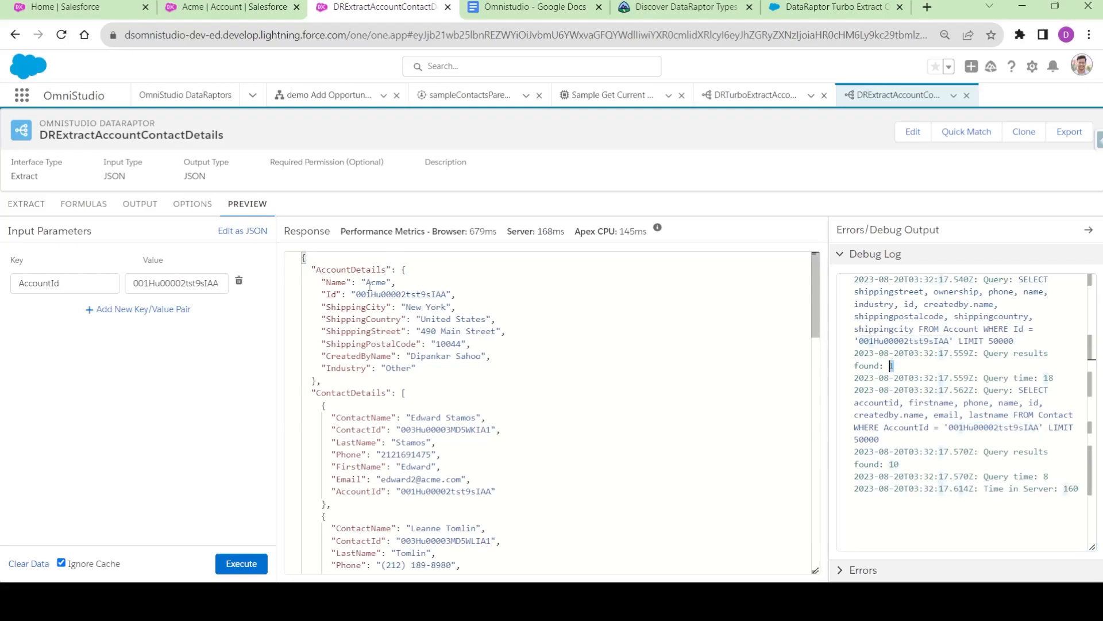
{"action": "left_click", "coordinate": [899, 464]}
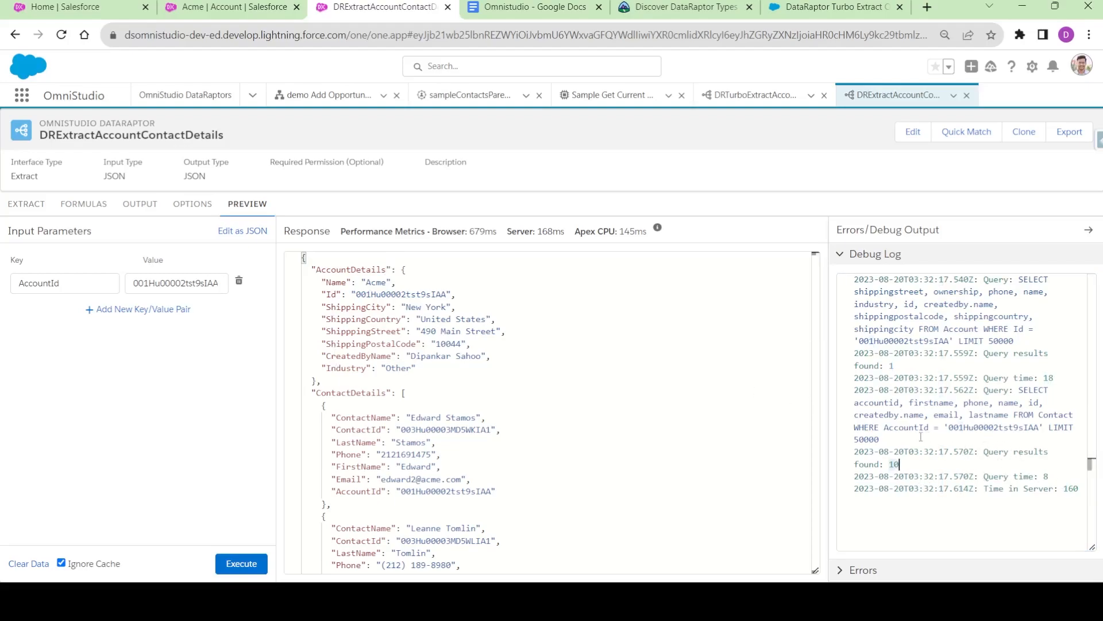
{"action": "double_click", "coordinate": [906, 464]}
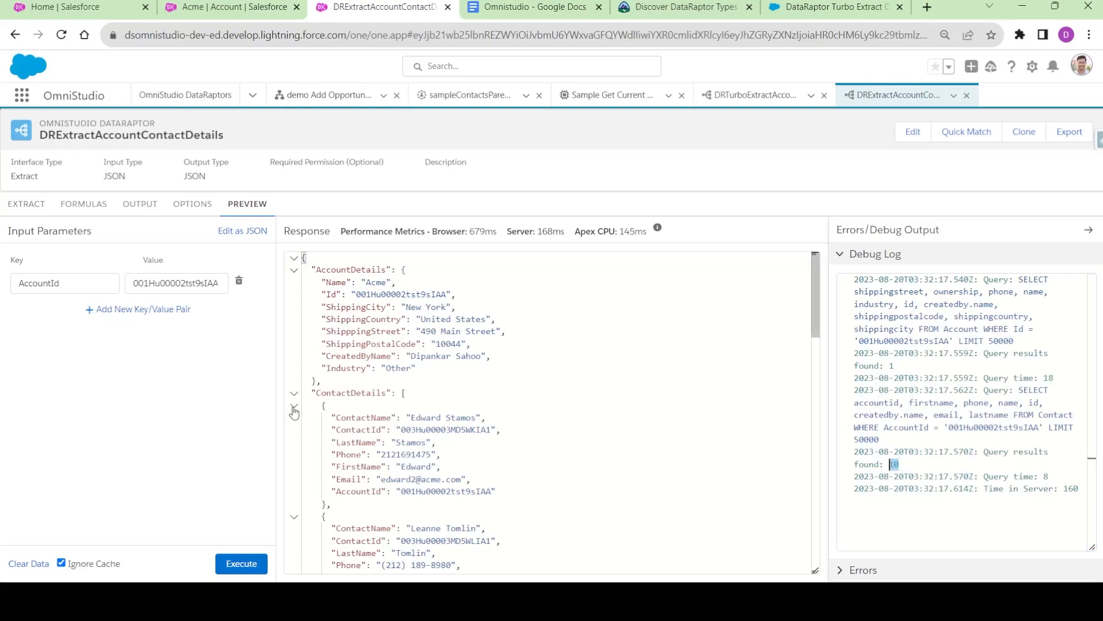
Step: Collapse every contact entry under ContactDetails in the preview response
{"action": "left_click", "coordinate": [293, 406]}
{"action": "left_click", "coordinate": [294, 430]}
{"action": "left_click", "coordinate": [294, 455]}
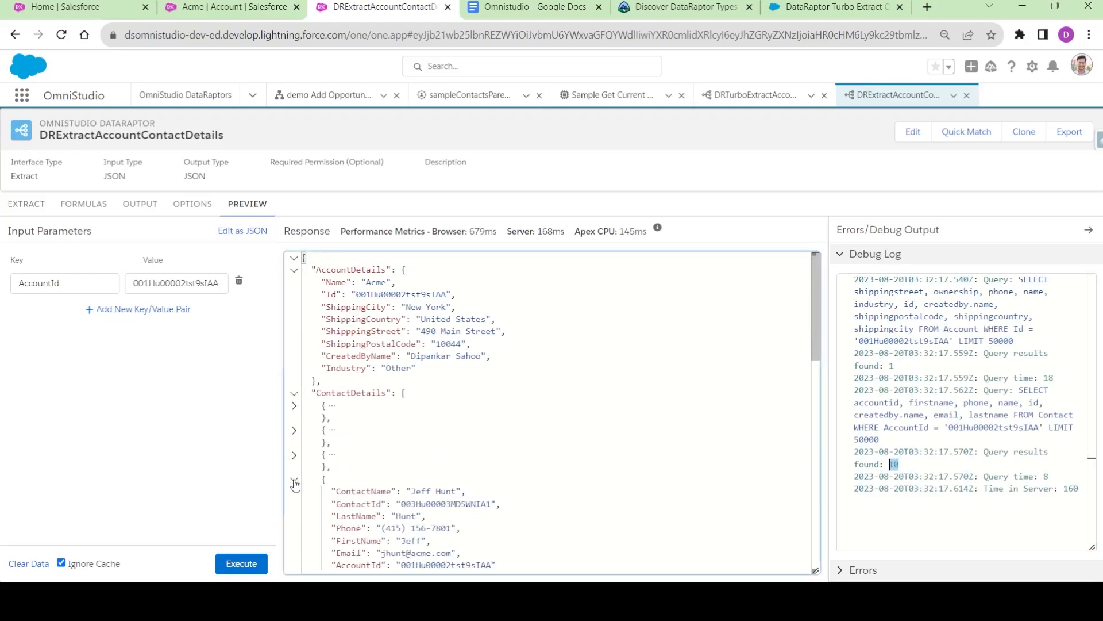
{"action": "left_click", "coordinate": [293, 479]}
{"action": "scroll", "coordinate": [322, 448], "scroll_direction": "down", "scroll_amount": 2}
{"action": "left_click", "coordinate": [294, 424]}
{"action": "left_click", "coordinate": [294, 448]}
{"action": "left_click", "coordinate": [294, 468]}
{"action": "scroll", "coordinate": [296, 448], "scroll_direction": "down", "scroll_amount": 2}
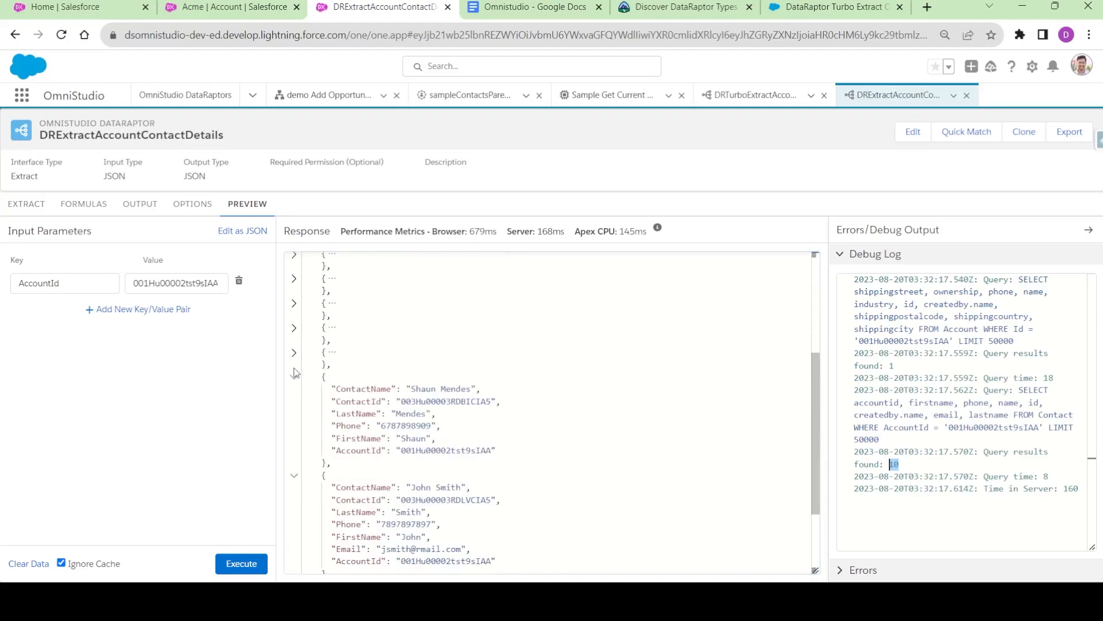
{"action": "left_click", "coordinate": [294, 402]}
{"action": "scroll", "coordinate": [293, 437], "scroll_direction": "down", "scroll_amount": 2}
{"action": "left_click", "coordinate": [294, 475]}
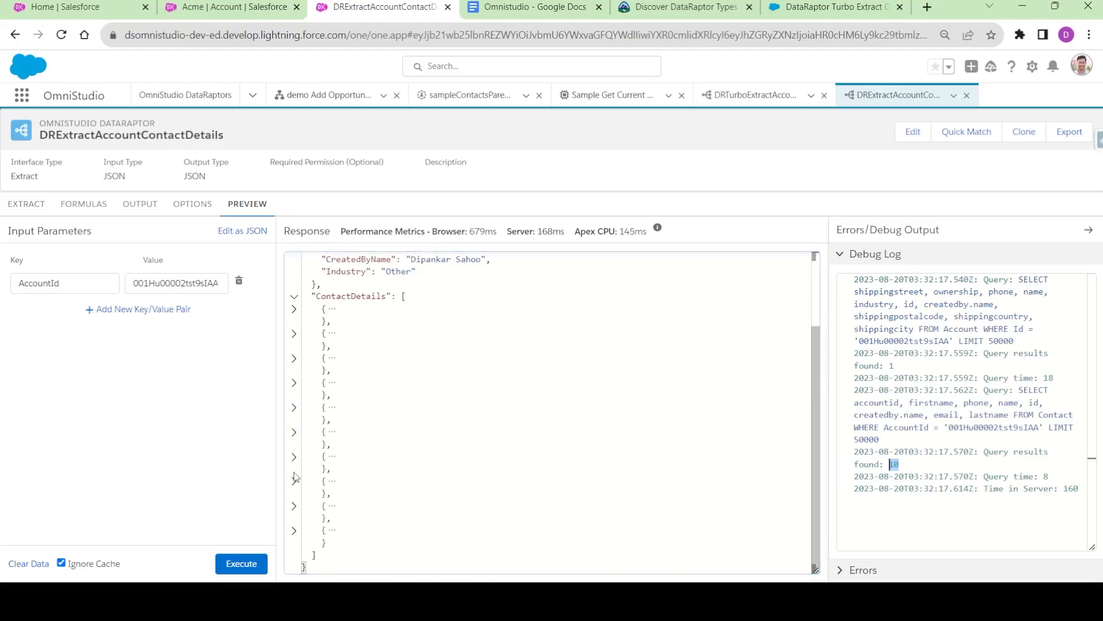
Step: Check the overall structure of the response and collapse its AccountDetails node
{"action": "scroll", "coordinate": [402, 441], "scroll_direction": "up", "scroll_amount": 3}
{"action": "scroll", "coordinate": [346, 433], "scroll_direction": "down", "scroll_amount": 2}
{"action": "scroll", "coordinate": [464, 323], "scroll_direction": "up", "scroll_amount": 2}
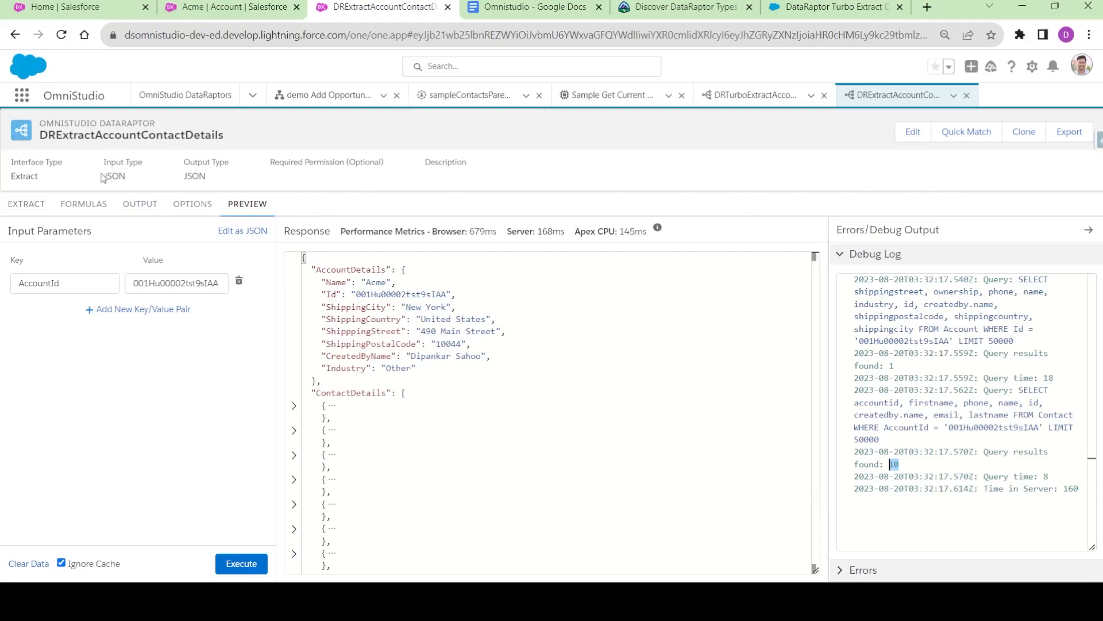
{"action": "left_click", "coordinate": [294, 270]}
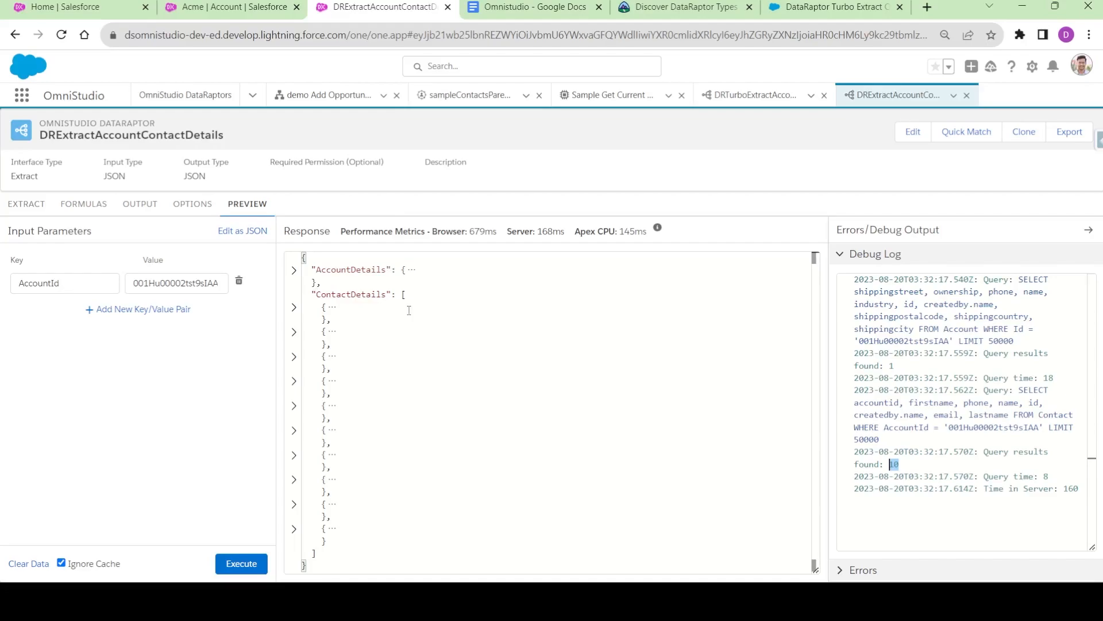
Step: Clone the DataRaptor under the name DRExtractAccountContactDetailsXML
{"action": "left_click", "coordinate": [1024, 132]}
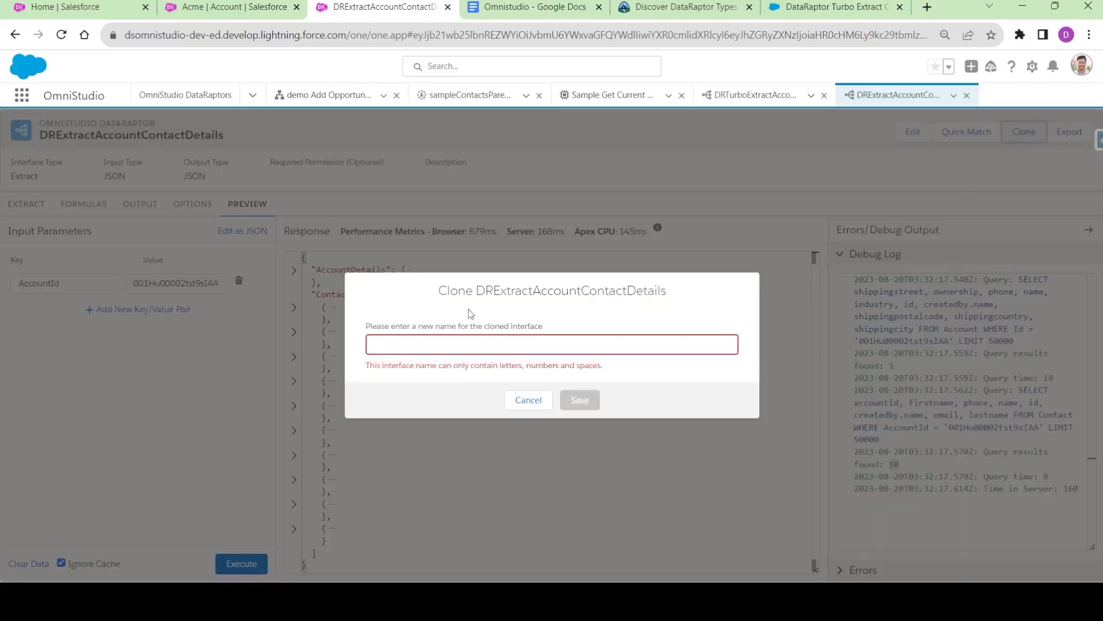
{"action": "left_click", "coordinate": [526, 400]}
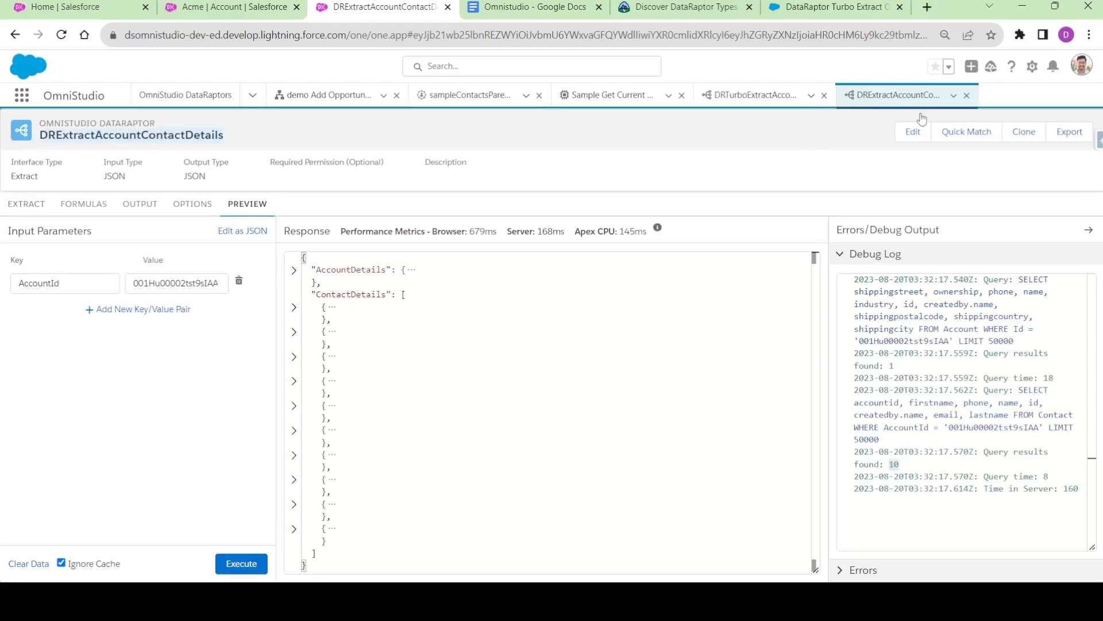
{"action": "left_click", "coordinate": [1024, 132]}
{"action": "left_click", "coordinate": [442, 346]}
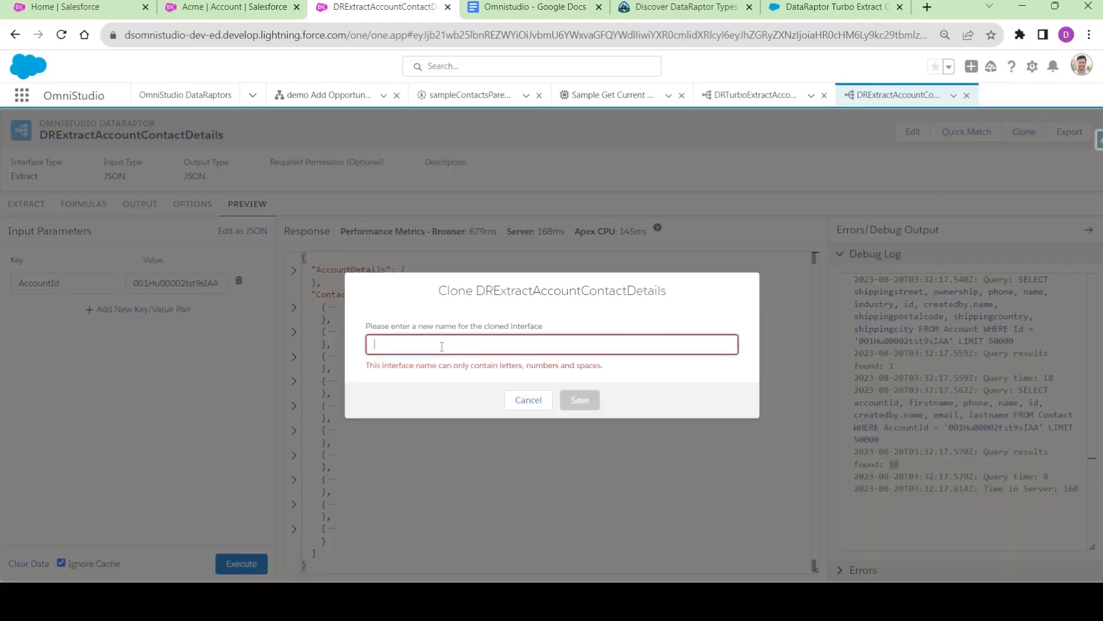
{"action": "type", "text": "DRExtractAccountContactDetails"}
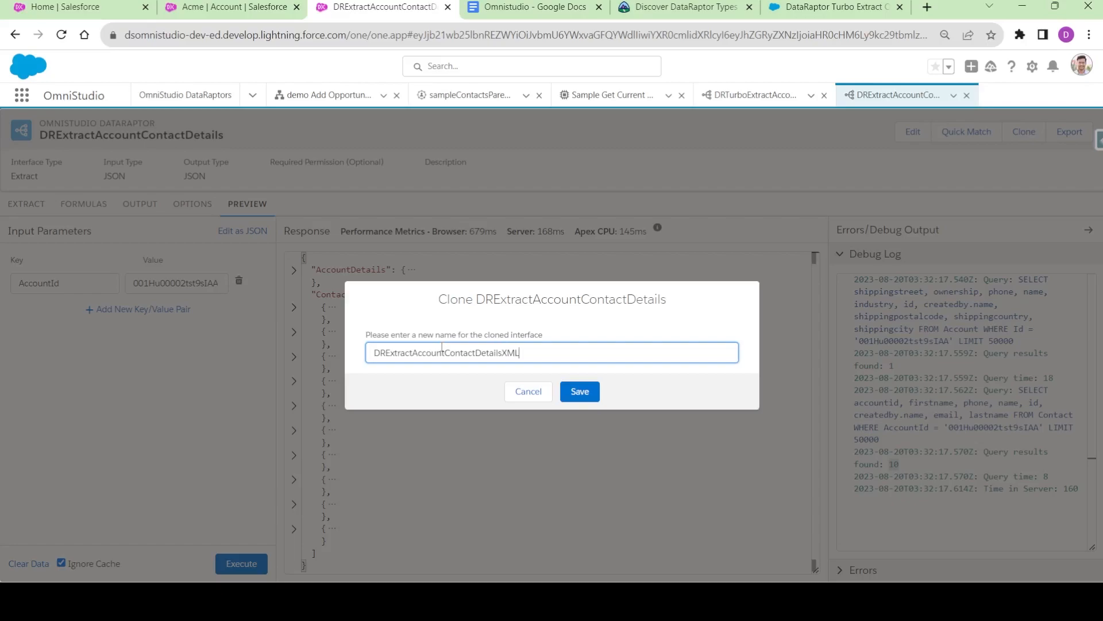
{"action": "left_click", "coordinate": [587, 393]}
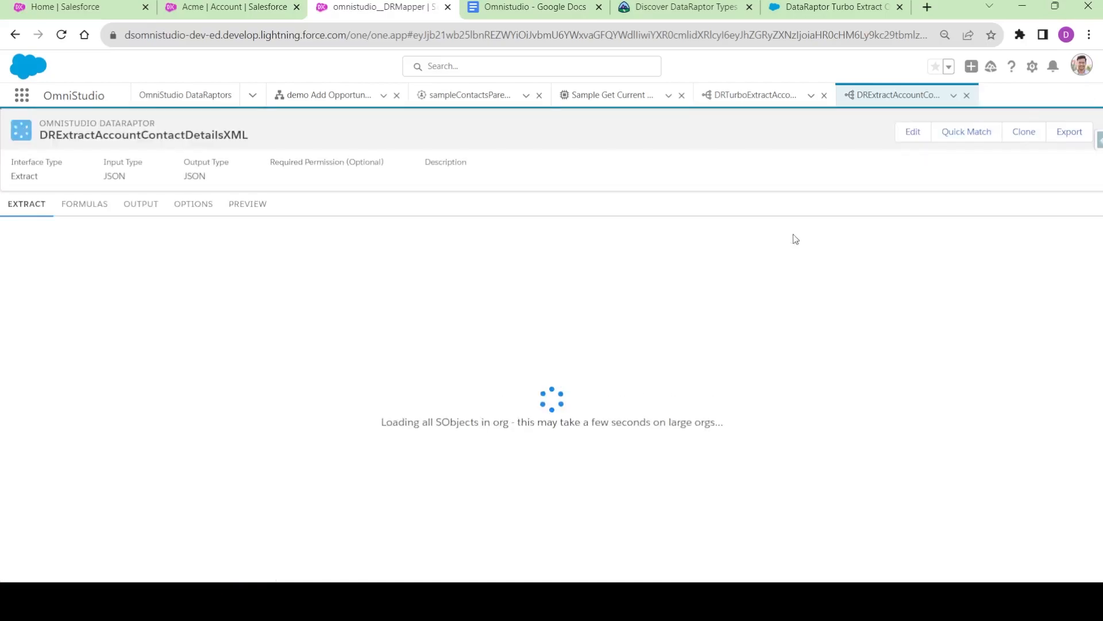
Step: Change the cloned DataRaptor's output type to XML and save its settings
{"action": "left_click", "coordinate": [913, 133]}
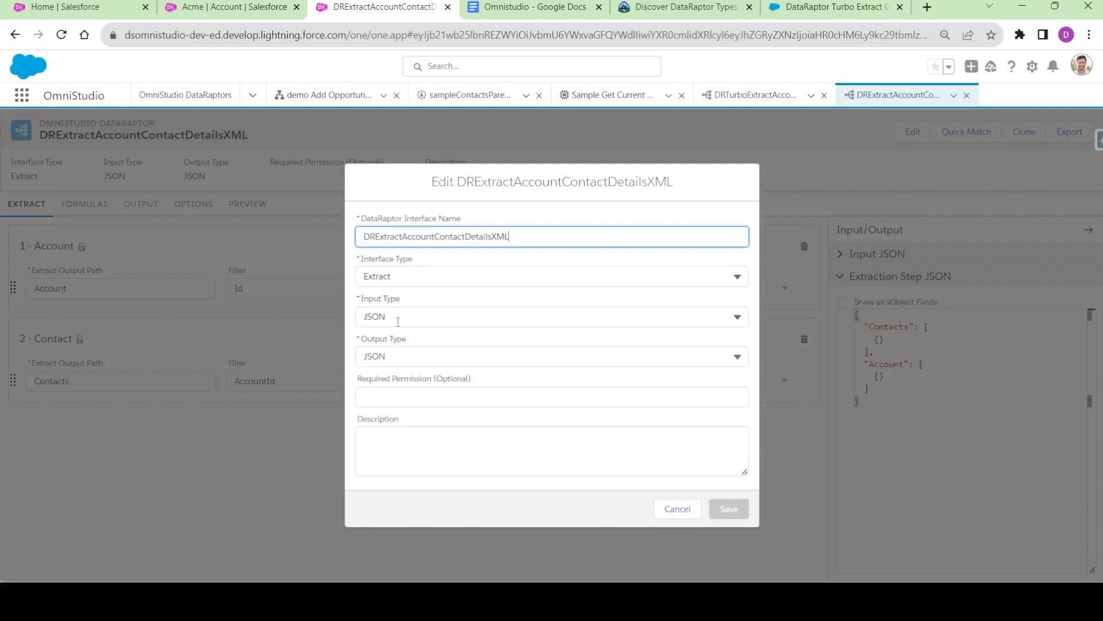
{"action": "left_click", "coordinate": [401, 355]}
{"action": "left_click", "coordinate": [431, 411]}
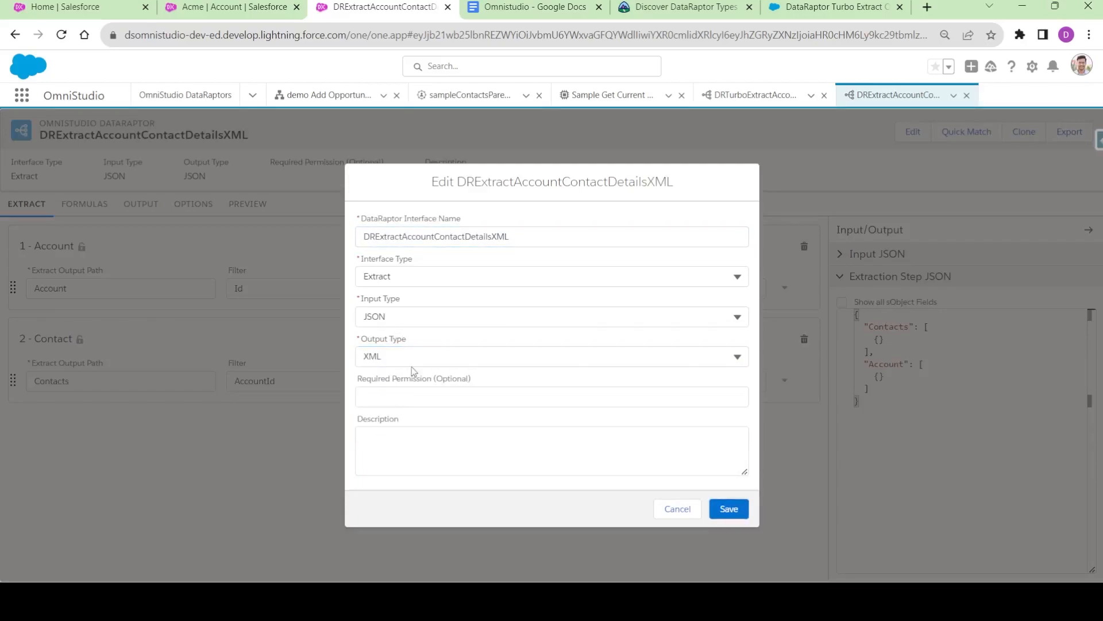
{"action": "left_click", "coordinate": [729, 509]}
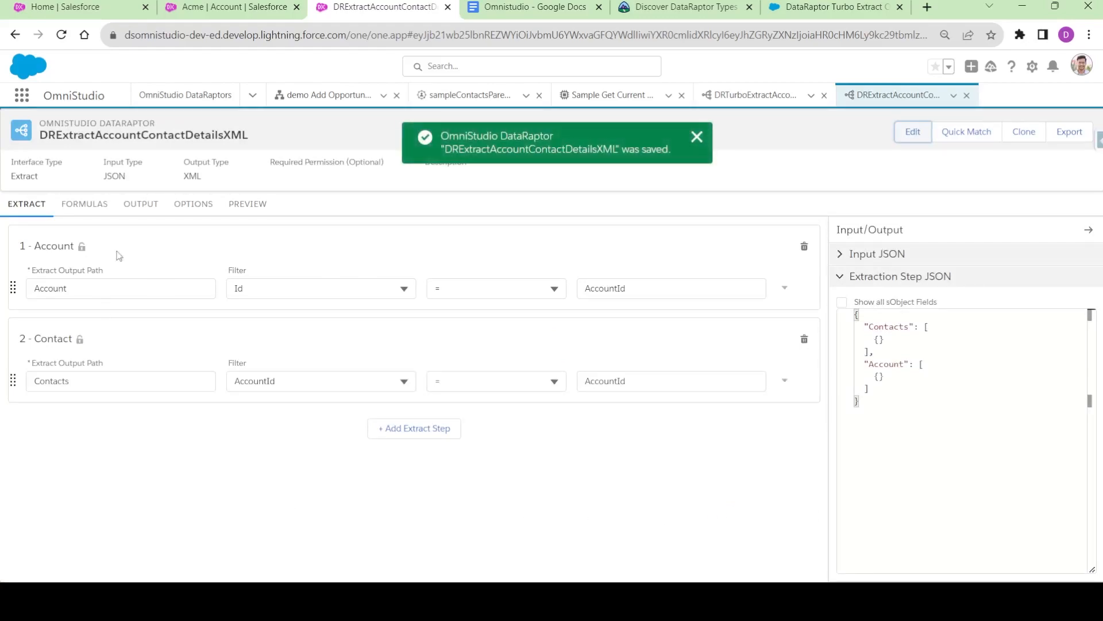
Step: Copy the entire current XML output of the DataRaptor into its expected XML output
{"action": "left_click", "coordinate": [248, 210]}
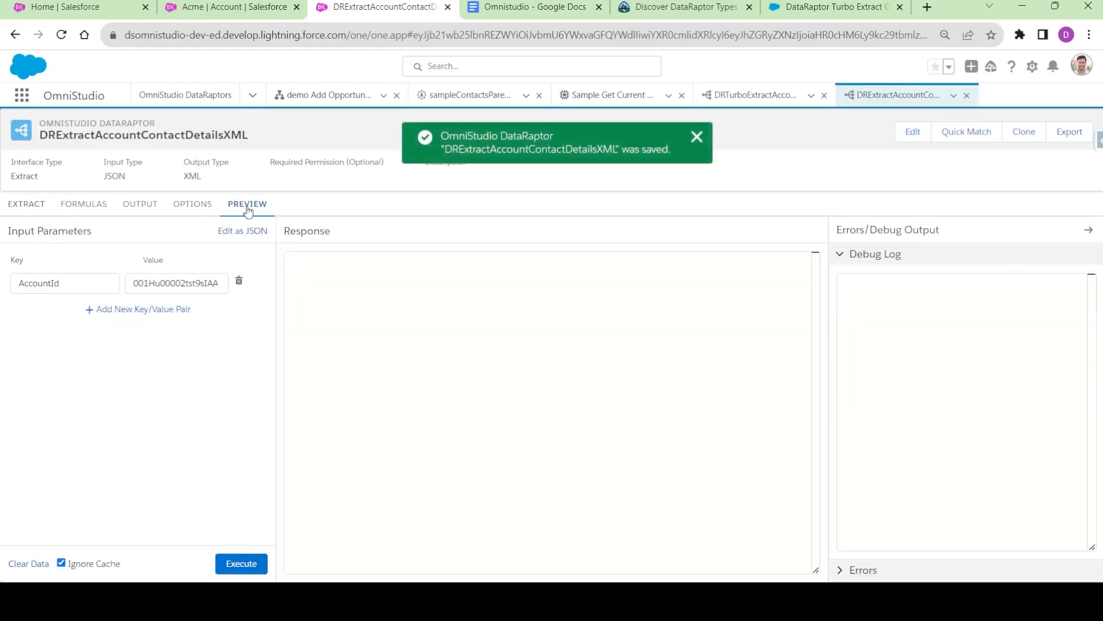
{"action": "left_click", "coordinate": [140, 213]}
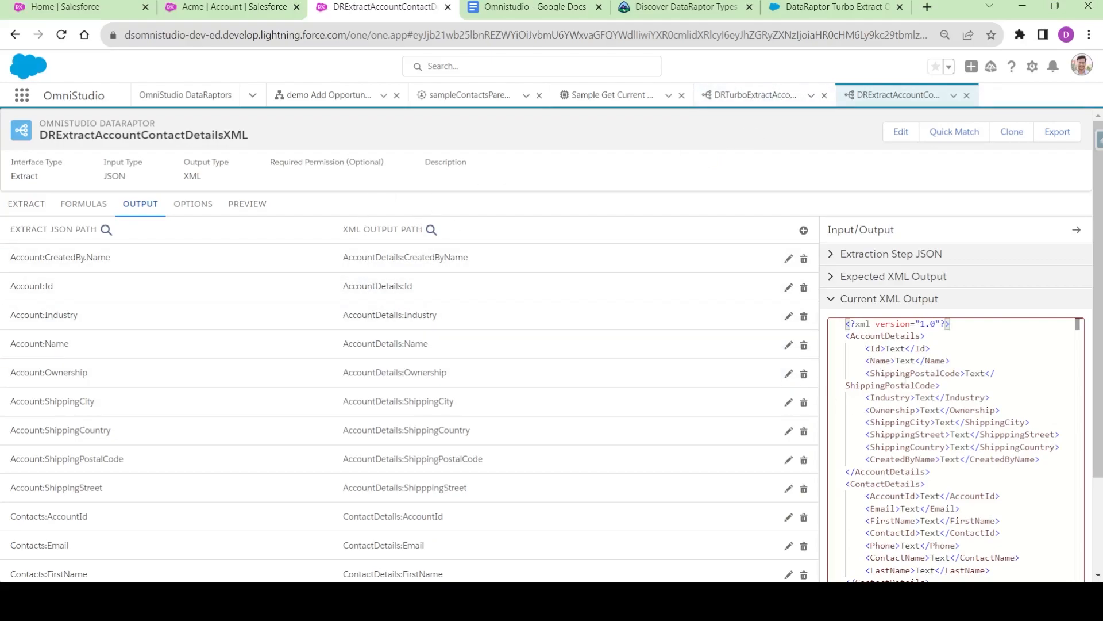
{"action": "scroll", "coordinate": [943, 460], "scroll_direction": "down", "scroll_amount": 2}
{"action": "left_click", "coordinate": [942, 460]}
{"action": "left_click_drag", "start_coordinate": [941, 464], "coordinate": [846, 217]}
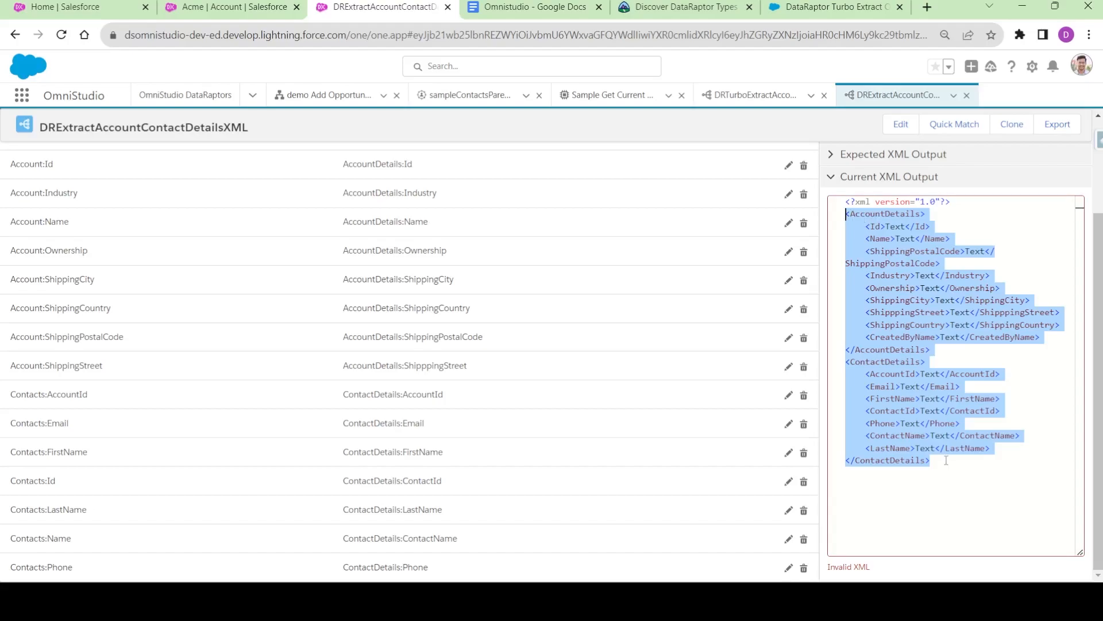
{"action": "left_click_drag", "start_coordinate": [944, 476], "coordinate": [833, 208]}
{"action": "key", "text": "ctrl+c"}
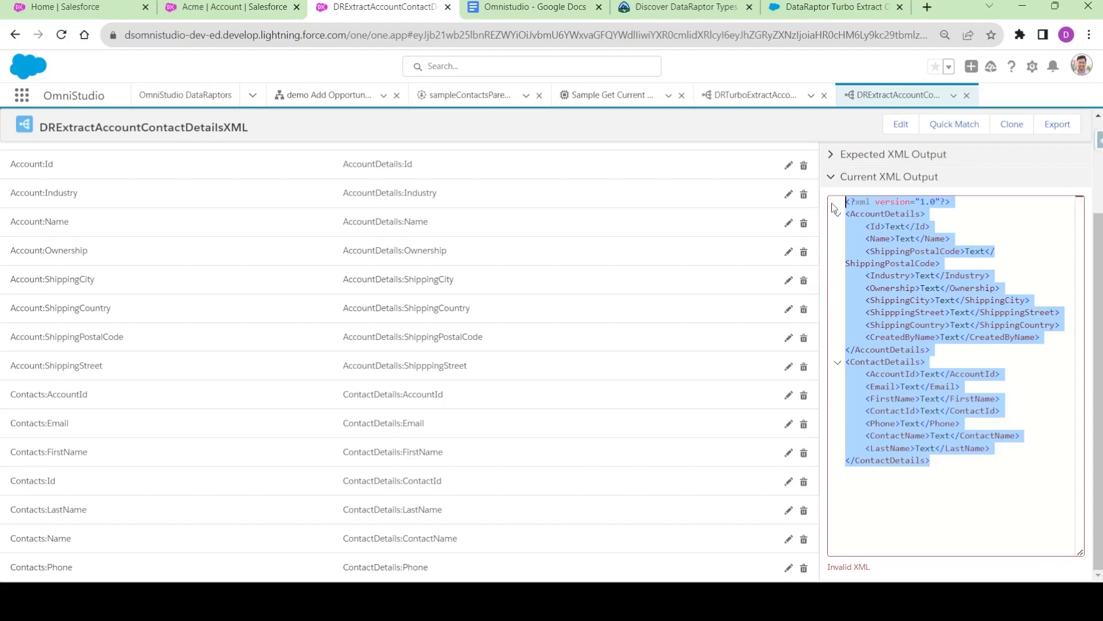
{"action": "left_click", "coordinate": [862, 156]}
{"action": "left_click", "coordinate": [869, 190]}
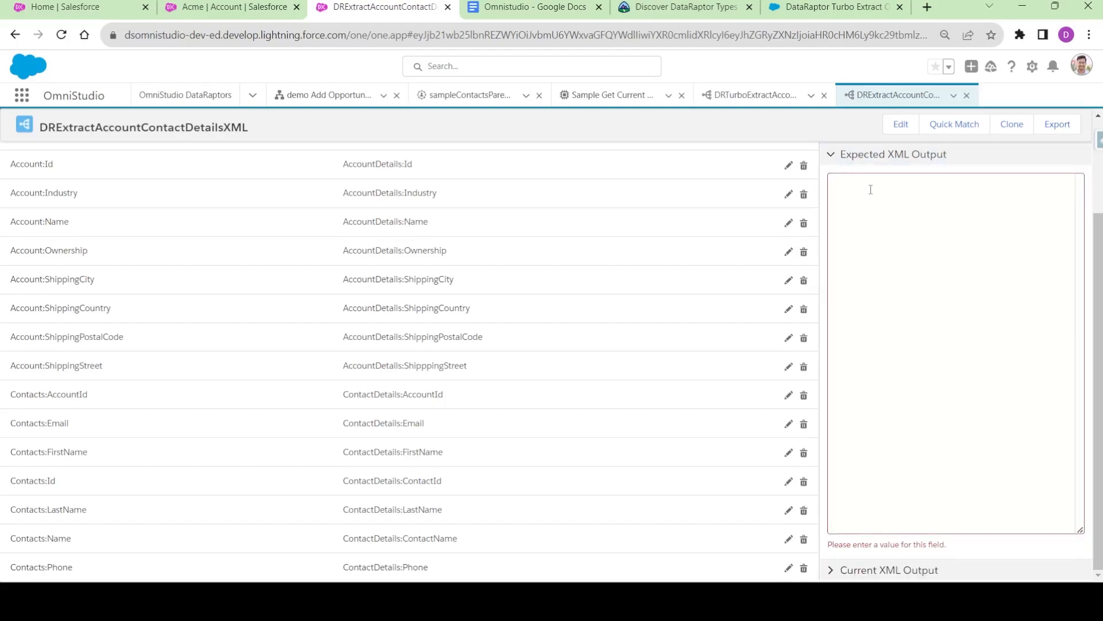
{"action": "key", "text": "ctrl+v"}
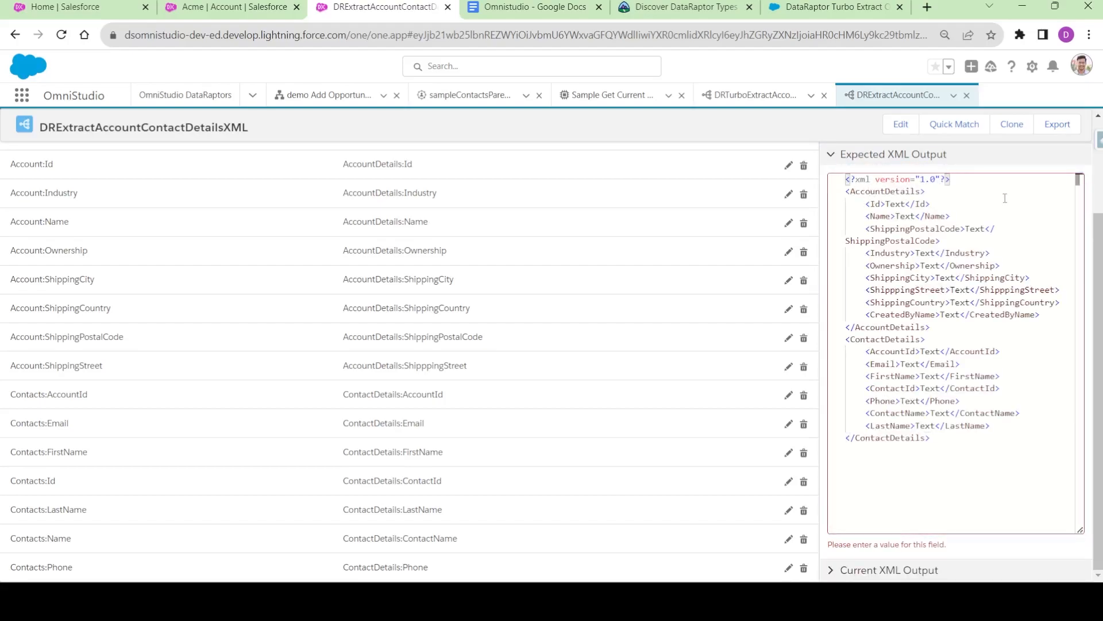
Step: Wrap AccountDetails and ContactDetails in the expected XML in an AllData root element, with opening and closing tags
{"action": "key", "text": "Return"}
{"action": "type", "text": "<"}
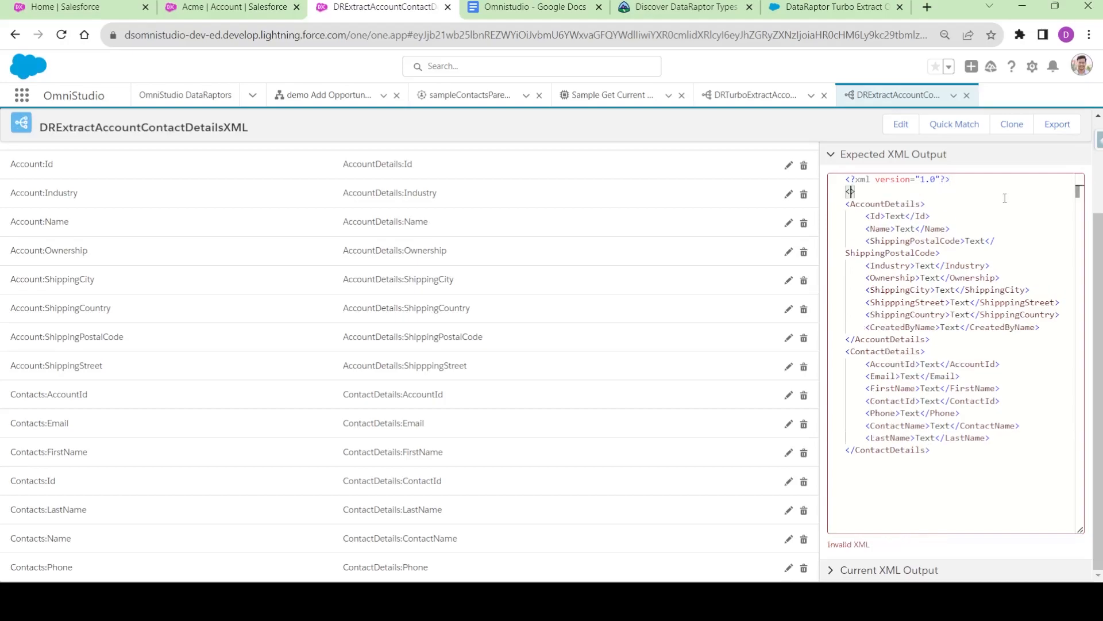
{"action": "type", "text": "AllData"}
{"action": "left_click_drag", "start_coordinate": [896, 192], "coordinate": [825, 198]}
{"action": "key", "text": "ctrl+c"}
{"action": "left_click", "coordinate": [943, 455]}
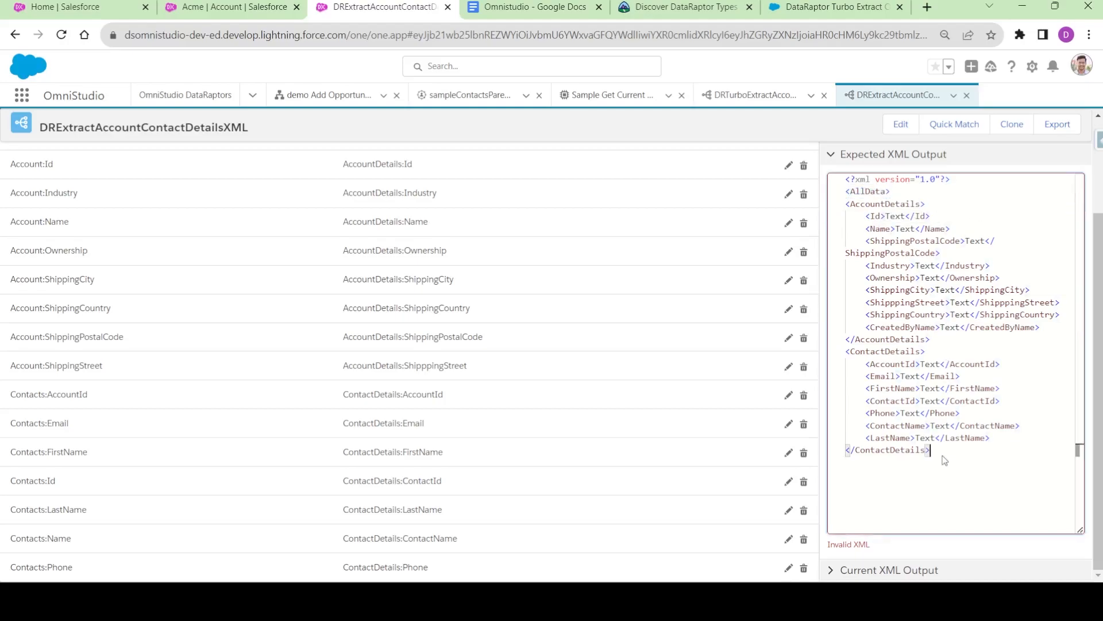
{"action": "key", "text": "Return"}
{"action": "key", "text": "ctrl+v"}
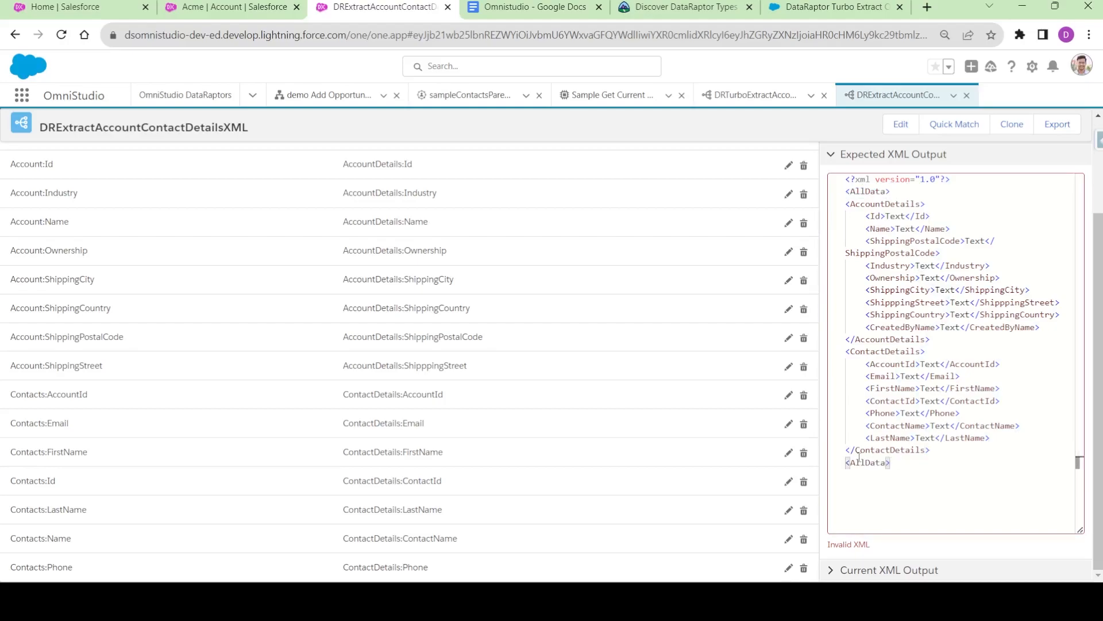
{"action": "left_click", "coordinate": [851, 462]}
{"action": "type", "text": "/"}
{"action": "left_click", "coordinate": [937, 460]}
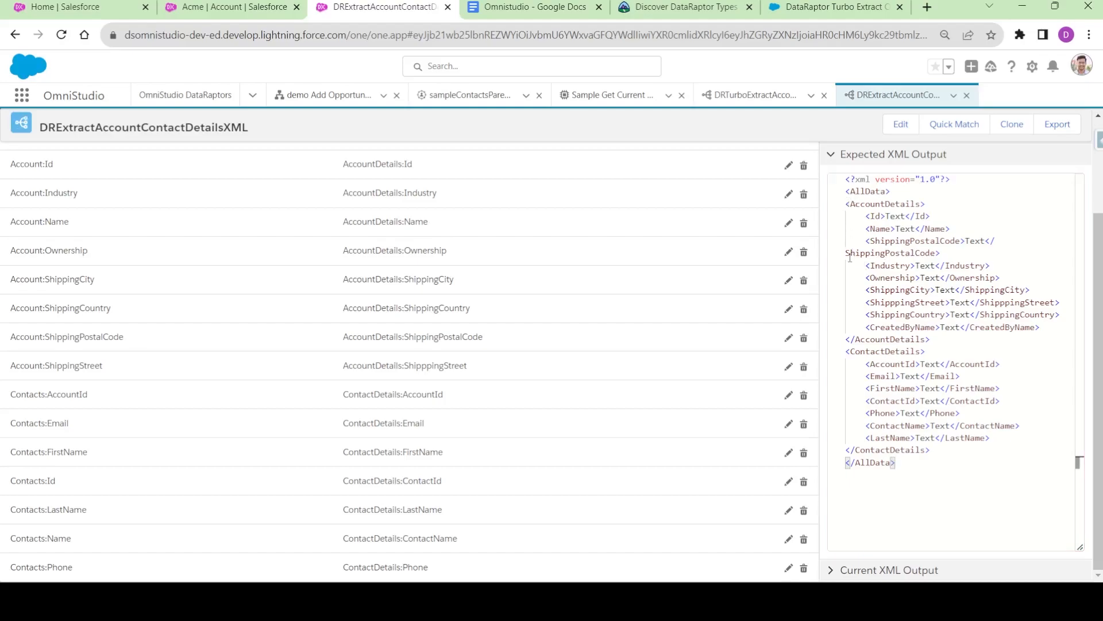
Step: Nest all the contact fields of the expected XML inside a Contact element within ContactDetails
{"action": "double_click", "coordinate": [869, 352]}
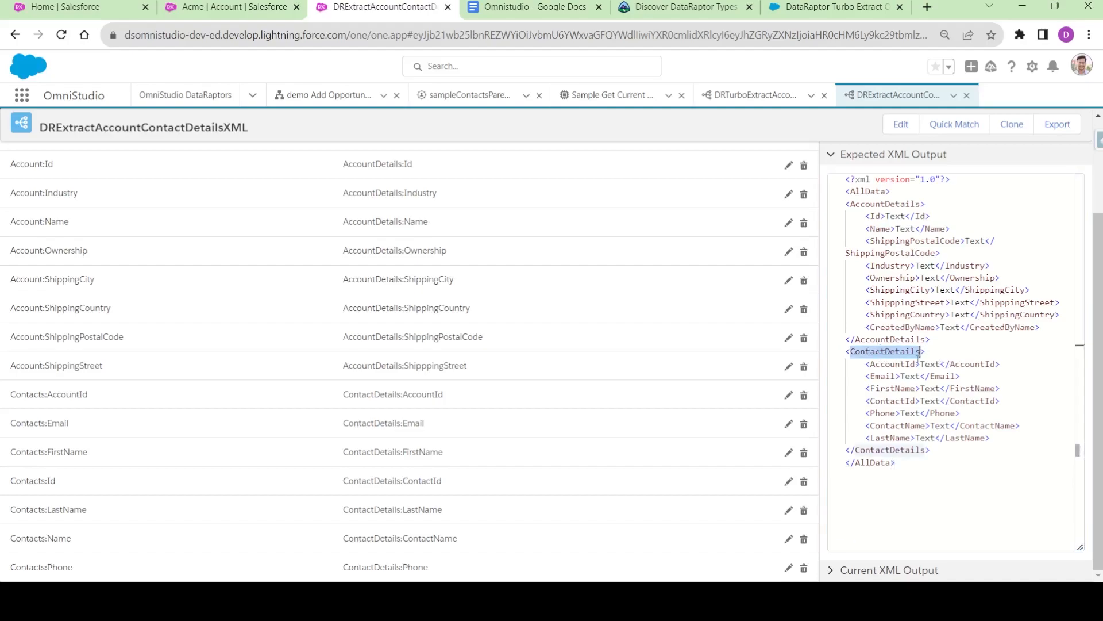
{"action": "left_click", "coordinate": [937, 353]}
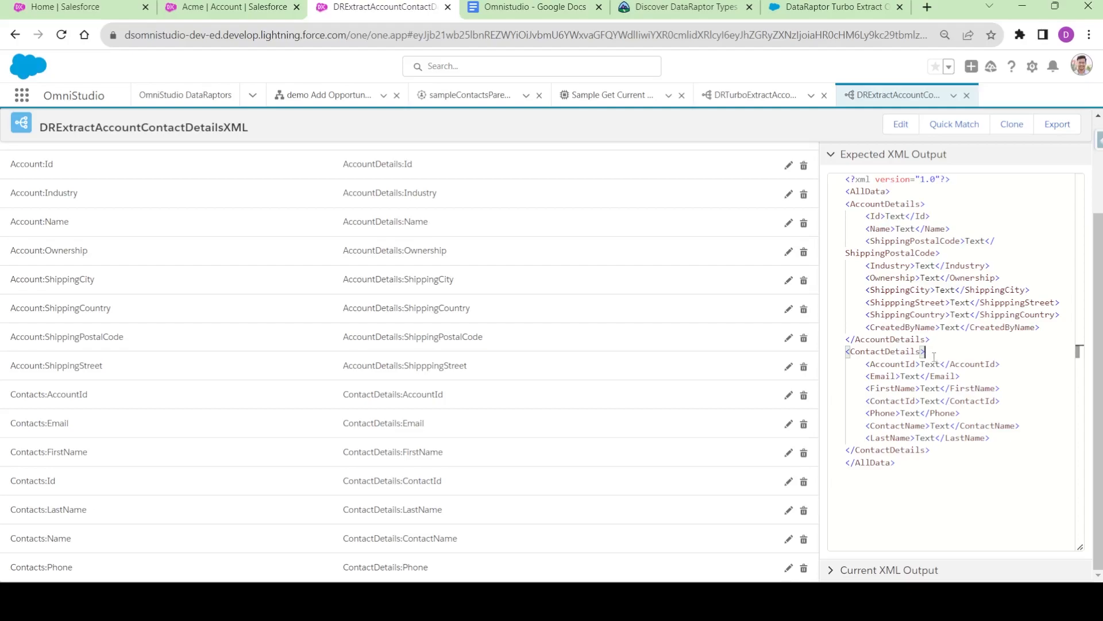
{"action": "double_click", "coordinate": [882, 353]}
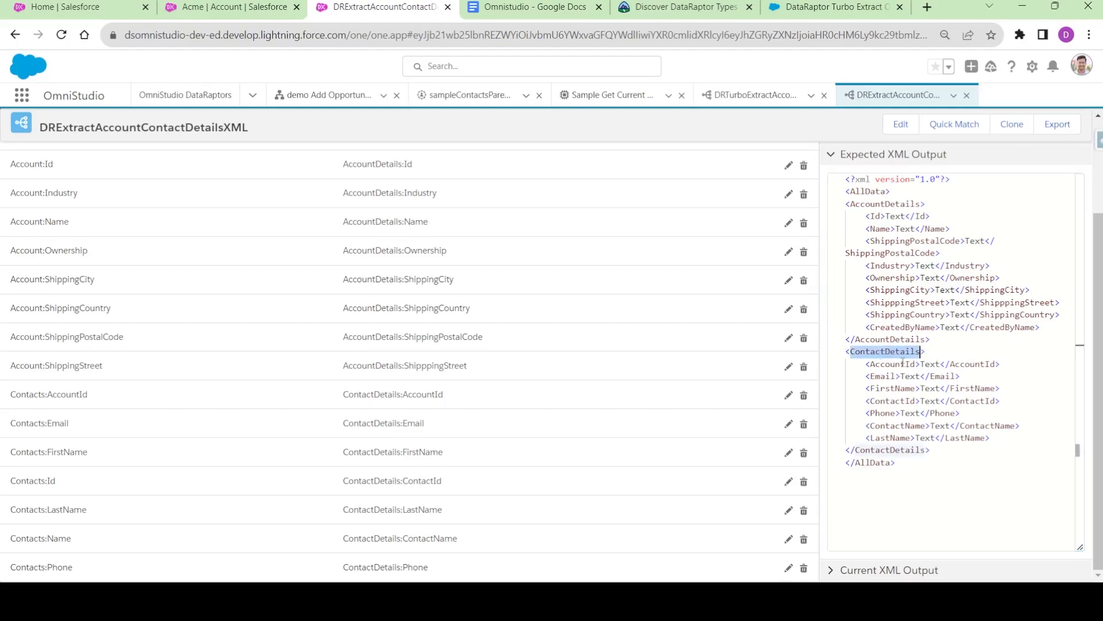
{"action": "left_click_drag", "start_coordinate": [865, 364], "coordinate": [1019, 435]}
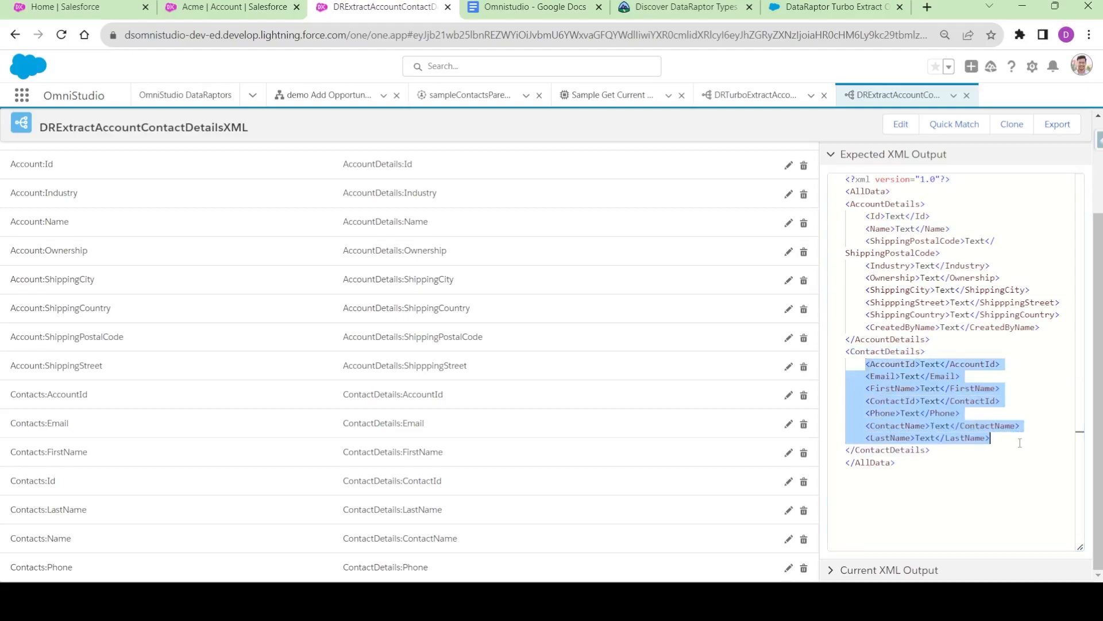
{"action": "key", "text": "BackSpace"}
{"action": "type", "text": "<Contact>"}
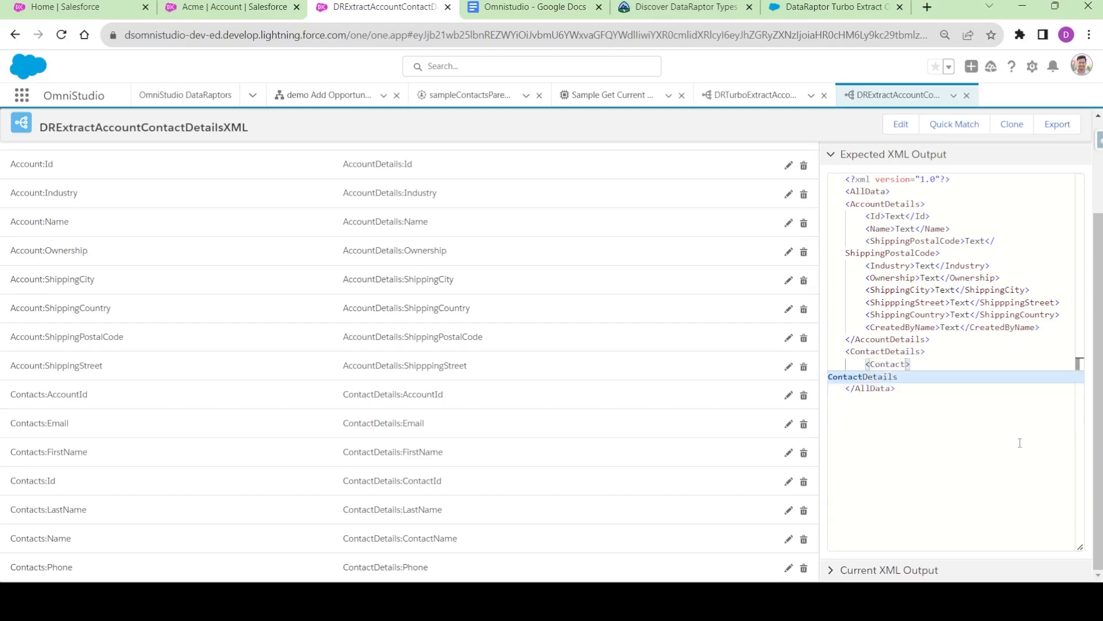
{"action": "type", "text": "</"}
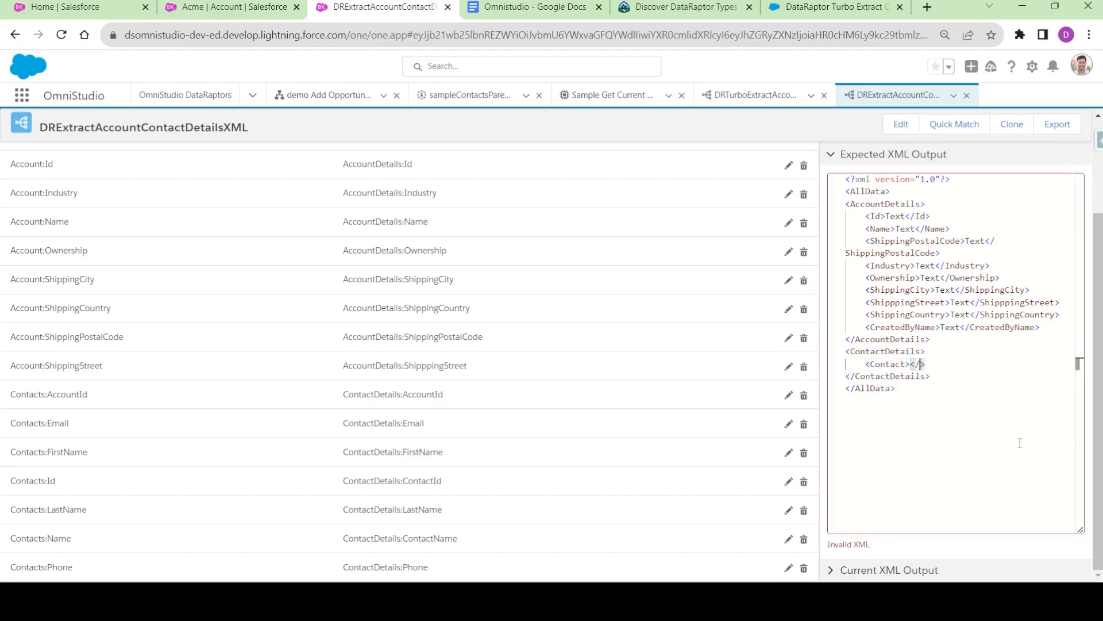
{"action": "type", "text": "Contact>"}
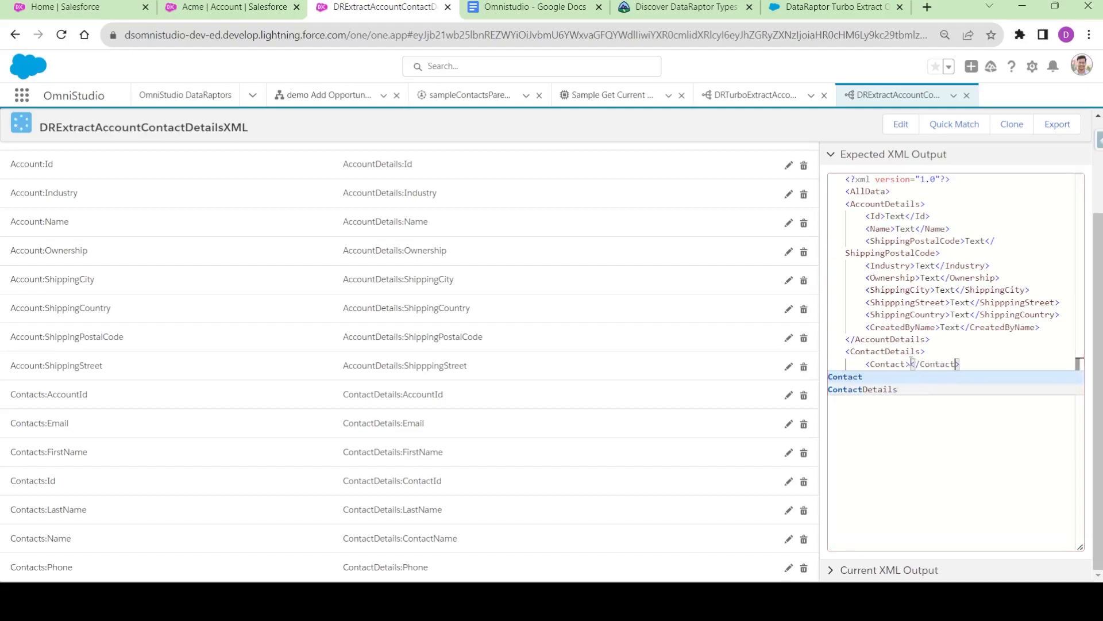
{"action": "left_click", "coordinate": [911, 364]}
{"action": "key", "text": "Return"}
{"action": "left_click", "coordinate": [923, 365]}
{"action": "key", "text": "Return"}
{"action": "key", "text": "ctrl+v"}
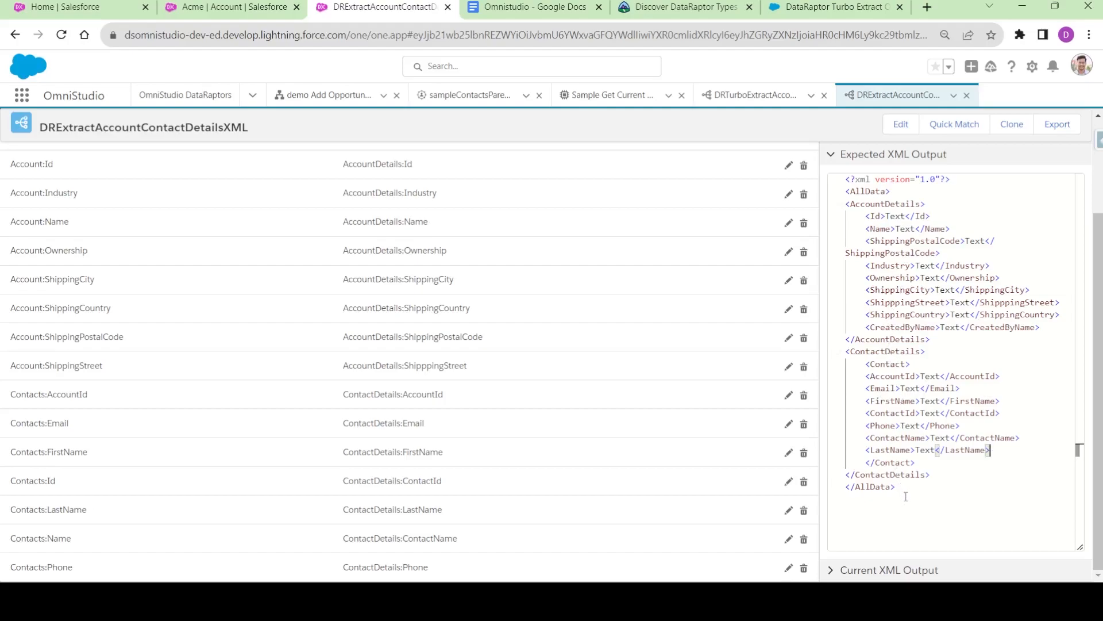
{"action": "left_click_drag", "start_coordinate": [903, 492], "coordinate": [838, 200]}
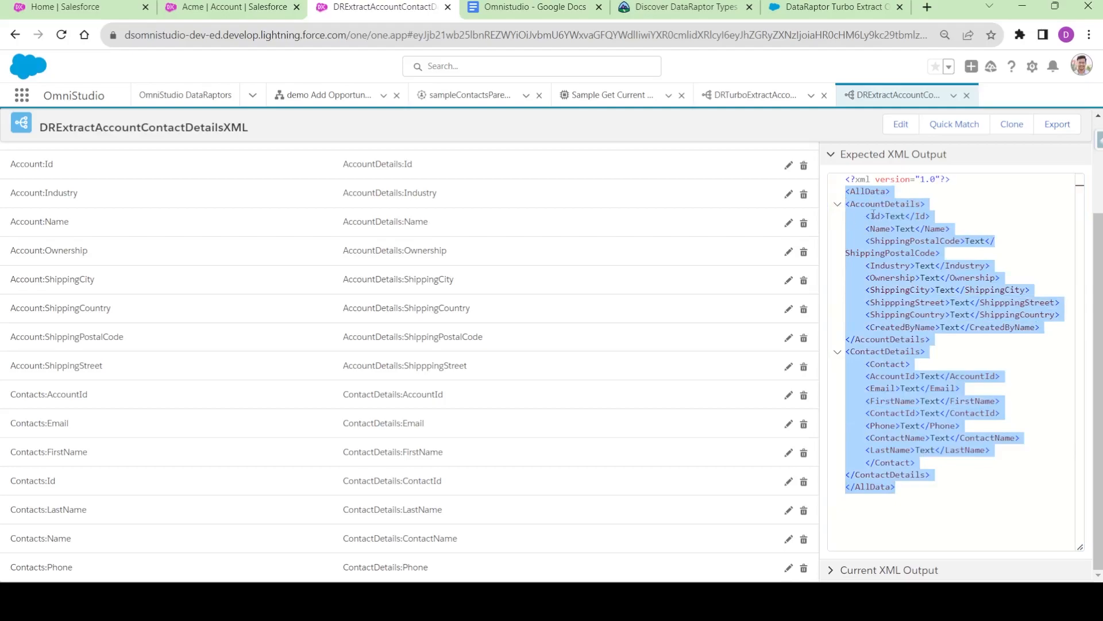
Step: Open Quick Match and remove all existing matched mappings
{"action": "left_click", "coordinate": [954, 125]}
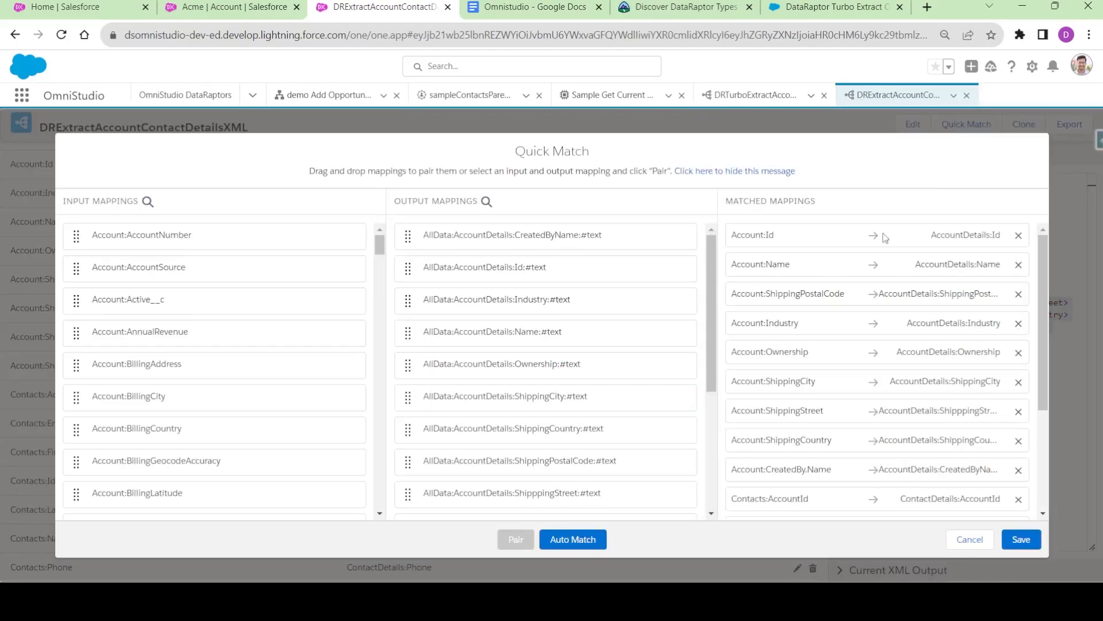
{"action": "scroll", "coordinate": [594, 292], "scroll_direction": "down", "scroll_amount": 4}
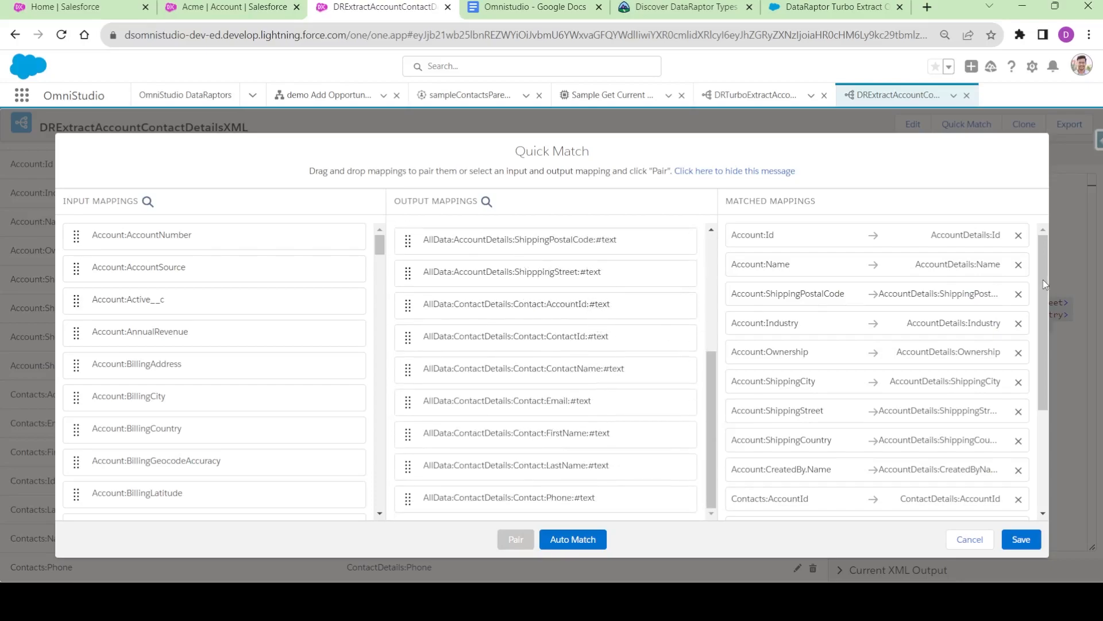
{"action": "scroll", "coordinate": [1017, 242], "scroll_direction": "down", "scroll_amount": 4}
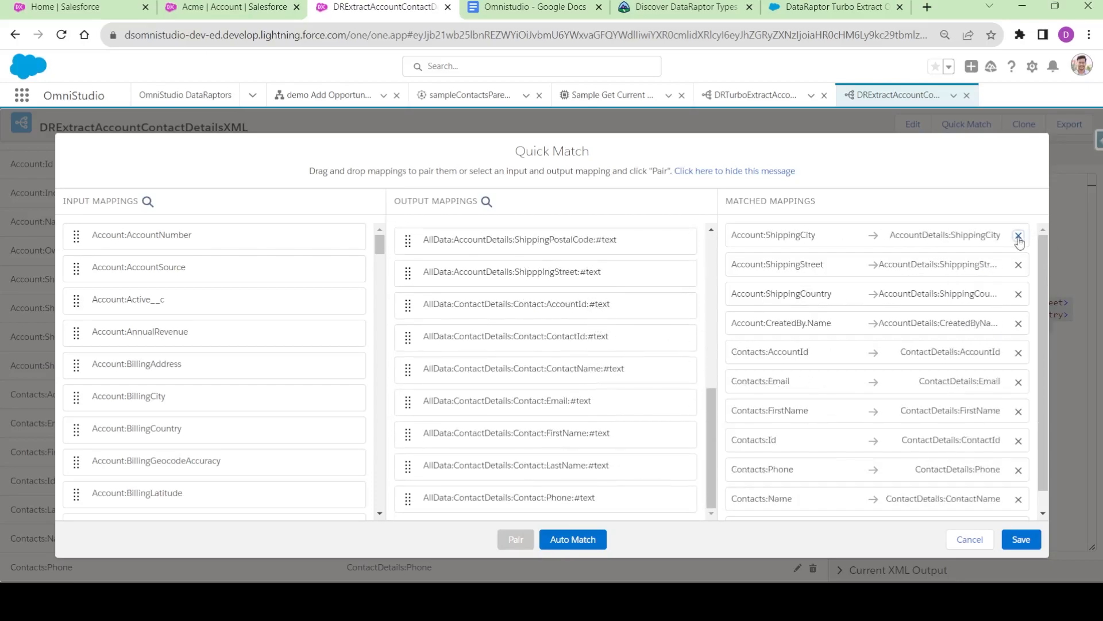
{"action": "left_click", "coordinate": [1031, 236]}
{"action": "double_click", "coordinate": [1030, 236]}
{"action": "double_click", "coordinate": [1031, 236]}
{"action": "triple_click", "coordinate": [1030, 235]}
{"action": "double_click", "coordinate": [1030, 236]}
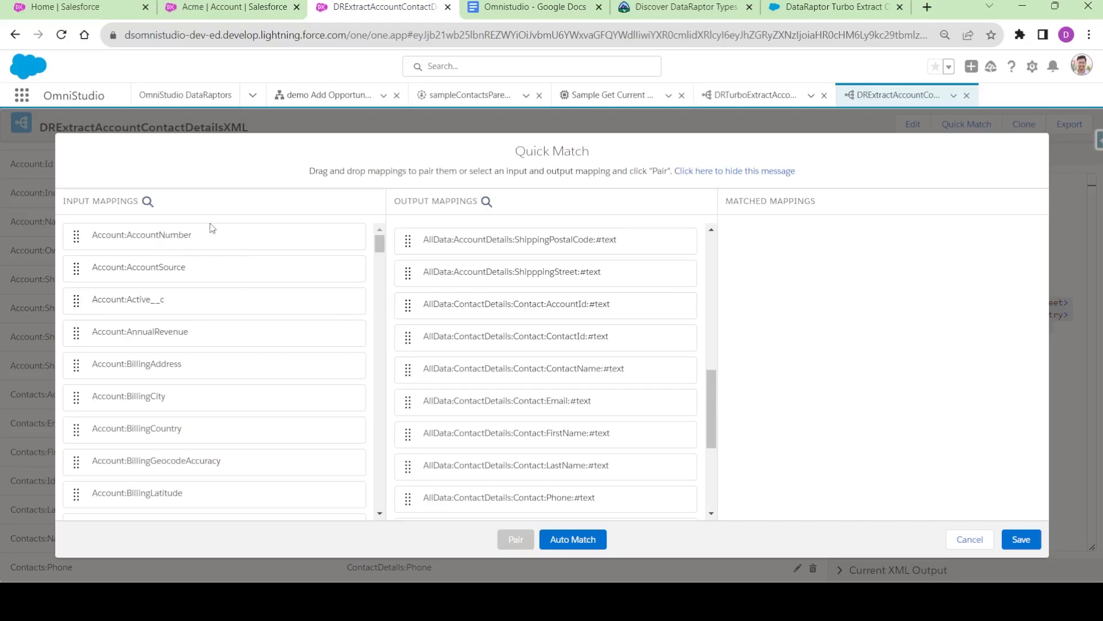
Step: Filter the input mappings by Shipp and pair Account ShippingPostalCode, ShippingStreet, ShippingCountry and ShippingCity with their AllData:AccountDetails outputs
{"action": "left_click", "coordinate": [146, 203]}
{"action": "type", "text": "Shipp"}
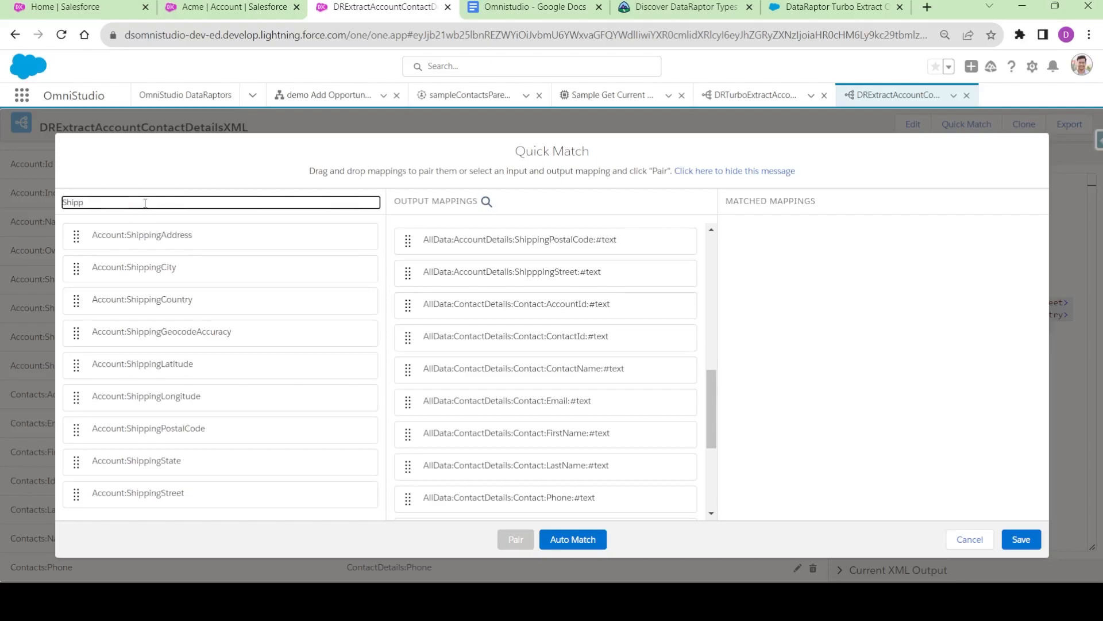
{"action": "left_click_drag", "start_coordinate": [161, 435], "coordinate": [512, 253]}
{"action": "left_click_drag", "start_coordinate": [154, 461], "coordinate": [515, 267]}
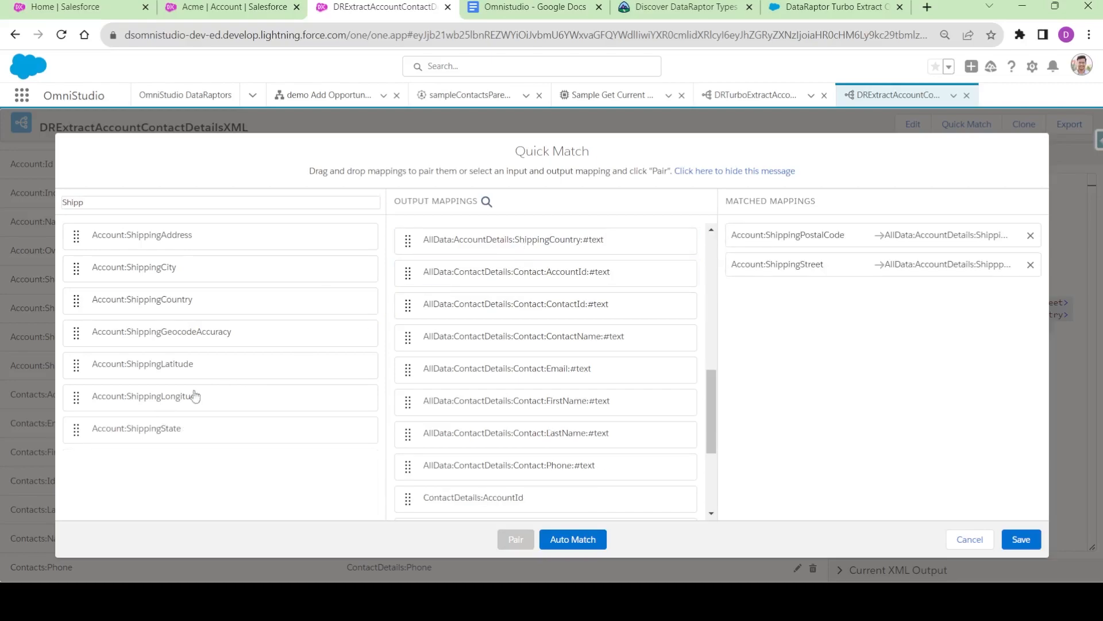
{"action": "left_click_drag", "start_coordinate": [157, 301], "coordinate": [525, 247]}
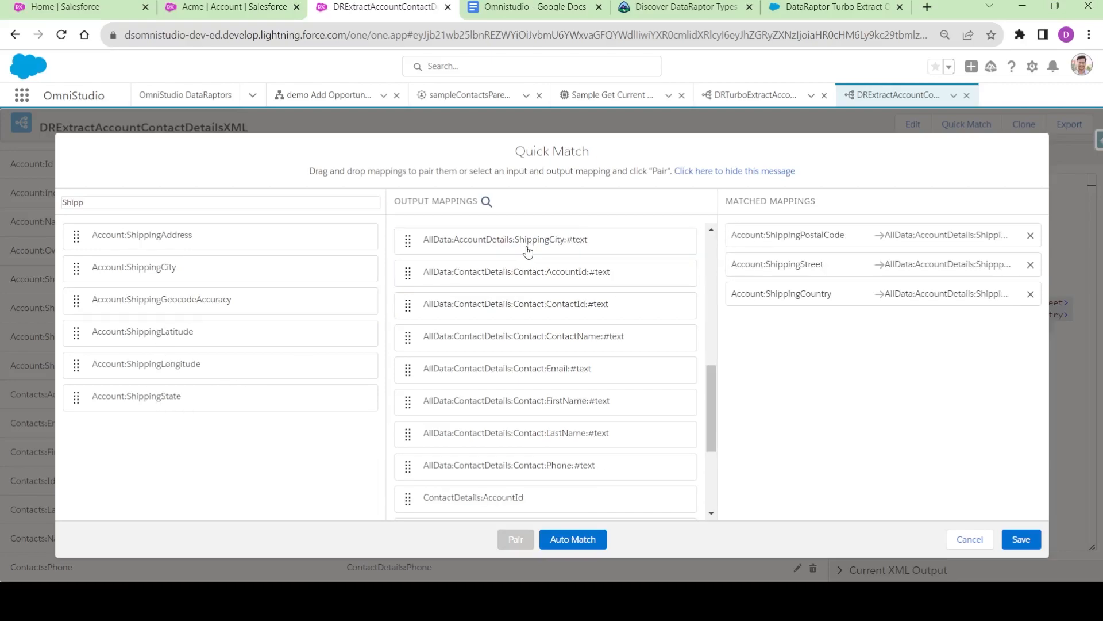
{"action": "left_click_drag", "start_coordinate": [162, 271], "coordinate": [571, 248]}
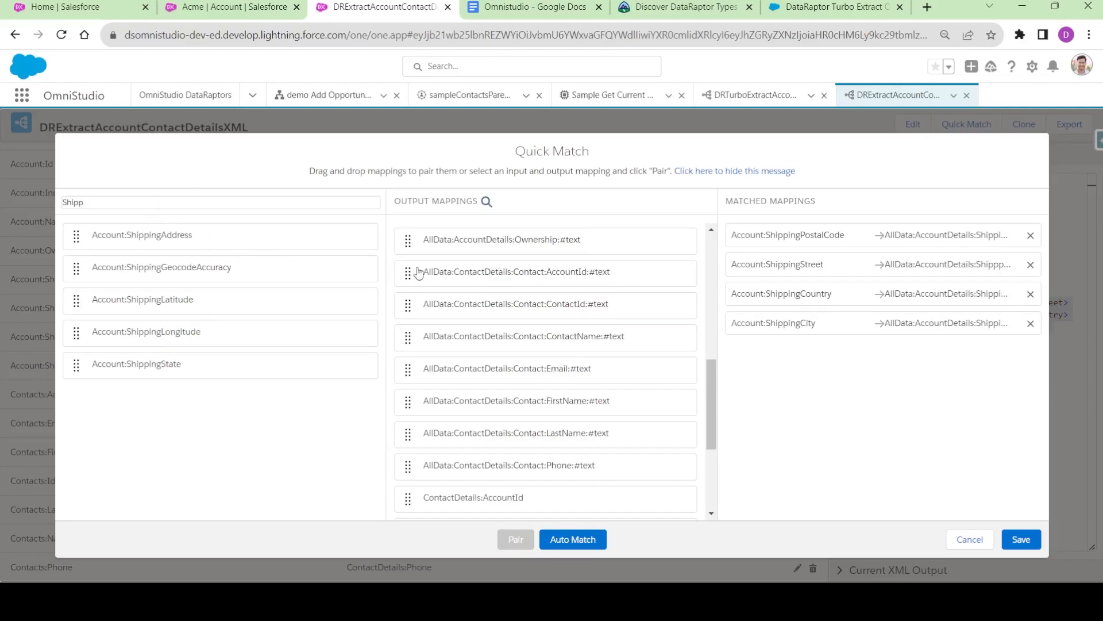
Step: Pair Account:Ownership, Account:Name and Account:Industry with the corresponding AllData:AccountDetails outputs
{"action": "double_click", "coordinate": [110, 206]}
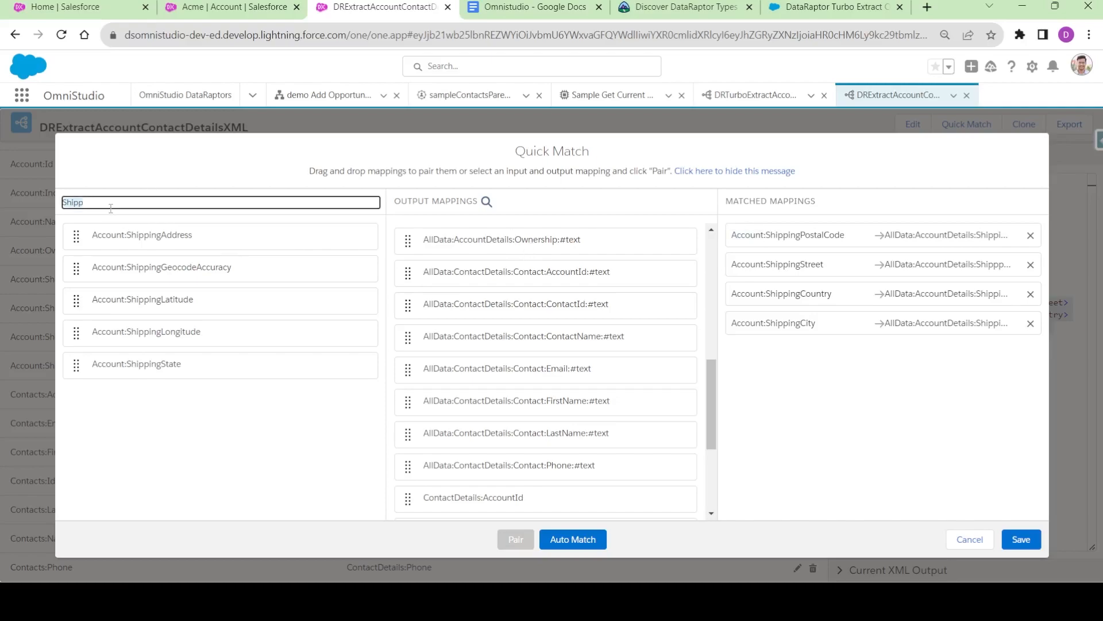
{"action": "type", "text": "Owner"}
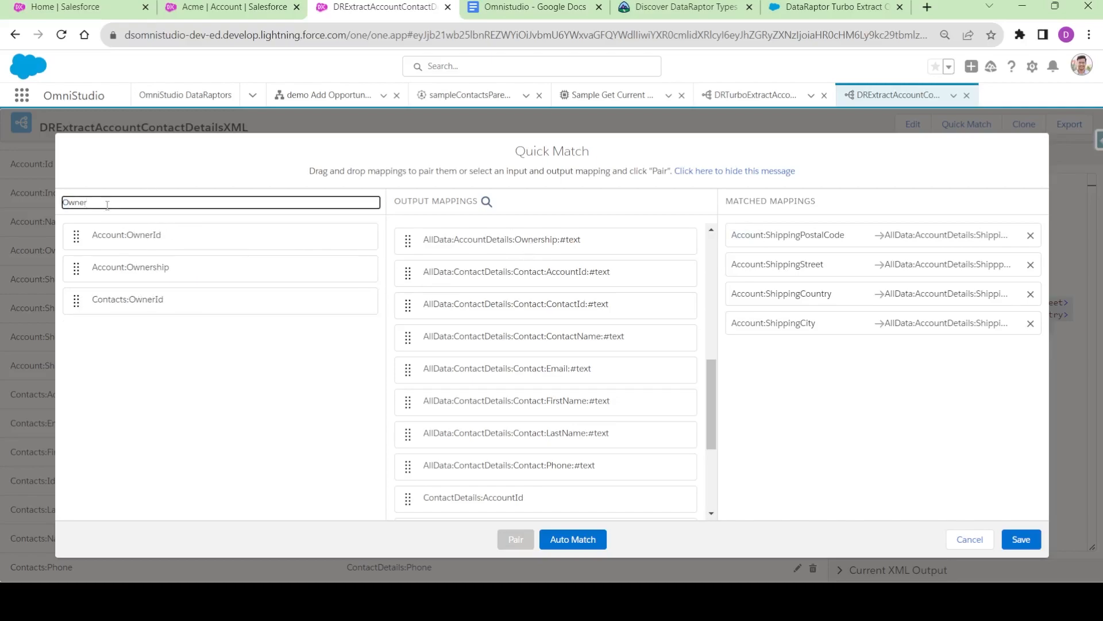
{"action": "left_click_drag", "start_coordinate": [122, 267], "coordinate": [502, 249]}
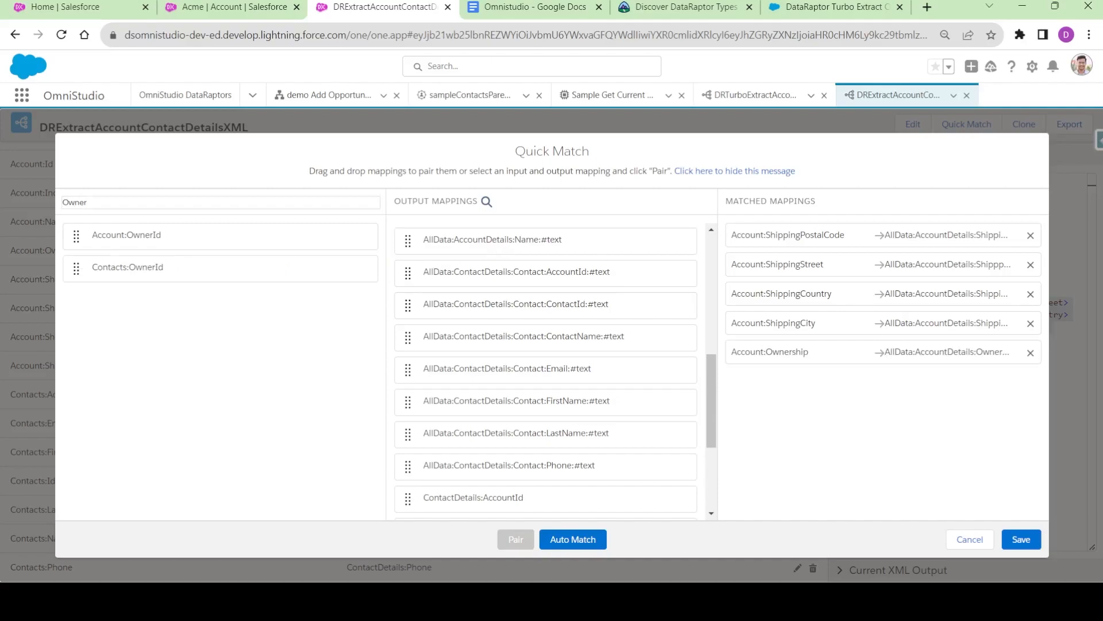
{"action": "double_click", "coordinate": [130, 202]}
{"action": "type", "text": "Name"}
{"action": "left_click_drag", "start_coordinate": [131, 239], "coordinate": [457, 247]}
{"action": "double_click", "coordinate": [211, 209]}
{"action": "type", "text": "Indus"}
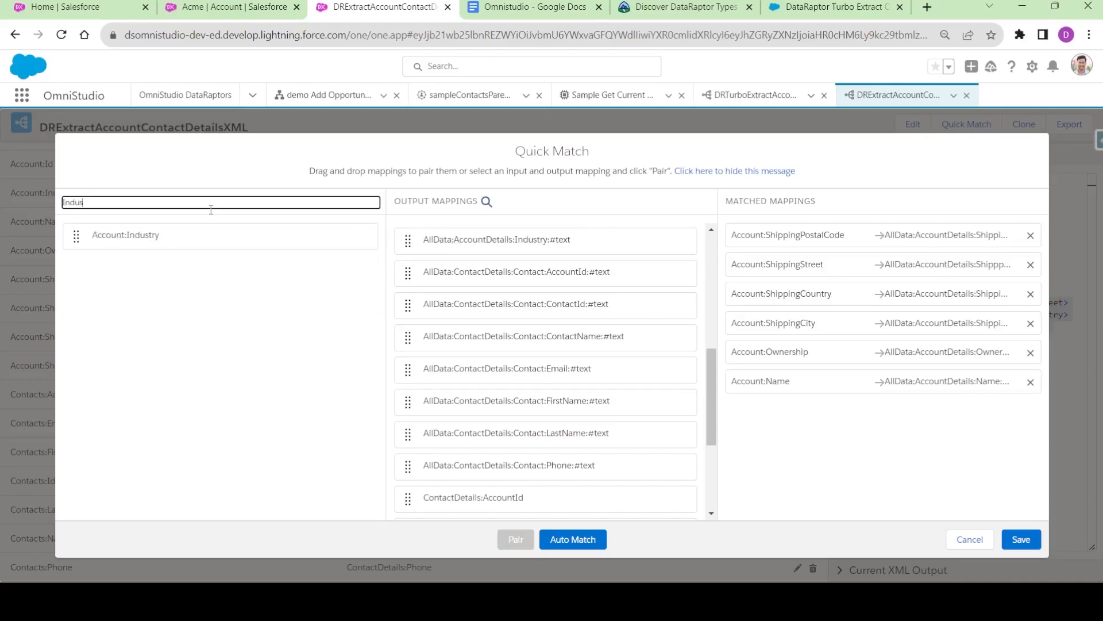
{"action": "left_click_drag", "start_coordinate": [178, 244], "coordinate": [499, 240]}
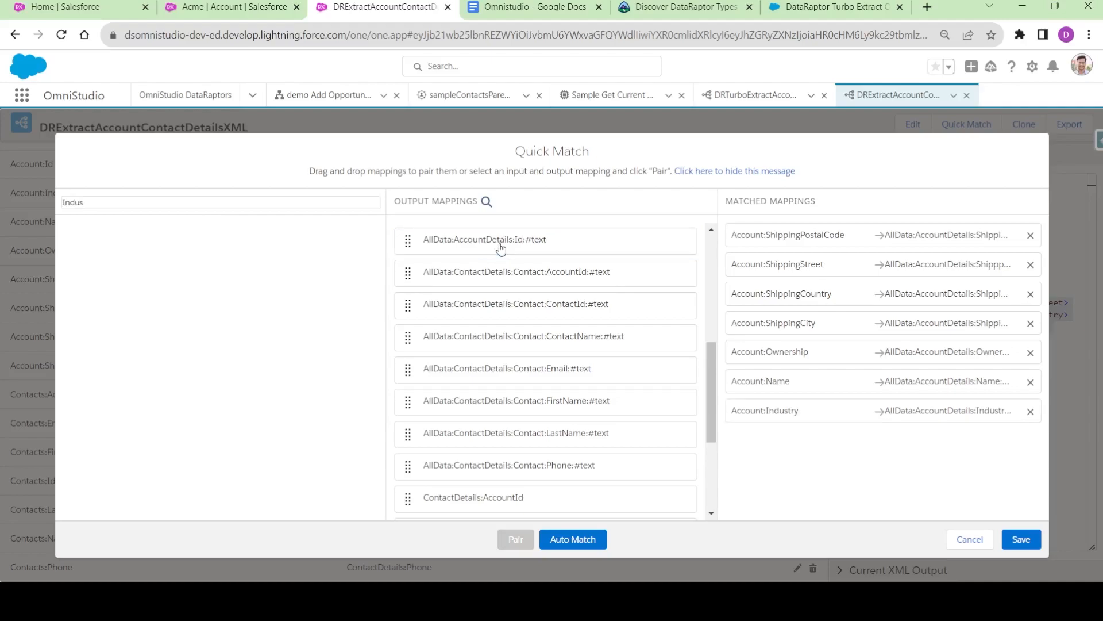
{"action": "scroll", "coordinate": [480, 304], "scroll_direction": "down", "scroll_amount": 3}
{"action": "scroll", "coordinate": [491, 296], "scroll_direction": "up", "scroll_amount": 5}
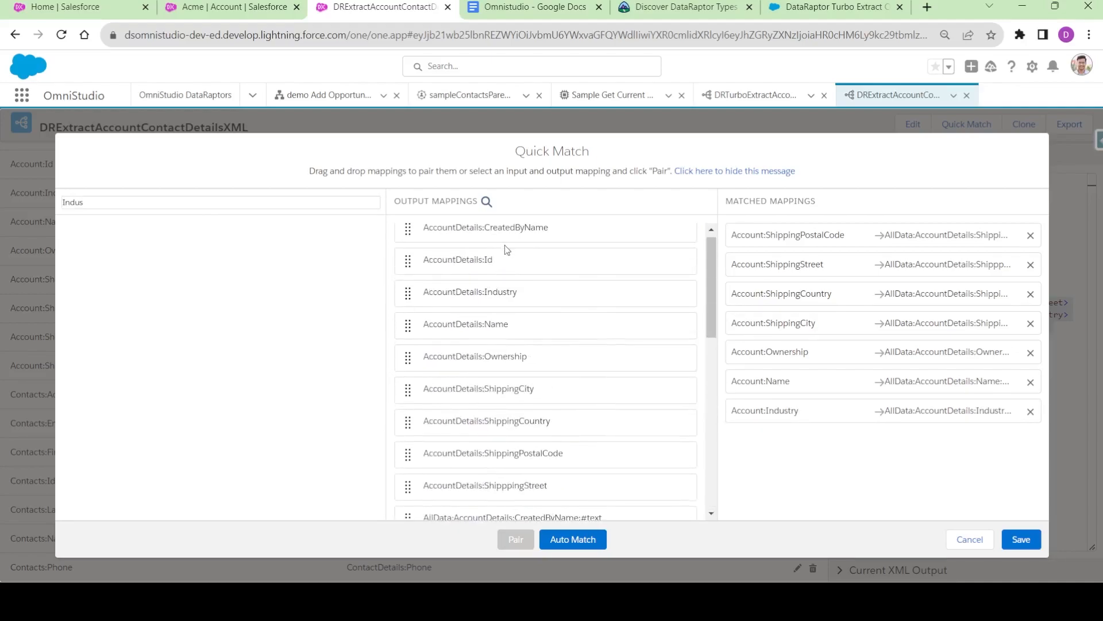
{"action": "double_click", "coordinate": [172, 199]}
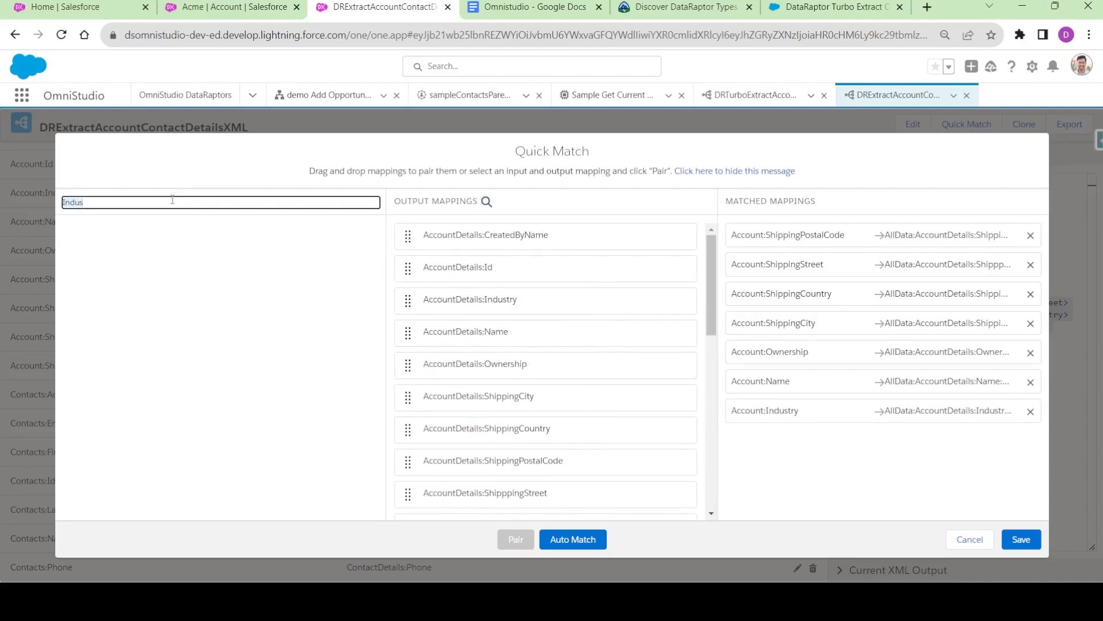
{"action": "type", "text": "Crea"}
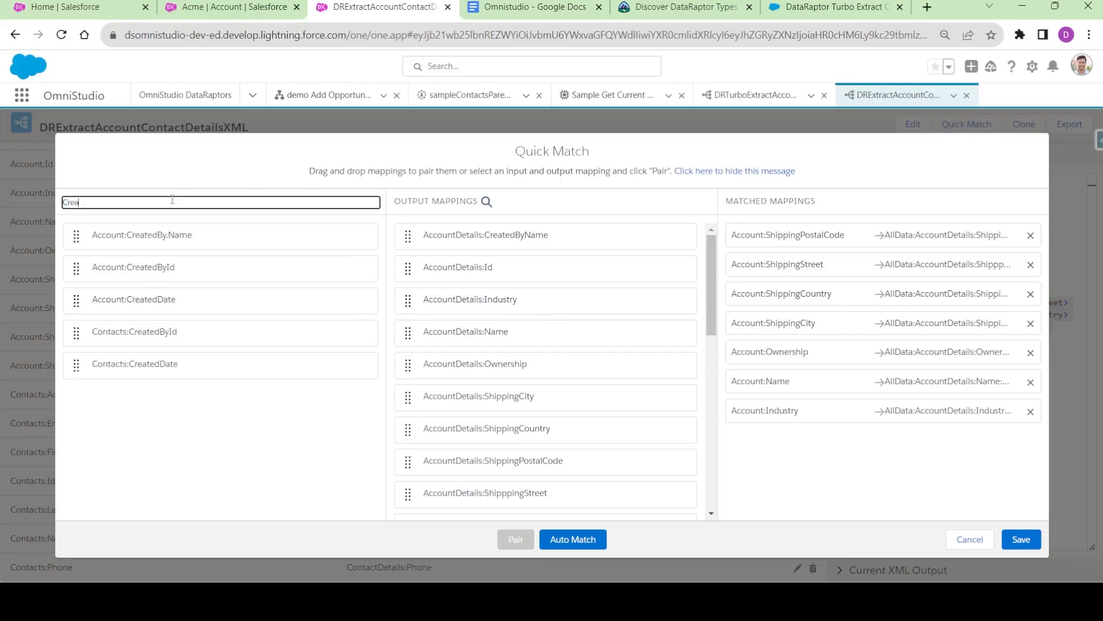
{"action": "left_click_drag", "start_coordinate": [147, 236], "coordinate": [487, 240]}
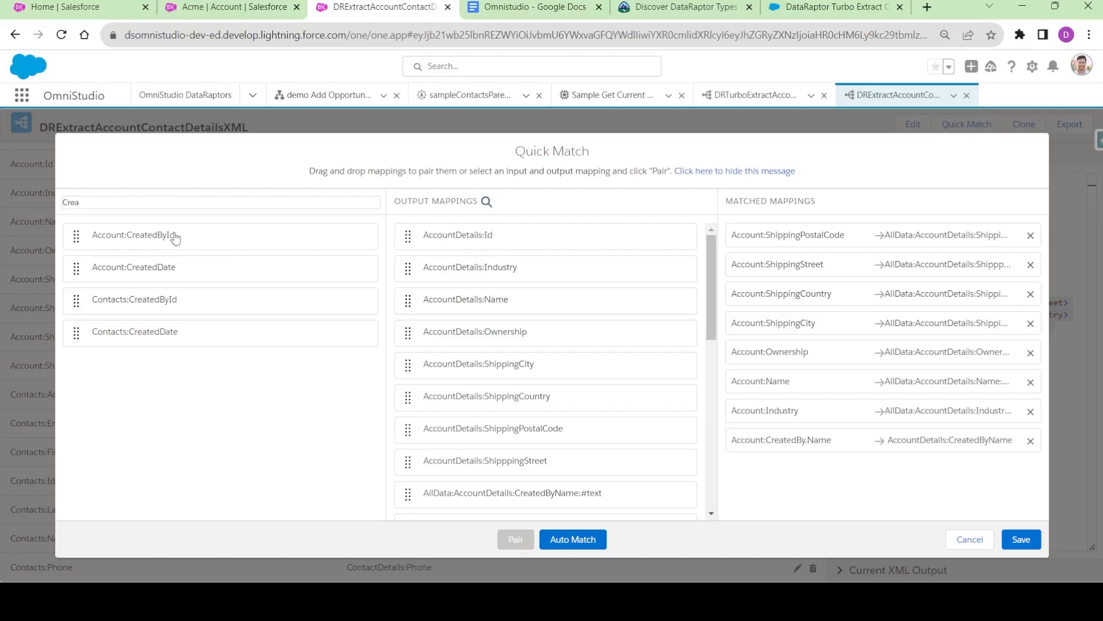
{"action": "double_click", "coordinate": [148, 202]}
{"action": "key", "text": "BackSpace"}
{"action": "type", "text": "Id"}
{"action": "left_click_drag", "start_coordinate": [152, 226], "coordinate": [534, 241]}
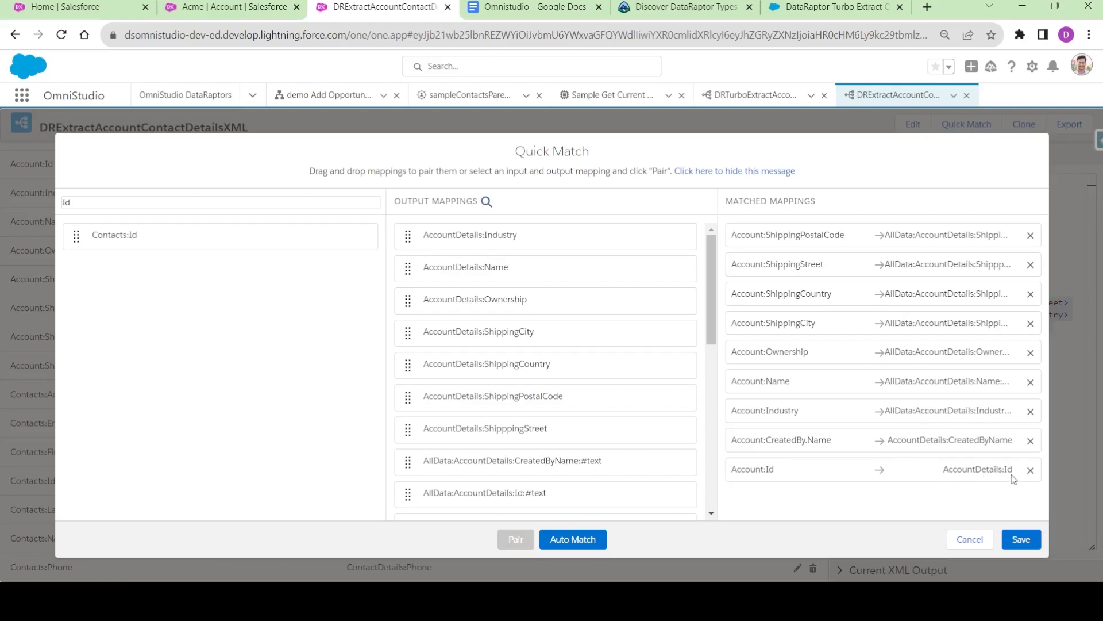
{"action": "left_click", "coordinate": [1030, 470]}
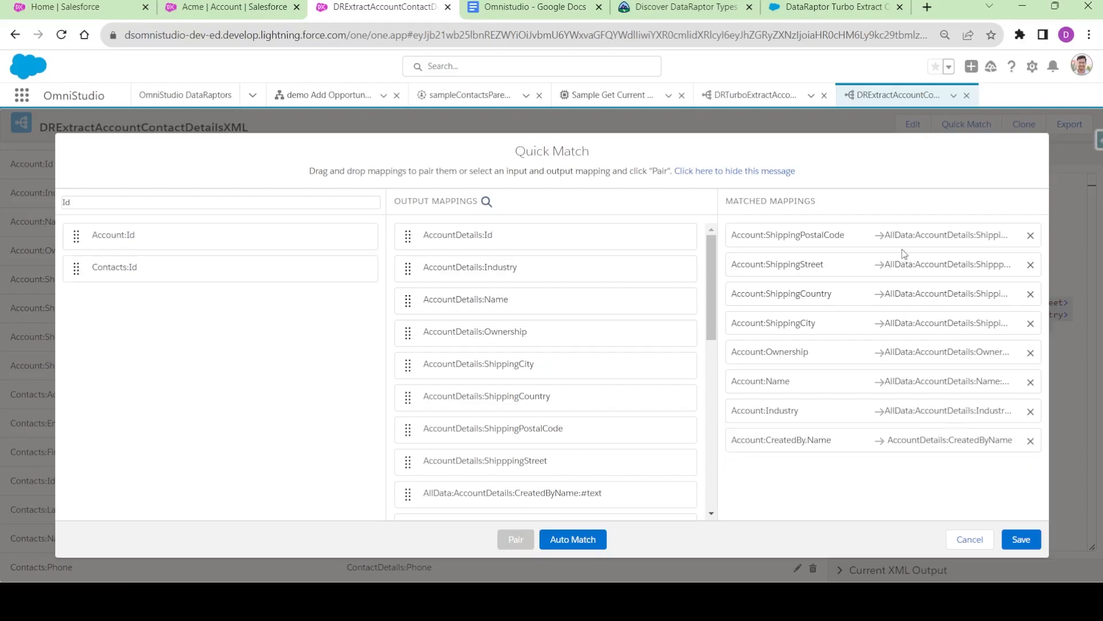
{"action": "left_click", "coordinate": [1030, 441]}
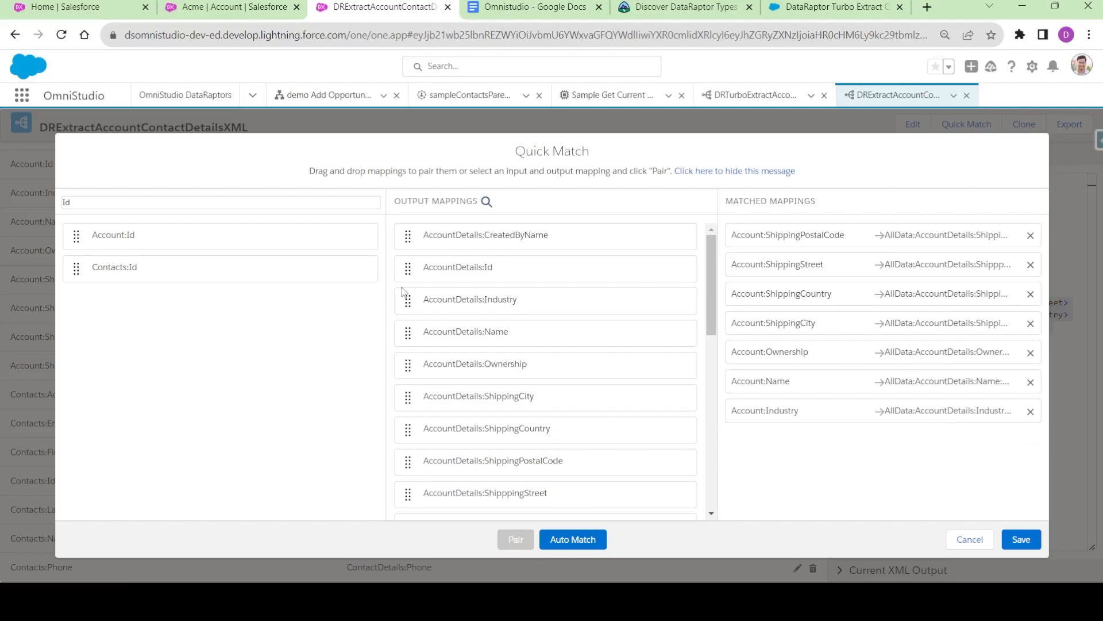
Step: Filter the output mappings by AllData
{"action": "scroll", "coordinate": [470, 342], "scroll_direction": "down", "scroll_amount": 5}
{"action": "scroll", "coordinate": [460, 362], "scroll_direction": "up", "scroll_amount": 5}
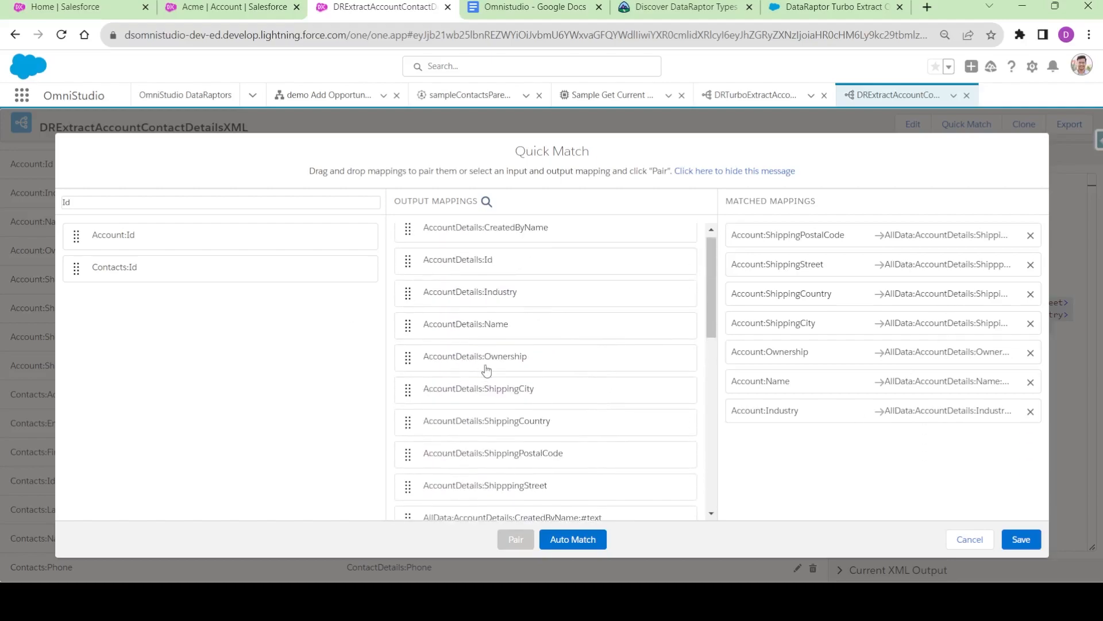
{"action": "scroll", "coordinate": [487, 370], "scroll_direction": "down", "scroll_amount": 3}
{"action": "left_click", "coordinate": [487, 201]}
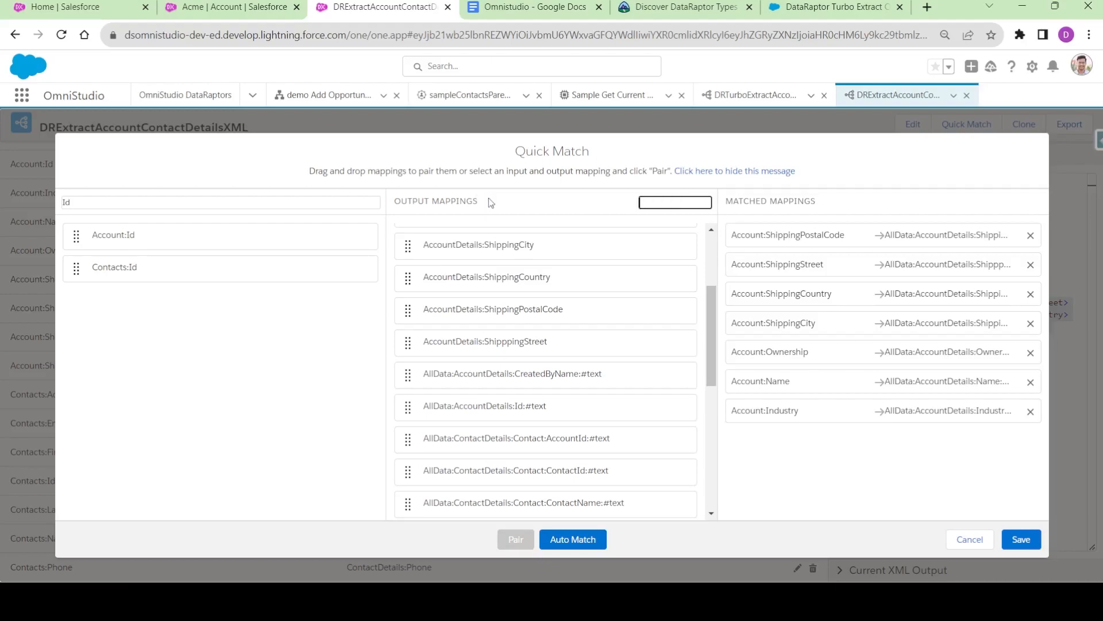
{"action": "type", "text": "AllData"}
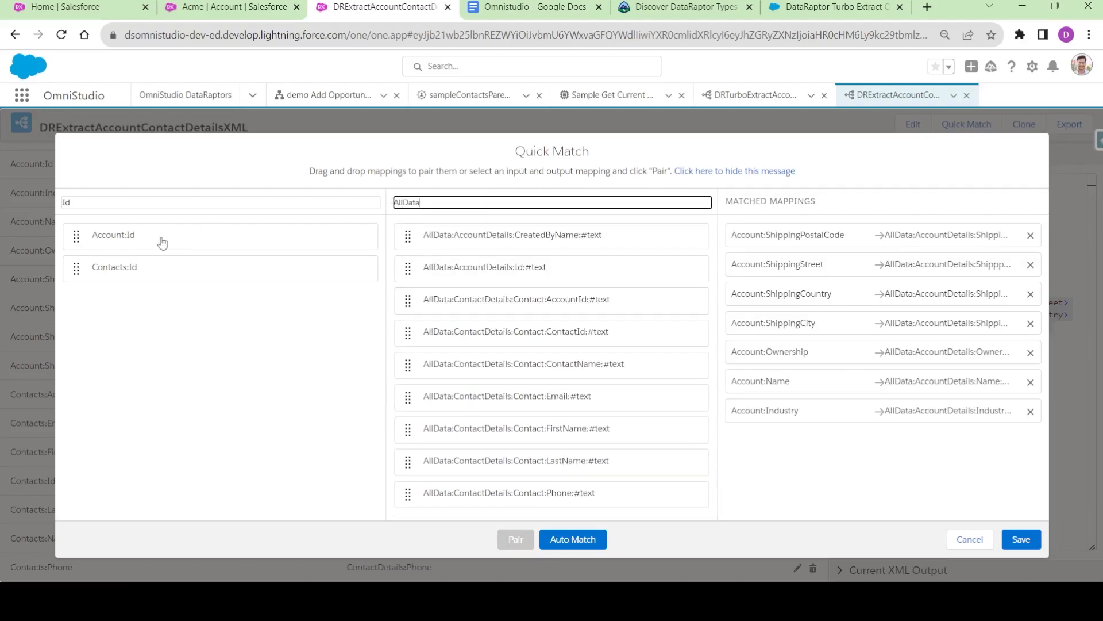
Step: Pair Account:CreatedBy.Name with AllData:AccountDetails:CreatedByName:#text and Account:Id with AllData:AccountDetails:Id:#text
{"action": "left_click", "coordinate": [127, 203]}
{"action": "type", "text": "crea"}
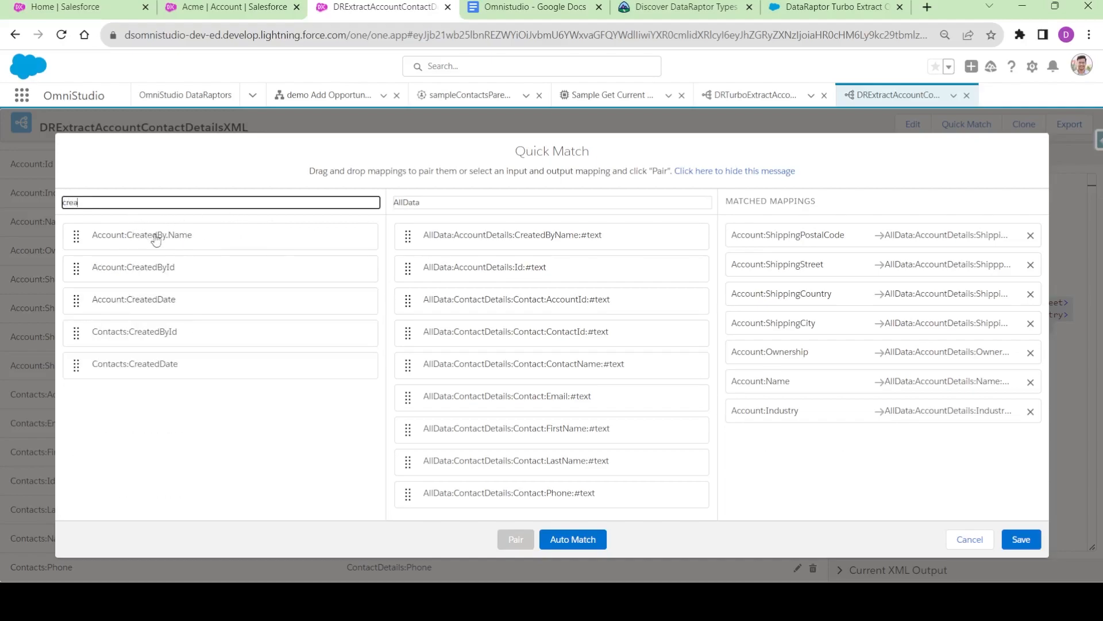
{"action": "left_click_drag", "start_coordinate": [553, 249], "coordinate": [553, 238]}
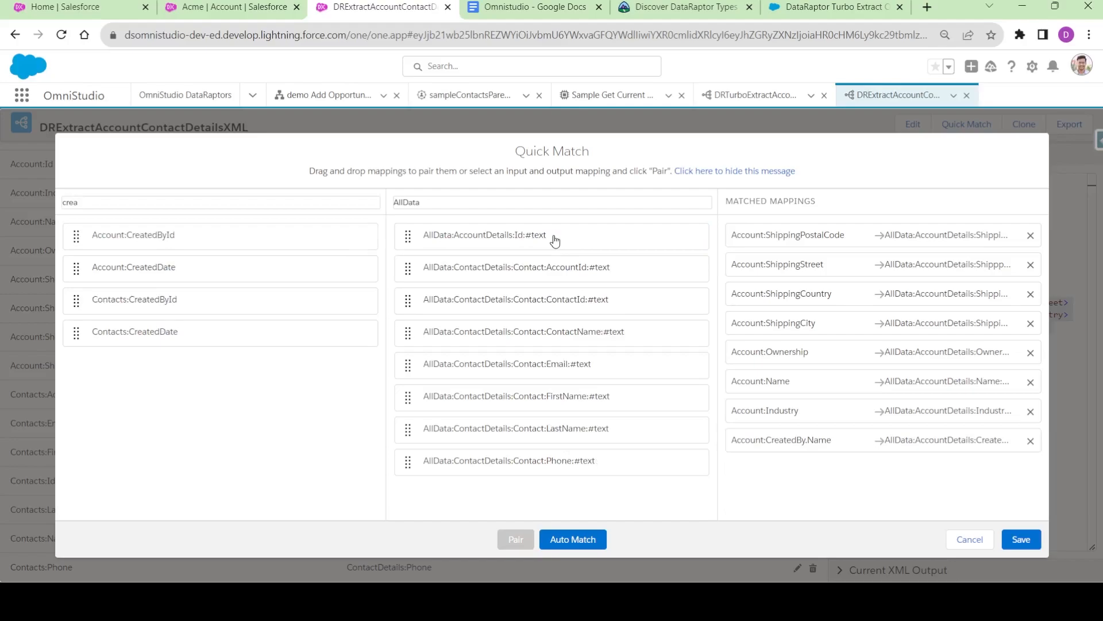
{"action": "double_click", "coordinate": [137, 201]}
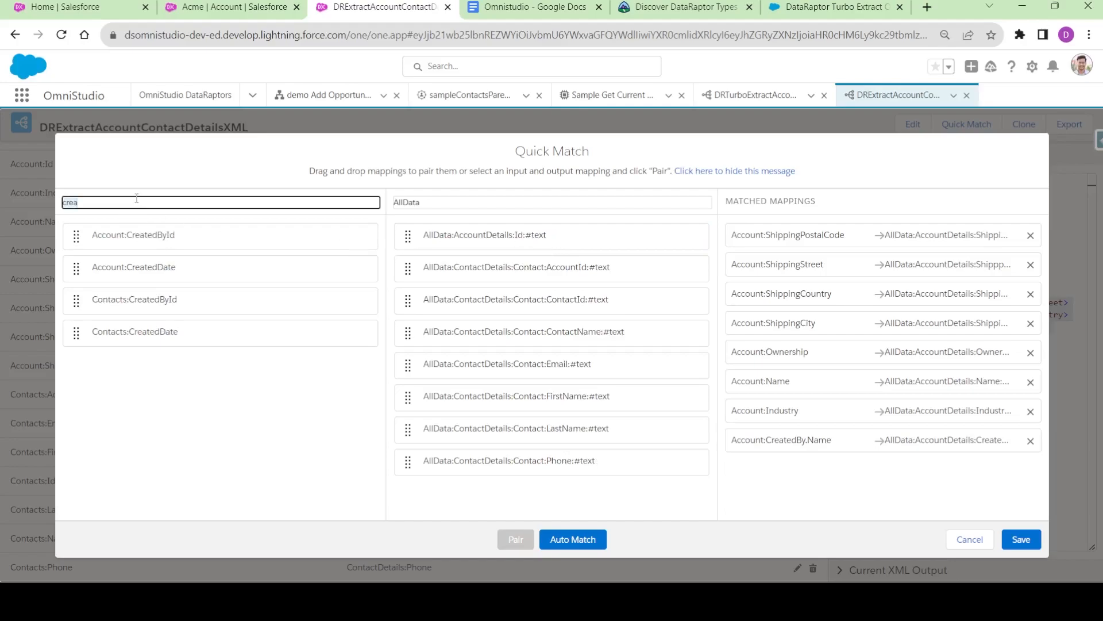
{"action": "type", "text": "Id"}
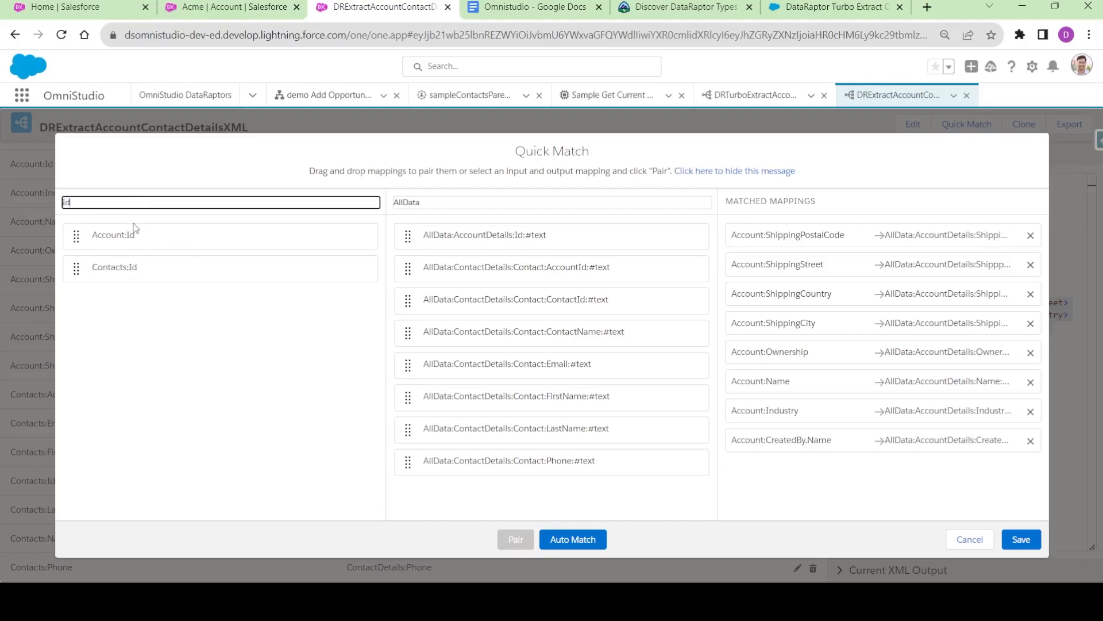
{"action": "left_click_drag", "start_coordinate": [136, 237], "coordinate": [489, 237]}
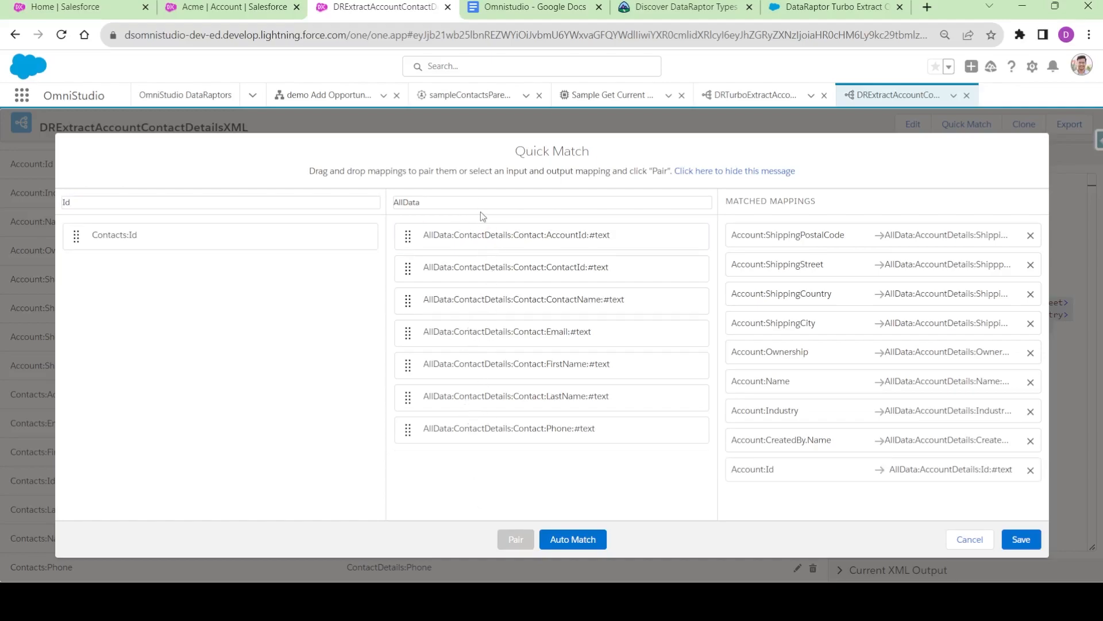
Step: Filter the input mappings by Contact and pair Contacts:AccountId and Contacts:Id with the AccountId and ContactId outputs under AllData:ContactDetails:Contact
{"action": "left_click", "coordinate": [100, 201]}
{"action": "type", "text": "Contat"}
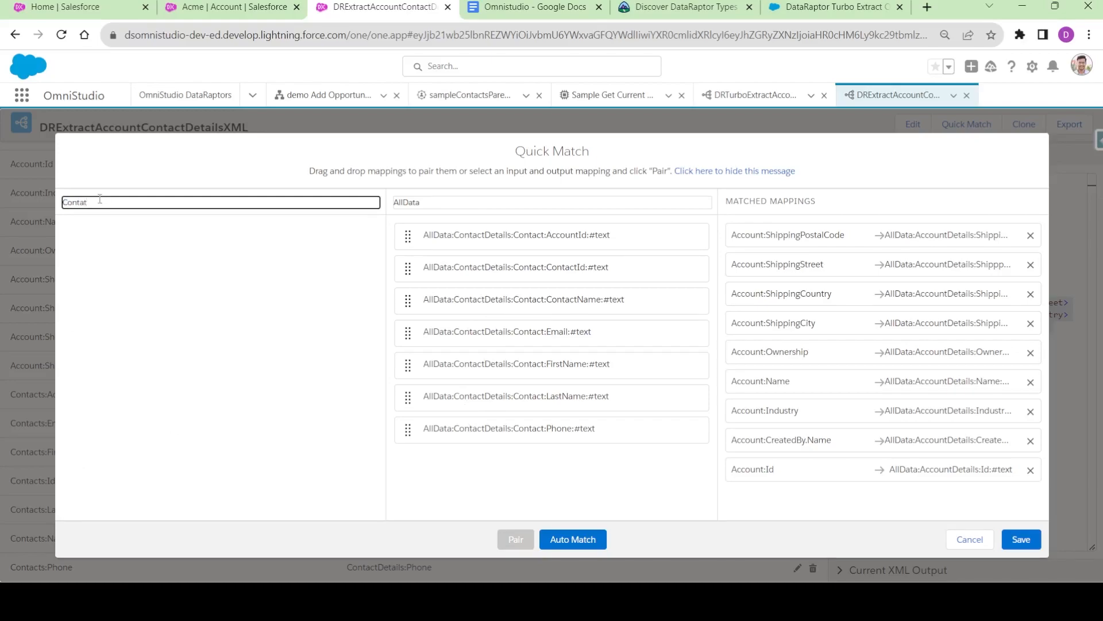
{"action": "key", "text": "BackSpace"}
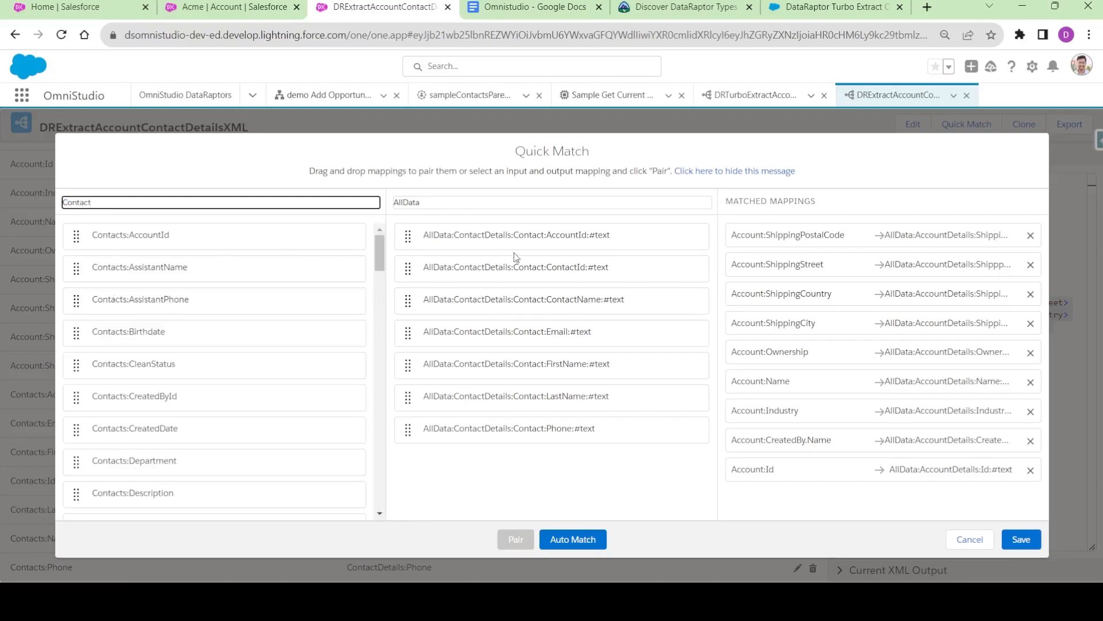
{"action": "left_click_drag", "start_coordinate": [169, 241], "coordinate": [534, 249]}
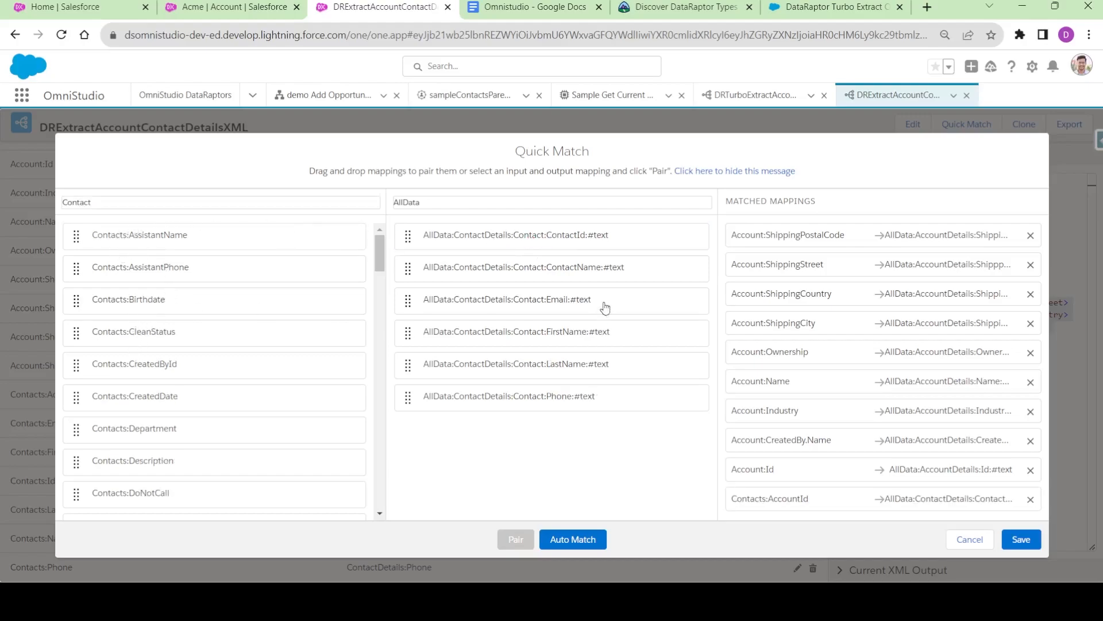
{"action": "scroll", "coordinate": [132, 270], "scroll_direction": "down", "scroll_amount": 10}
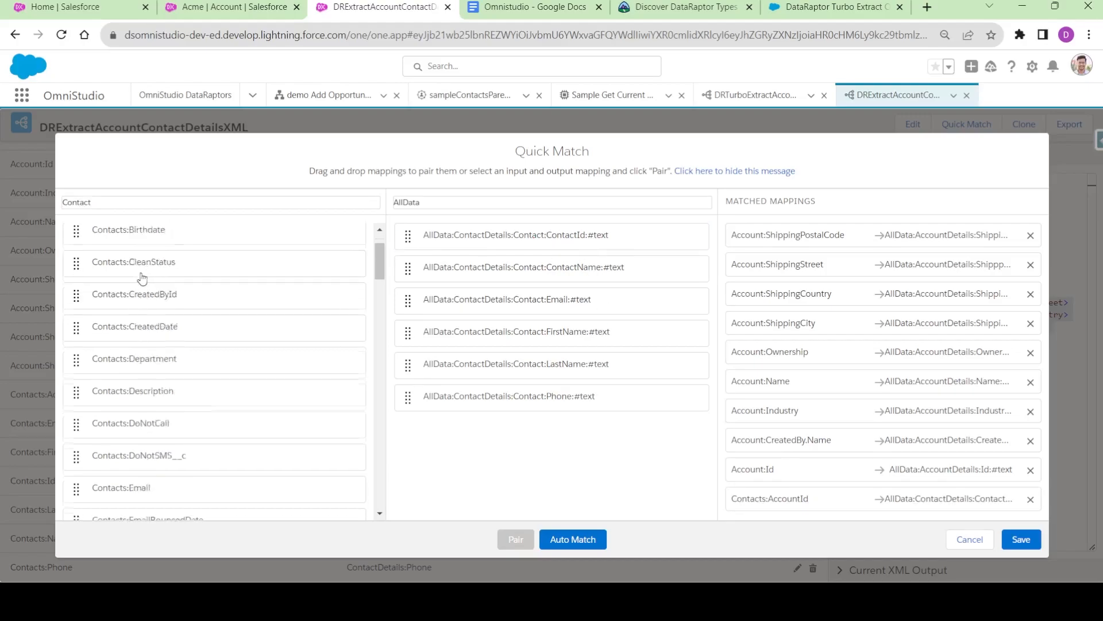
{"action": "scroll", "coordinate": [140, 296], "scroll_direction": "down", "scroll_amount": 10}
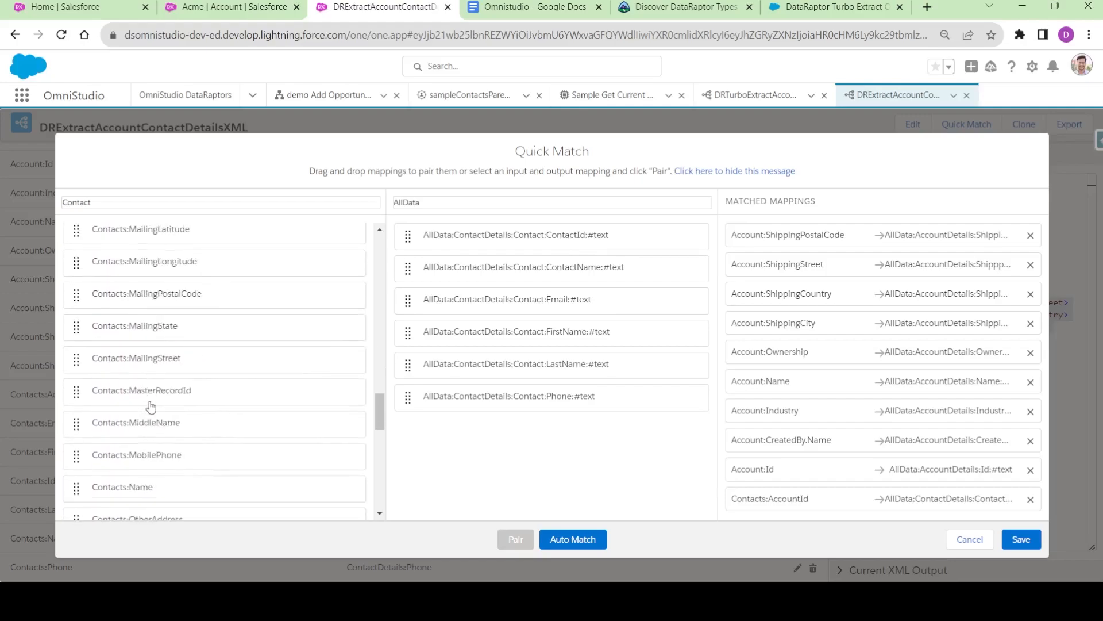
{"action": "scroll", "coordinate": [154, 404], "scroll_direction": "up", "scroll_amount": 10}
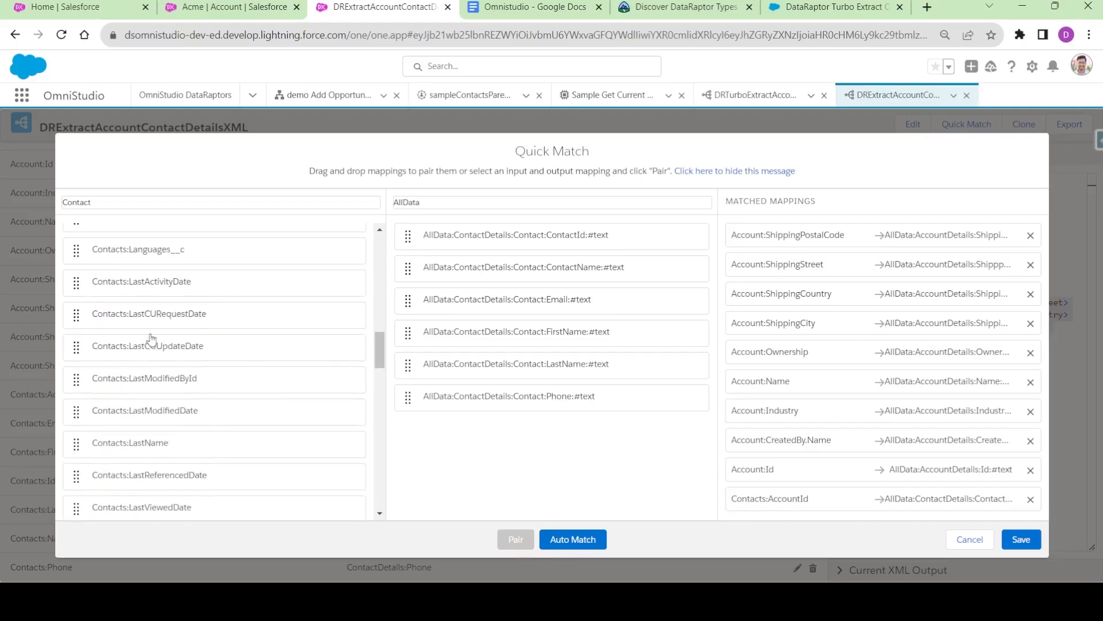
{"action": "scroll", "coordinate": [149, 297], "scroll_direction": "up", "scroll_amount": 2}
{"action": "left_click_drag", "start_coordinate": [131, 241], "coordinate": [490, 250]}
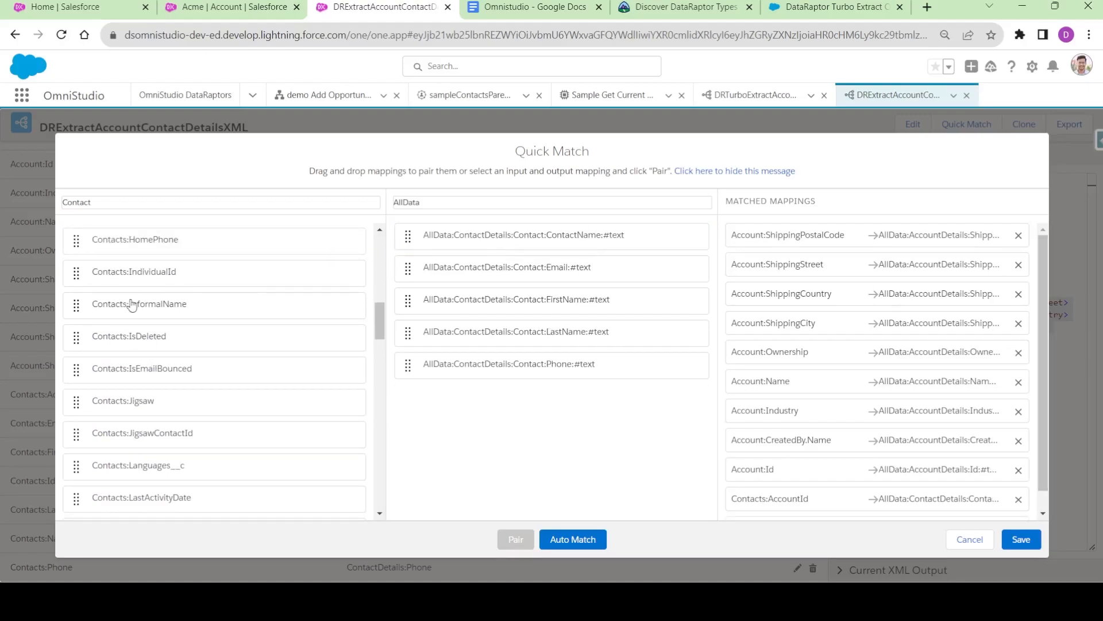
Step: Pair Contacts:Name with the ContactName output and Contacts:Email with the Email output under AllData:ContactDetails:Contact
{"action": "scroll", "coordinate": [155, 362], "scroll_direction": "down", "scroll_amount": 9}
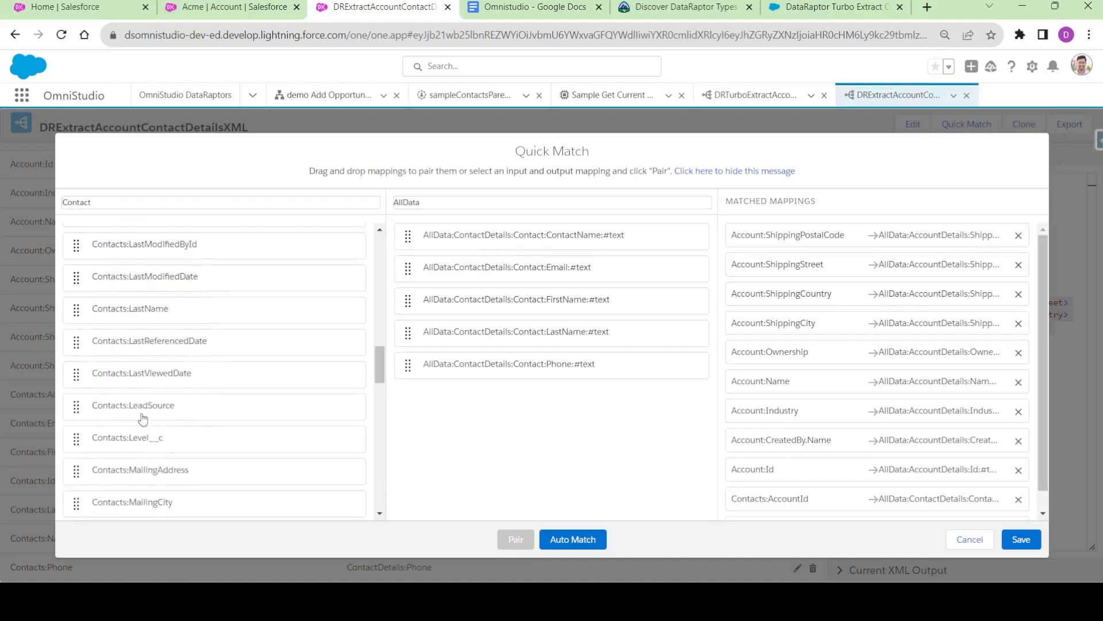
{"action": "scroll", "coordinate": [143, 418], "scroll_direction": "down", "scroll_amount": 6}
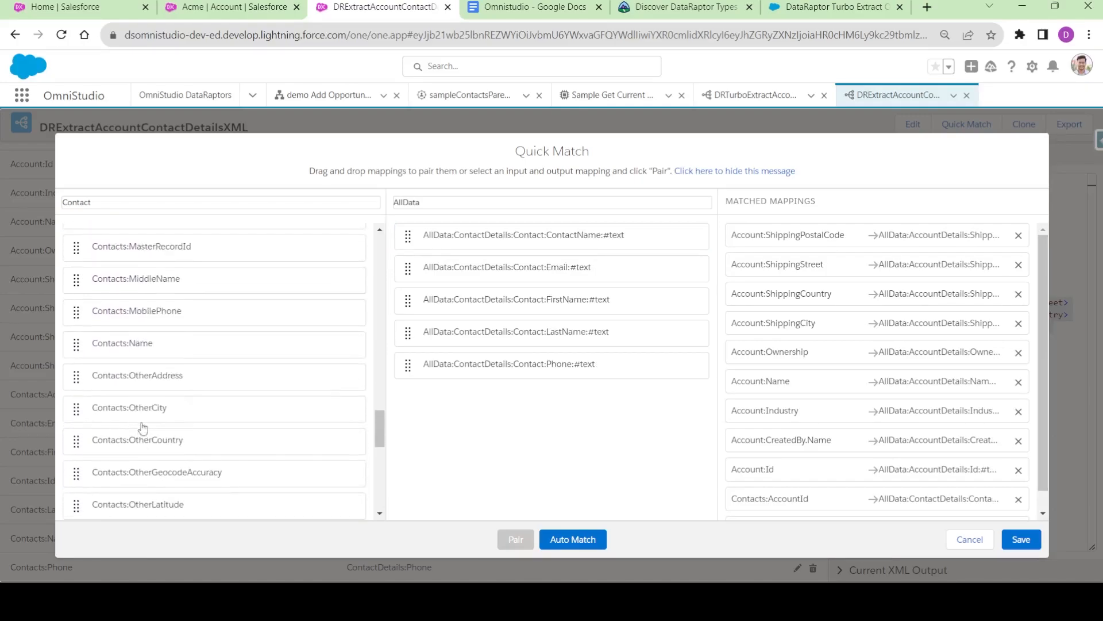
{"action": "left_click_drag", "start_coordinate": [135, 348], "coordinate": [527, 249]}
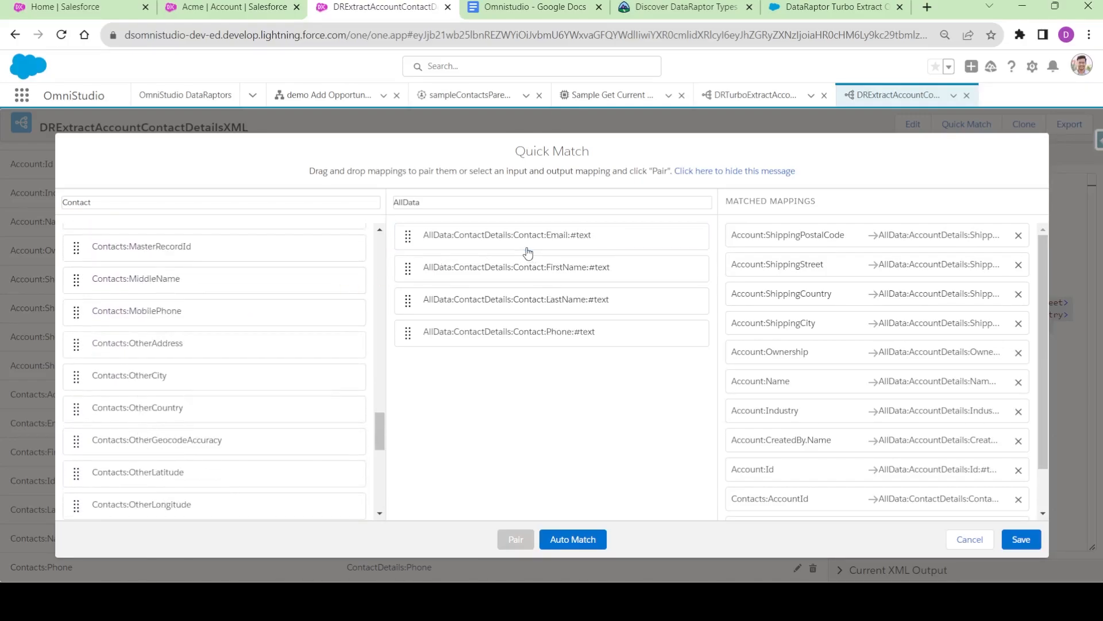
{"action": "scroll", "coordinate": [144, 379], "scroll_direction": "down", "scroll_amount": 8}
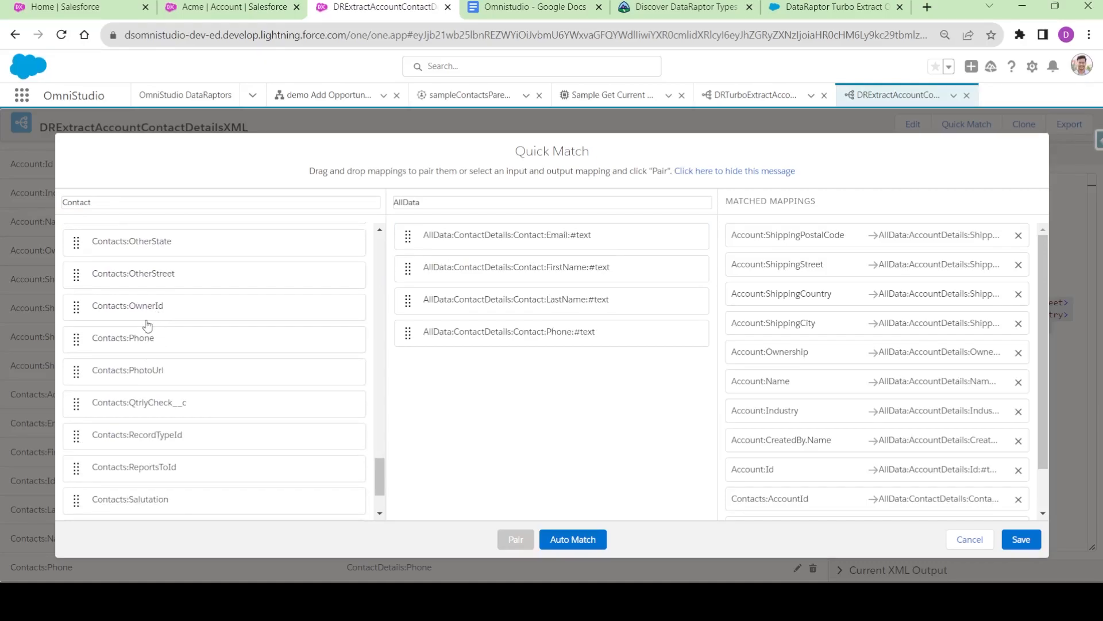
{"action": "scroll", "coordinate": [151, 372], "scroll_direction": "up", "scroll_amount": 10}
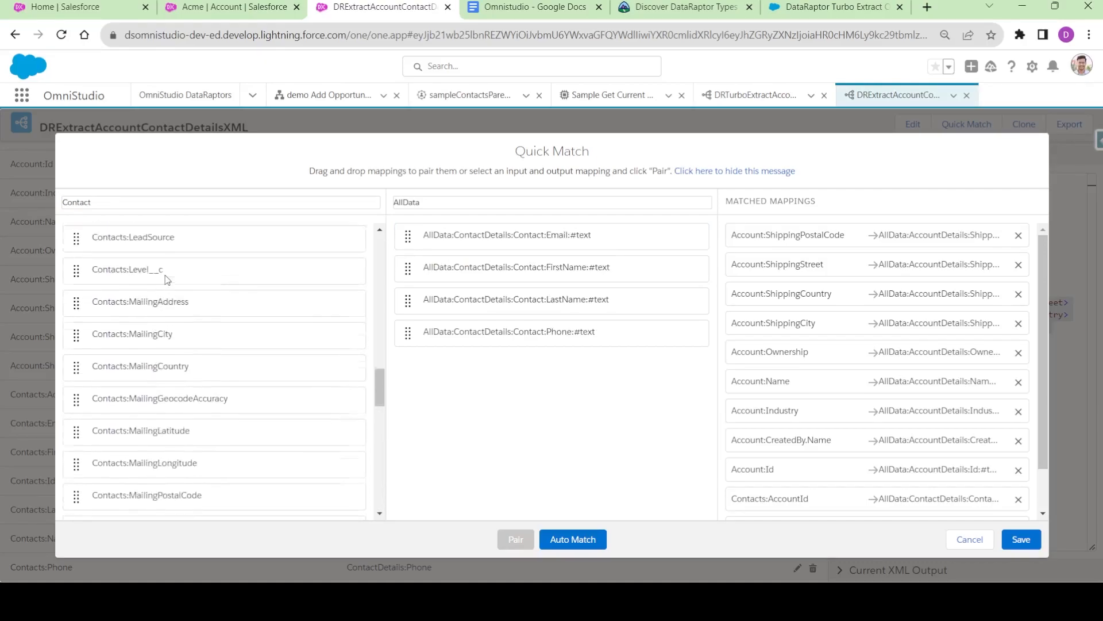
{"action": "scroll", "coordinate": [167, 287], "scroll_direction": "up", "scroll_amount": 8}
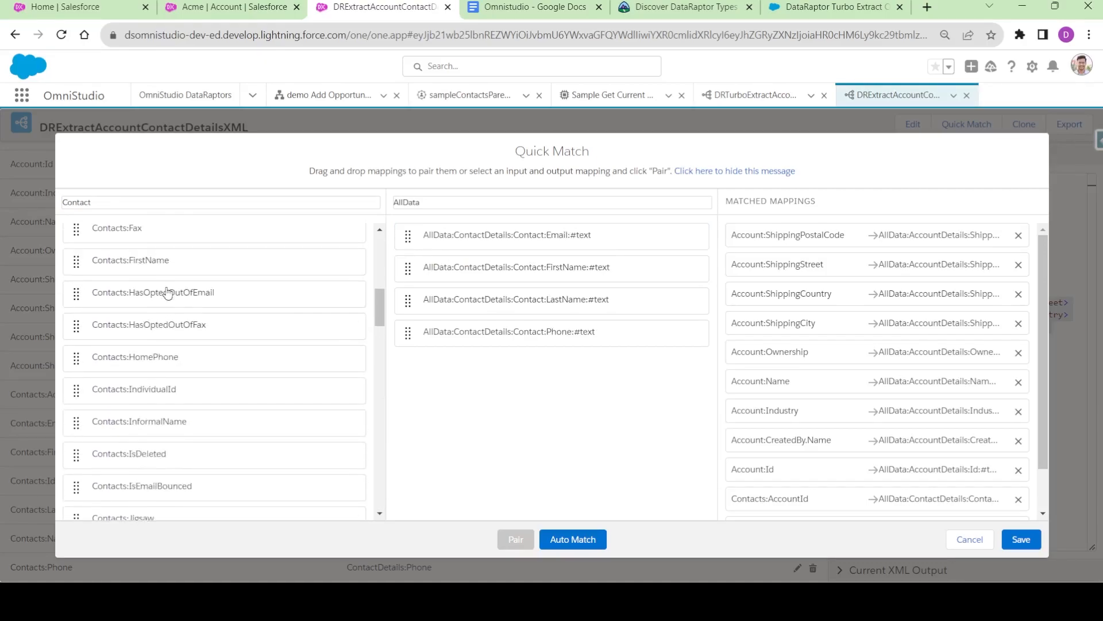
{"action": "scroll", "coordinate": [167, 293], "scroll_direction": "up", "scroll_amount": 2}
{"action": "left_click_drag", "start_coordinate": [164, 274], "coordinate": [475, 262]}
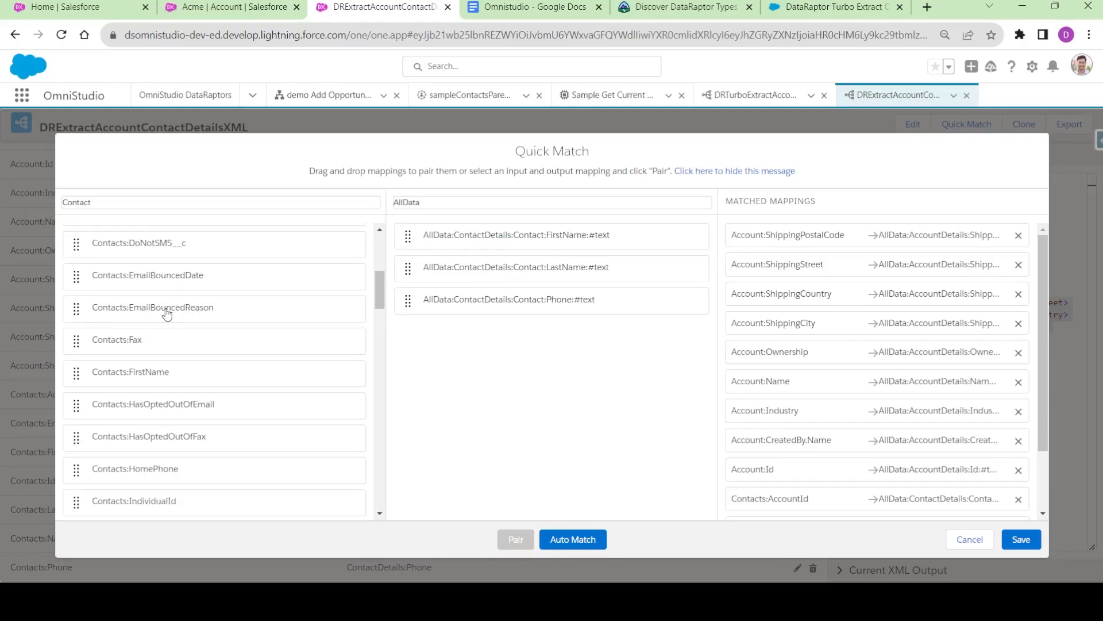
Step: Pair Contacts:FirstName and Contacts:LastName with the FirstName and LastName outputs under AllData:ContactDetails:Contact
{"action": "scroll", "coordinate": [166, 335], "scroll_direction": "down", "scroll_amount": 2}
{"action": "left_click_drag", "start_coordinate": [153, 303], "coordinate": [520, 247]}
{"action": "scroll", "coordinate": [183, 315], "scroll_direction": "down", "scroll_amount": 6}
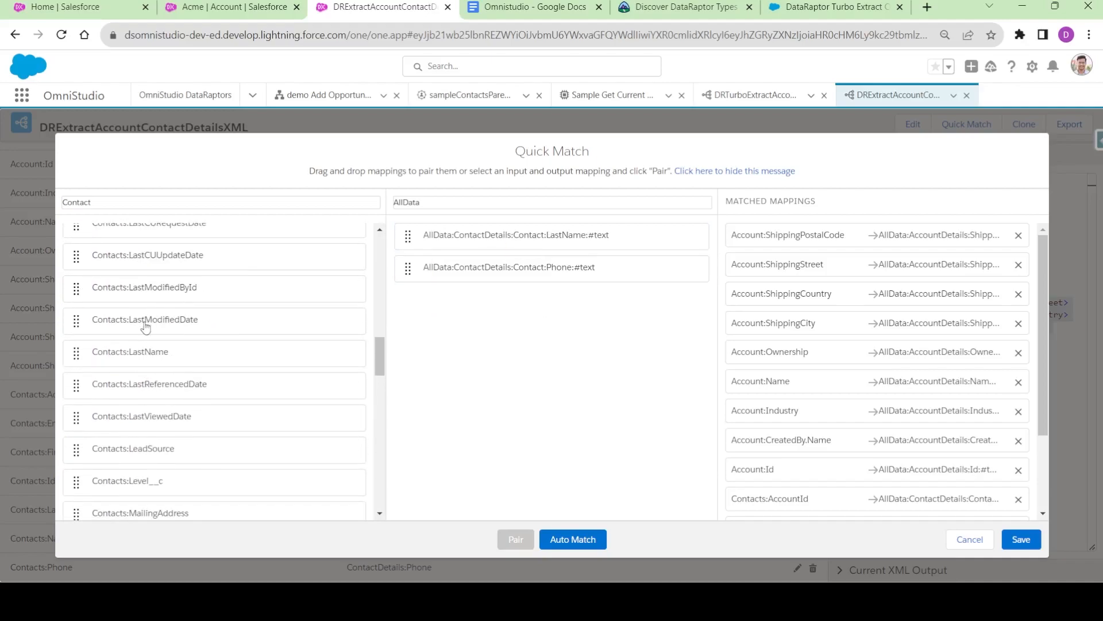
{"action": "left_click_drag", "start_coordinate": [147, 359], "coordinate": [593, 240]}
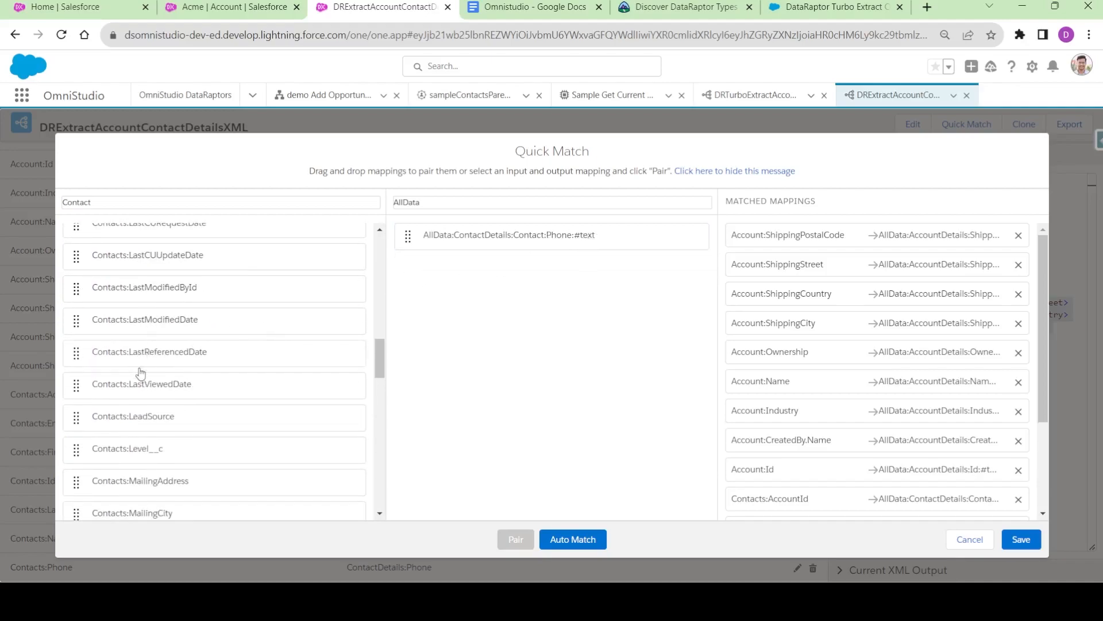
Step: Pair Contacts:Phone with AllData:ContactDetails:Contact:Phone:#text, save the matched mappings and review the output mapping list
{"action": "scroll", "coordinate": [141, 380], "scroll_direction": "down", "scroll_amount": 8}
{"action": "scroll", "coordinate": [144, 392], "scroll_direction": "down", "scroll_amount": 6}
{"action": "left_click_drag", "start_coordinate": [148, 430], "coordinate": [501, 230]}
{"action": "left_click", "coordinate": [1022, 538]}
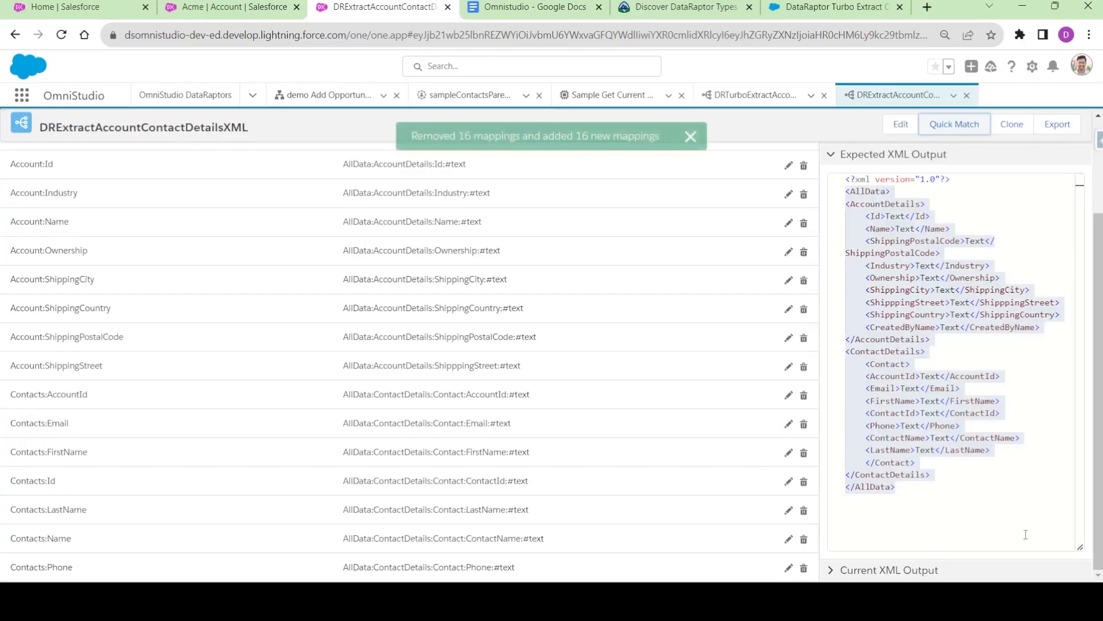
{"action": "scroll", "coordinate": [345, 362], "scroll_direction": "up", "scroll_amount": 3}
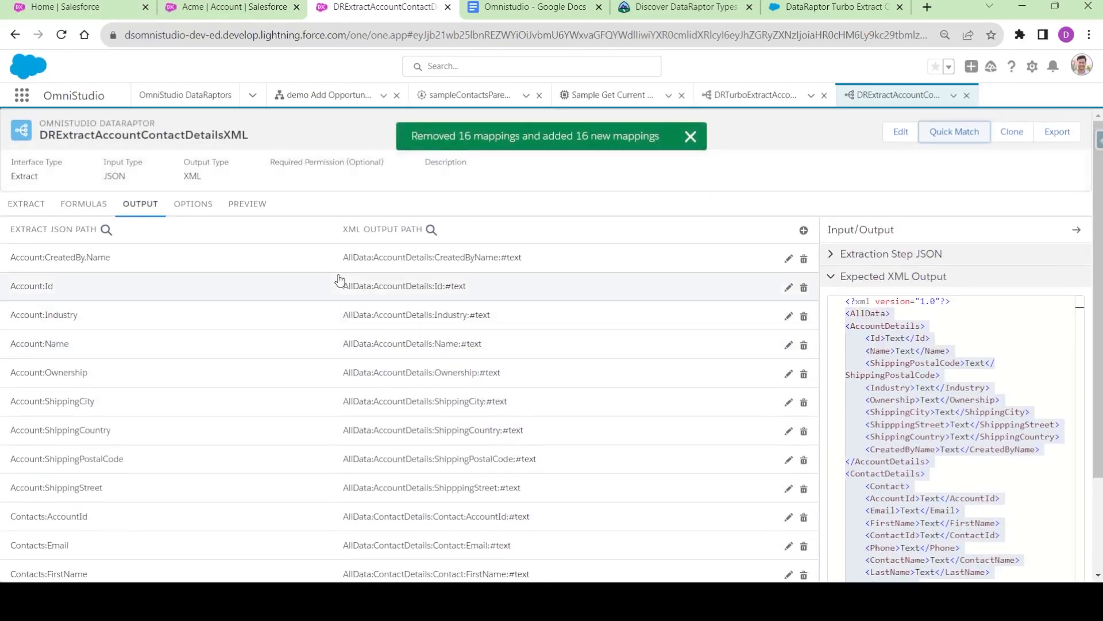
{"action": "scroll", "coordinate": [288, 357], "scroll_direction": "down", "scroll_amount": 3}
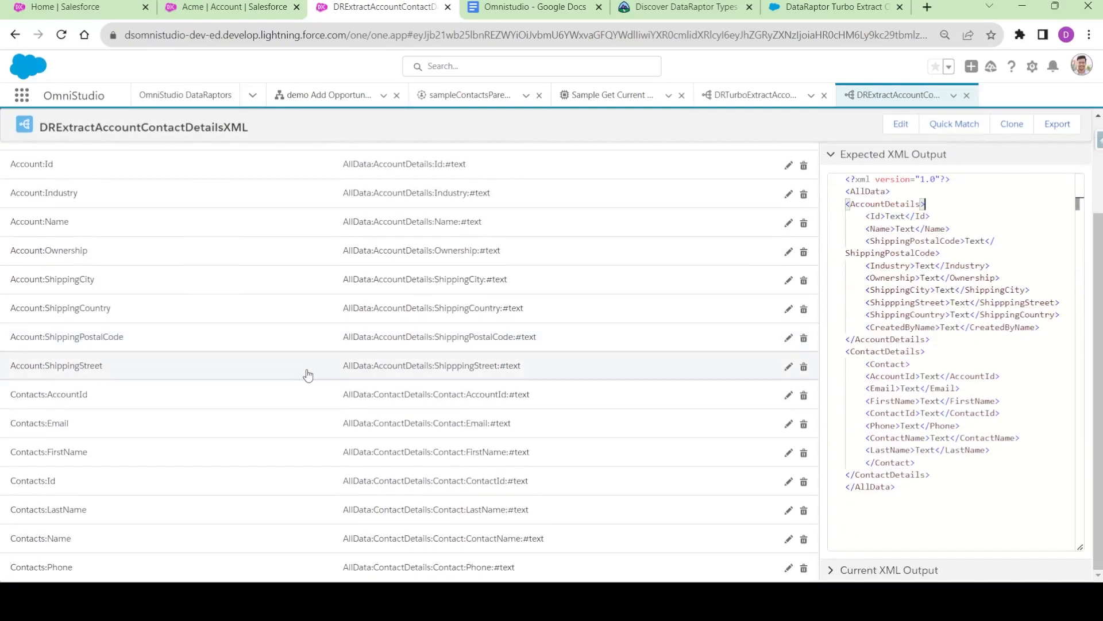
{"action": "scroll", "coordinate": [412, 403], "scroll_direction": "up", "scroll_amount": 3}
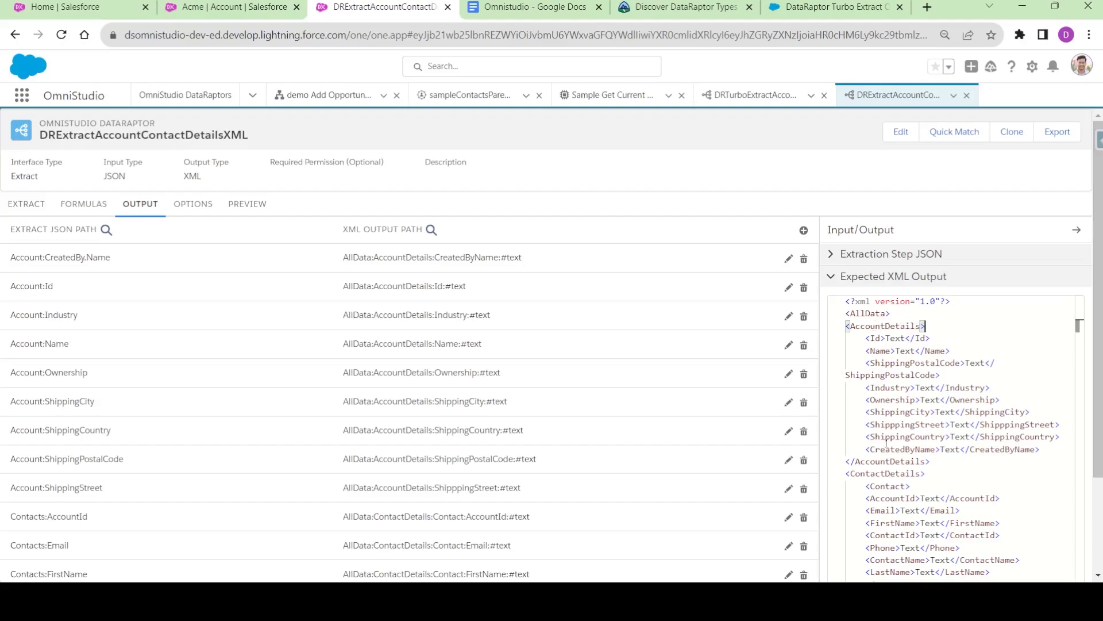
Step: Review the output mappings, and show the current XML output with its AccountDetails and ContactDetails nodes folded
{"action": "scroll", "coordinate": [390, 417], "scroll_direction": "down", "scroll_amount": 2}
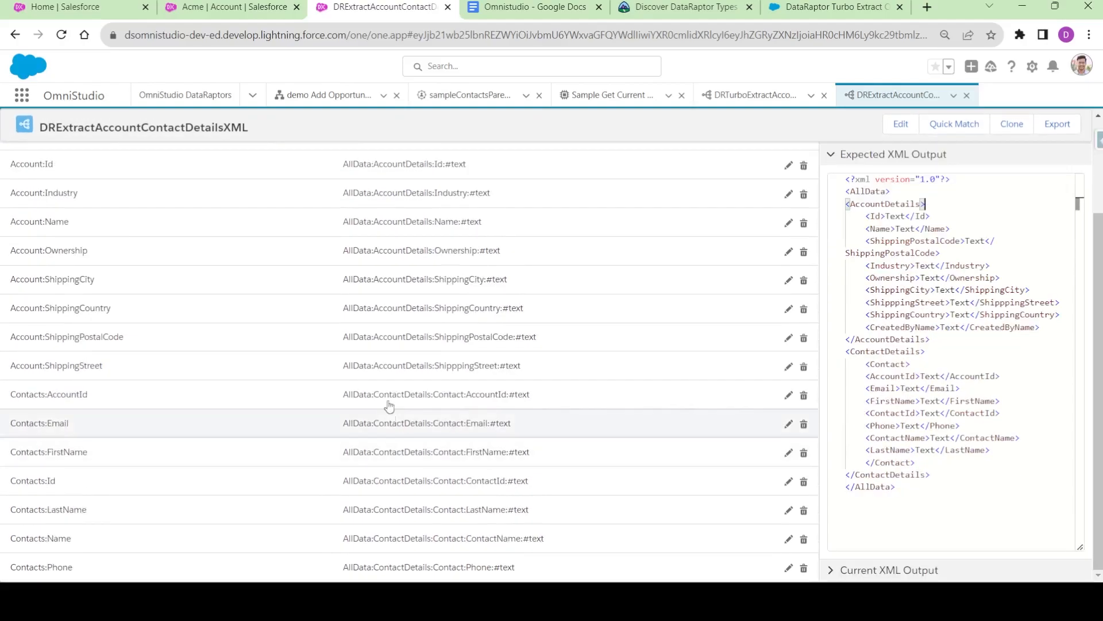
{"action": "scroll", "coordinate": [391, 402], "scroll_direction": "up", "scroll_amount": 2}
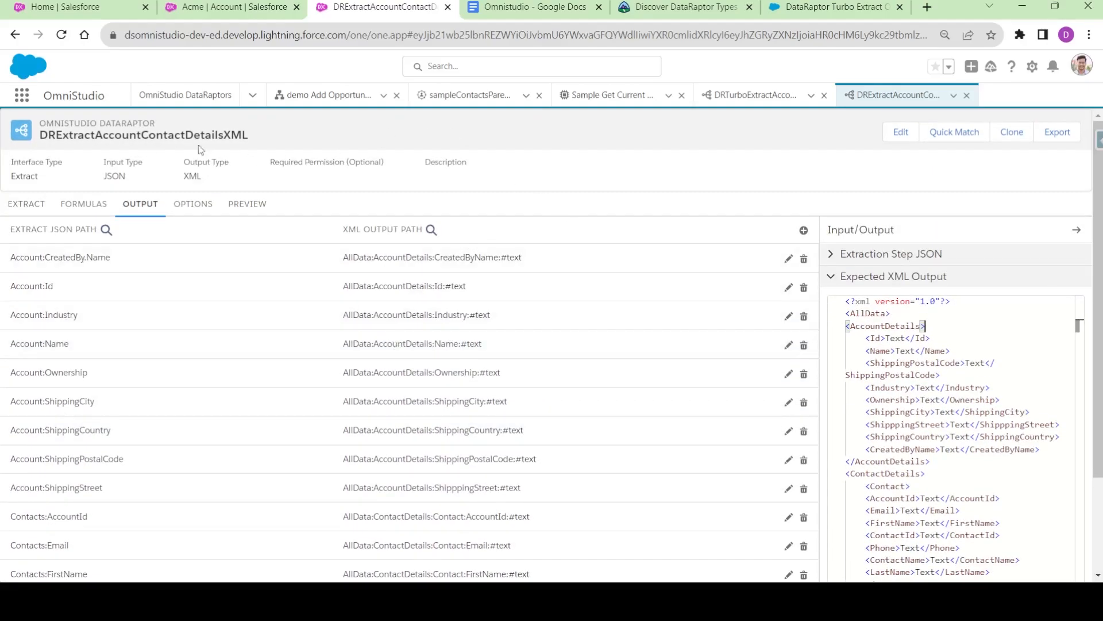
{"action": "left_click_drag", "start_coordinate": [111, 138], "coordinate": [35, 143]}
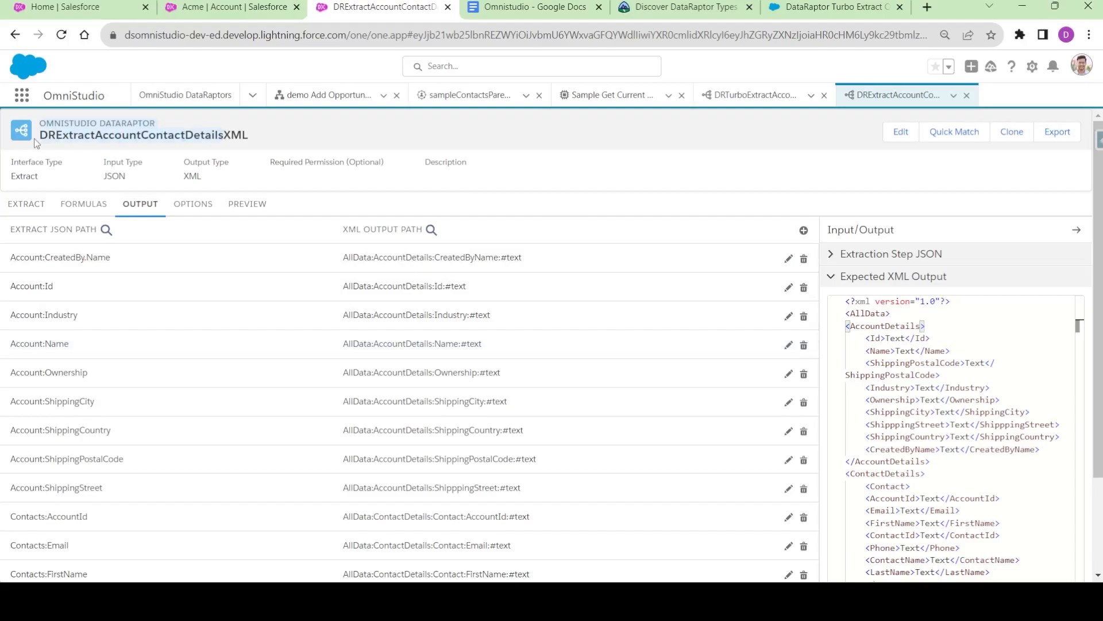
{"action": "left_click", "coordinate": [851, 281]}
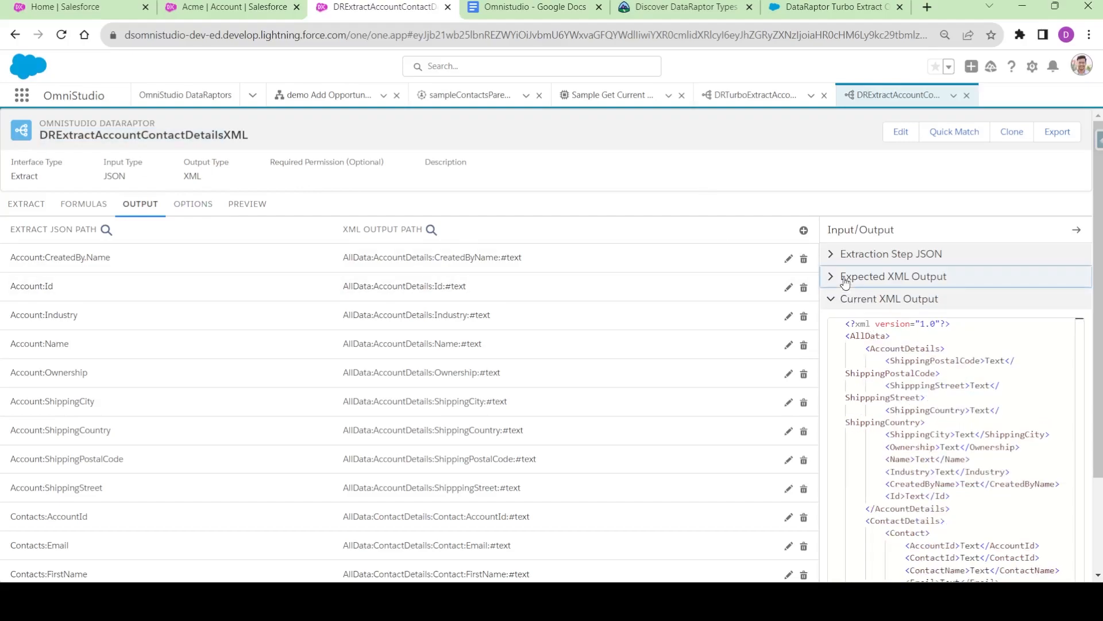
{"action": "left_click", "coordinate": [836, 338]}
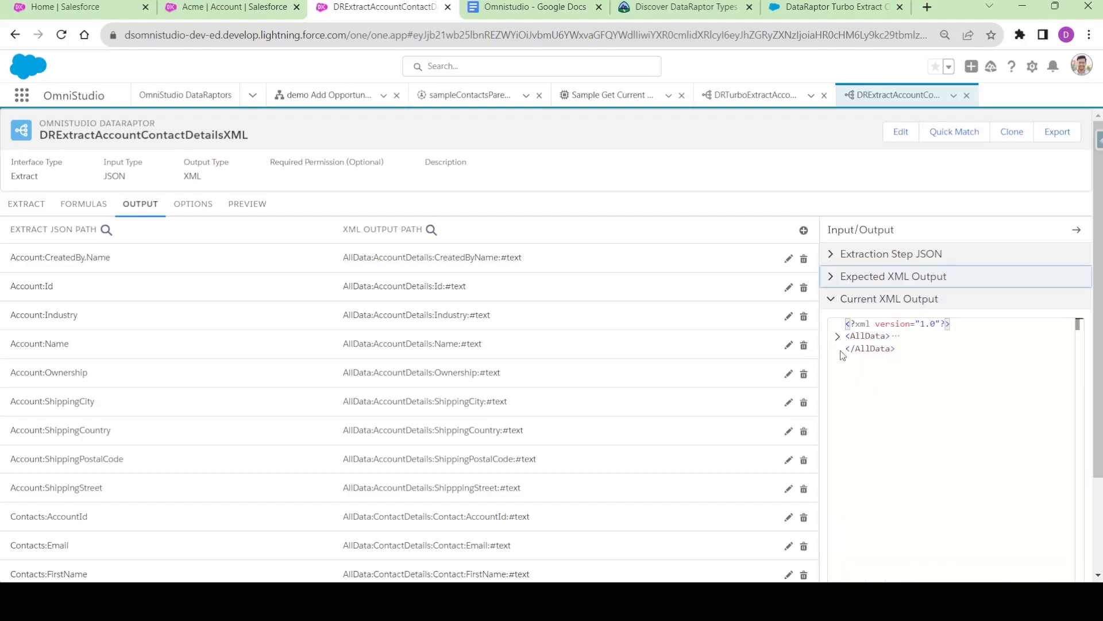
{"action": "left_click", "coordinate": [837, 336]}
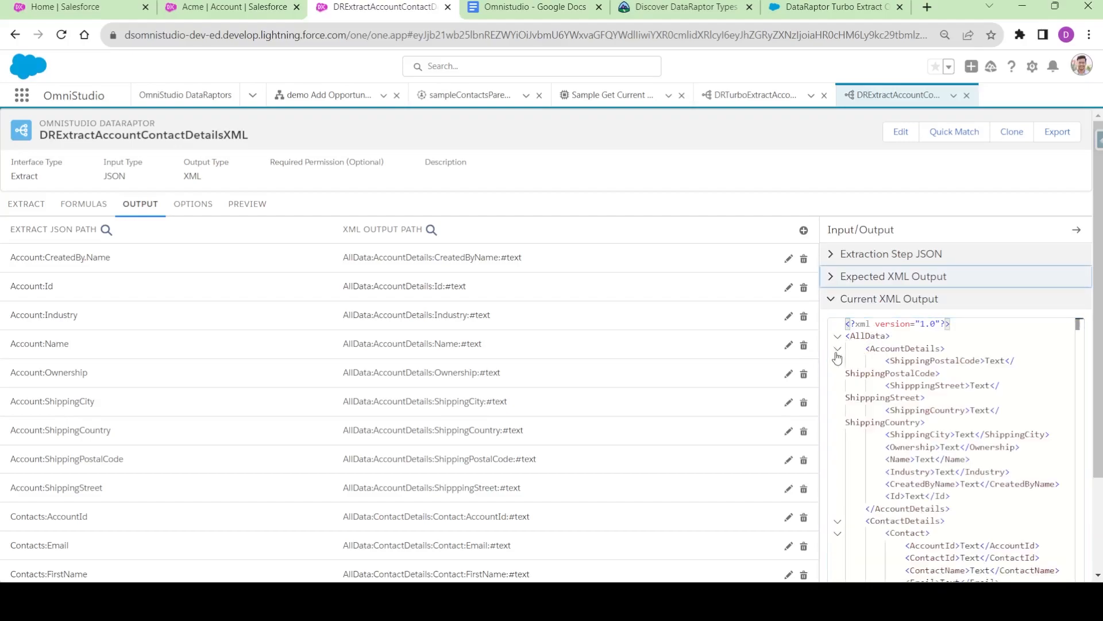
{"action": "left_click", "coordinate": [838, 349]}
{"action": "left_click", "coordinate": [838, 375]}
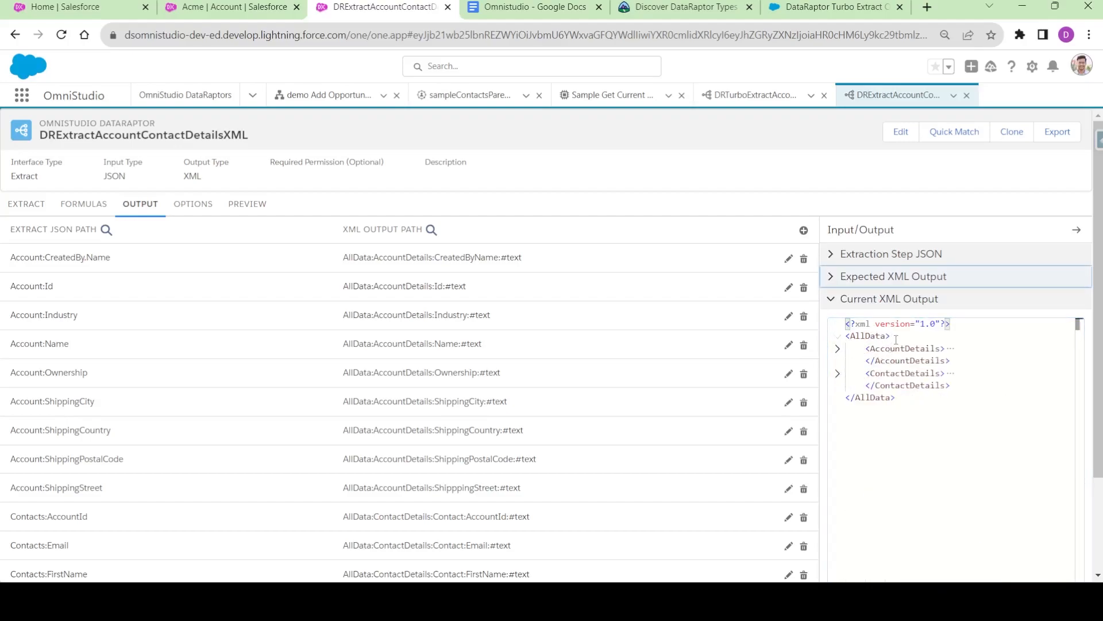
Step: Examine the AllData root and its AccountDetails and ContactDetails child nodes in the current XML output
{"action": "left_click_drag", "start_coordinate": [890, 337], "coordinate": [845, 336]}
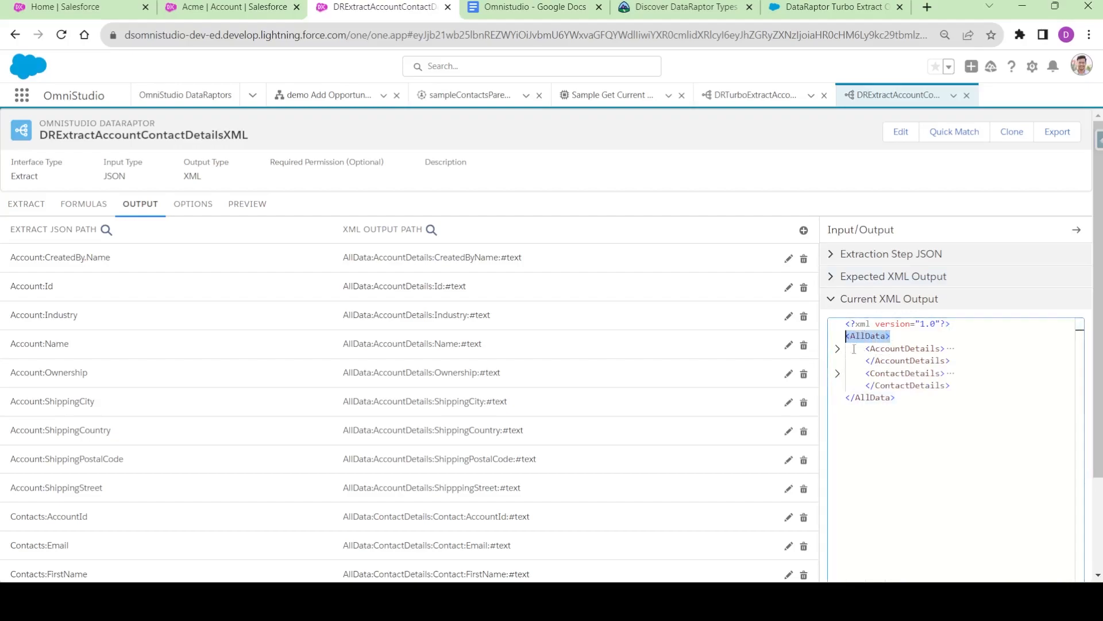
{"action": "double_click", "coordinate": [897, 386]}
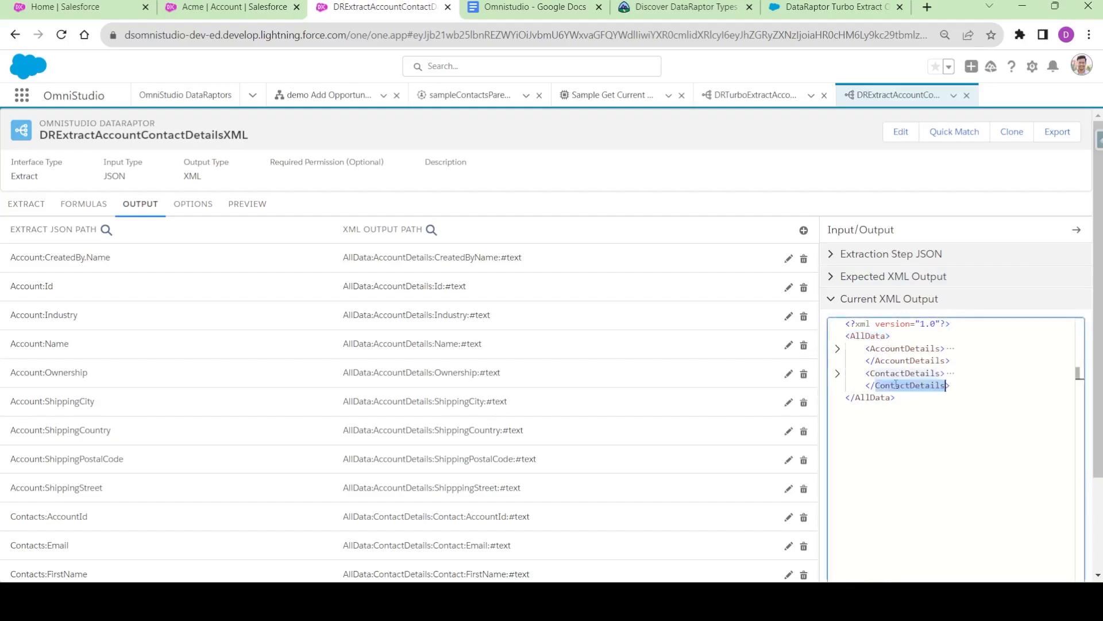
{"action": "double_click", "coordinate": [899, 350]}
{"action": "double_click", "coordinate": [904, 386]}
{"action": "double_click", "coordinate": [874, 337]}
{"action": "left_click", "coordinate": [922, 335]}
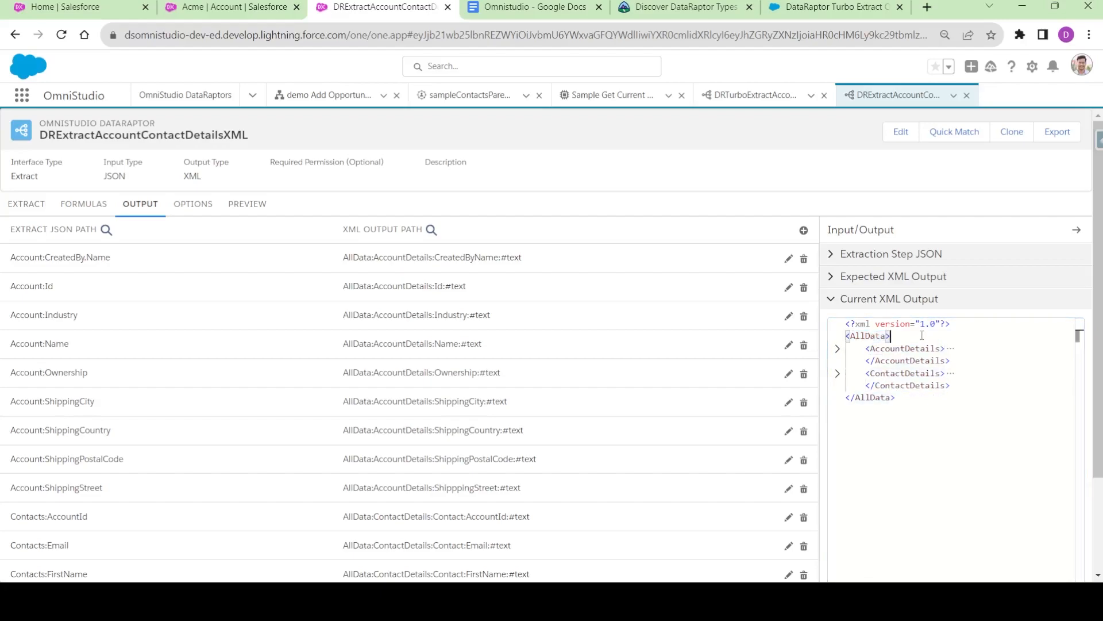
{"action": "left_click", "coordinate": [907, 406]}
Step: Execute the DataRaptor preview with the existing AccountId parameter and review the full XML response
{"action": "left_click", "coordinate": [233, 208]}
{"action": "left_click", "coordinate": [240, 563]}
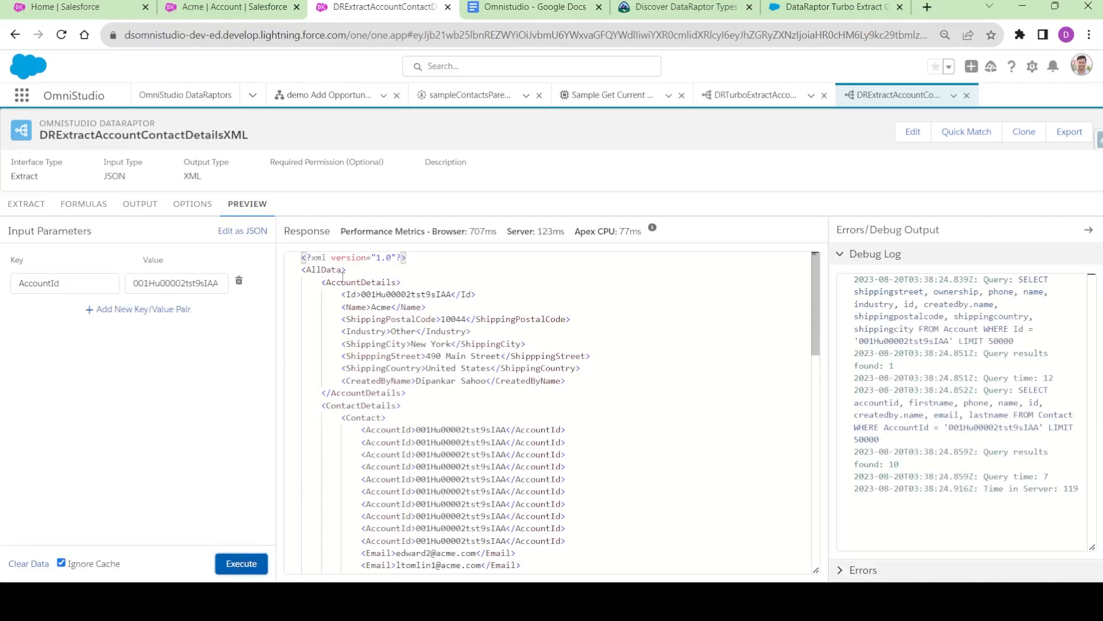
{"action": "scroll", "coordinate": [357, 324], "scroll_direction": "down", "scroll_amount": 5}
{"action": "scroll", "coordinate": [357, 324], "scroll_direction": "down", "scroll_amount": 7}
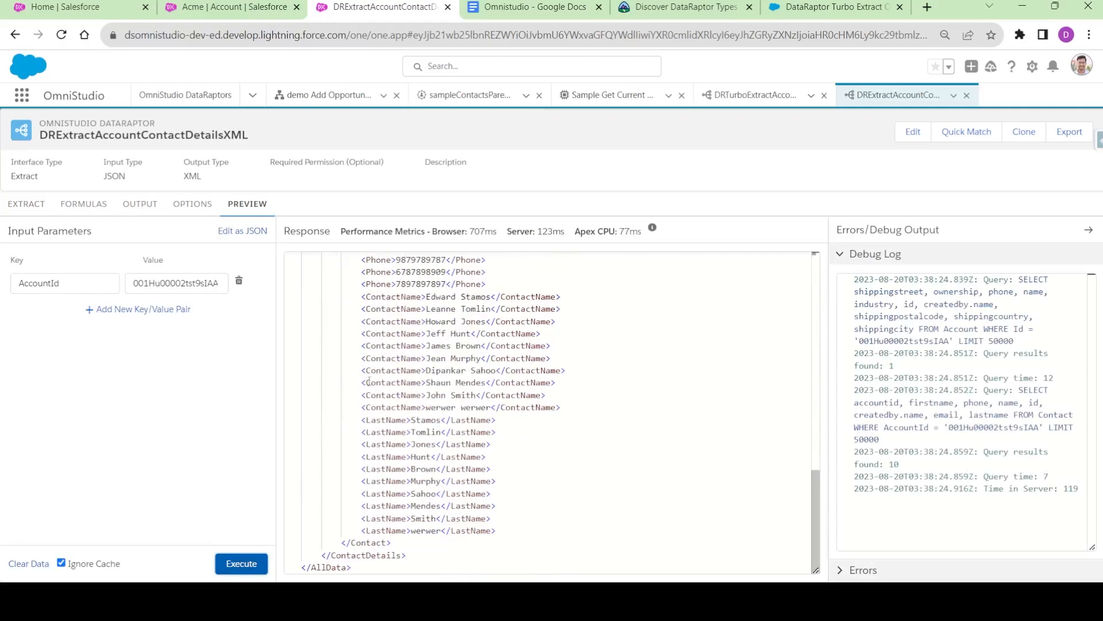
{"action": "scroll", "coordinate": [367, 380], "scroll_direction": "up", "scroll_amount": 8}
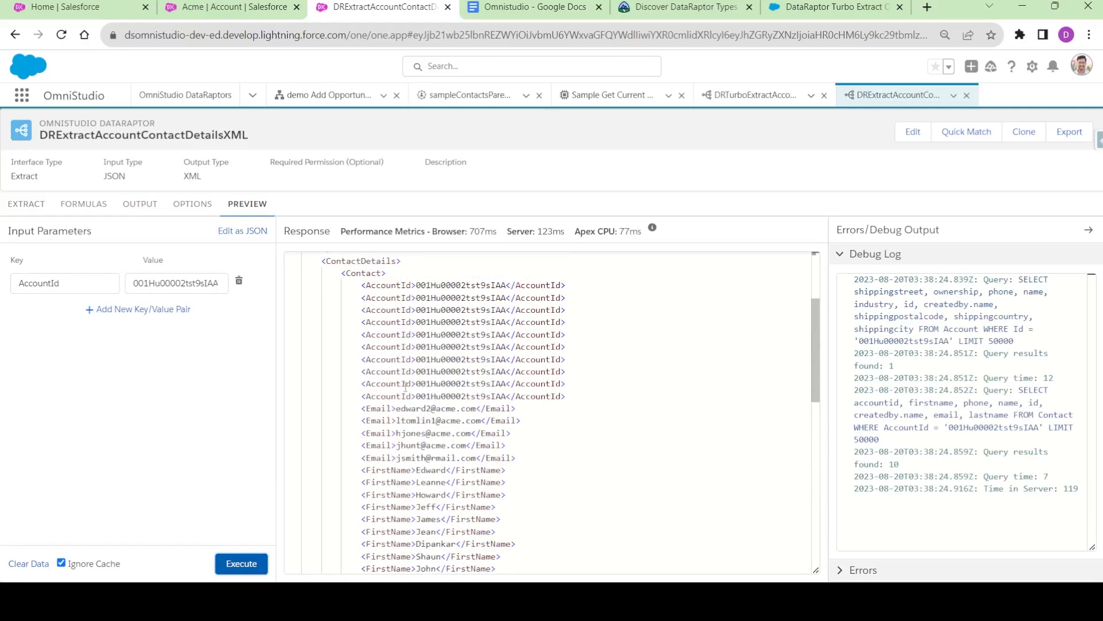
{"action": "scroll", "coordinate": [406, 386], "scroll_direction": "up", "scroll_amount": 3}
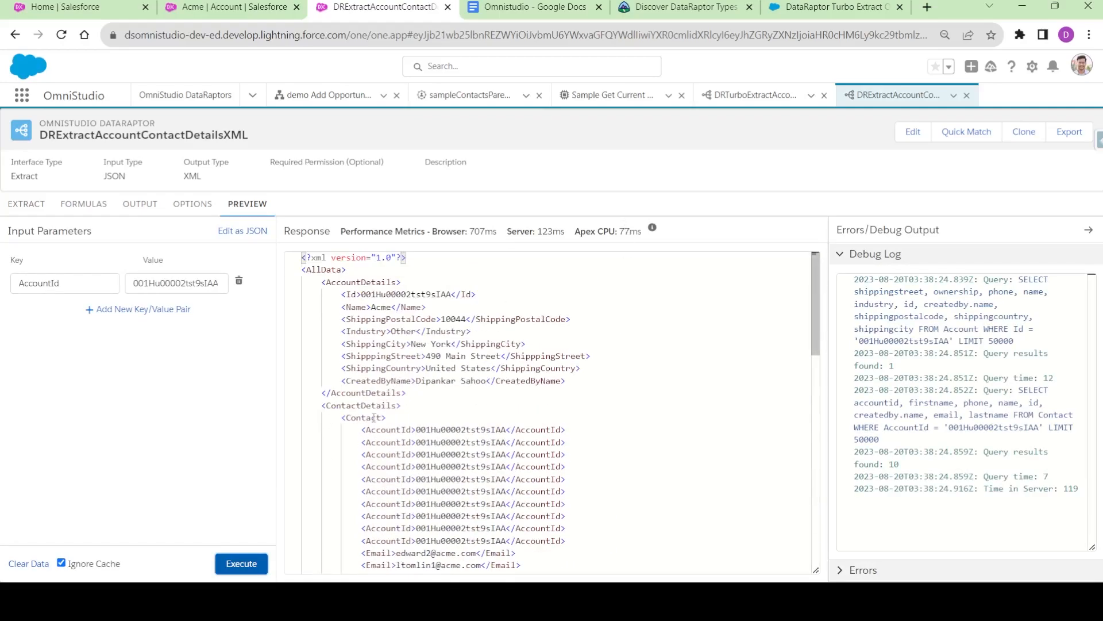
{"action": "scroll", "coordinate": [379, 362], "scroll_direction": "down", "scroll_amount": 15}
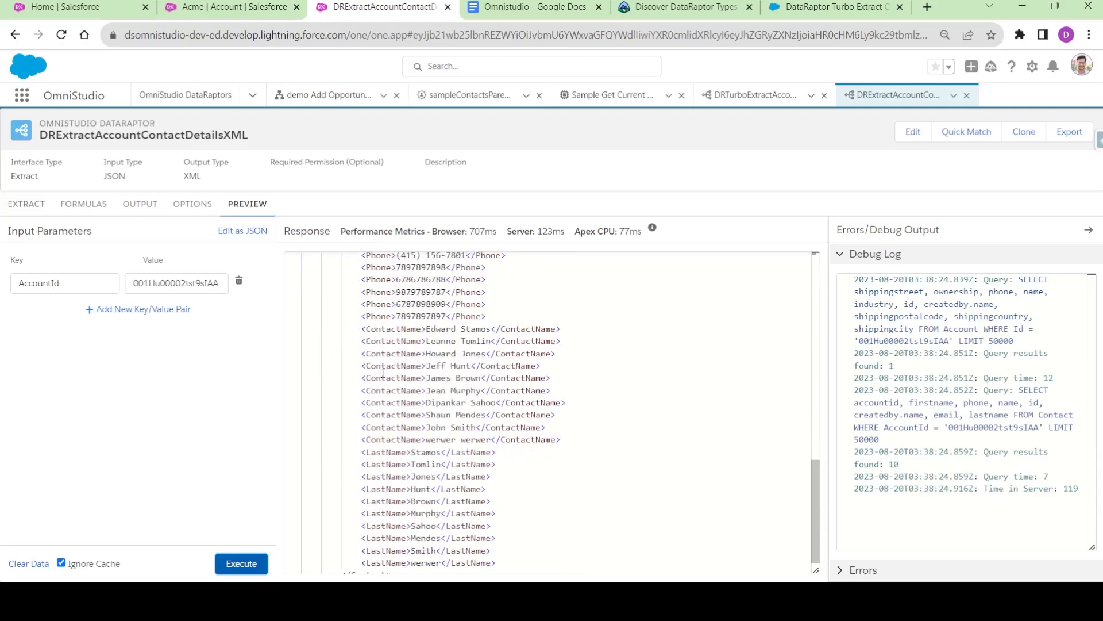
{"action": "scroll", "coordinate": [406, 426], "scroll_direction": "up", "scroll_amount": 12}
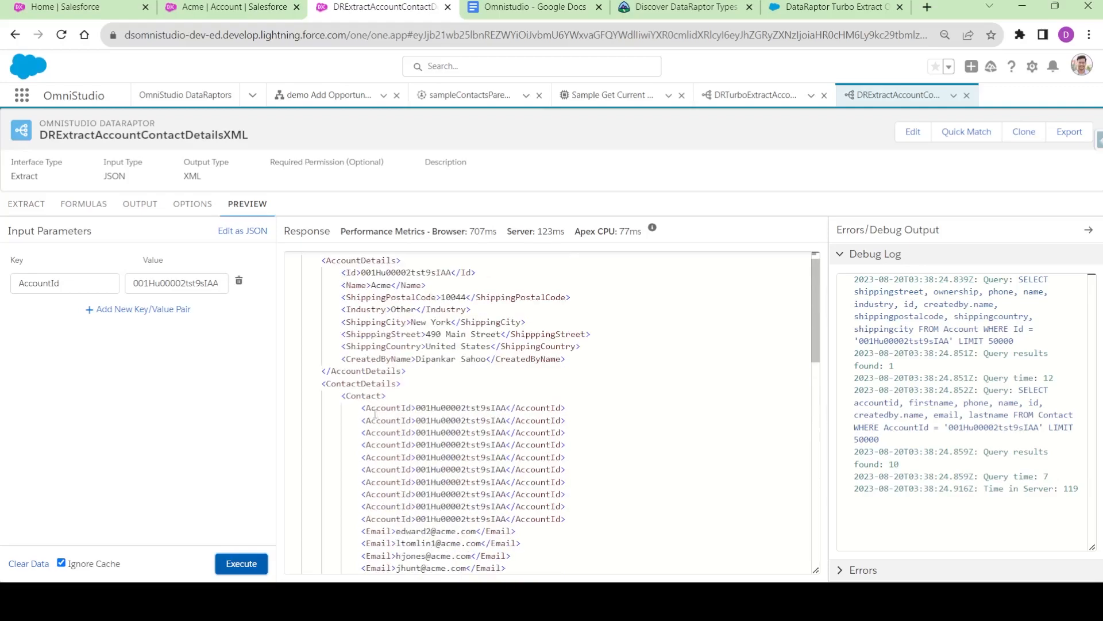
Step: Examine how the AccountId and other contact tags are grouped inside the Contact node of the preview response
{"action": "double_click", "coordinate": [364, 396]}
{"action": "double_click", "coordinate": [383, 408]}
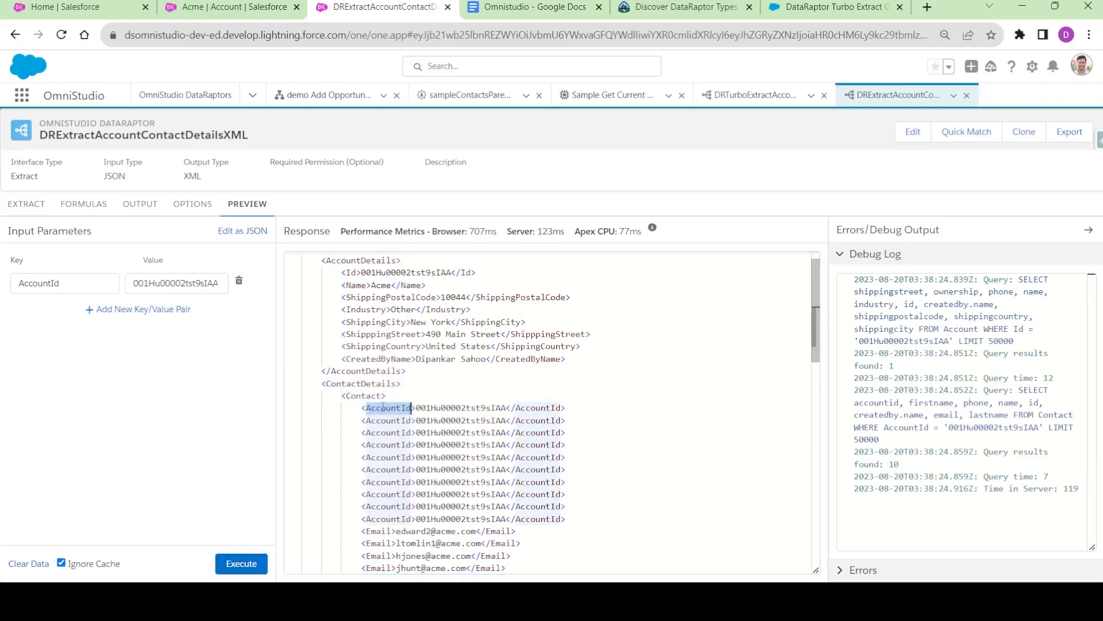
{"action": "scroll", "coordinate": [385, 414], "scroll_direction": "down", "scroll_amount": 3}
{"action": "scroll", "coordinate": [402, 439], "scroll_direction": "down", "scroll_amount": 18}
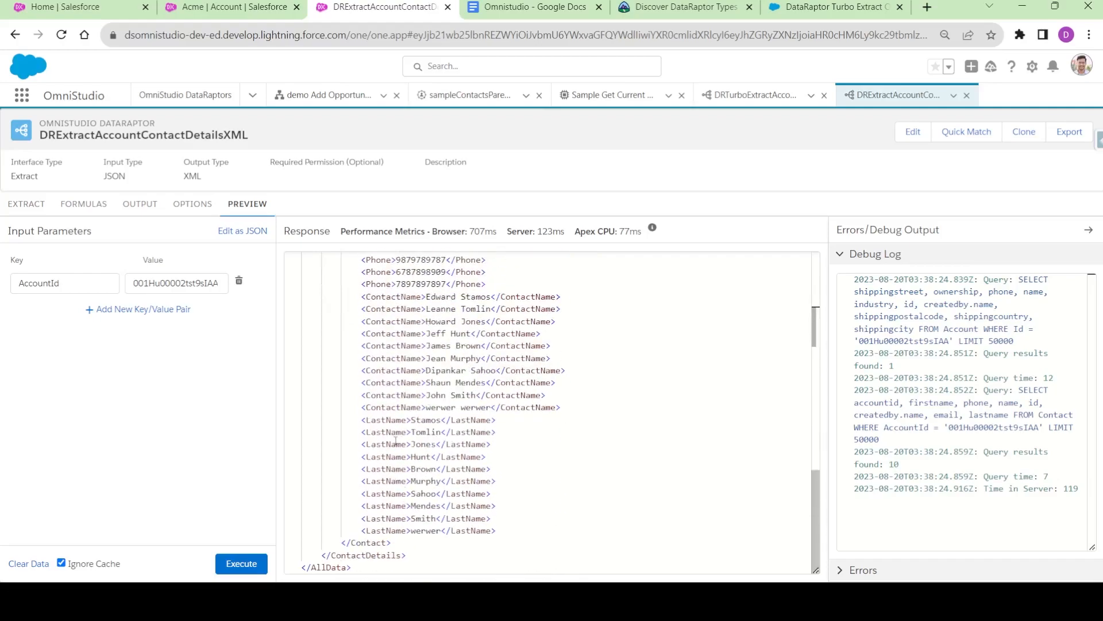
{"action": "scroll", "coordinate": [402, 443], "scroll_direction": "up", "scroll_amount": 15}
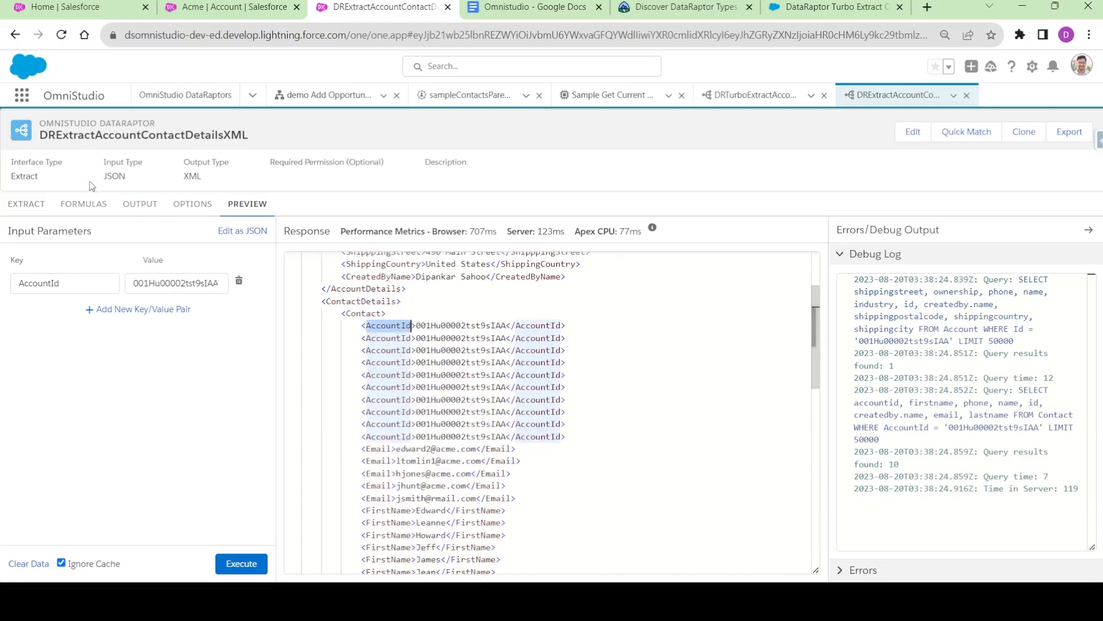
Step: Remove the :#text suffix from the Contacts:AccountId mapping, setting its XML output path to AllData:ContactDetails:Contact:AccountId
{"action": "left_click", "coordinate": [140, 204]}
{"action": "scroll", "coordinate": [521, 355], "scroll_direction": "down", "scroll_amount": 2}
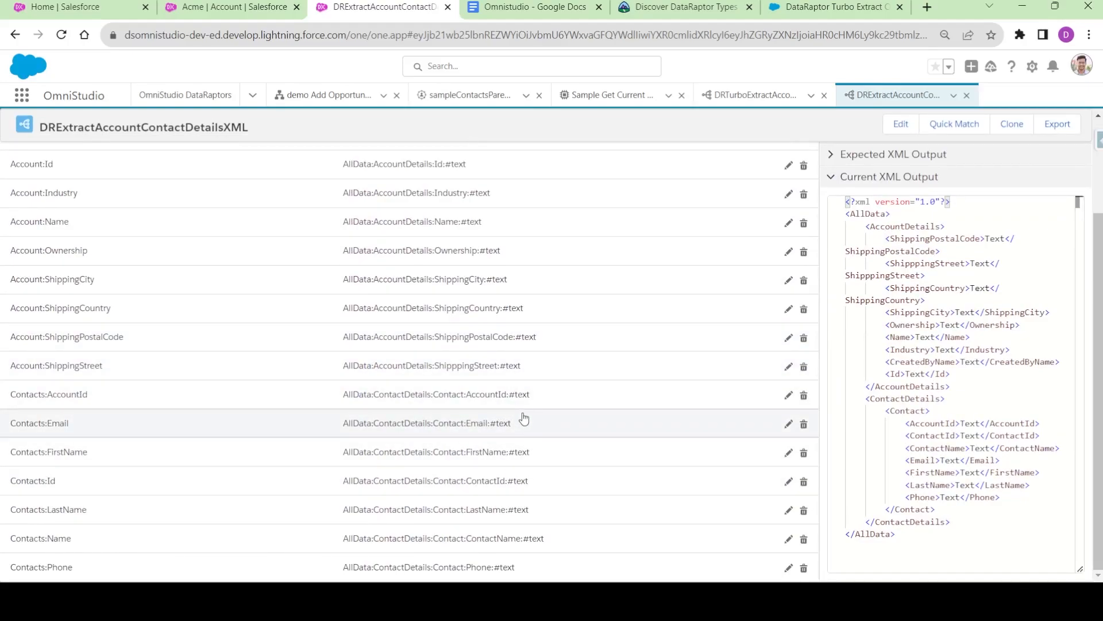
{"action": "left_click", "coordinate": [524, 396]}
{"action": "scroll", "coordinate": [286, 433], "scroll_direction": "down", "scroll_amount": 2}
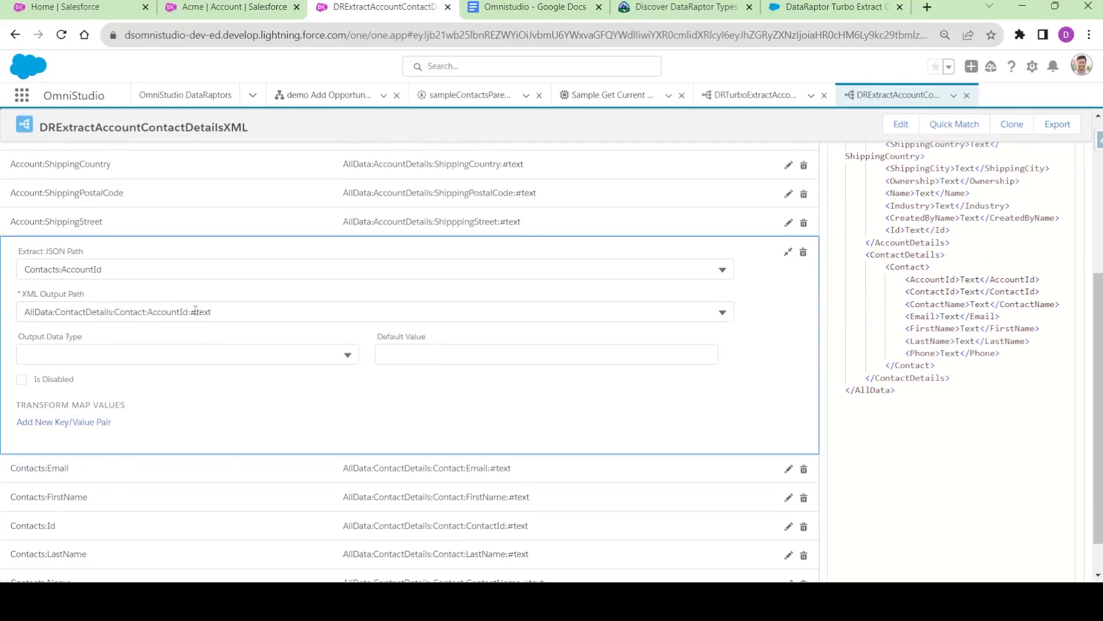
{"action": "left_click_drag", "start_coordinate": [189, 311], "coordinate": [258, 313]}
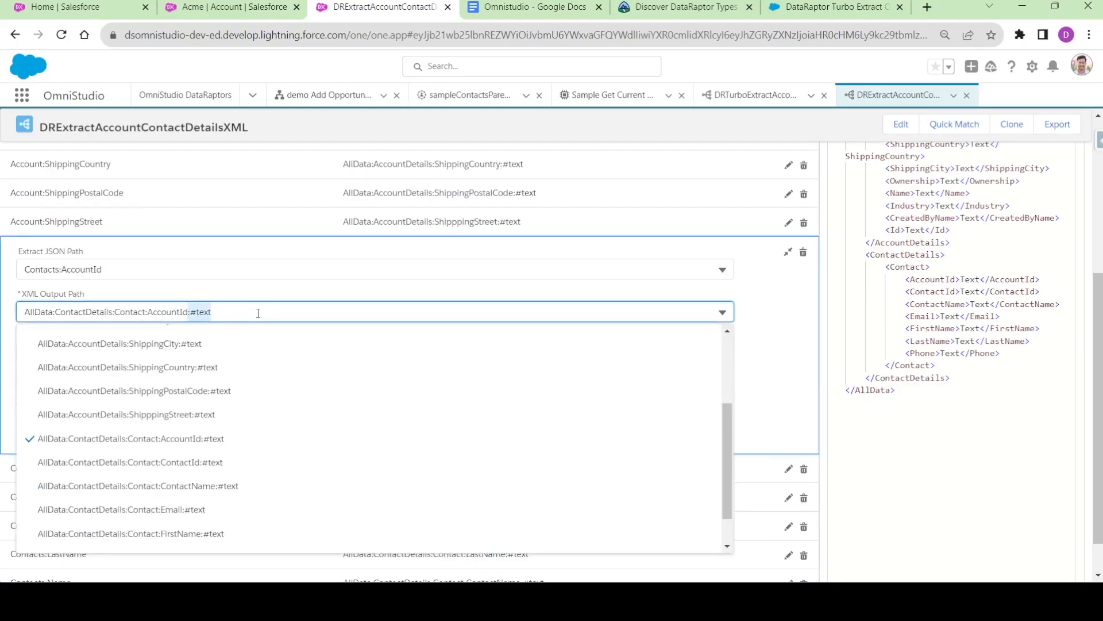
{"action": "key", "text": "BackSpace"}
{"action": "left_click", "coordinate": [250, 339]}
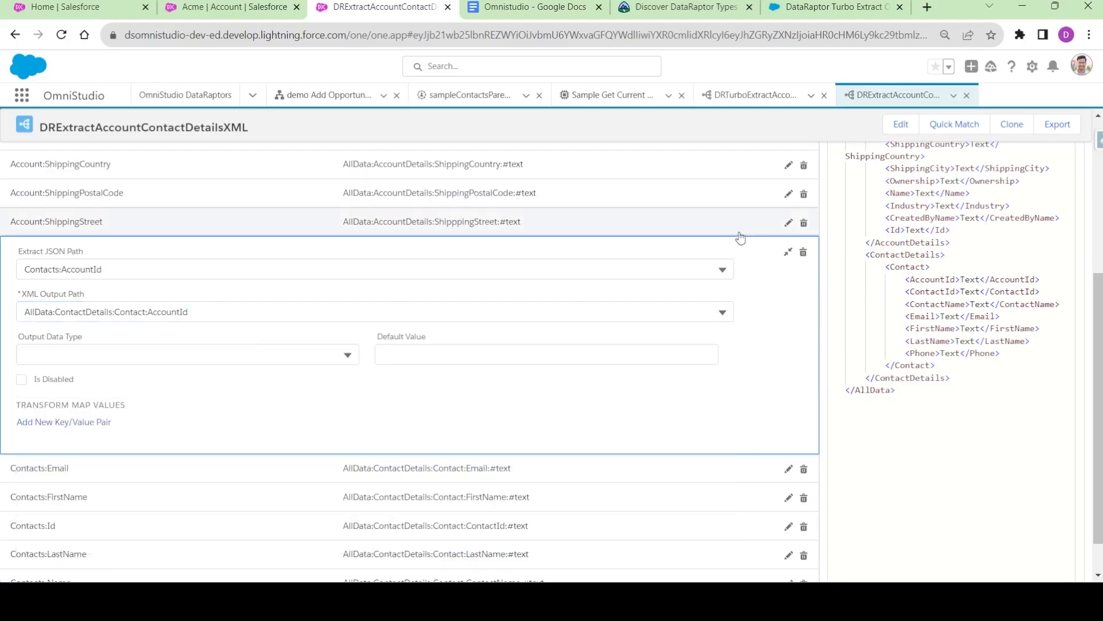
{"action": "left_click", "coordinate": [788, 252]}
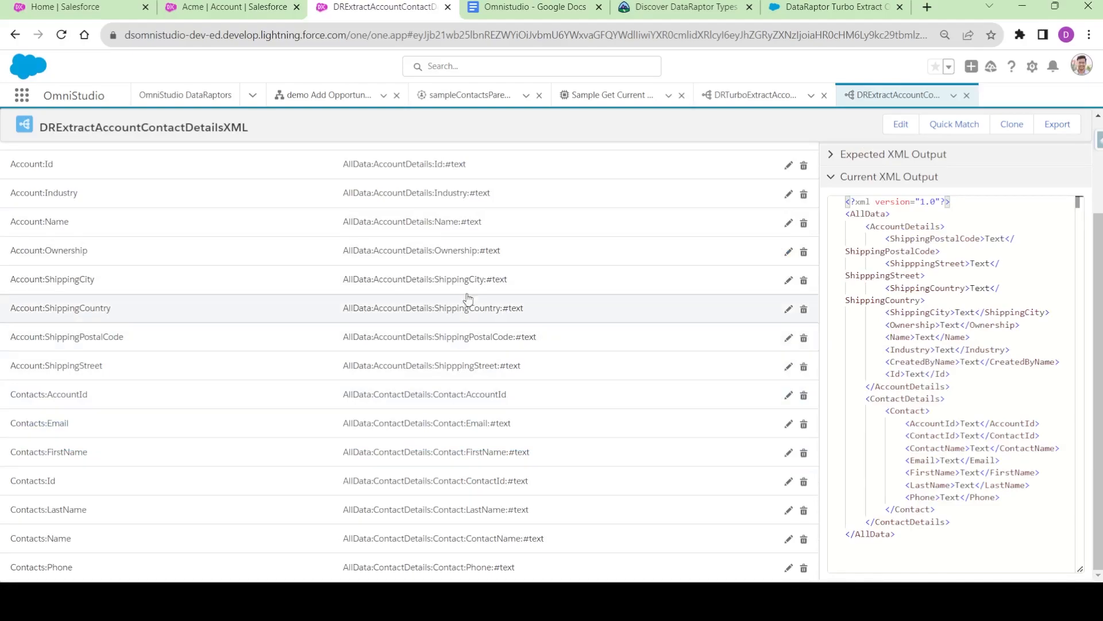
Step: Filter the XML output paths by COntact and set the Contacts:Email output path to AllData:ContactDetails:Contact:Email
{"action": "scroll", "coordinate": [410, 227], "scroll_direction": "up", "scroll_amount": 3}
{"action": "left_click", "coordinate": [431, 229]}
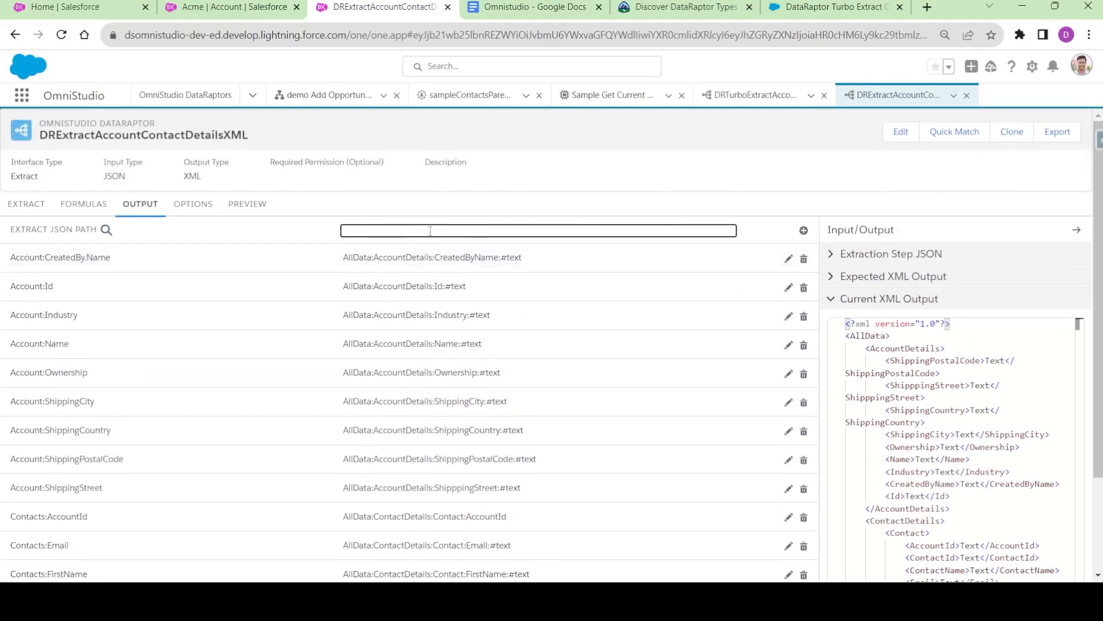
{"action": "type", "text": "COntact"}
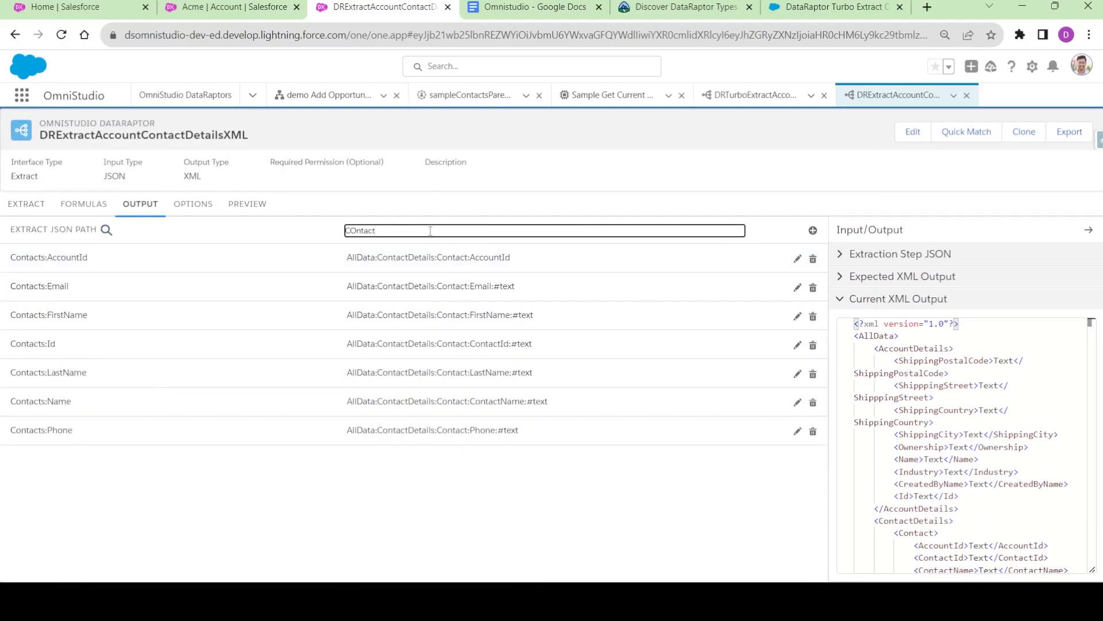
{"action": "left_click", "coordinate": [470, 288]}
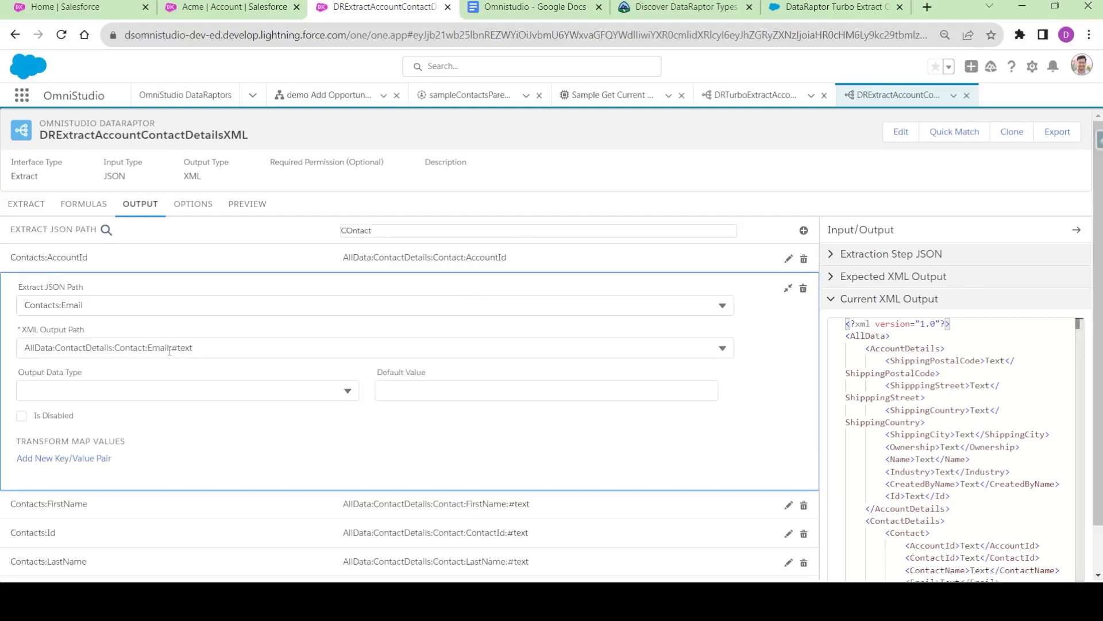
{"action": "left_click", "coordinate": [251, 347]}
{"action": "key", "text": "BackSpace"}
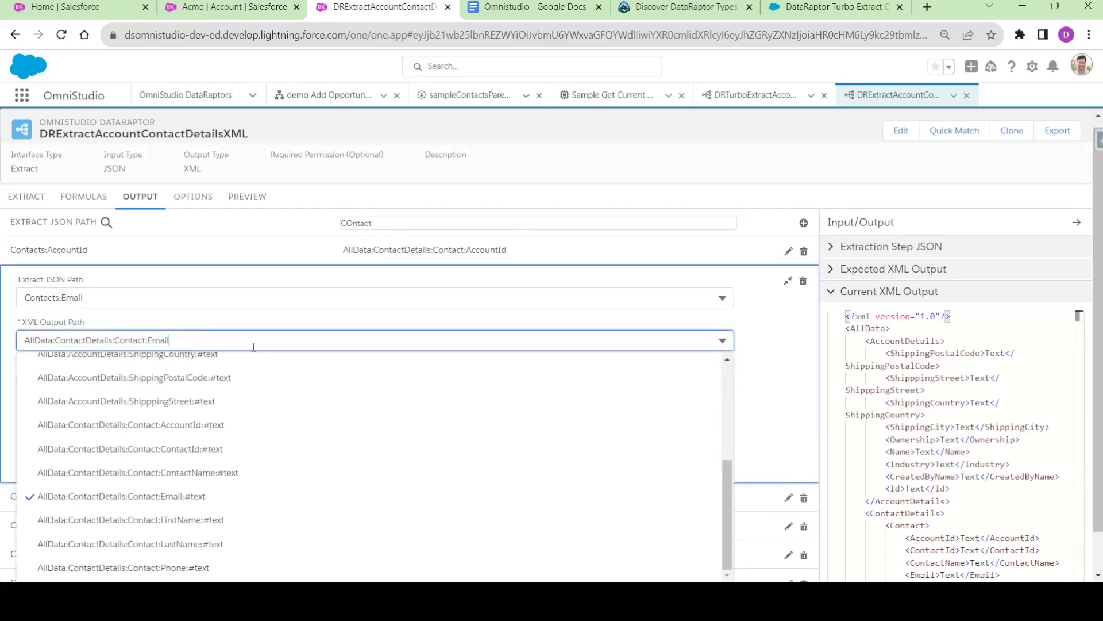
{"action": "left_click", "coordinate": [291, 363]}
{"action": "left_click", "coordinate": [787, 281]}
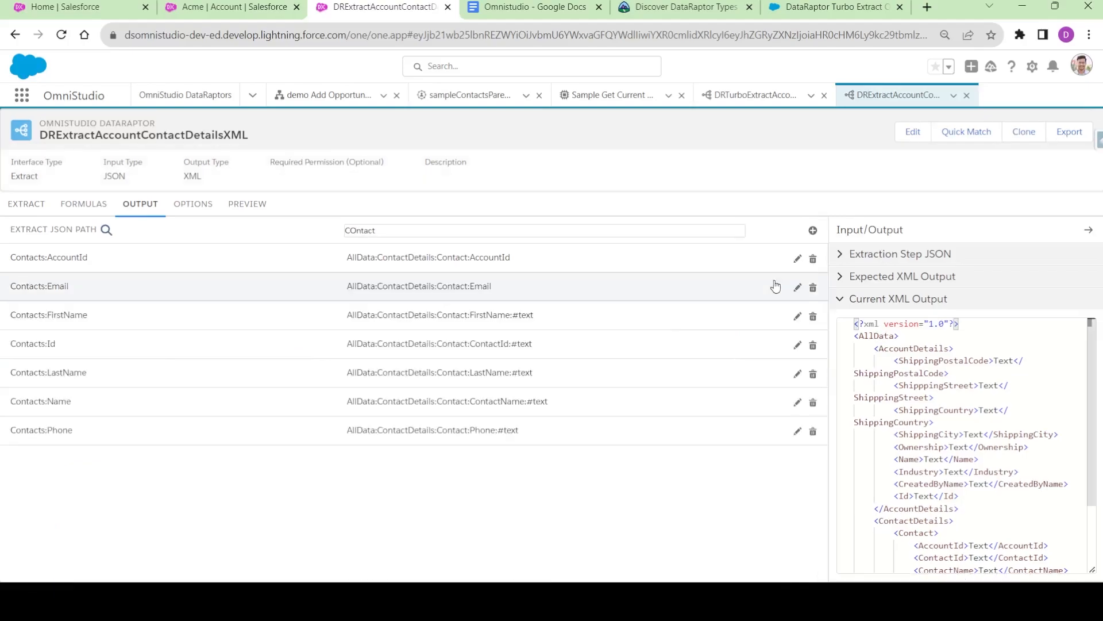
Step: Set the XML output path of Contacts:FirstName to AllData:ContactDetails:Contact:FirstName, without the :#text suffix
{"action": "left_click", "coordinate": [546, 316]}
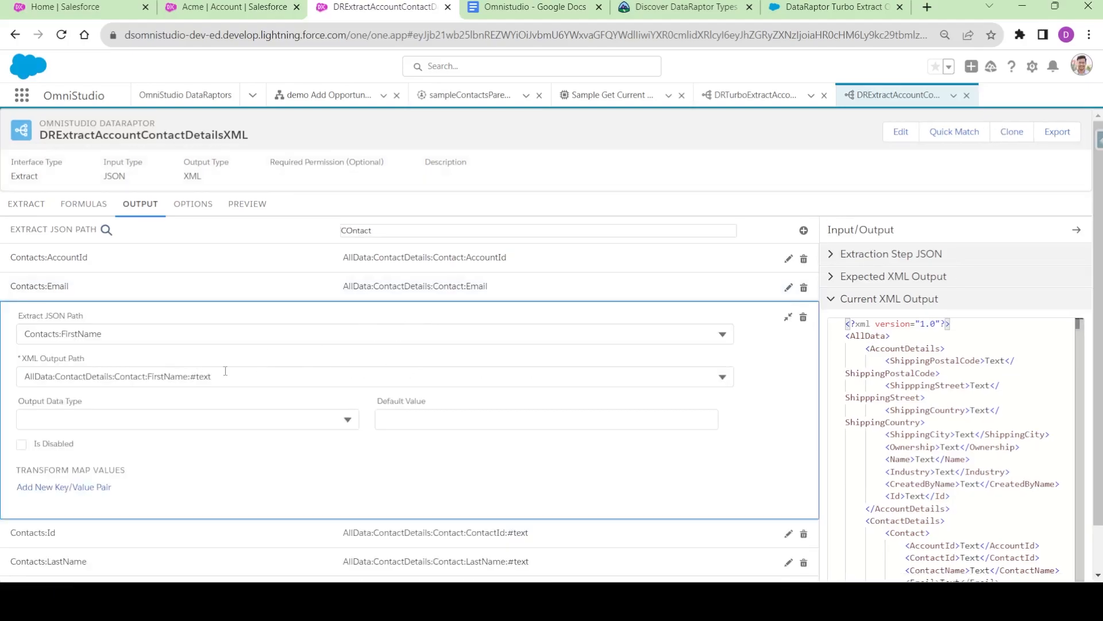
{"action": "left_click", "coordinate": [192, 376]}
{"action": "double_click", "coordinate": [199, 345]}
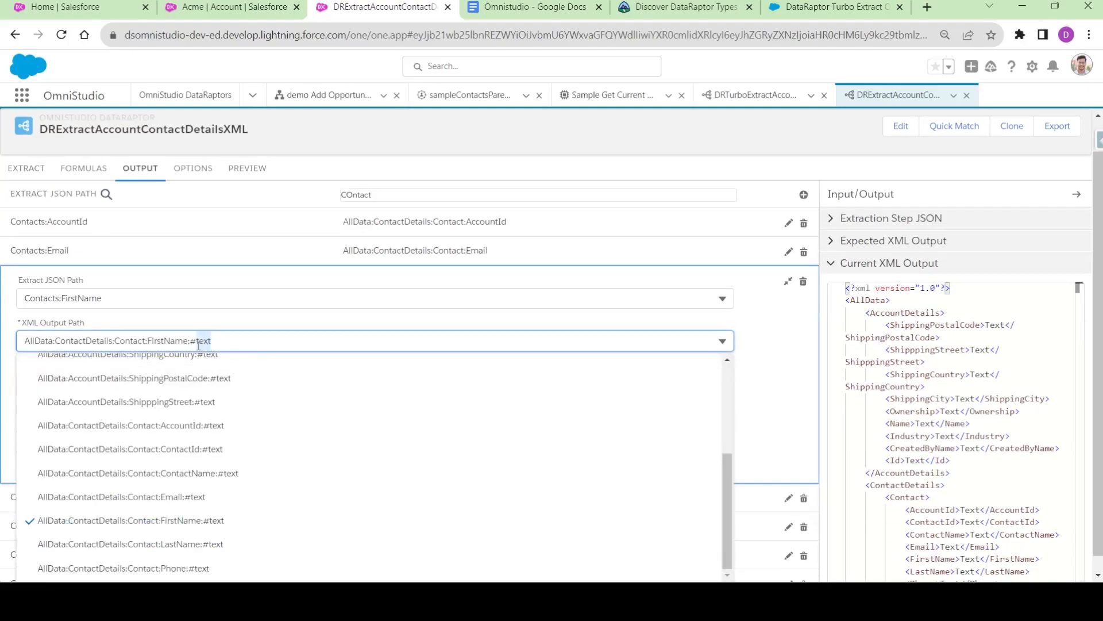
{"action": "key", "text": "BackSpace"}
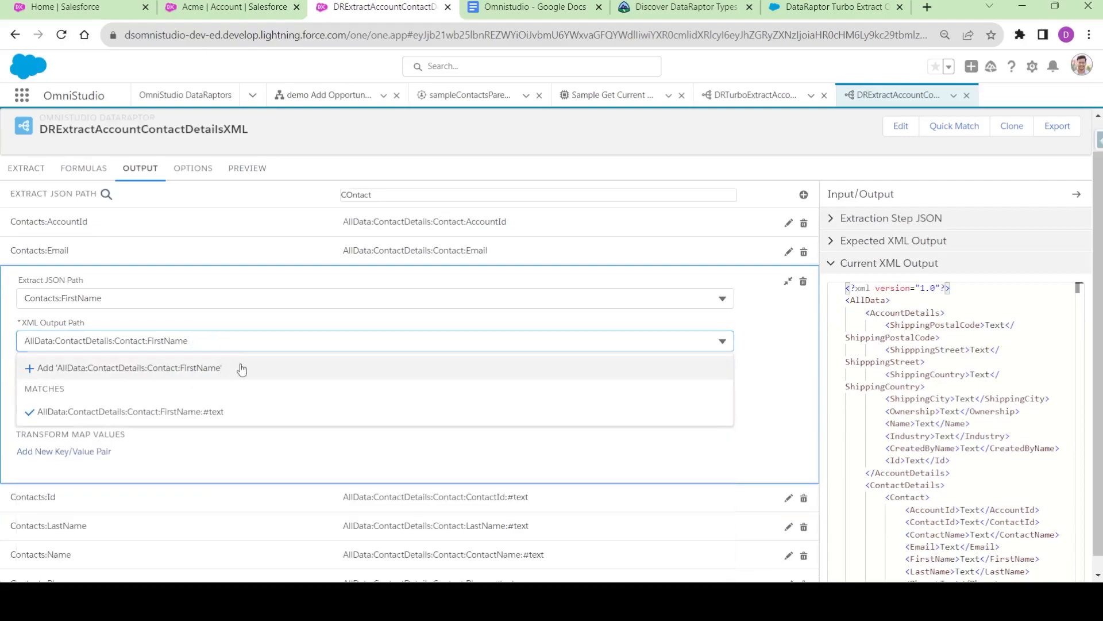
{"action": "left_click", "coordinate": [230, 366]}
{"action": "left_click", "coordinate": [785, 286]}
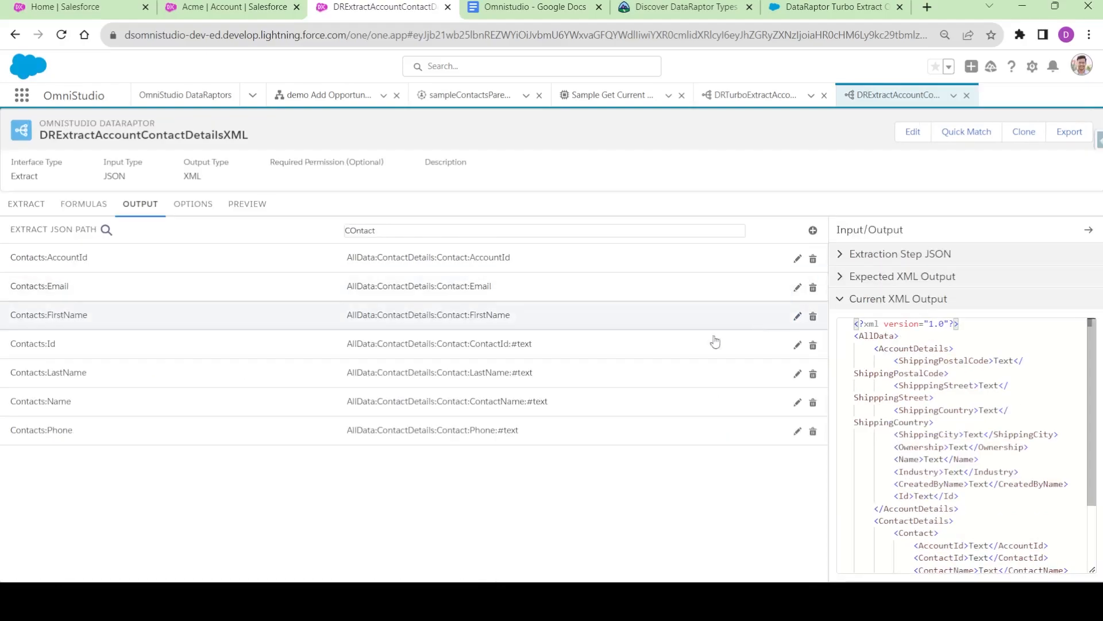
Step: Remove the :#text suffix from the Contacts:Id mapping, setting its XML output path to AllData:ContactDetails:Contact:ContactId
{"action": "left_click", "coordinate": [555, 346]}
{"action": "left_click", "coordinate": [183, 409]}
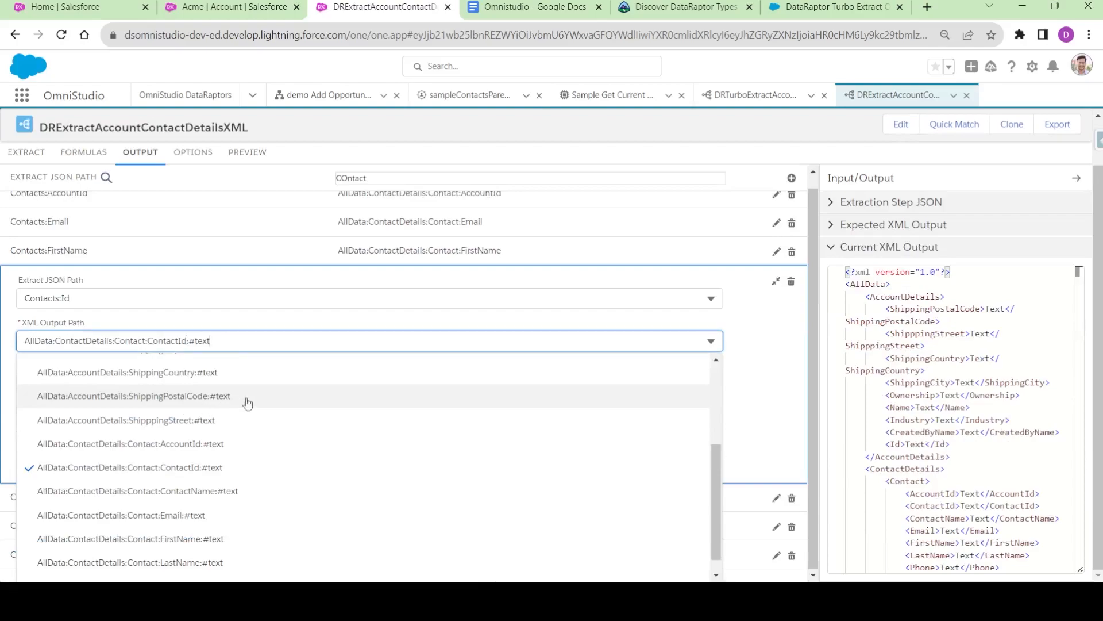
{"action": "double_click", "coordinate": [187, 343]}
{"action": "key", "text": "BackSpace"}
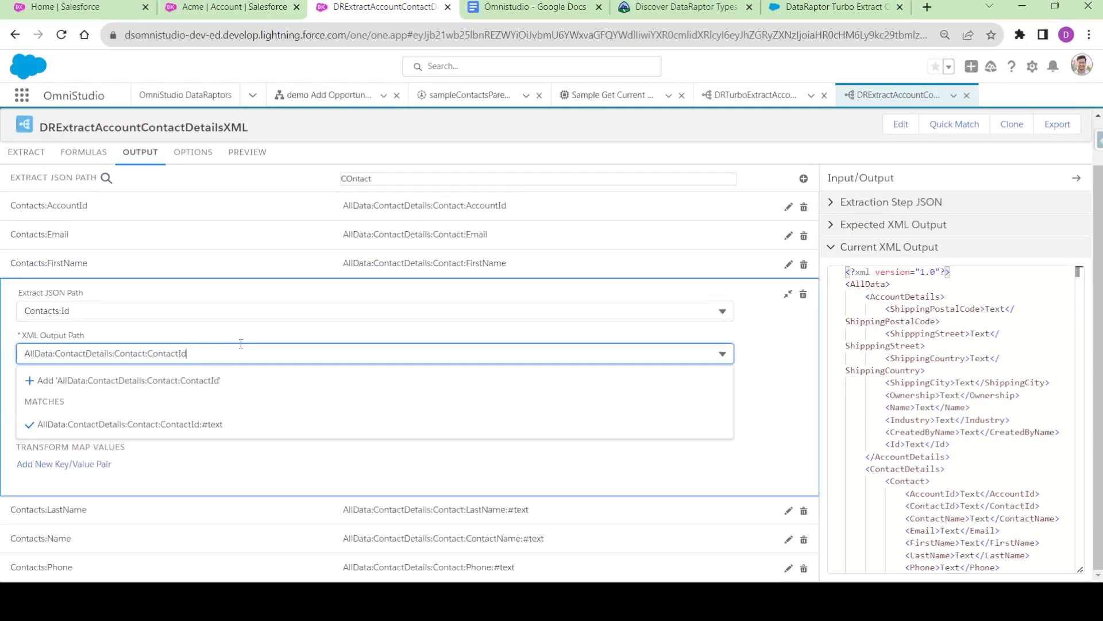
{"action": "left_click", "coordinate": [236, 379]}
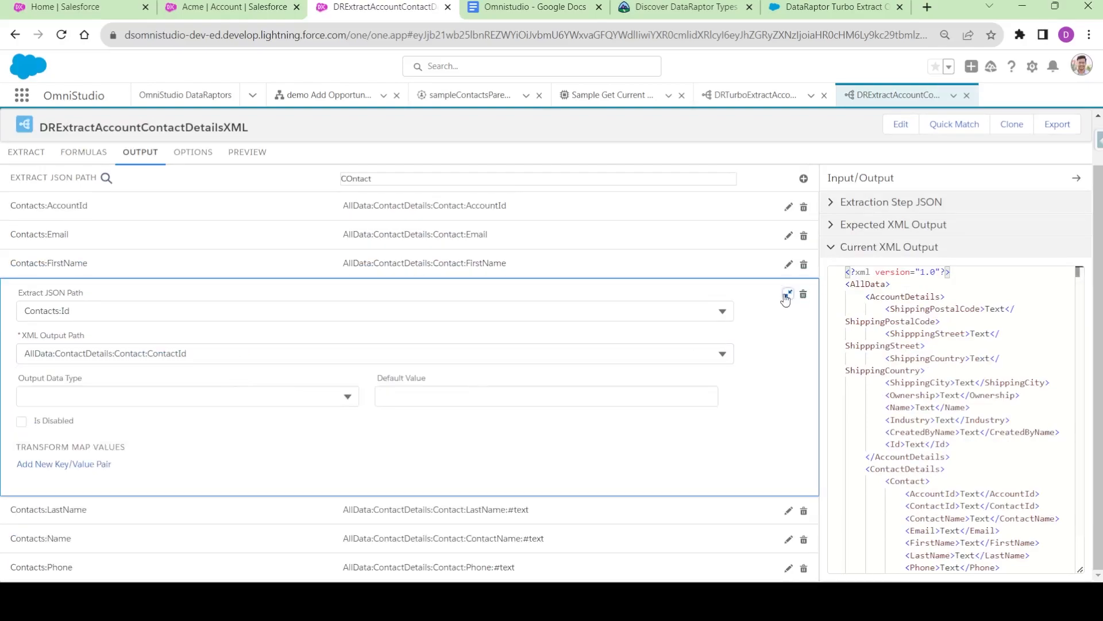
{"action": "left_click", "coordinate": [788, 294]}
Step: Set the XML output path of Contacts:LastName to AllData:ContactDetails:Contact:LastName, without the :#text suffix
{"action": "left_click", "coordinate": [560, 373]}
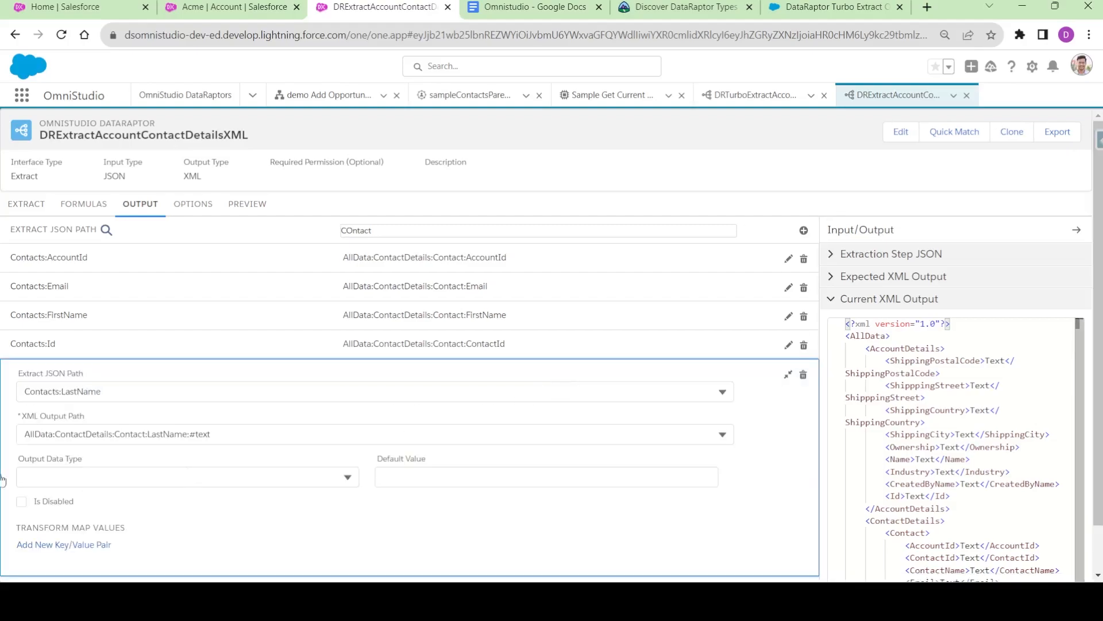
{"action": "left_click", "coordinate": [186, 435]}
{"action": "left_click_drag", "start_coordinate": [212, 341], "coordinate": [194, 335]}
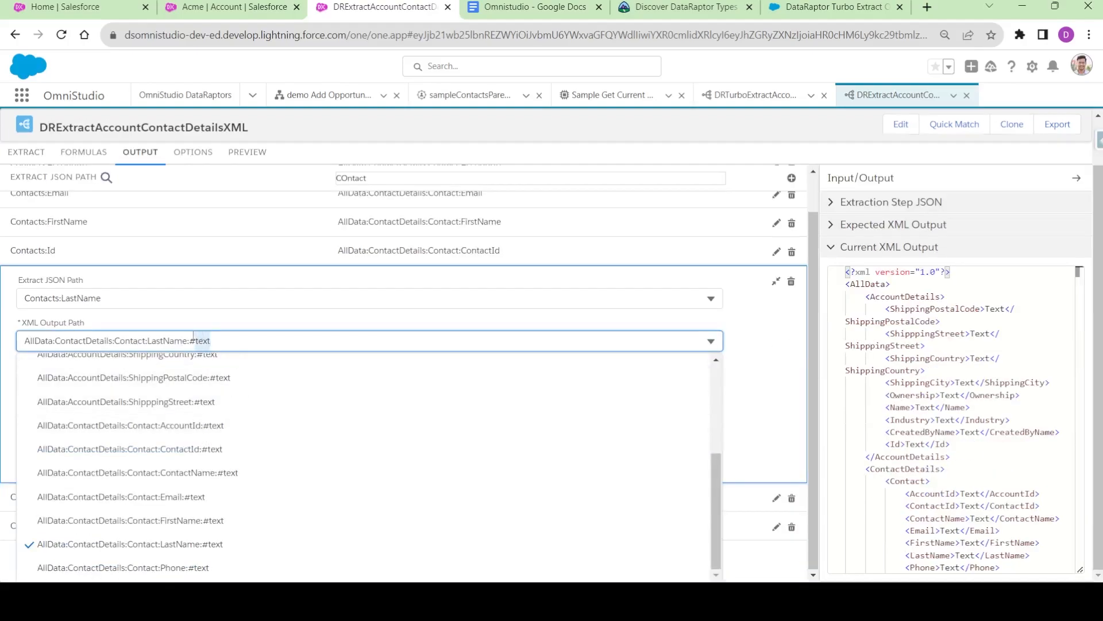
{"action": "key", "text": "BackSpace"}
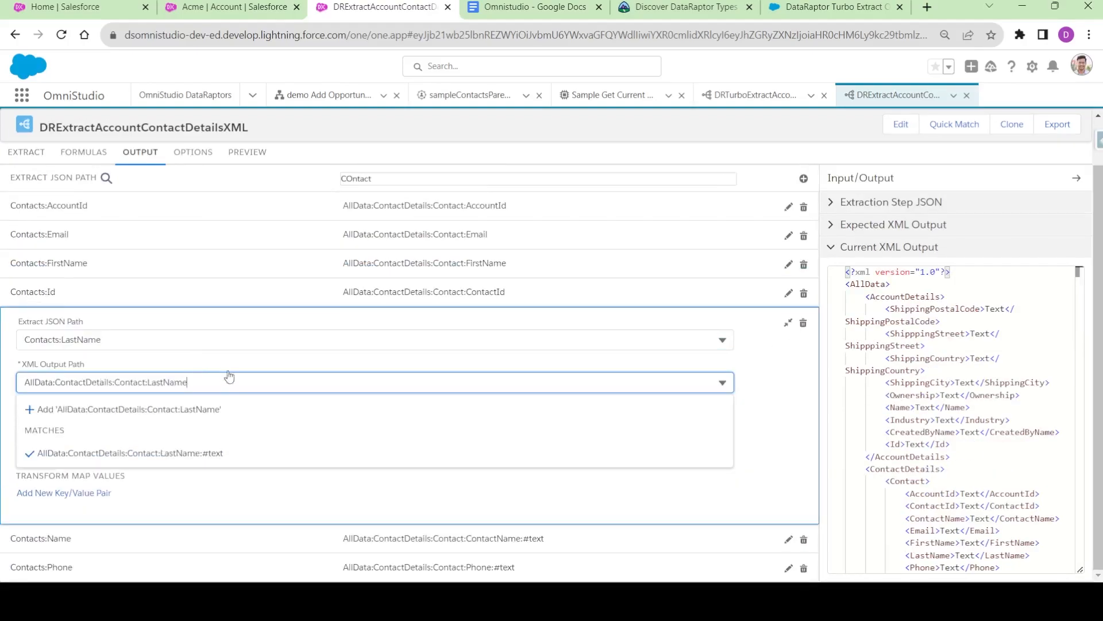
{"action": "left_click", "coordinate": [217, 409]}
{"action": "left_click", "coordinate": [795, 324]}
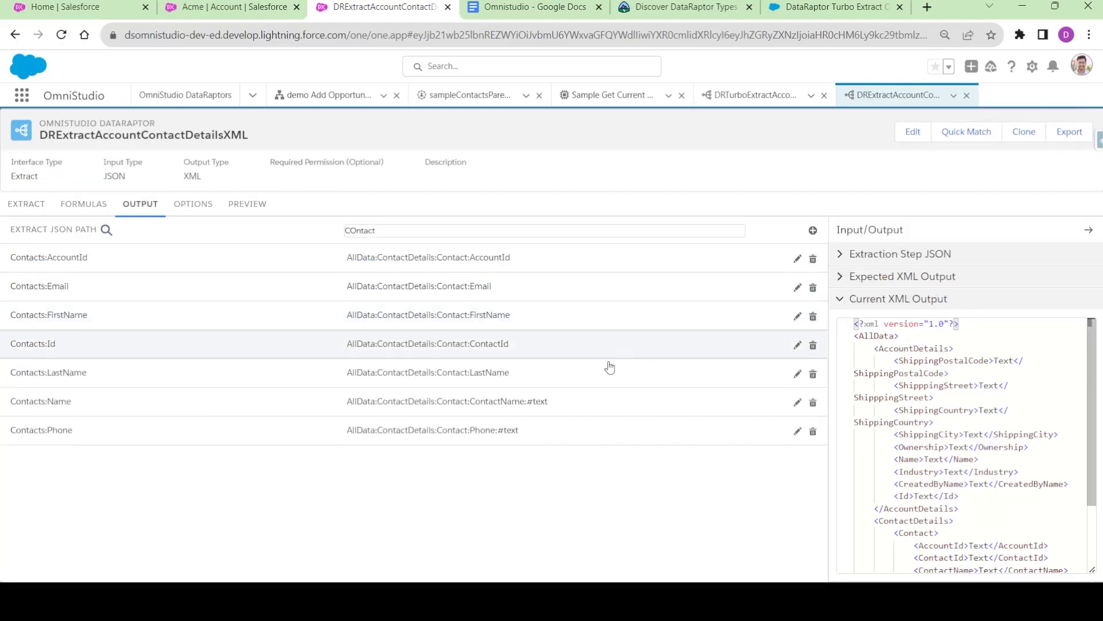
Step: Set the XML output path of Contacts:Name to AllData:ContactDetails:Contact:ContactName, dropping the :#text suffix
{"action": "left_click", "coordinate": [510, 401]}
{"action": "left_click", "coordinate": [203, 463]}
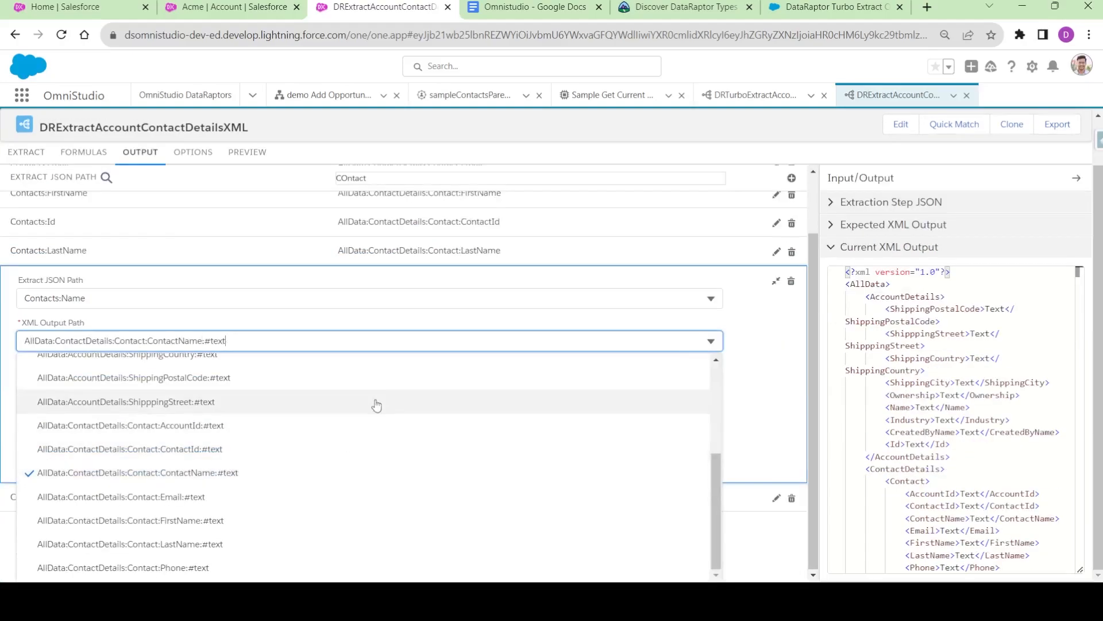
{"action": "key", "text": "BackSpace"}
{"action": "left_click", "coordinate": [266, 442]}
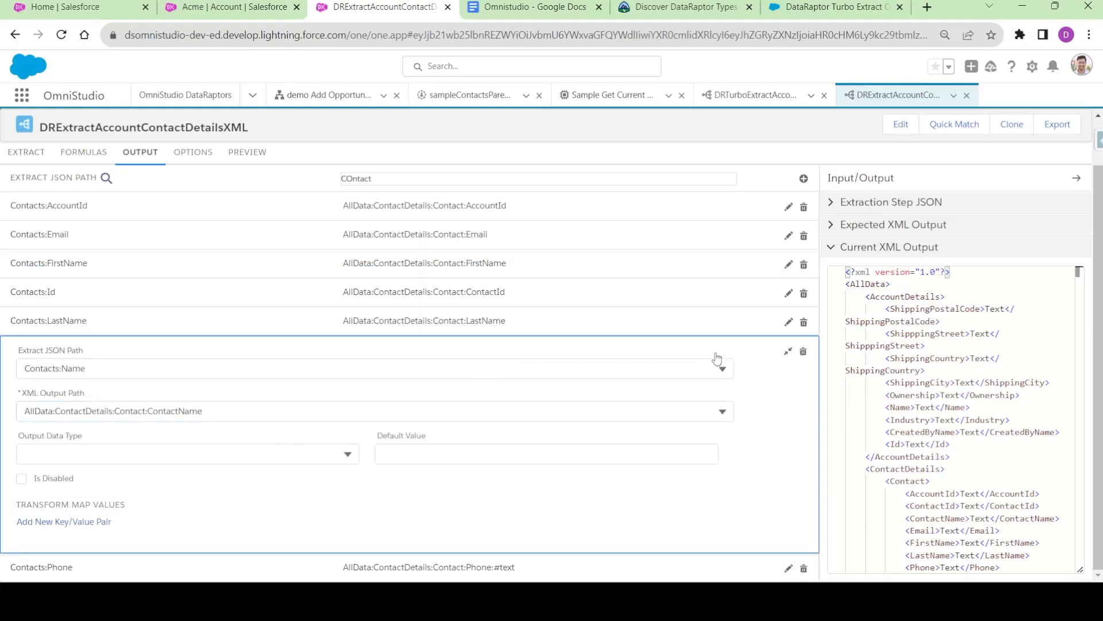
{"action": "left_click", "coordinate": [790, 351]}
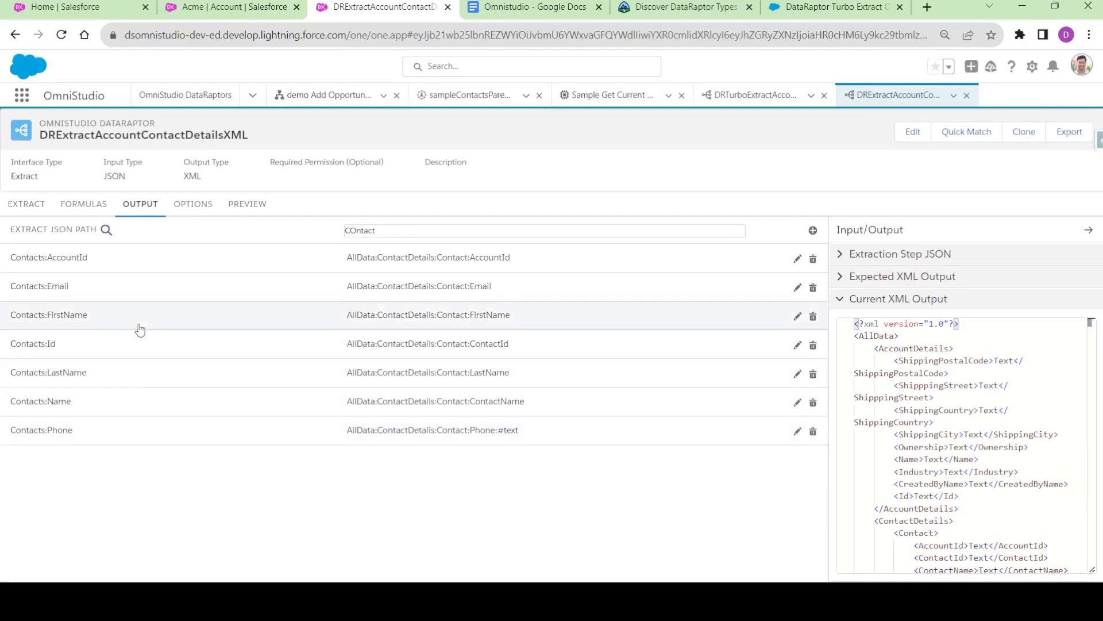
Step: Change the Contacts:Phone mapping's XML output path to AllData:ContactDetails:Contact:Phone, without the :#text suffix
{"action": "left_click", "coordinate": [438, 432]}
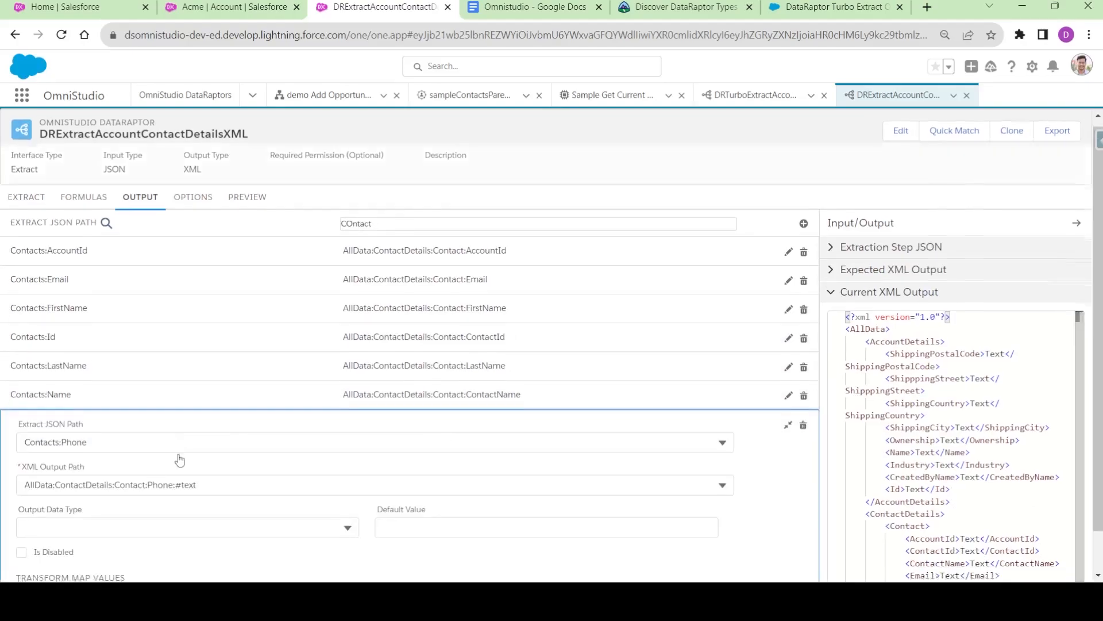
{"action": "scroll", "coordinate": [176, 442], "scroll_direction": "down", "scroll_amount": 1}
{"action": "left_click", "coordinate": [173, 440]}
{"action": "left_click_drag", "start_coordinate": [197, 341], "coordinate": [175, 341]}
{"action": "key", "text": "BackSpace"}
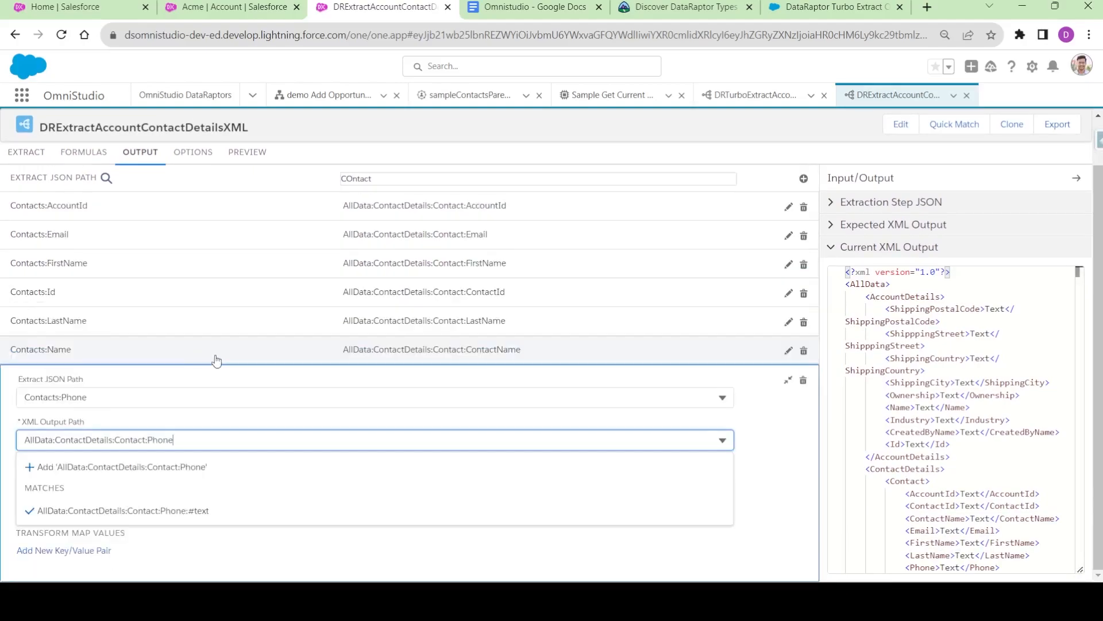
{"action": "left_click", "coordinate": [209, 467]}
{"action": "left_click", "coordinate": [786, 378]}
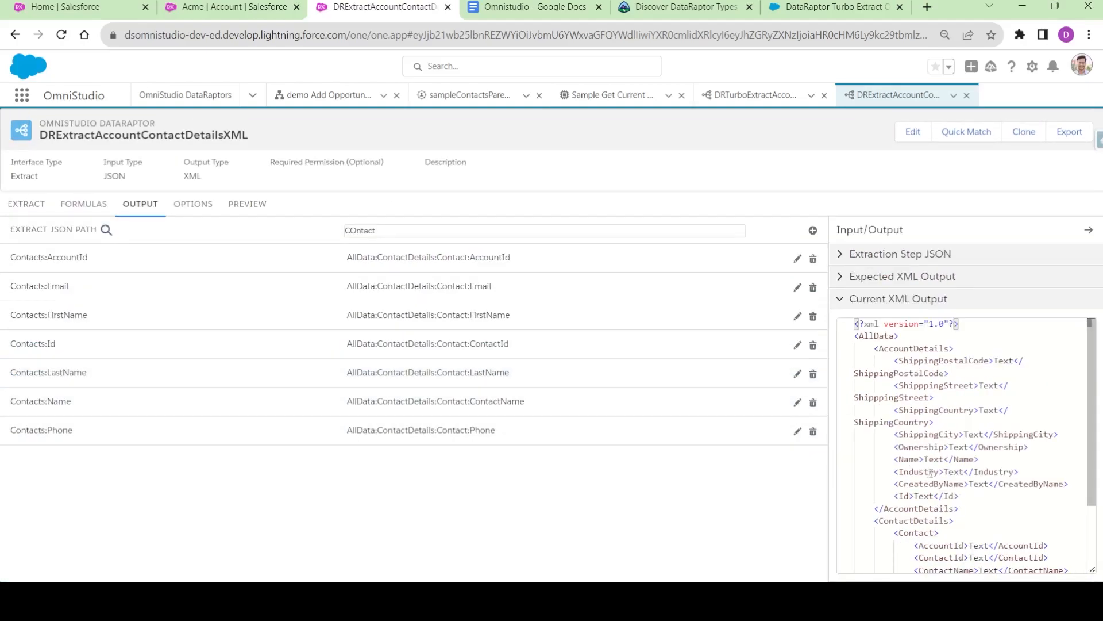
Step: Run the XML DataRaptor's preview with the existing AccountId parameter and review the Contact nodes in the response
{"action": "scroll", "coordinate": [943, 461], "scroll_direction": "down", "scroll_amount": 3}
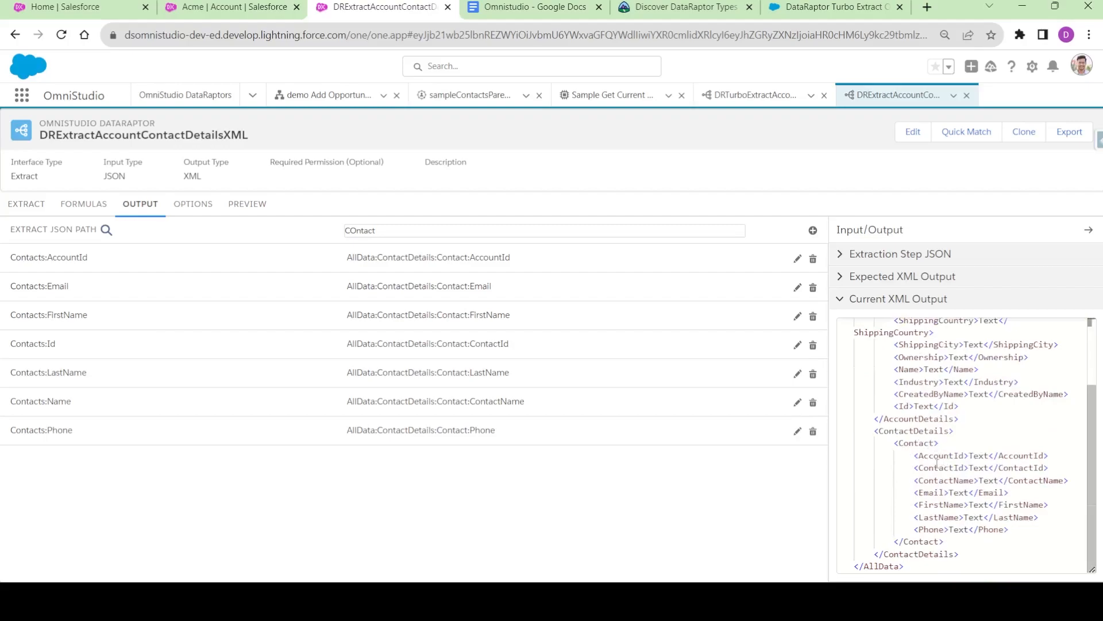
{"action": "left_click", "coordinate": [247, 203]}
{"action": "left_click", "coordinate": [240, 566]}
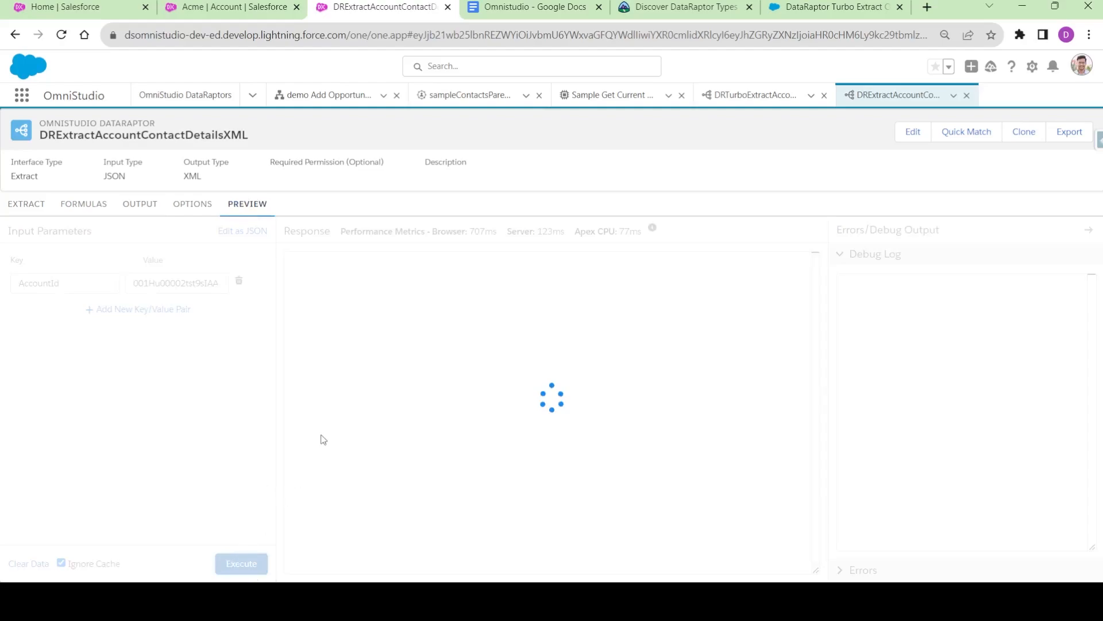
{"action": "scroll", "coordinate": [425, 388], "scroll_direction": "down", "scroll_amount": 3}
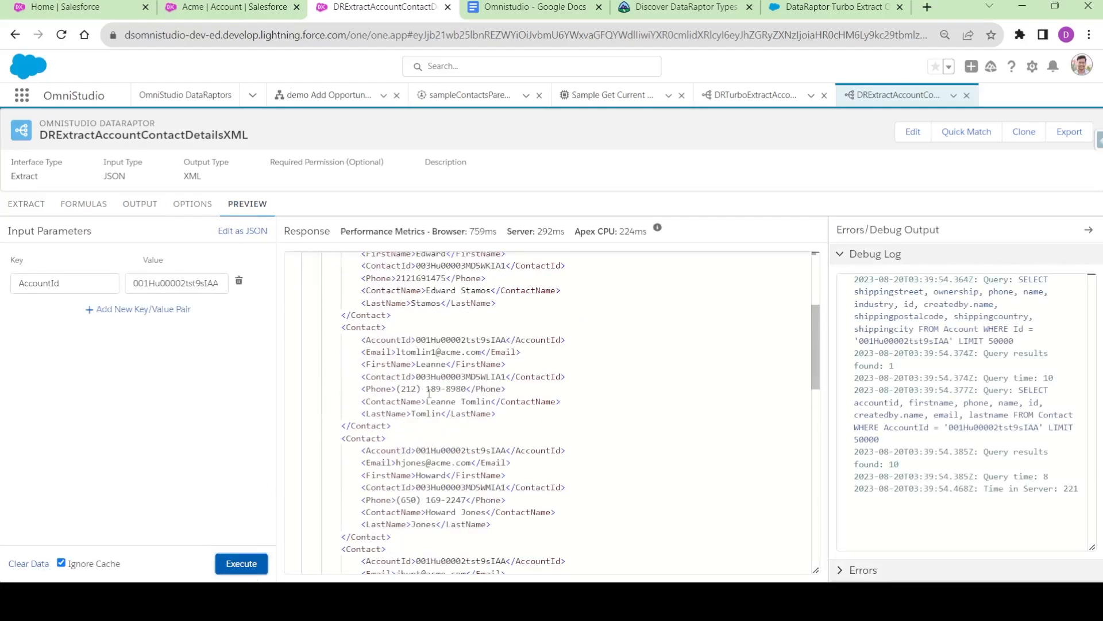
{"action": "scroll", "coordinate": [440, 414], "scroll_direction": "down", "scroll_amount": 9}
{"action": "scroll", "coordinate": [438, 391], "scroll_direction": "up", "scroll_amount": 8}
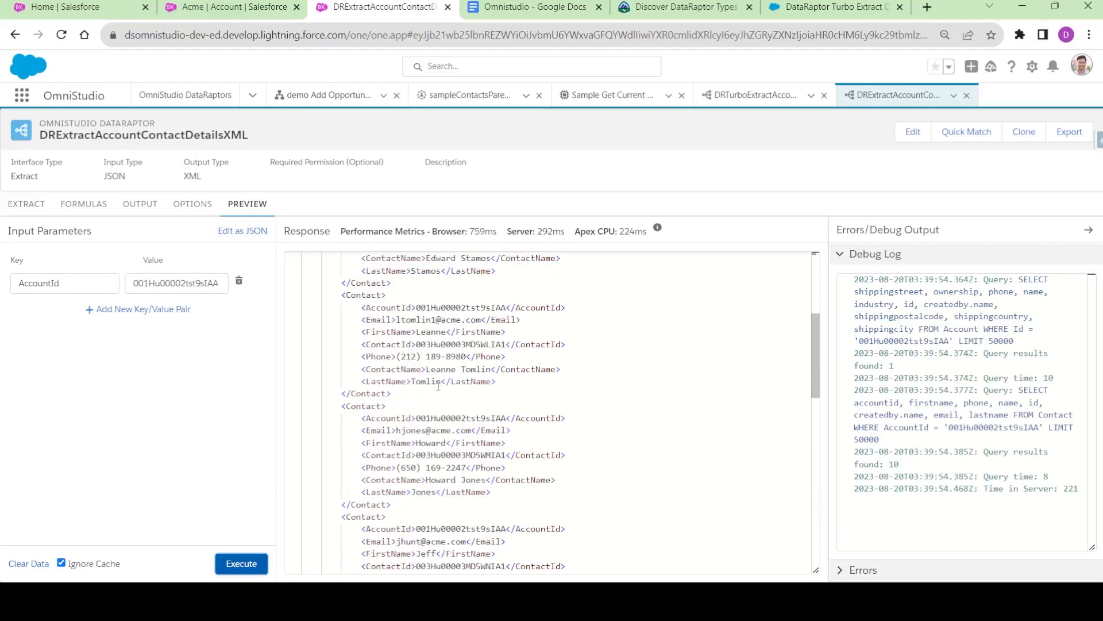
{"action": "scroll", "coordinate": [298, 302], "scroll_direction": "up", "scroll_amount": 3}
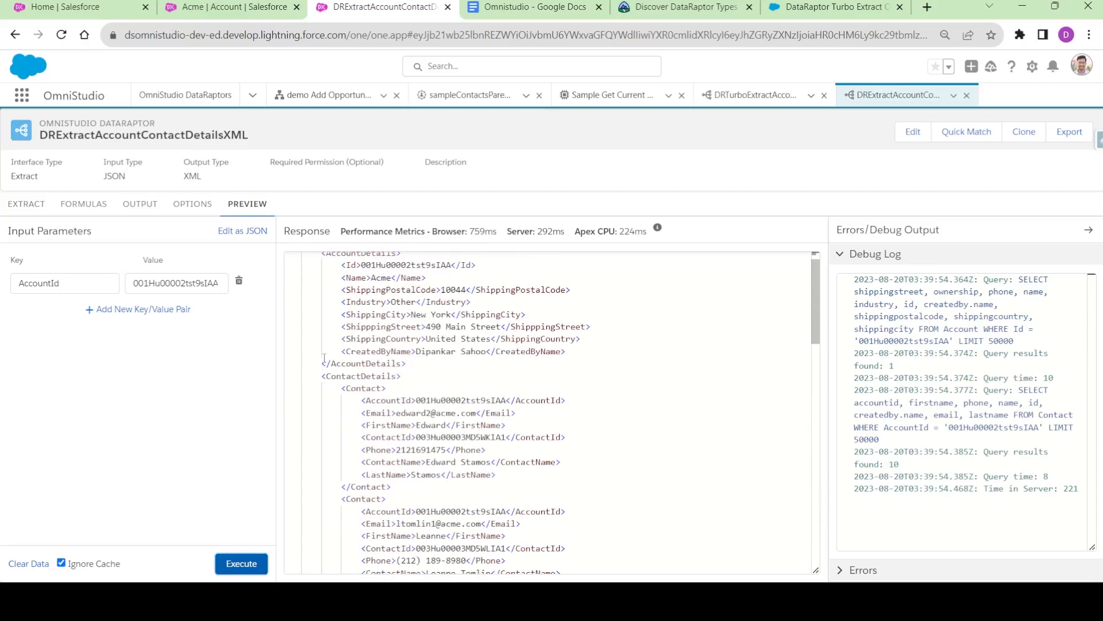
Step: Collapse each Contact node and the AccountDetails node in the XML response to examine the overall structure
{"action": "left_click", "coordinate": [295, 391]}
{"action": "left_click", "coordinate": [295, 414]}
{"action": "left_click", "coordinate": [295, 439]}
{"action": "left_click", "coordinate": [294, 463]}
{"action": "left_click", "coordinate": [294, 487]}
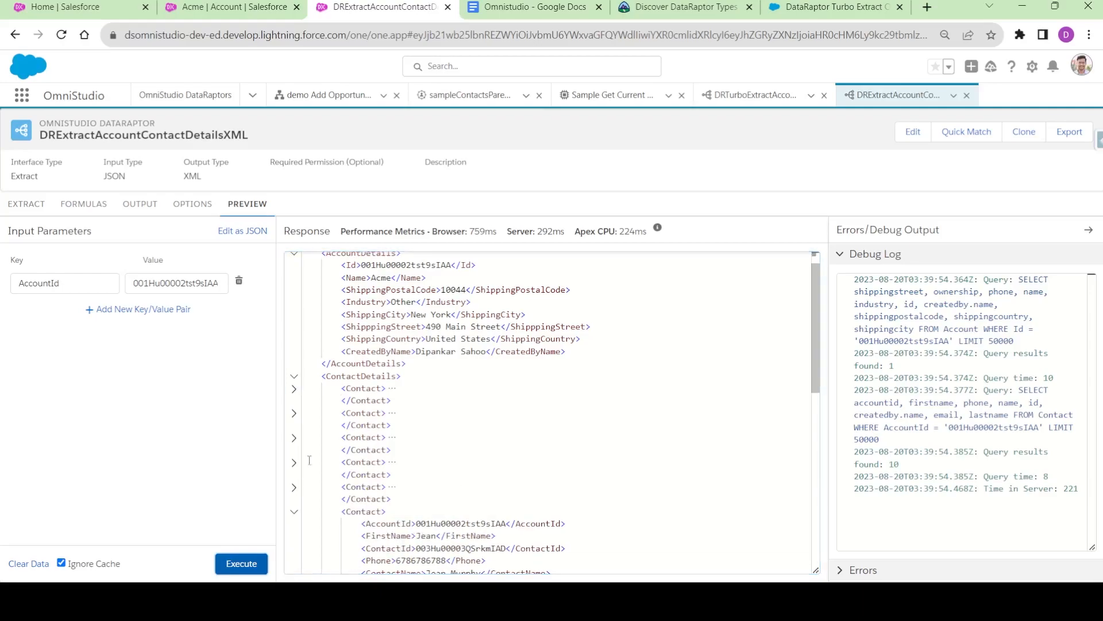
{"action": "scroll", "coordinate": [299, 411], "scroll_direction": "down", "scroll_amount": 1}
{"action": "left_click", "coordinate": [294, 431]}
{"action": "left_click", "coordinate": [294, 456]}
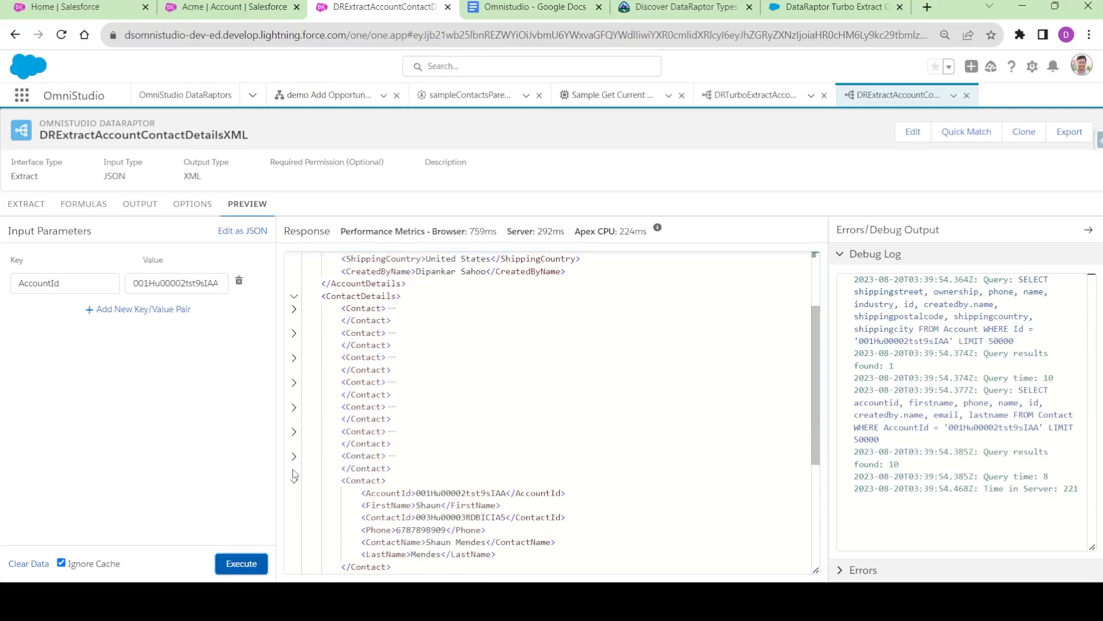
{"action": "left_click", "coordinate": [294, 484]}
{"action": "scroll", "coordinate": [308, 446], "scroll_direction": "down", "scroll_amount": 1}
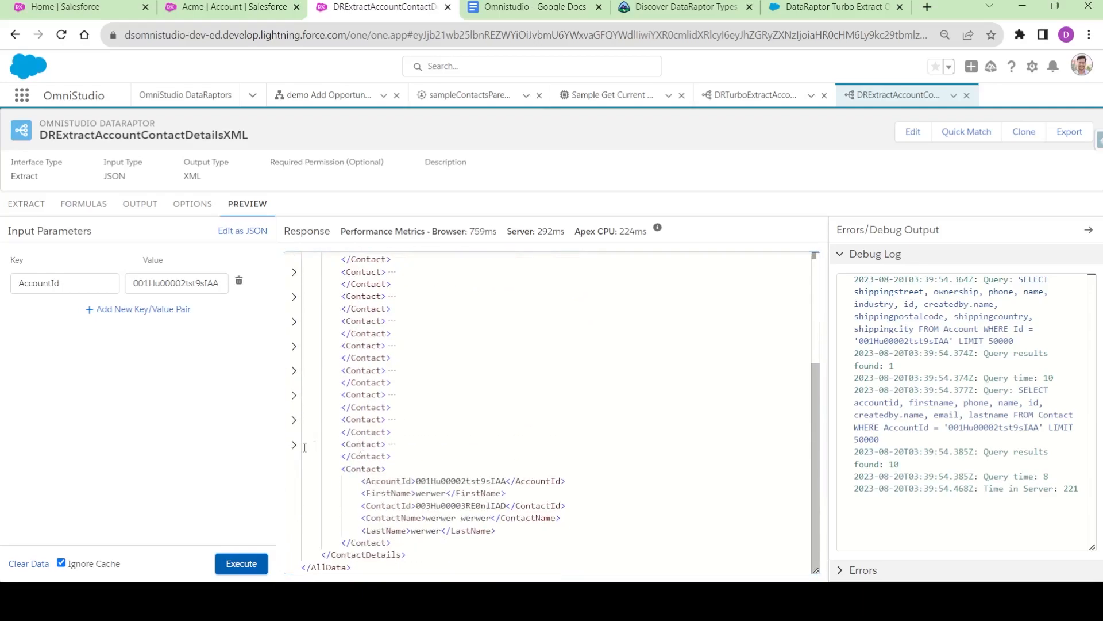
{"action": "left_click", "coordinate": [294, 471]}
{"action": "scroll", "coordinate": [419, 461], "scroll_direction": "up", "scroll_amount": 2}
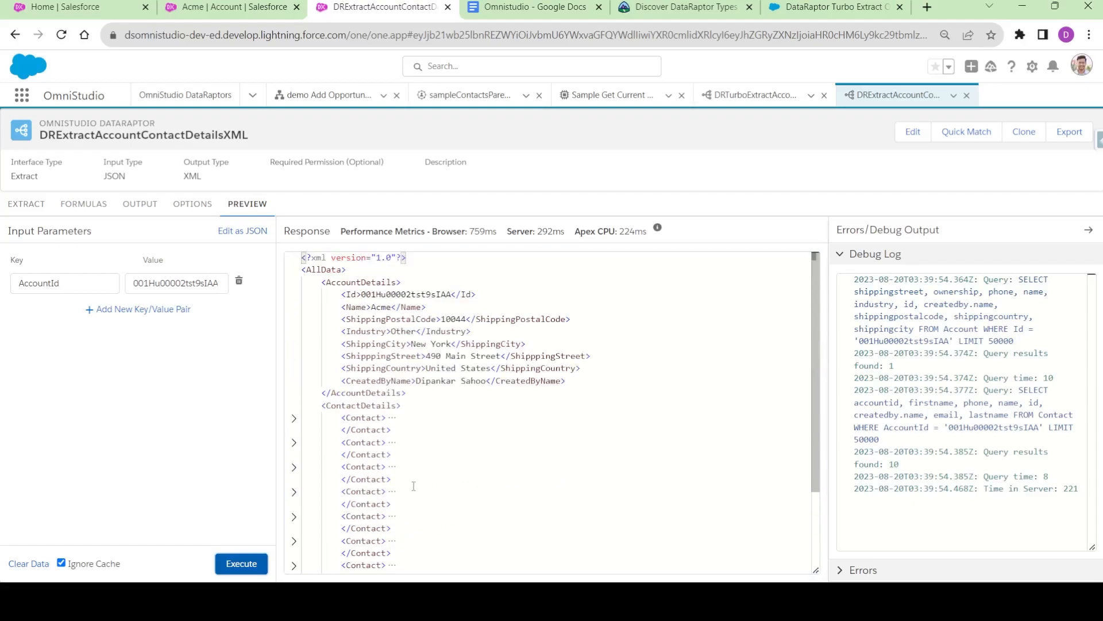
{"action": "left_click", "coordinate": [293, 283]}
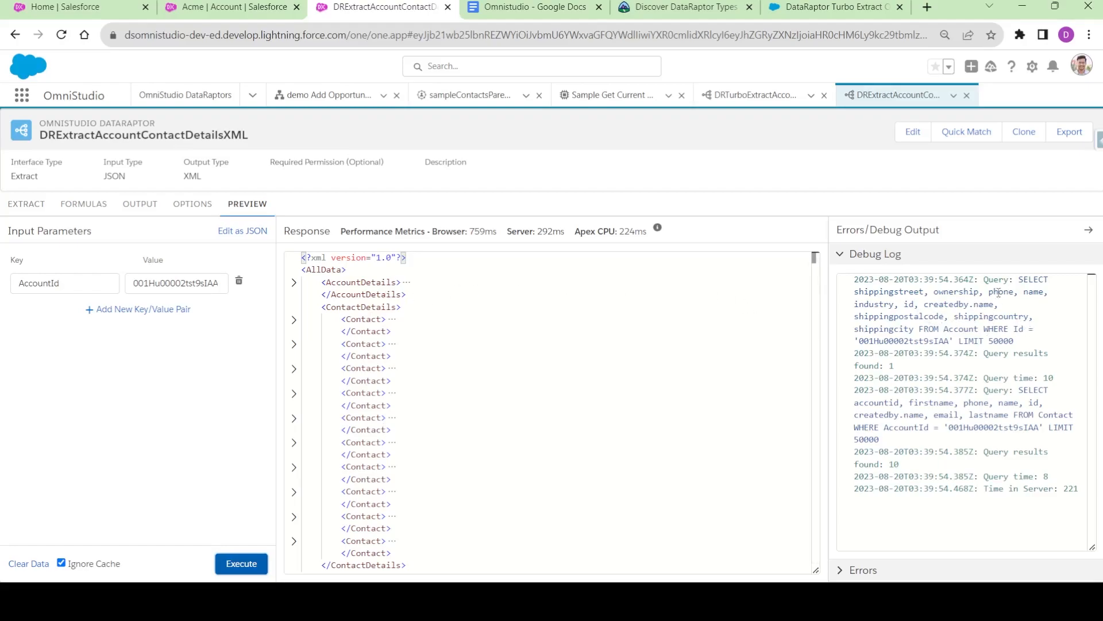
Step: Examine the Account and Contact SELECT queries in the preview's debug log
{"action": "left_click_drag", "start_coordinate": [1021, 280], "coordinate": [1015, 341]}
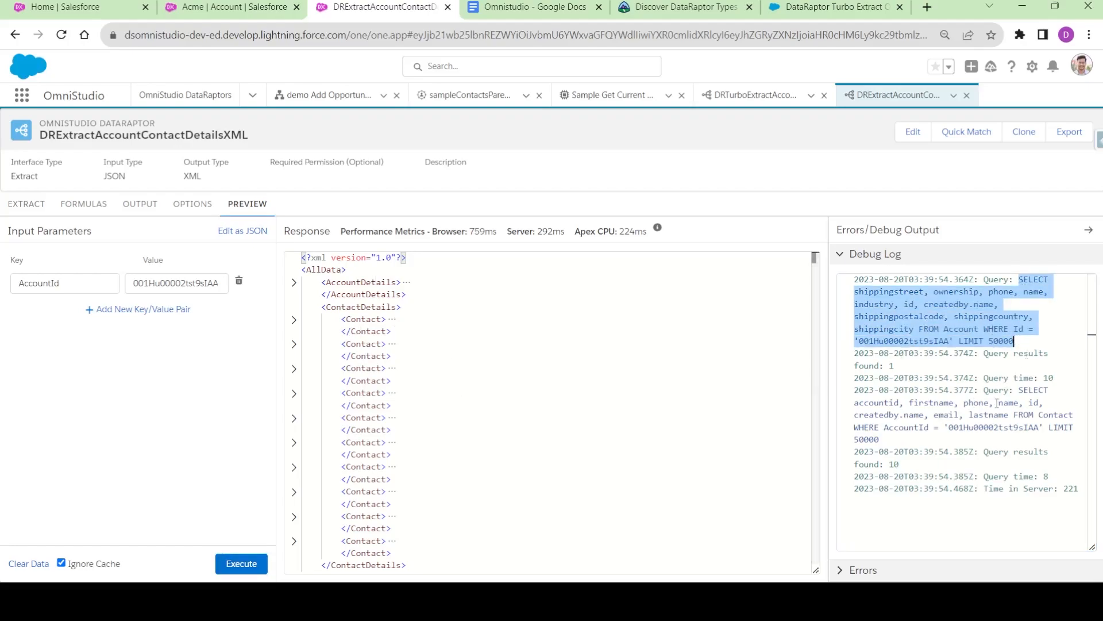
{"action": "left_click", "coordinate": [1020, 390]}
{"action": "left_click_drag", "start_coordinate": [1020, 390], "coordinate": [888, 438]}
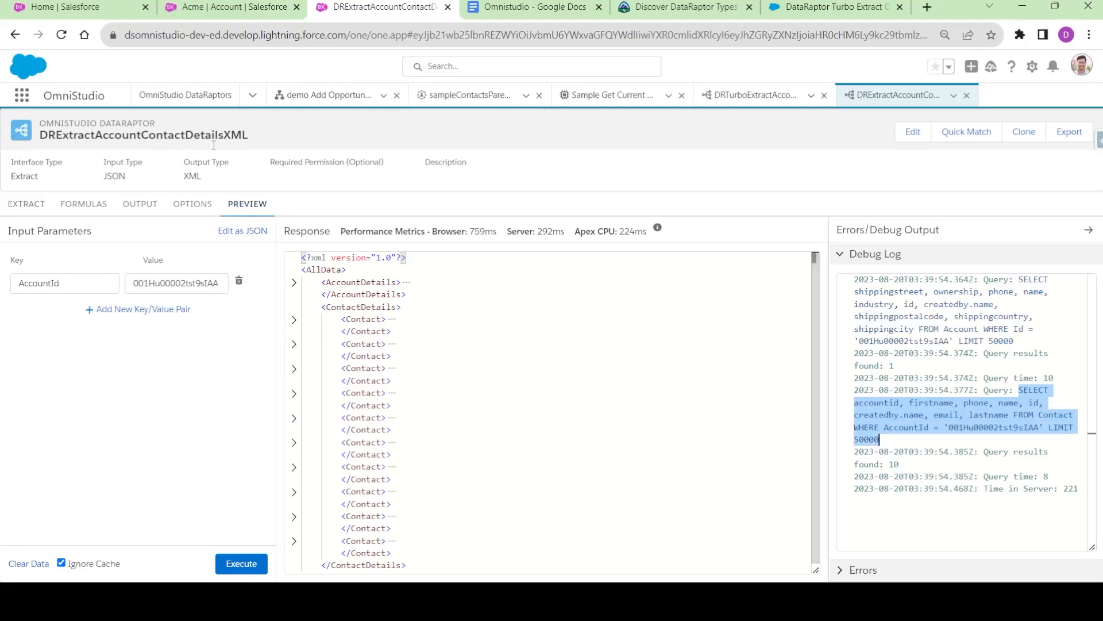
Step: Search the DataRaptor list for DRExtractAccountContactDetails and open the version with JSON output
{"action": "left_click", "coordinate": [198, 96]}
{"action": "left_click", "coordinate": [812, 139]}
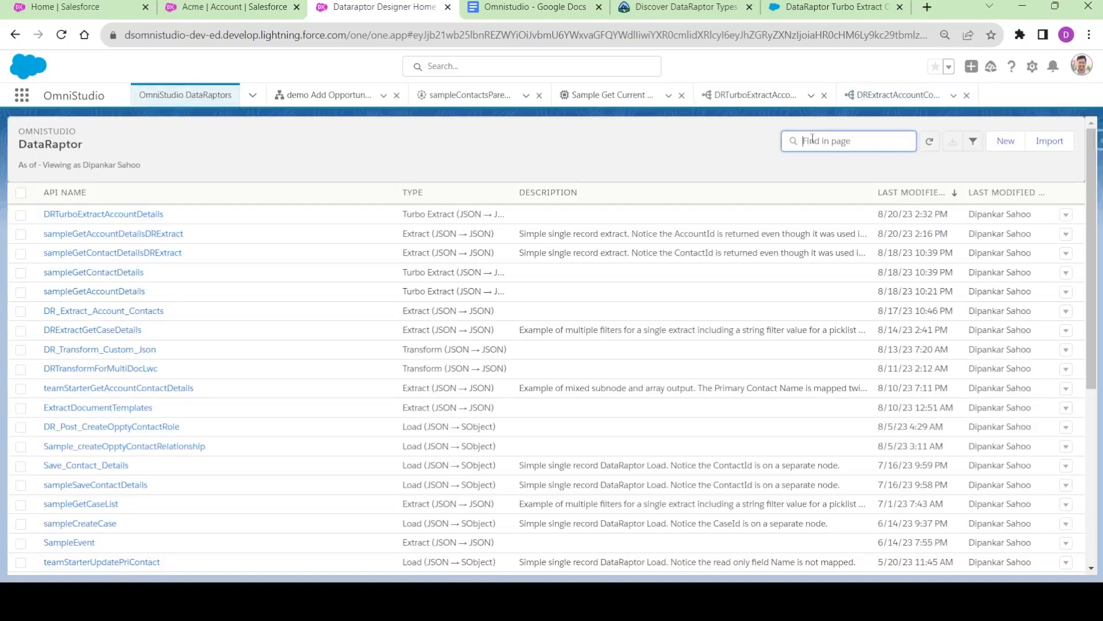
{"action": "type", "text": "DRExtractAccountContactDetails"}
{"action": "left_click", "coordinate": [676, 143]}
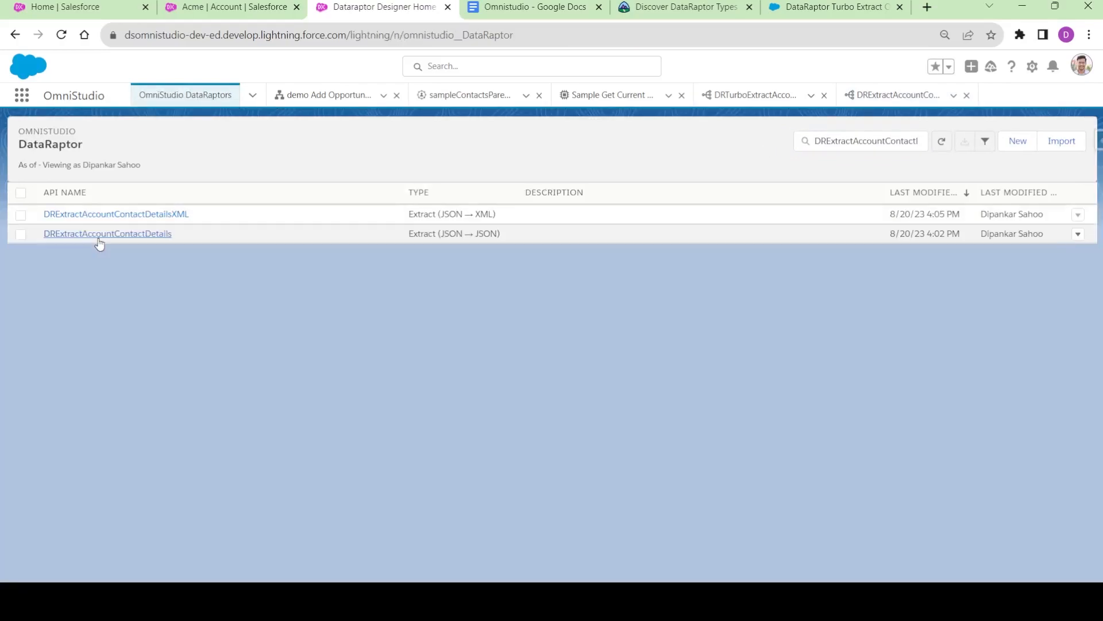
{"action": "left_click", "coordinate": [98, 236]}
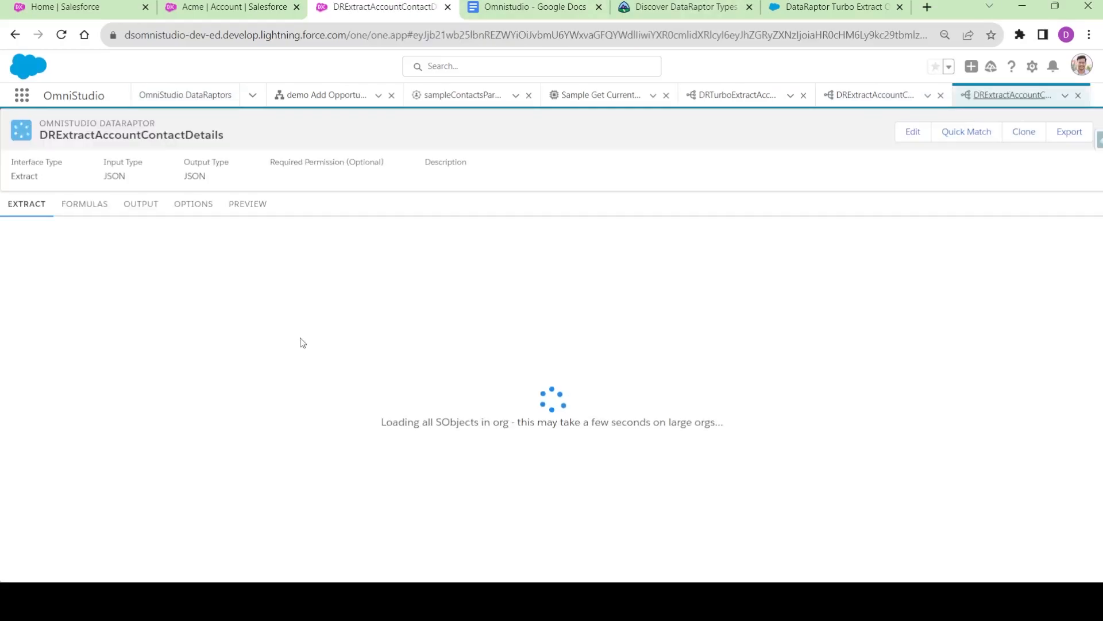
Step: Run the preview of DRExtractAccountContactDetails and collapse the AccountDetails and ContactDetails nodes in its JSON response
{"action": "left_click", "coordinate": [248, 204]}
{"action": "left_click", "coordinate": [238, 563]}
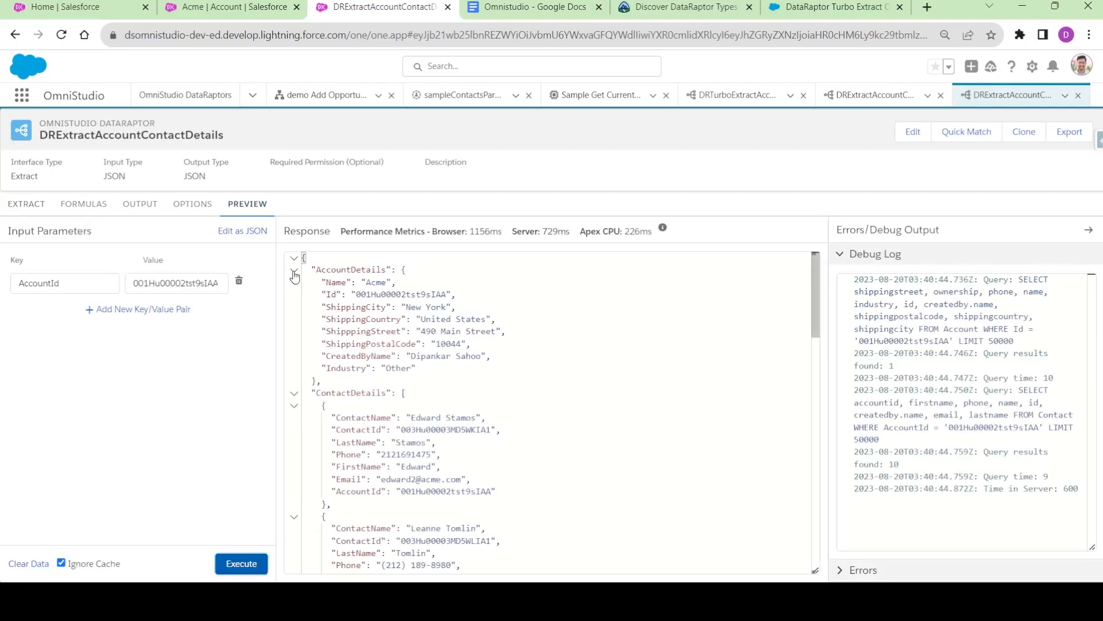
{"action": "left_click", "coordinate": [294, 271]}
{"action": "left_click", "coordinate": [295, 296]}
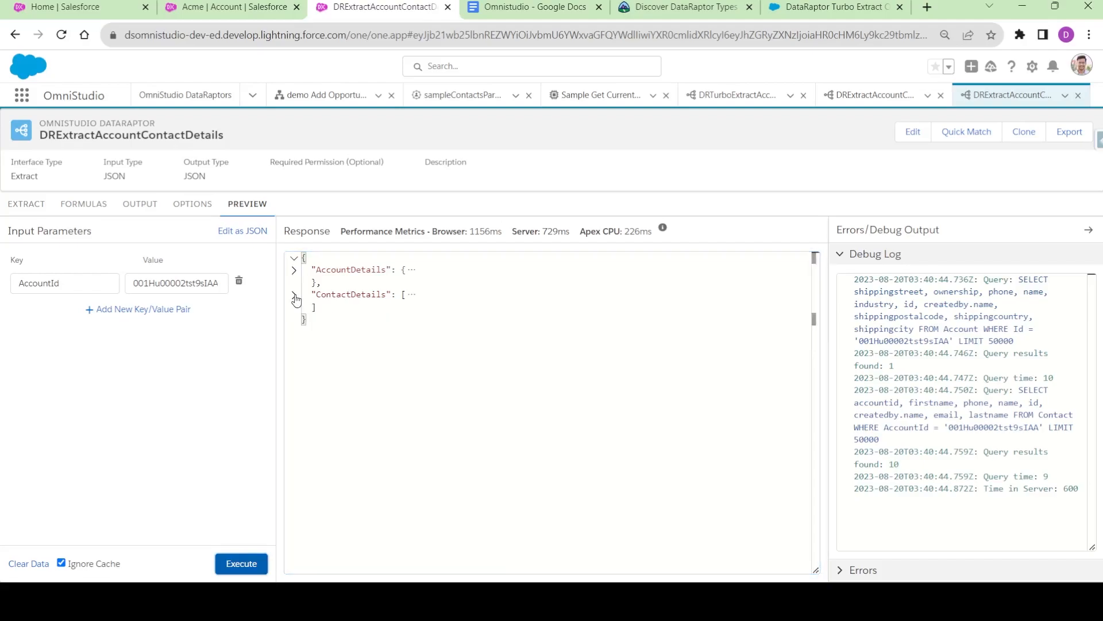
Step: Return to DRExtractAccountContactDetailsXML and examine the AllData root in its response, collapsing the ContactDetails node
{"action": "left_click", "coordinate": [875, 101]}
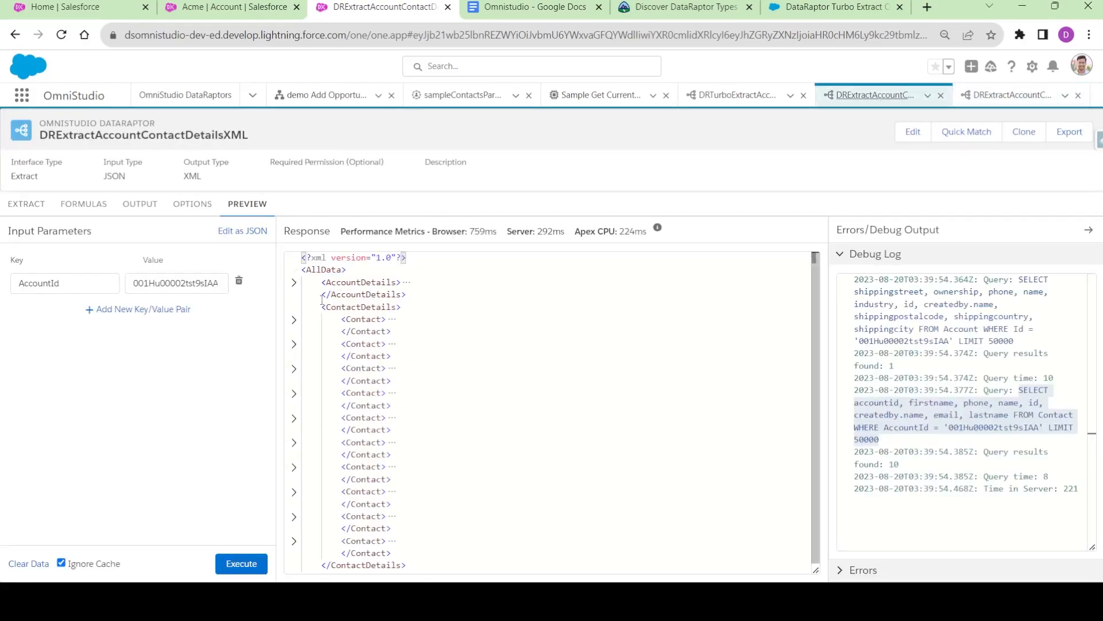
{"action": "double_click", "coordinate": [315, 271]}
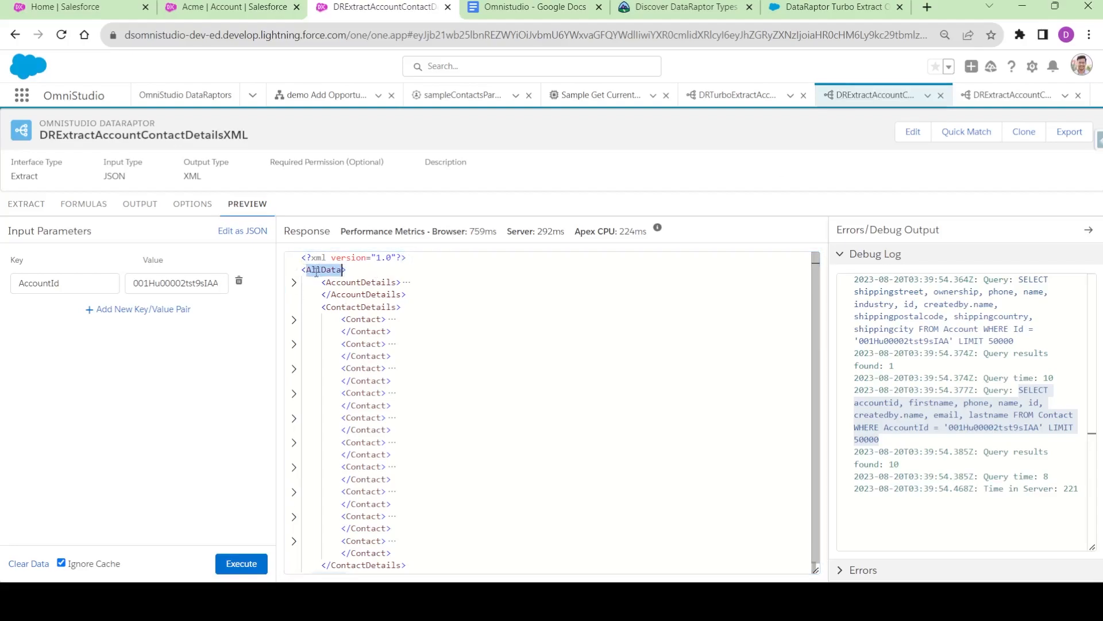
{"action": "left_click", "coordinate": [294, 307]}
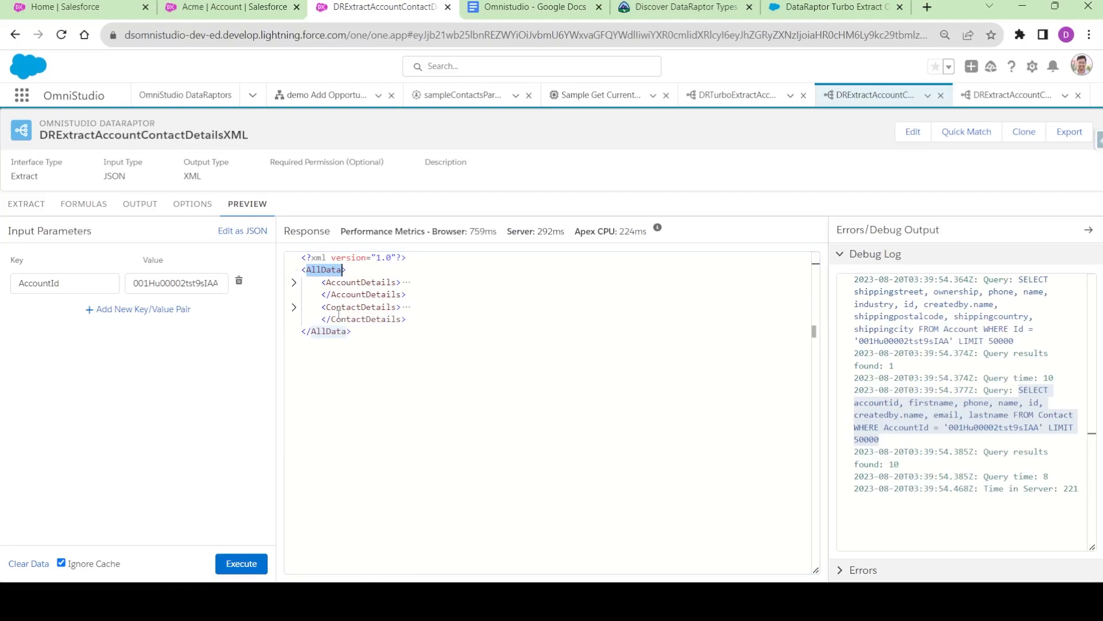
Step: Switch to DRExtractAccountContactDetails and save it with XML as its output type
{"action": "left_click", "coordinate": [1010, 94]}
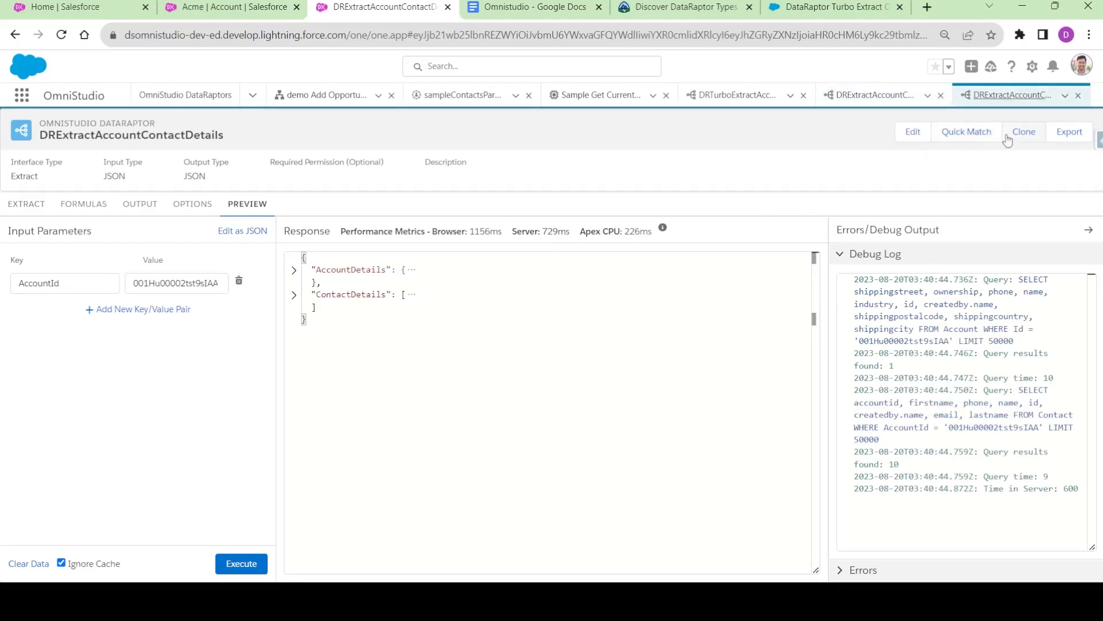
{"action": "left_click", "coordinate": [912, 133]}
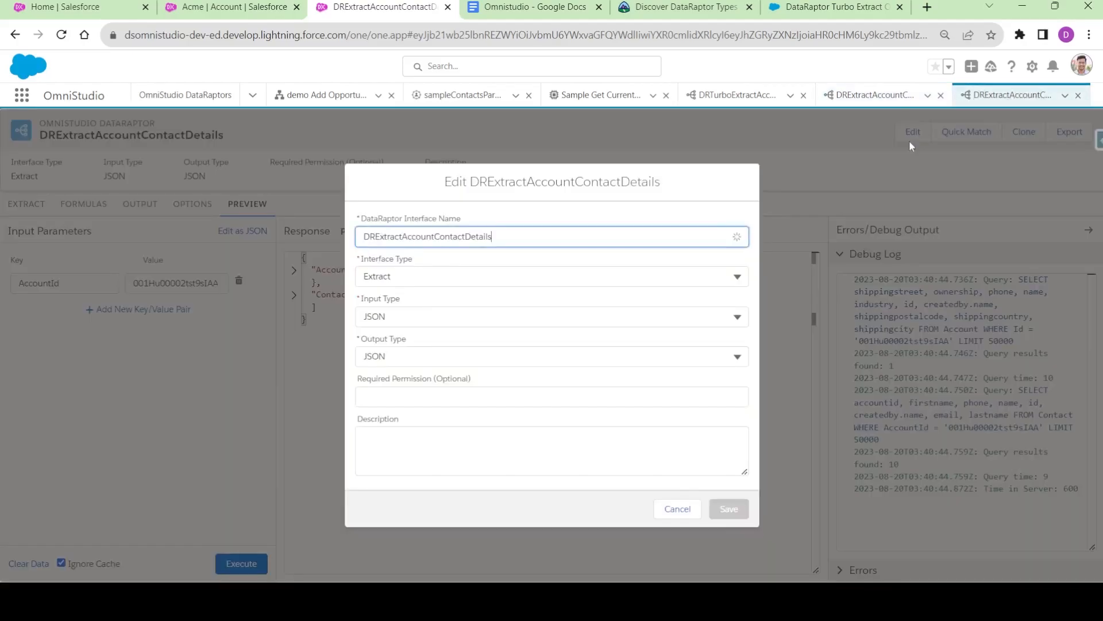
{"action": "left_click", "coordinate": [434, 357]}
{"action": "left_click", "coordinate": [421, 409]}
{"action": "left_click", "coordinate": [725, 508]}
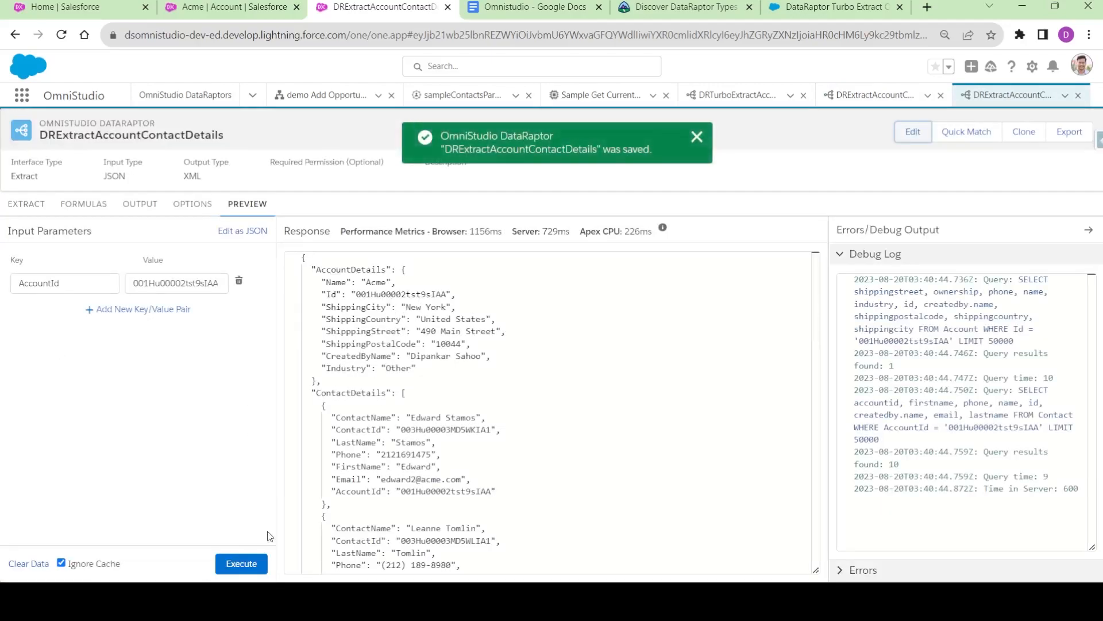
Step: Run the DRExtractAccountContactDetails preview as XML and examine the ContactDetails and AccountDetails nodes through the end of the response
{"action": "left_click", "coordinate": [255, 566]}
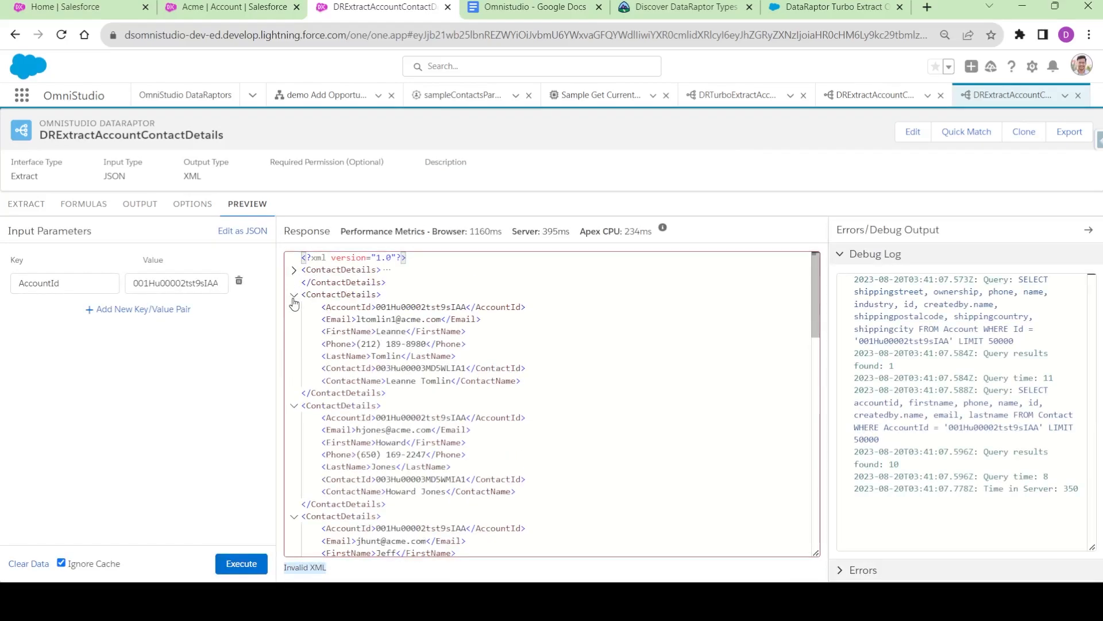
{"action": "left_click", "coordinate": [293, 295]}
{"action": "scroll", "coordinate": [318, 447], "scroll_direction": "down", "scroll_amount": 11}
{"action": "scroll", "coordinate": [318, 446], "scroll_direction": "down", "scroll_amount": 2}
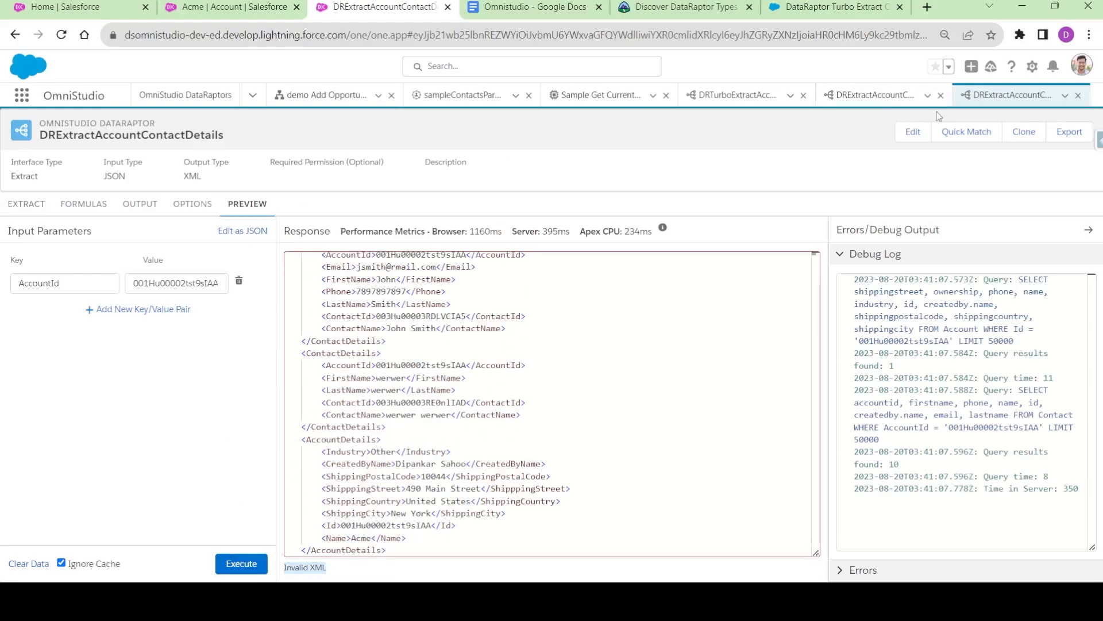
Step: Set the output type of DRExtractAccountContactDetails back to JSON and save it
{"action": "left_click", "coordinate": [914, 132]}
{"action": "left_click", "coordinate": [412, 356]}
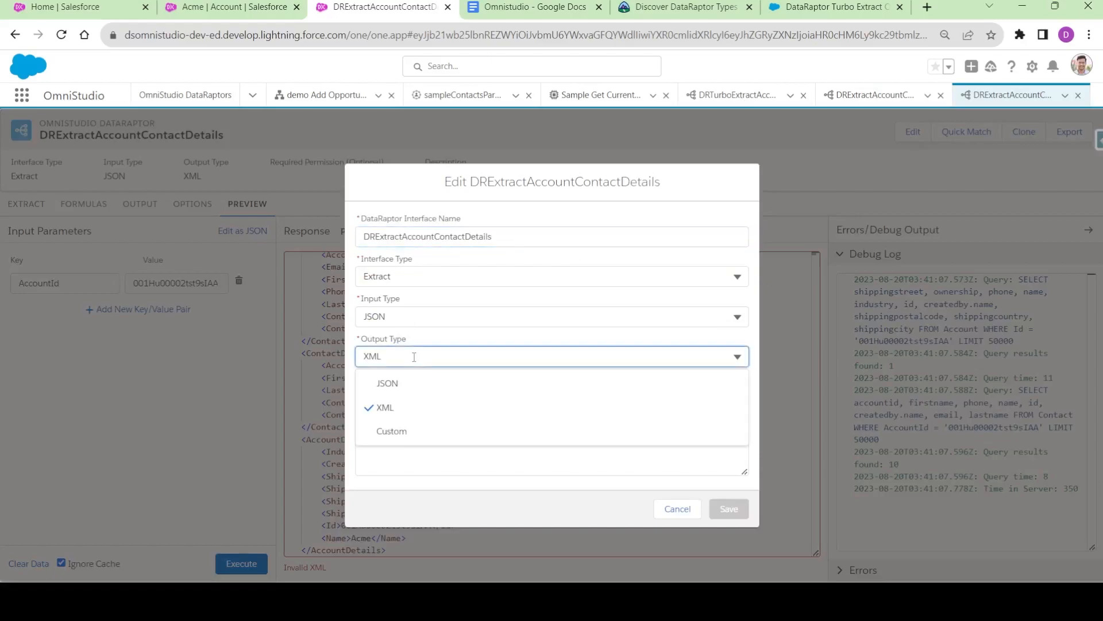
{"action": "left_click", "coordinate": [402, 388]}
{"action": "left_click", "coordinate": [728, 509]}
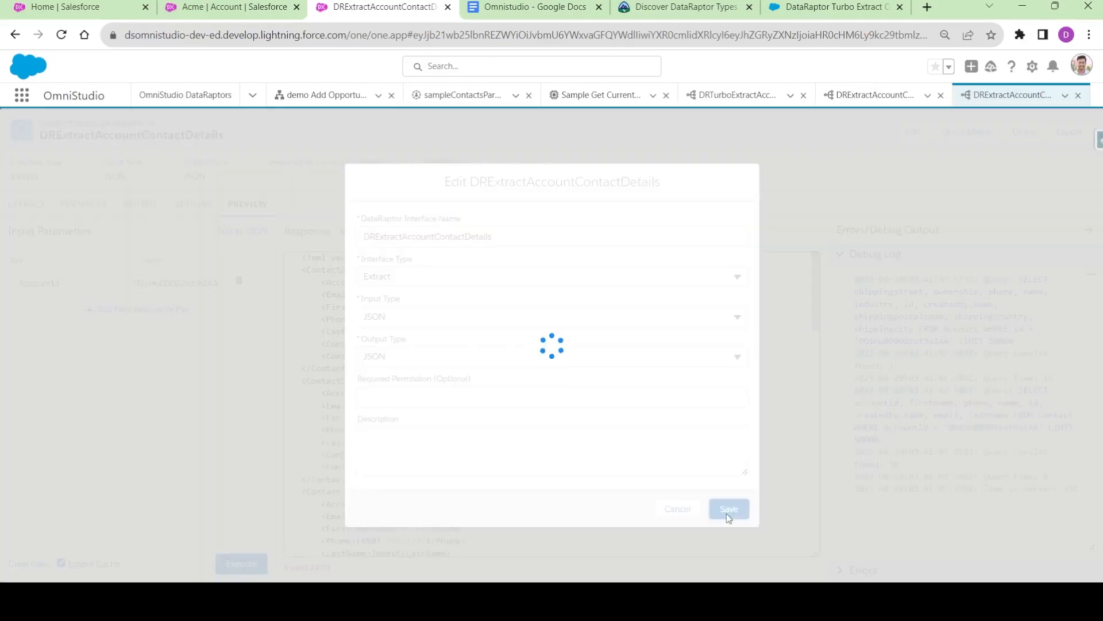
Step: Rerun the DRExtractAccountContactDetails preview and examine the AccountDetails and ContactDetails structure of its JSON response
{"action": "left_click", "coordinate": [242, 564]}
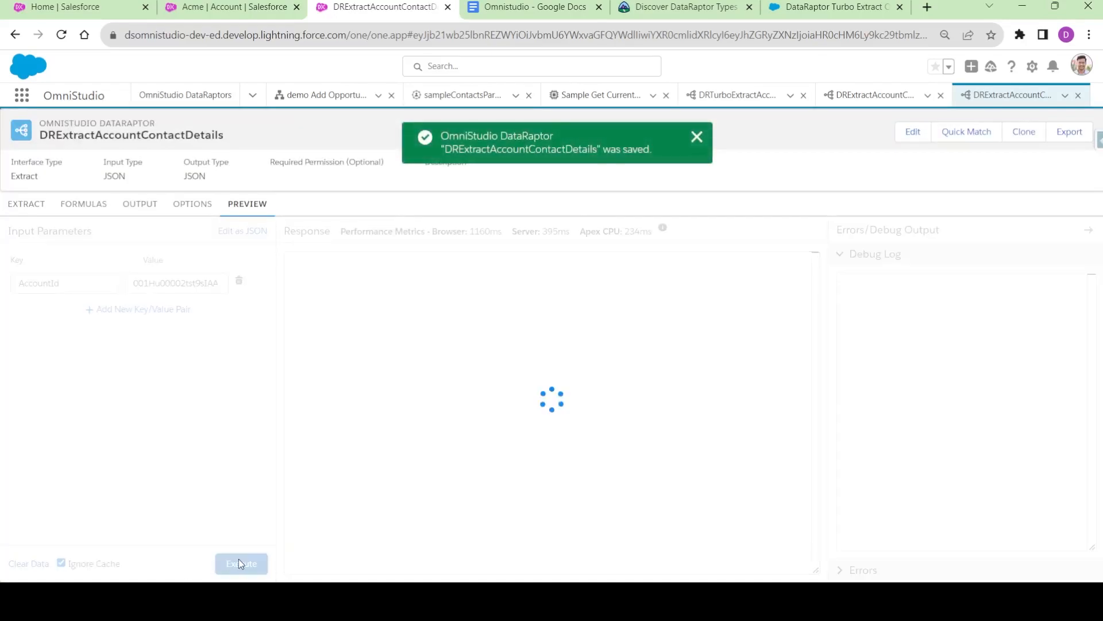
{"action": "scroll", "coordinate": [346, 371], "scroll_direction": "down", "scroll_amount": 3}
{"action": "scroll", "coordinate": [345, 371], "scroll_direction": "down", "scroll_amount": 10}
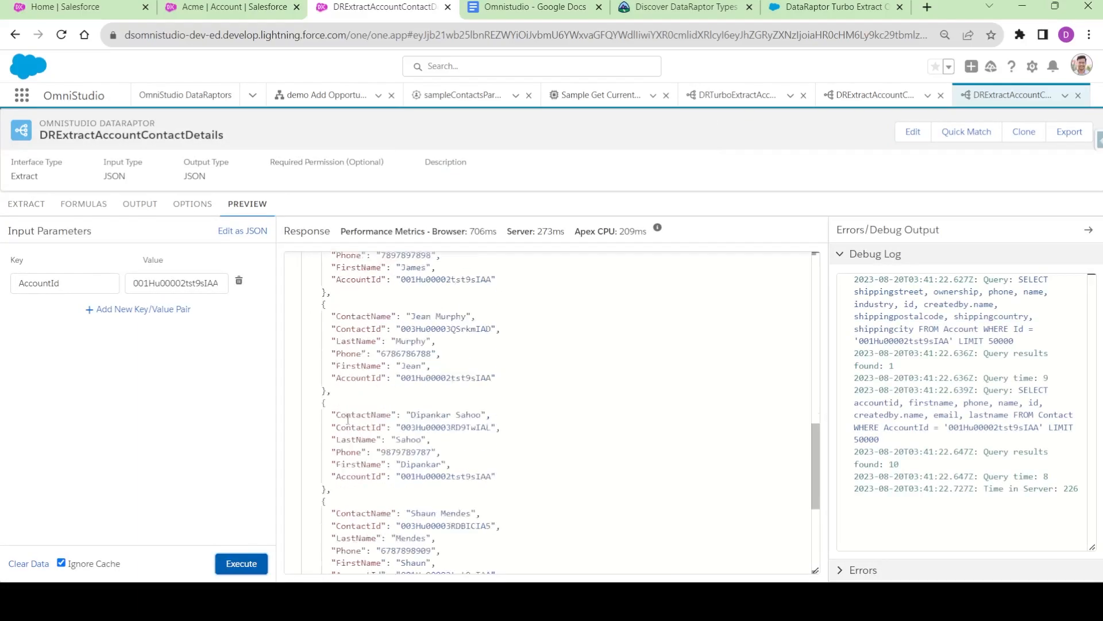
{"action": "scroll", "coordinate": [330, 482], "scroll_direction": "up", "scroll_amount": 15}
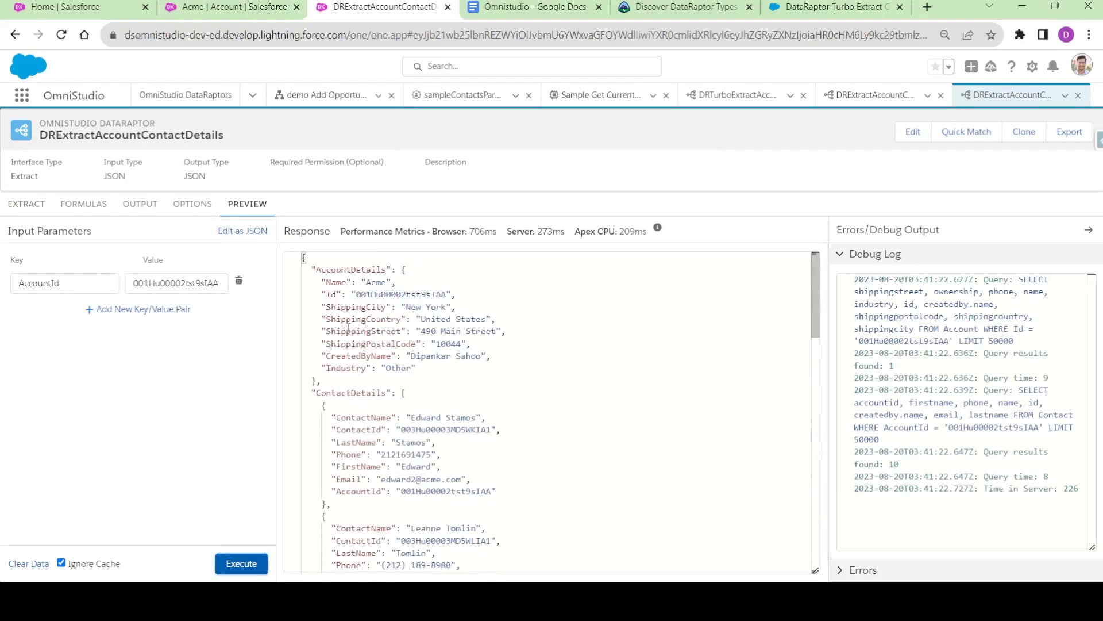
{"action": "double_click", "coordinate": [338, 270]}
Step: Return to DRExtractAccountContactDetailsXML and examine the XML declaration and the opening and closing AllData tags
{"action": "left_click", "coordinate": [875, 95]}
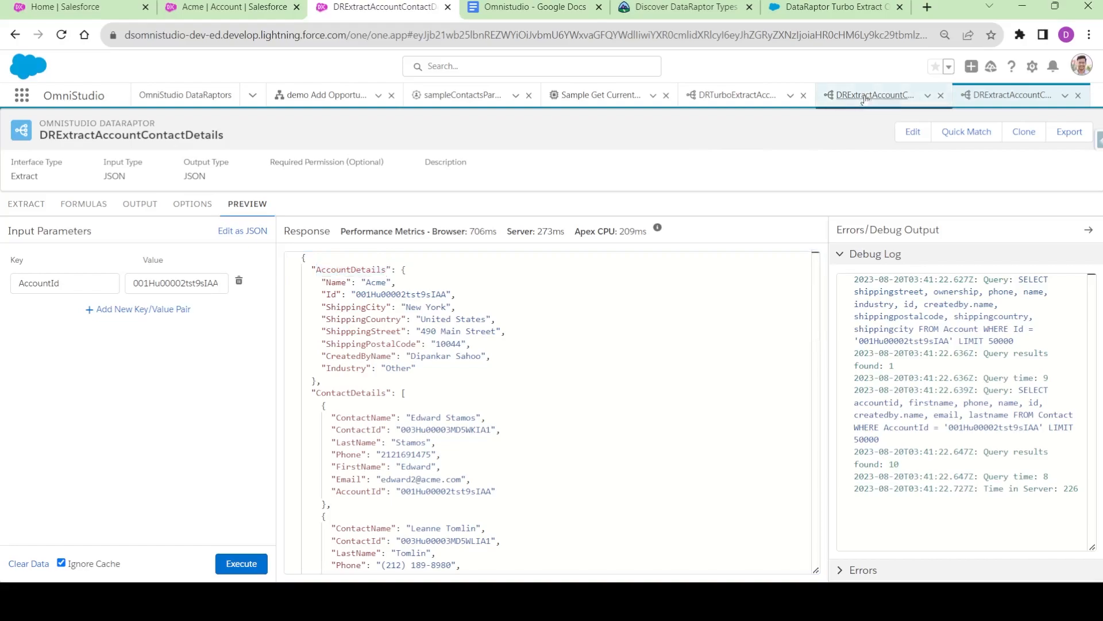
{"action": "double_click", "coordinate": [317, 270]}
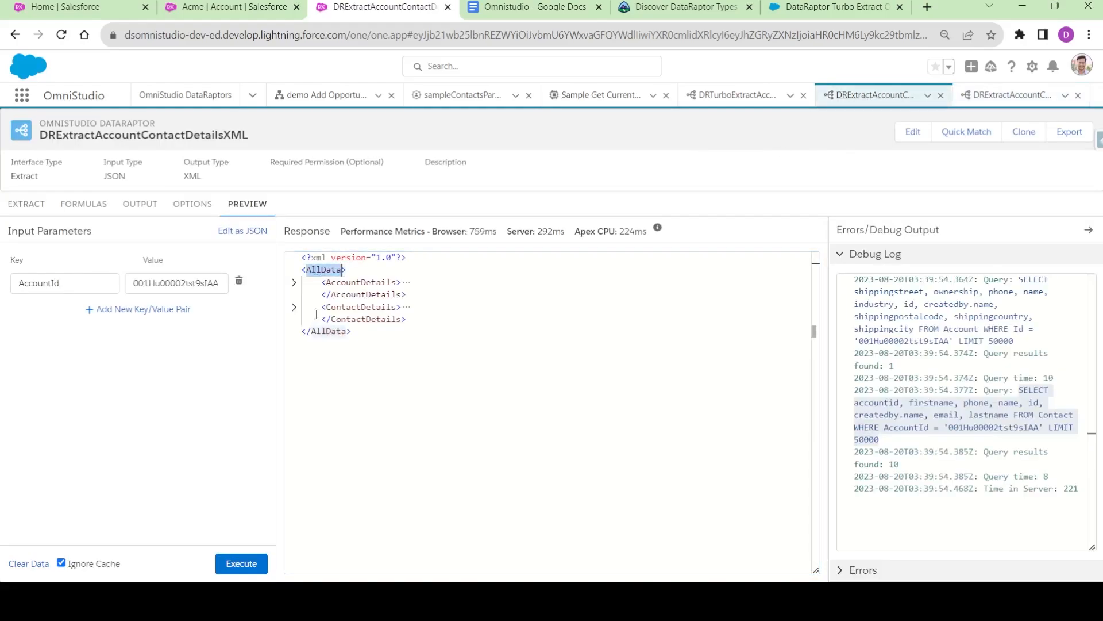
{"action": "double_click", "coordinate": [325, 332]}
{"action": "double_click", "coordinate": [319, 258]}
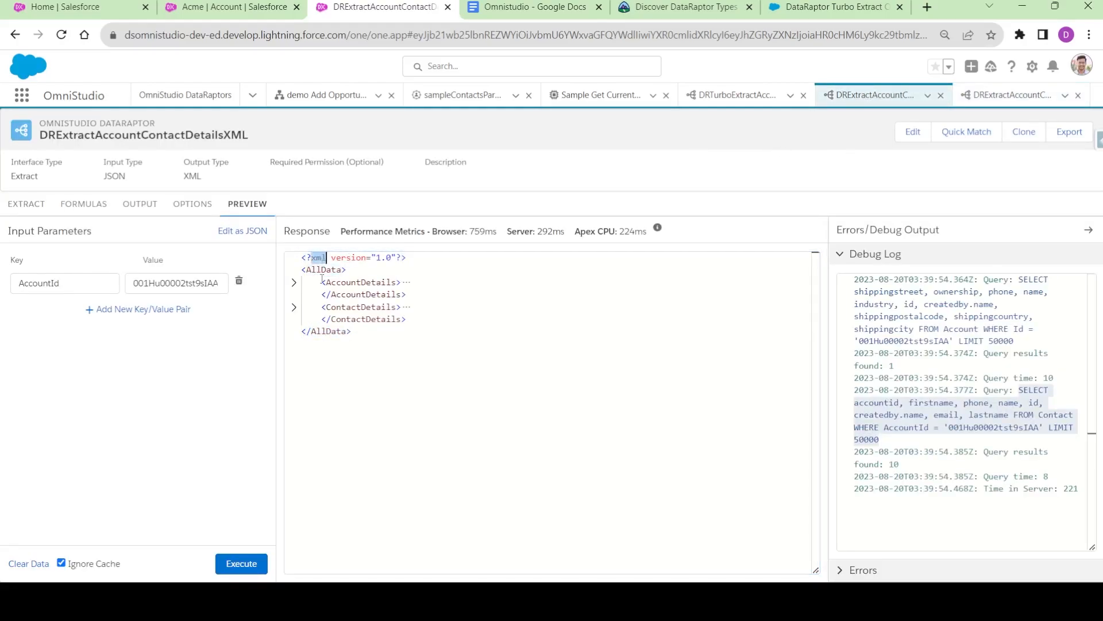
Step: Expand and collapse the AccountDetails and ContactDetails nodes to examine what the AllData root encloses in the XML response
{"action": "left_click", "coordinate": [294, 283]}
{"action": "left_click", "coordinate": [295, 283]}
{"action": "left_click", "coordinate": [294, 307]}
{"action": "left_click", "coordinate": [294, 306]}
{"action": "left_click", "coordinate": [294, 283]}
{"action": "left_click", "coordinate": [294, 282]}
{"action": "left_click", "coordinate": [294, 307]}
{"action": "left_click", "coordinate": [294, 307]}
{"action": "left_click_drag", "start_coordinate": [410, 321], "coordinate": [312, 271]}
{"action": "left_click", "coordinate": [312, 307]}
Step: Expand the ContactDetails node and examine the individual Contact nodes inside it, opening and closing the first one
{"action": "left_click", "coordinate": [293, 308]}
{"action": "double_click", "coordinate": [349, 308]}
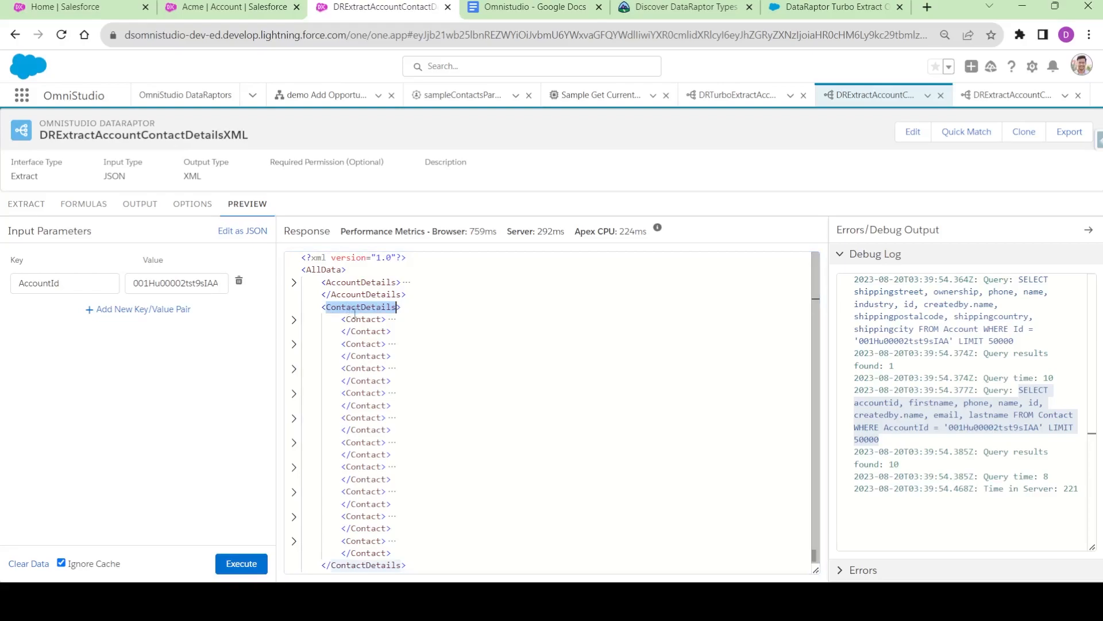
{"action": "double_click", "coordinate": [362, 320]}
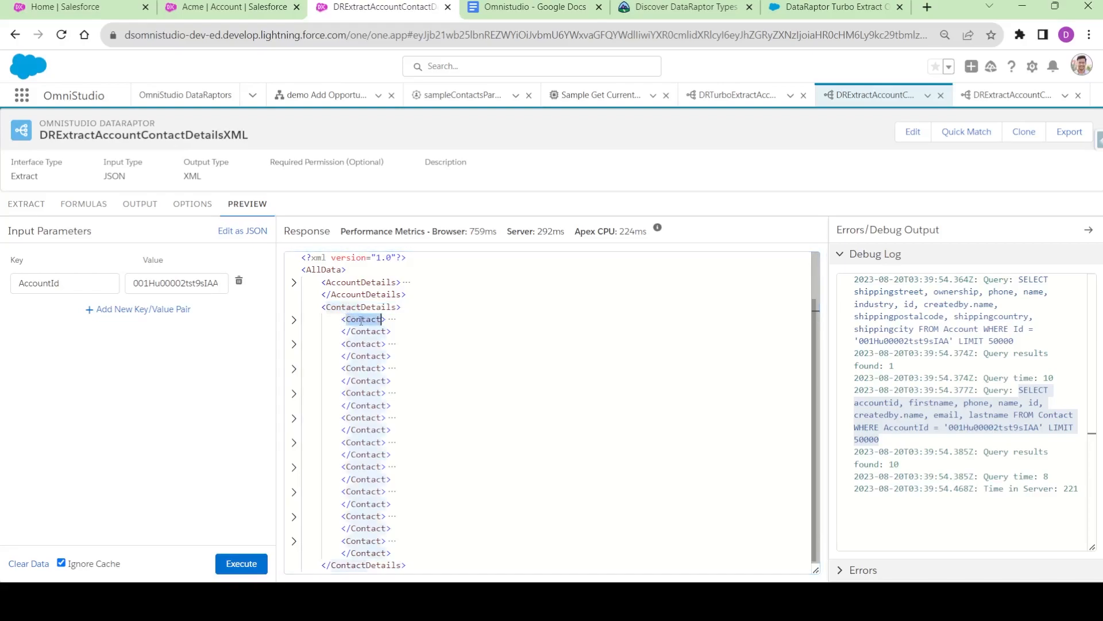
{"action": "left_click", "coordinate": [294, 321]}
{"action": "left_click", "coordinate": [294, 320]}
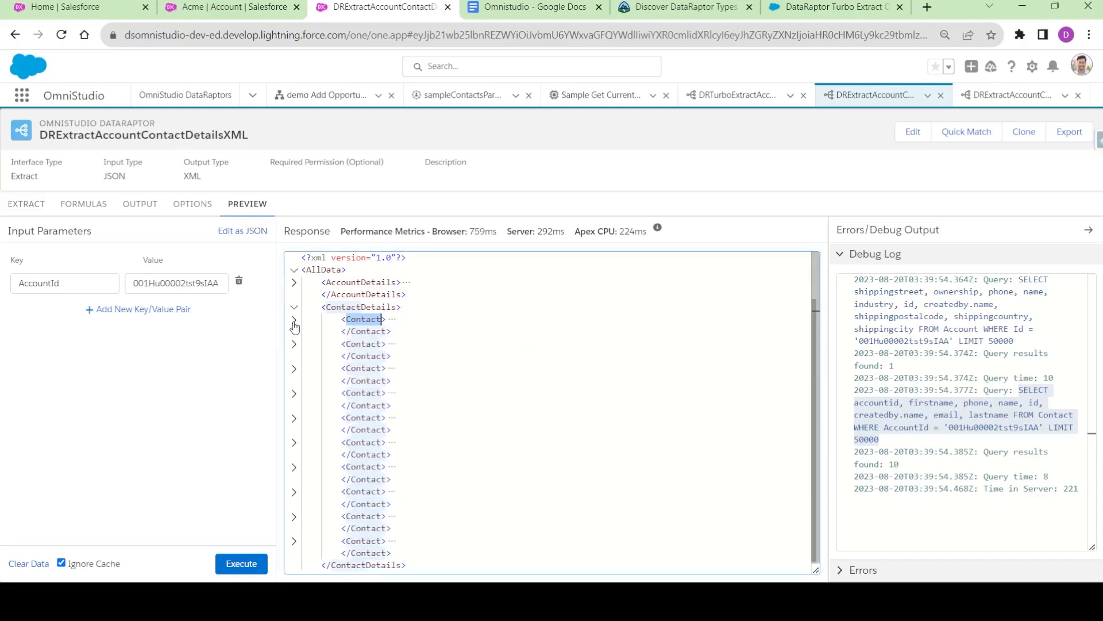